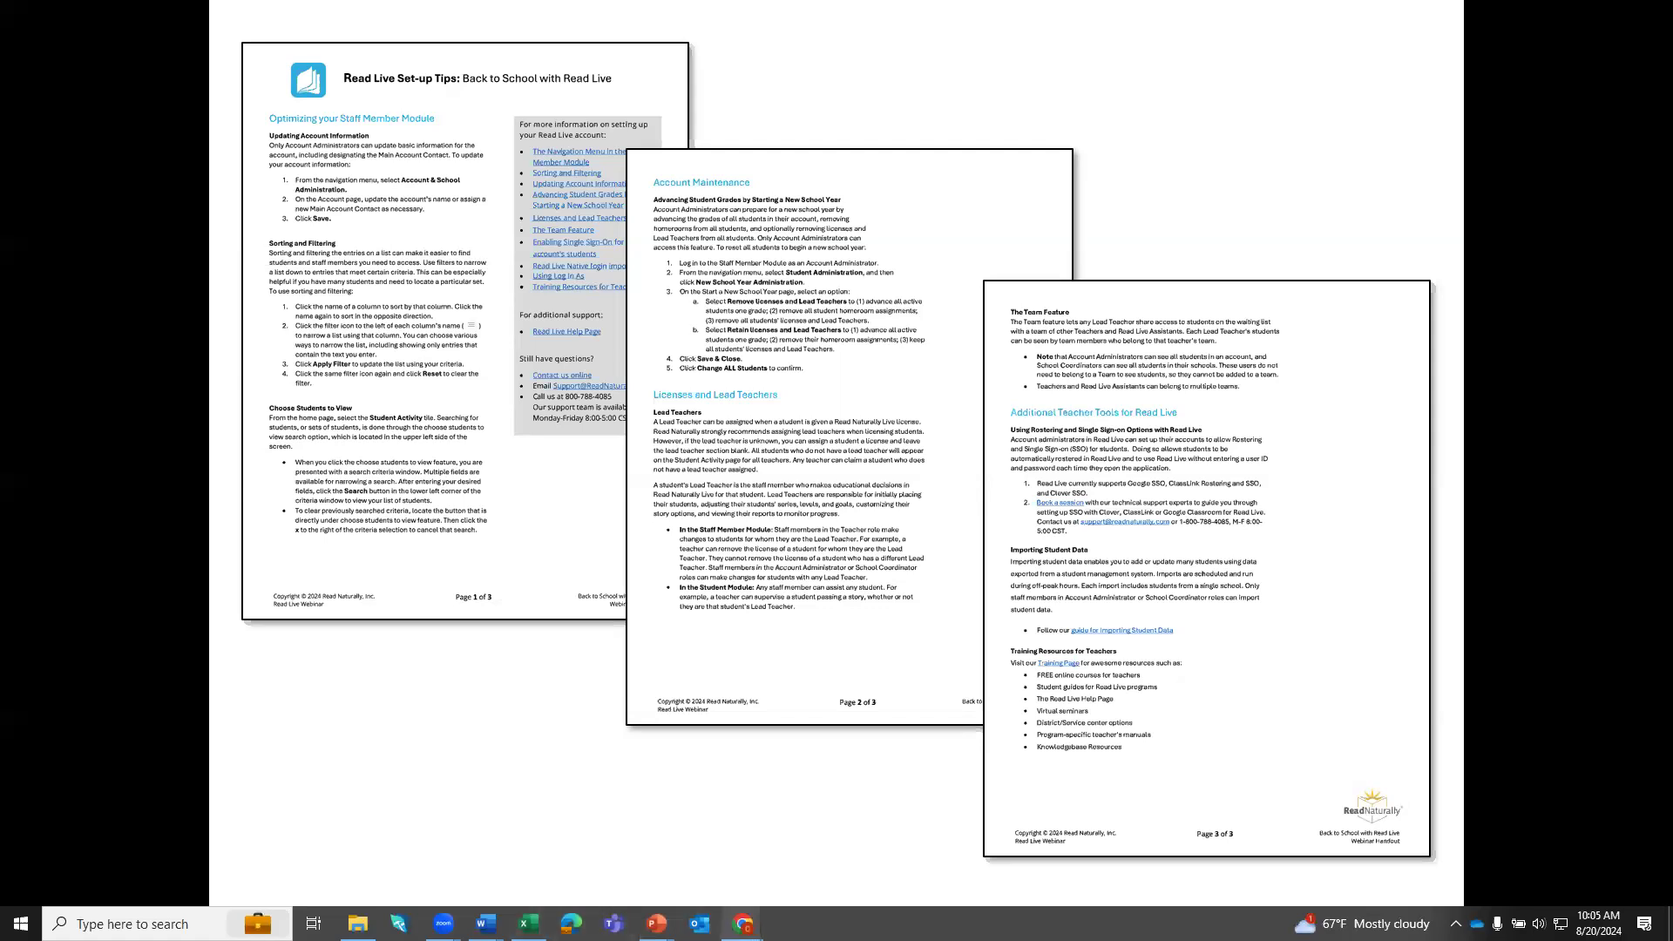
Step: Bring the Read Live account home window to the front, in place of the set-up tips PDF
{"action": "mouse_move", "coordinate": [742, 924]}
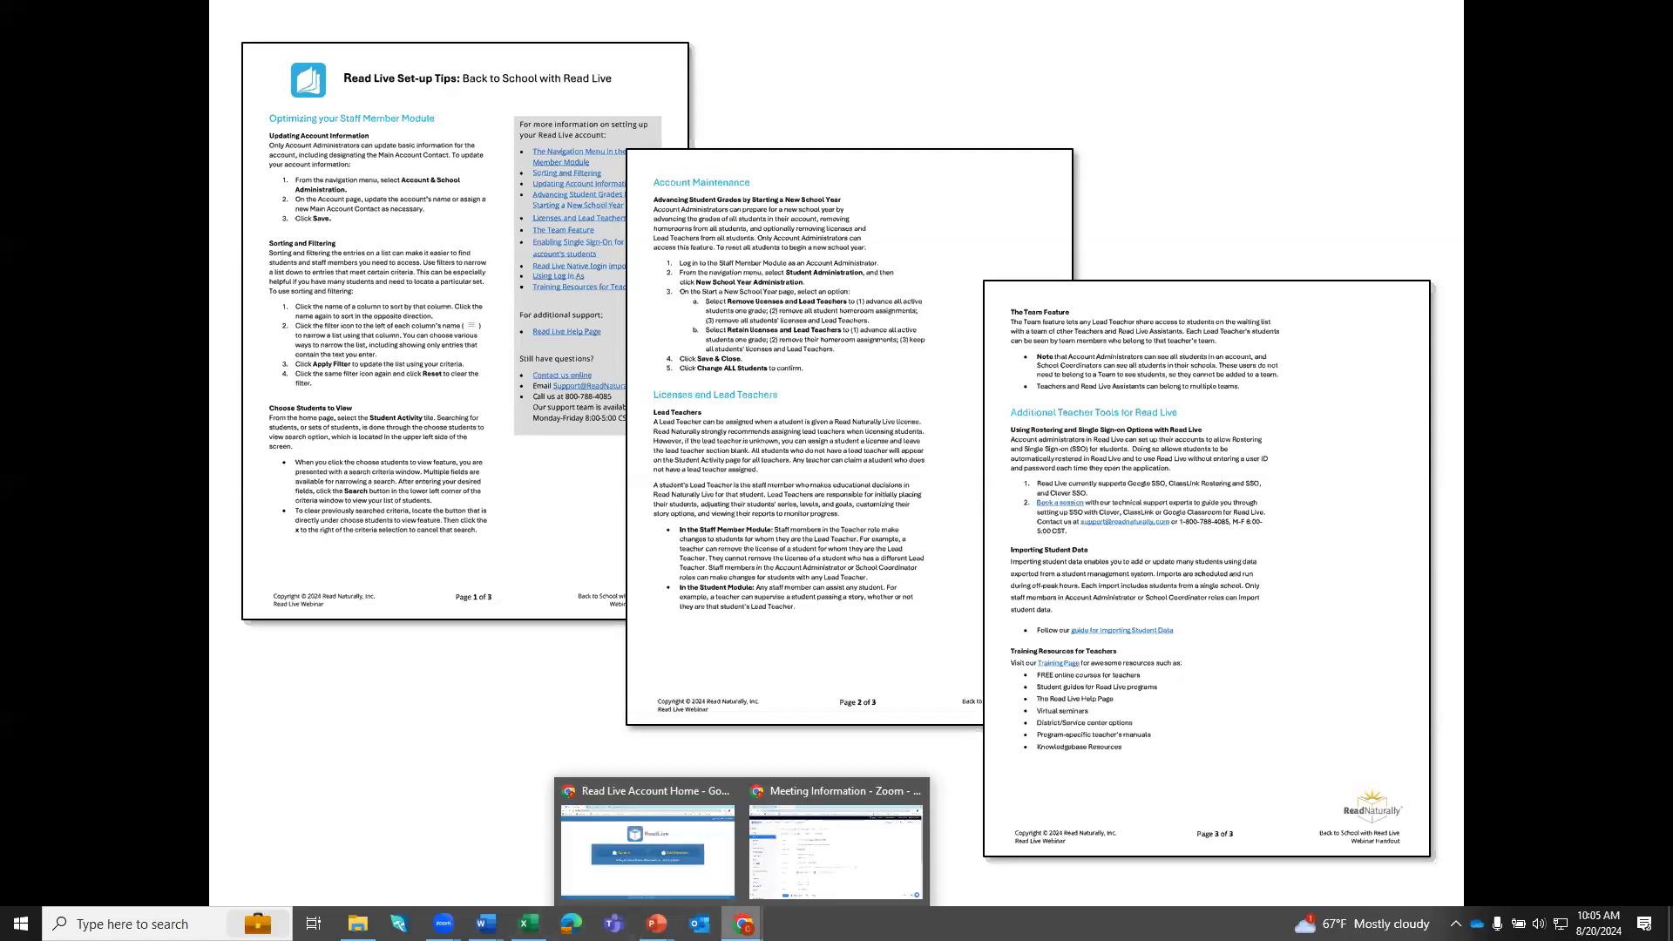
{"action": "left_click", "coordinate": [694, 885]}
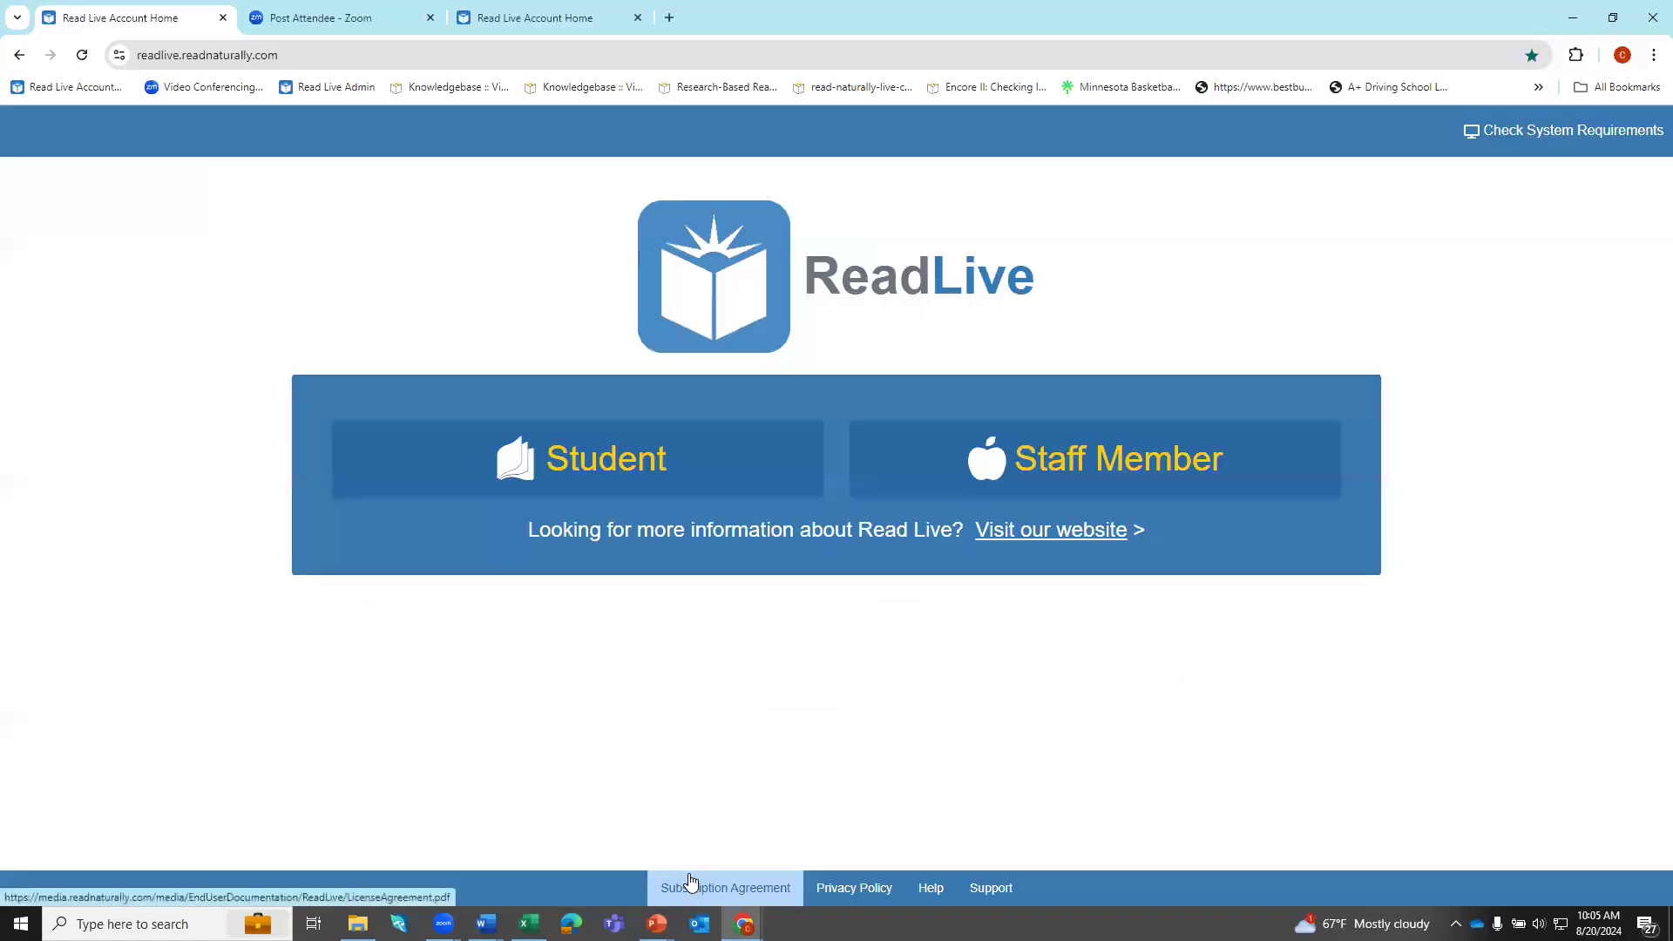
Step: Log in as a staff member with the staff user ID and password
{"action": "left_click", "coordinate": [1018, 472]}
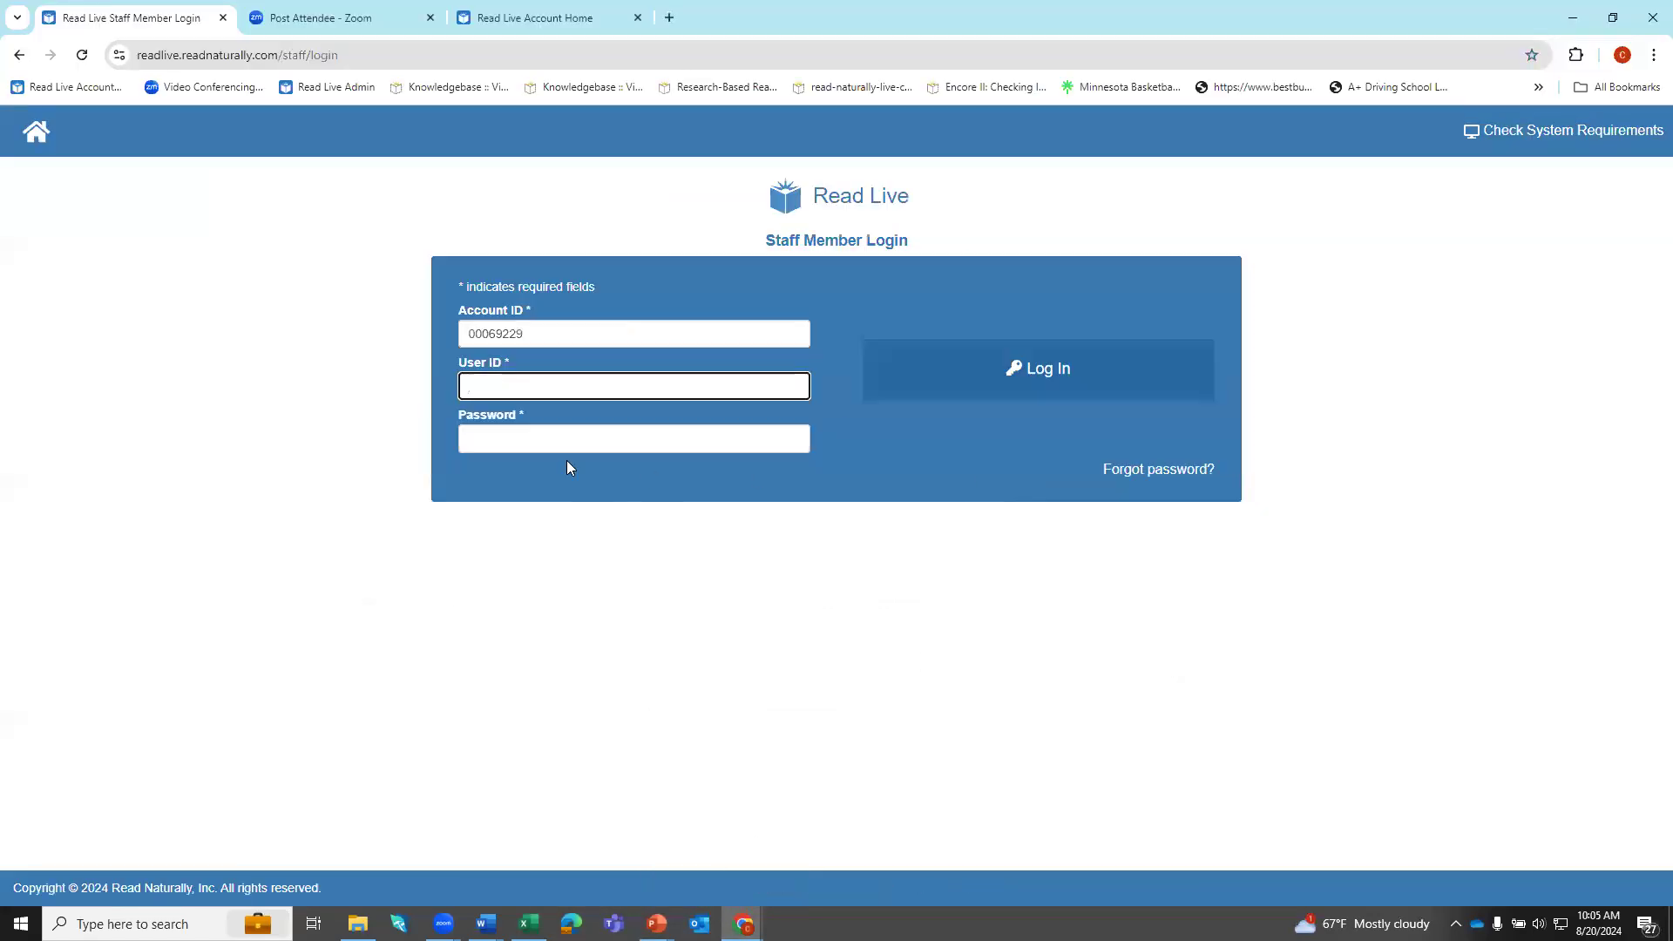
{"action": "type", "text": "admin"}
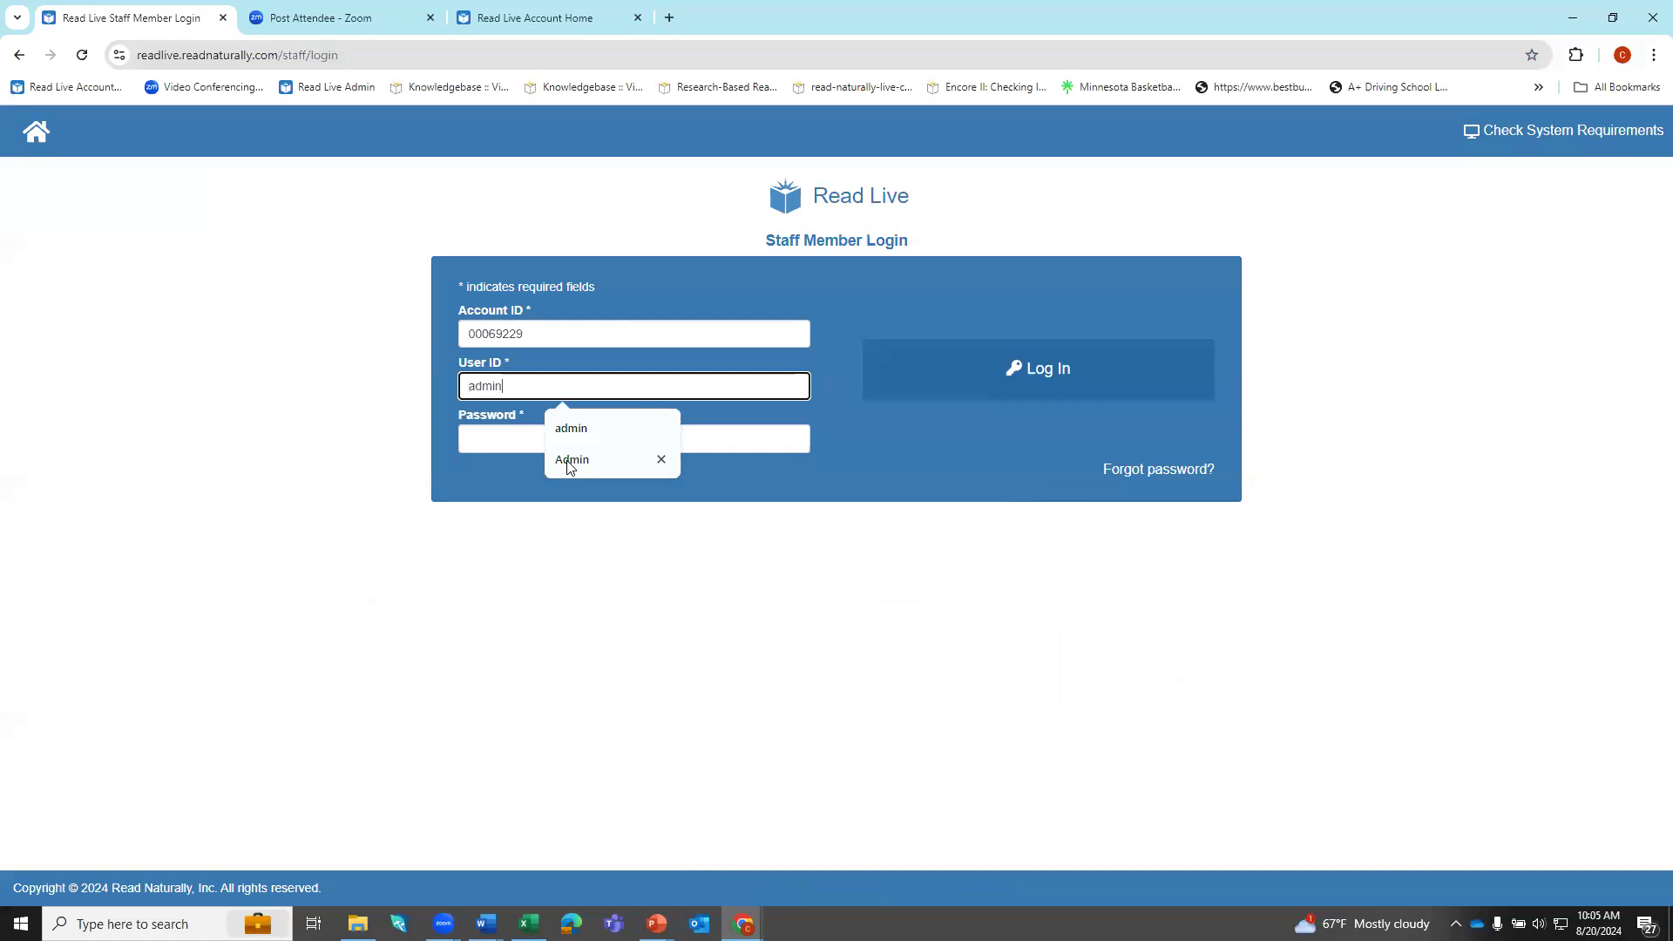
{"action": "key", "text": "Tab"}
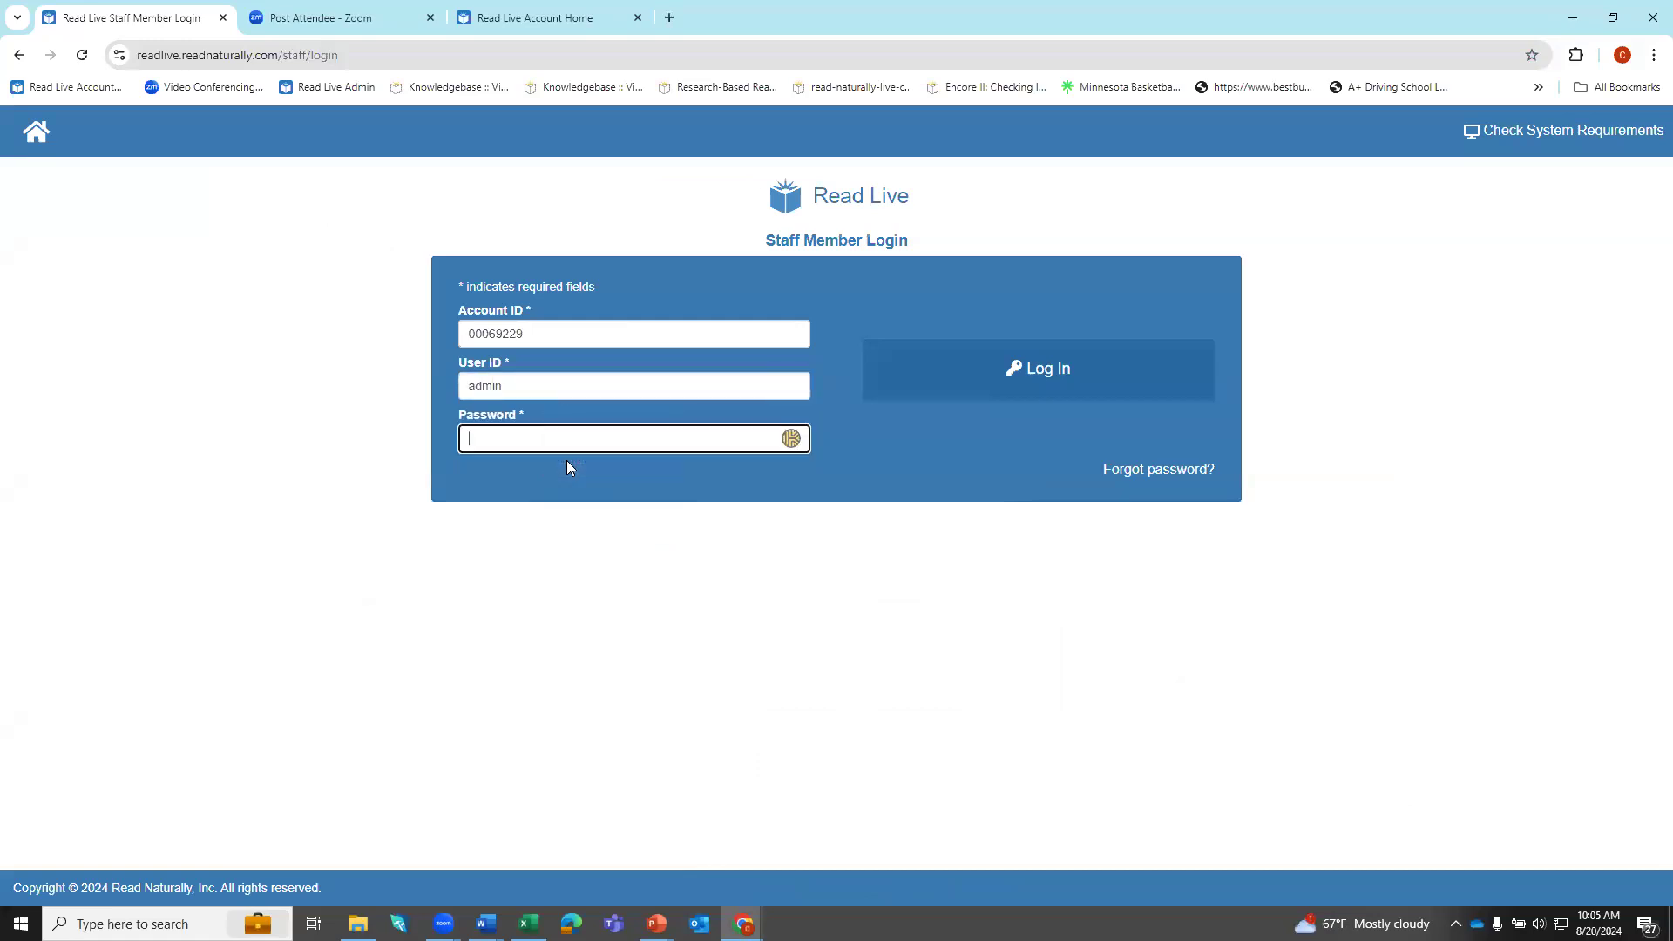
{"action": "type", "text": "********"}
{"action": "left_click", "coordinate": [979, 377]}
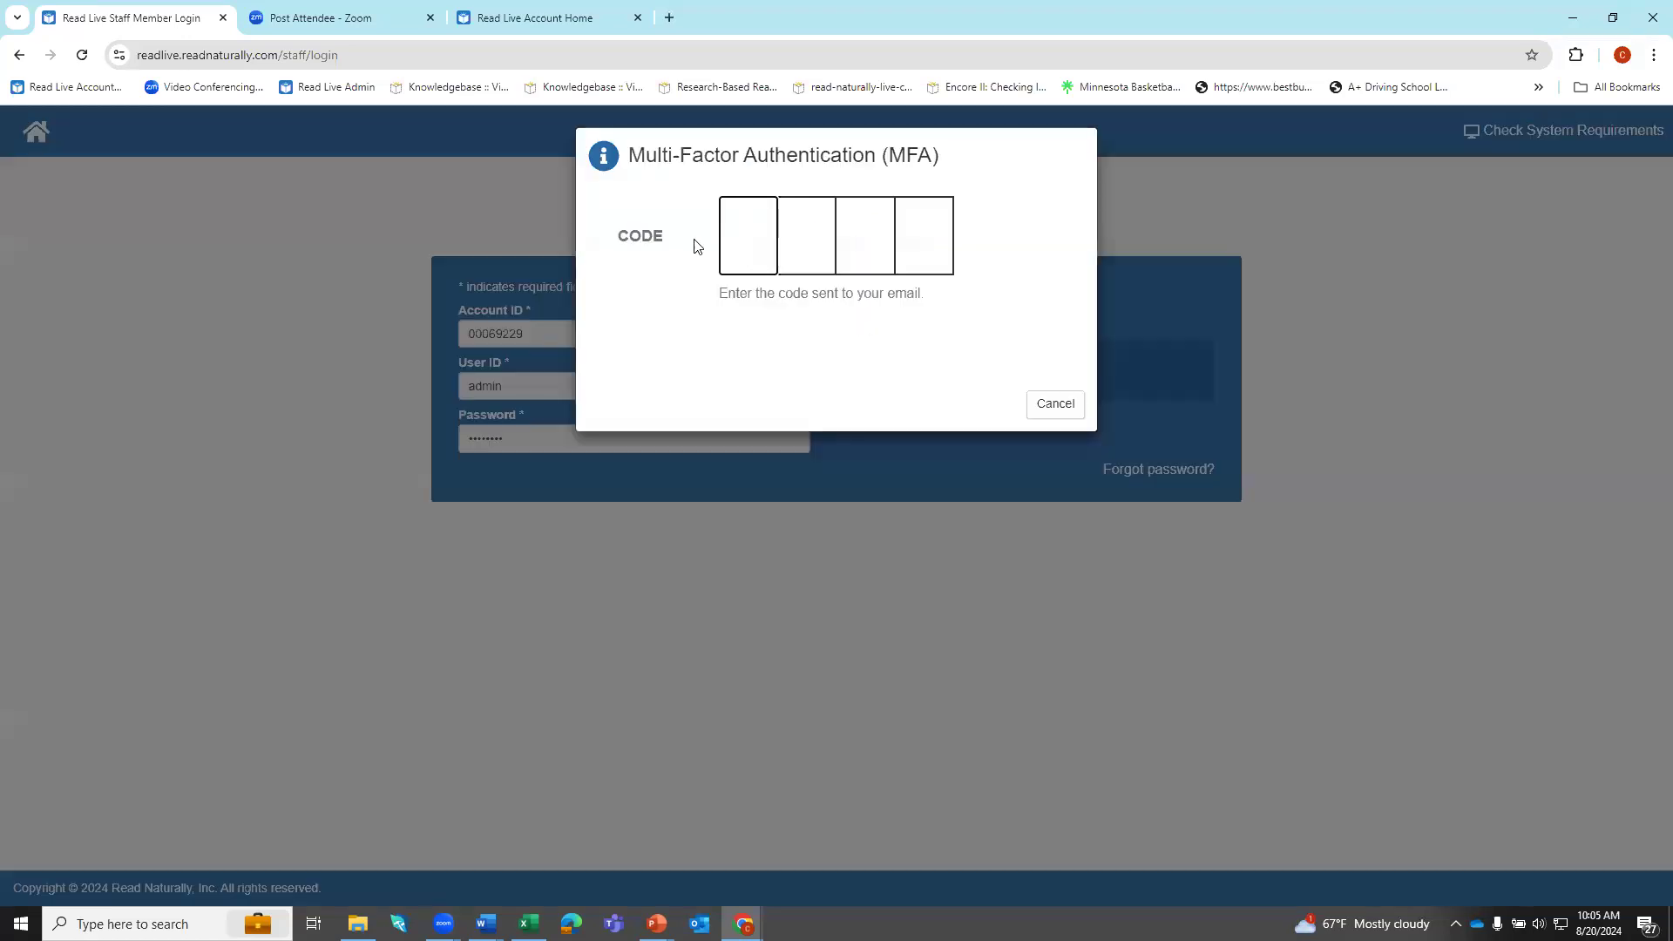
Step: Enter the emailed four-digit verification code in the Multi-Factor Authentication prompt
{"action": "left_click_drag", "start_coordinate": [628, 155], "coordinate": [962, 158]}
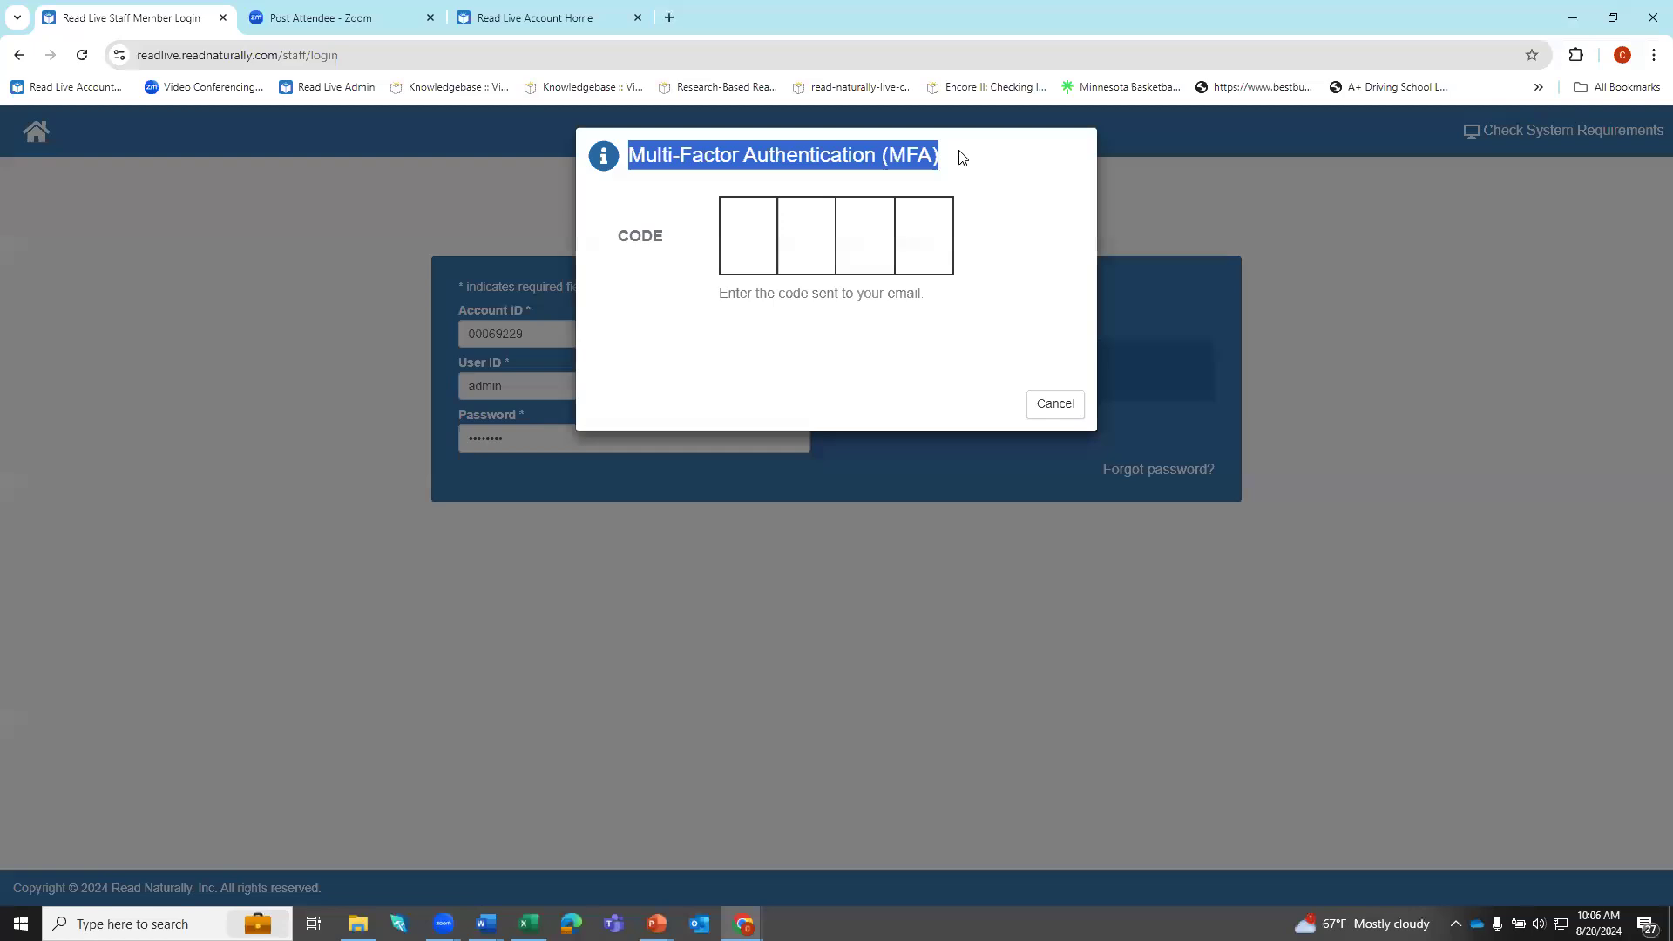
{"action": "left_click_drag", "start_coordinate": [613, 238], "coordinate": [663, 242]}
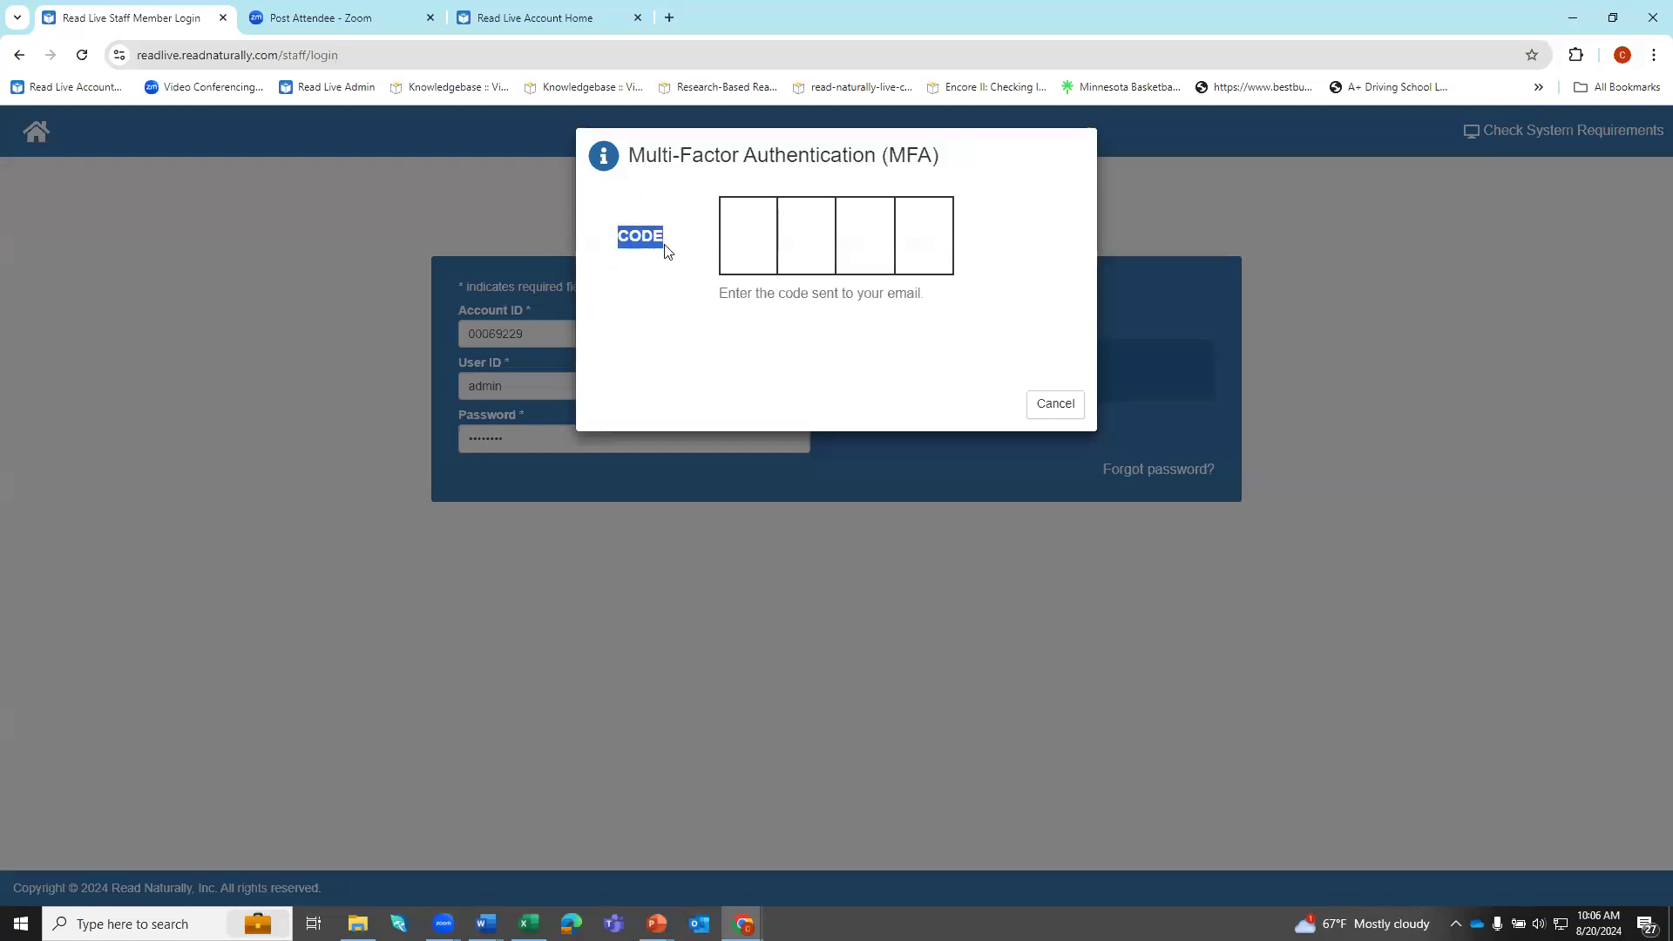
{"action": "left_click", "coordinate": [746, 247]}
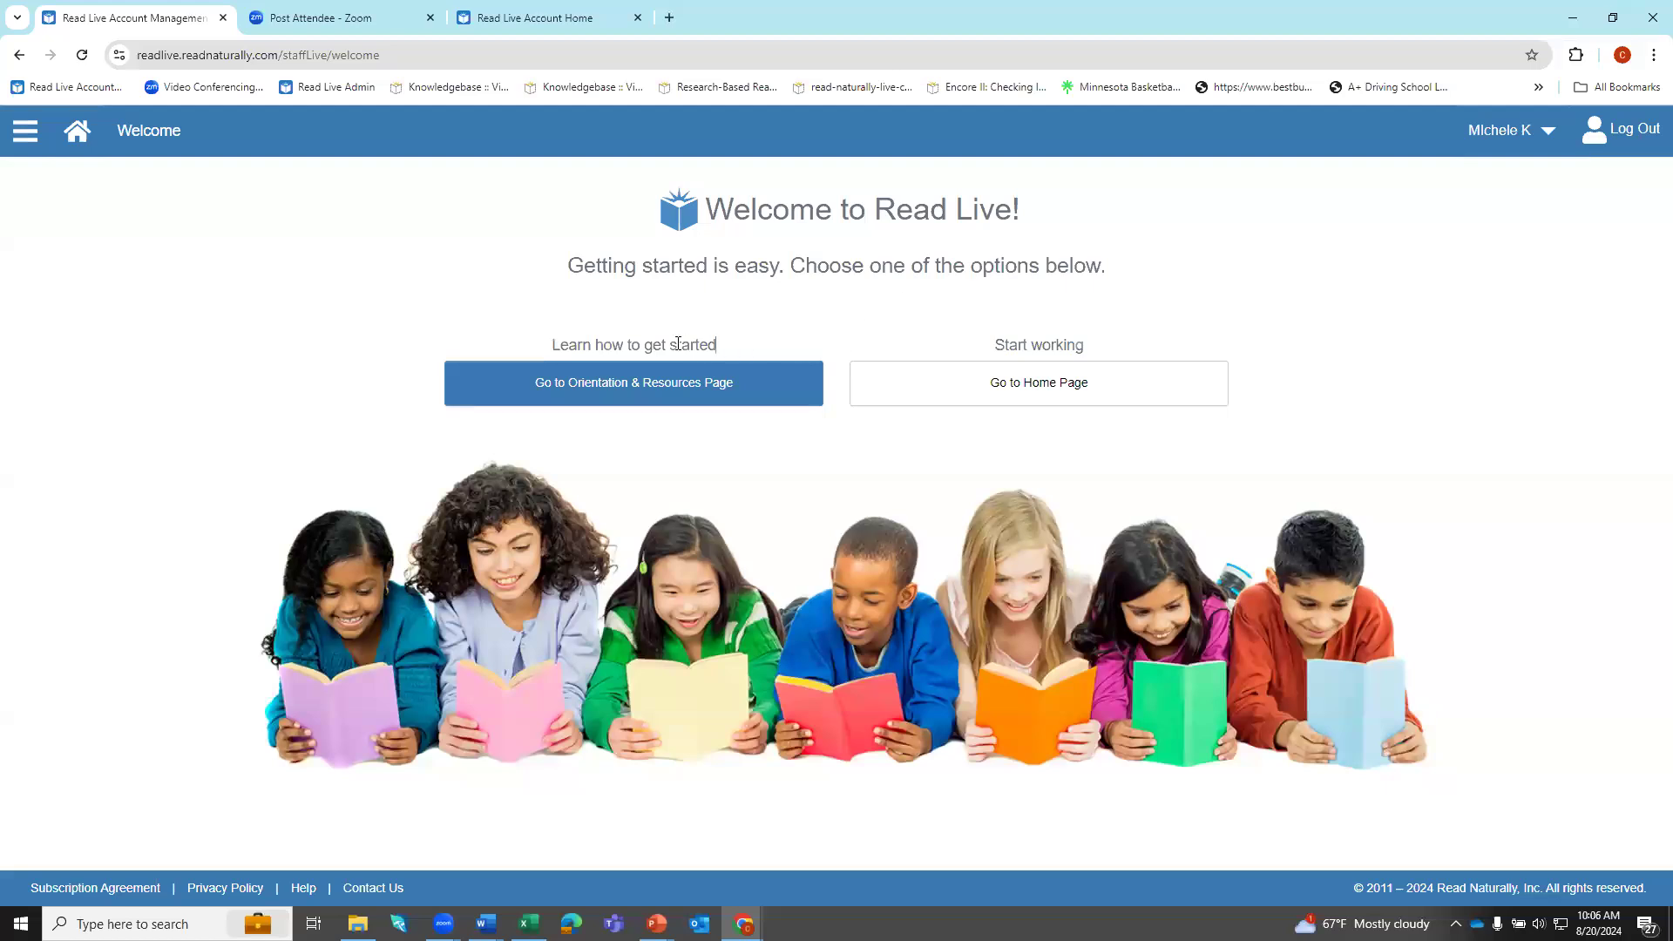
Step: Go from the Welcome screen to the Orientation & Resources page
{"action": "left_click_drag", "start_coordinate": [745, 346], "coordinate": [549, 347]}
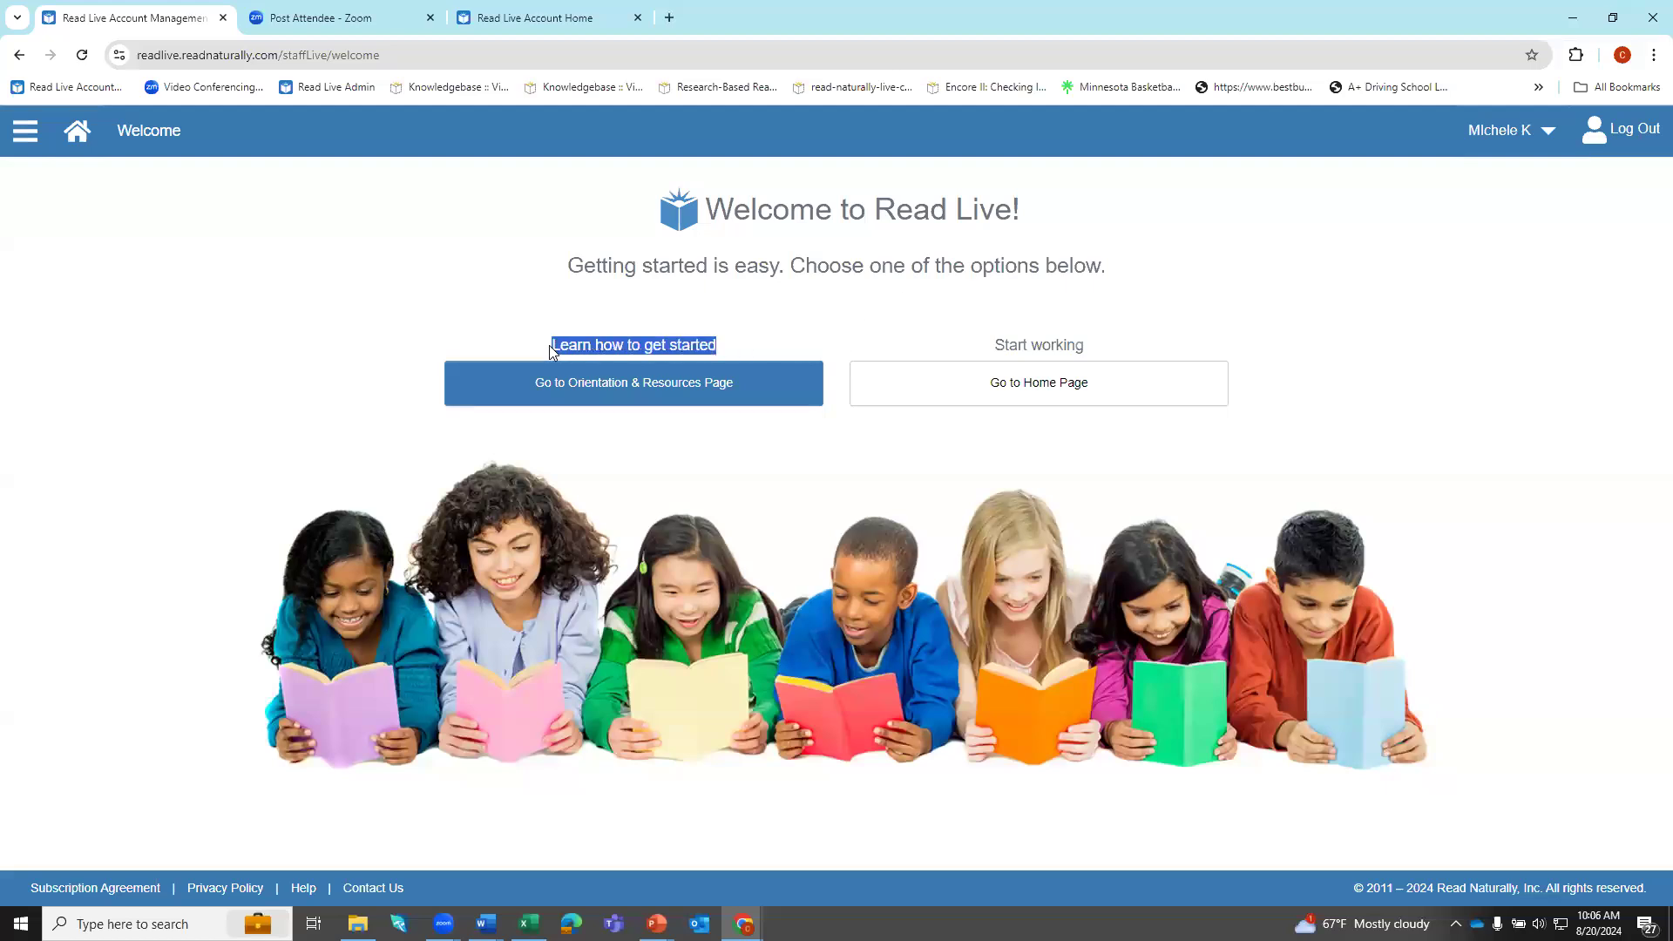
{"action": "left_click", "coordinate": [568, 397]}
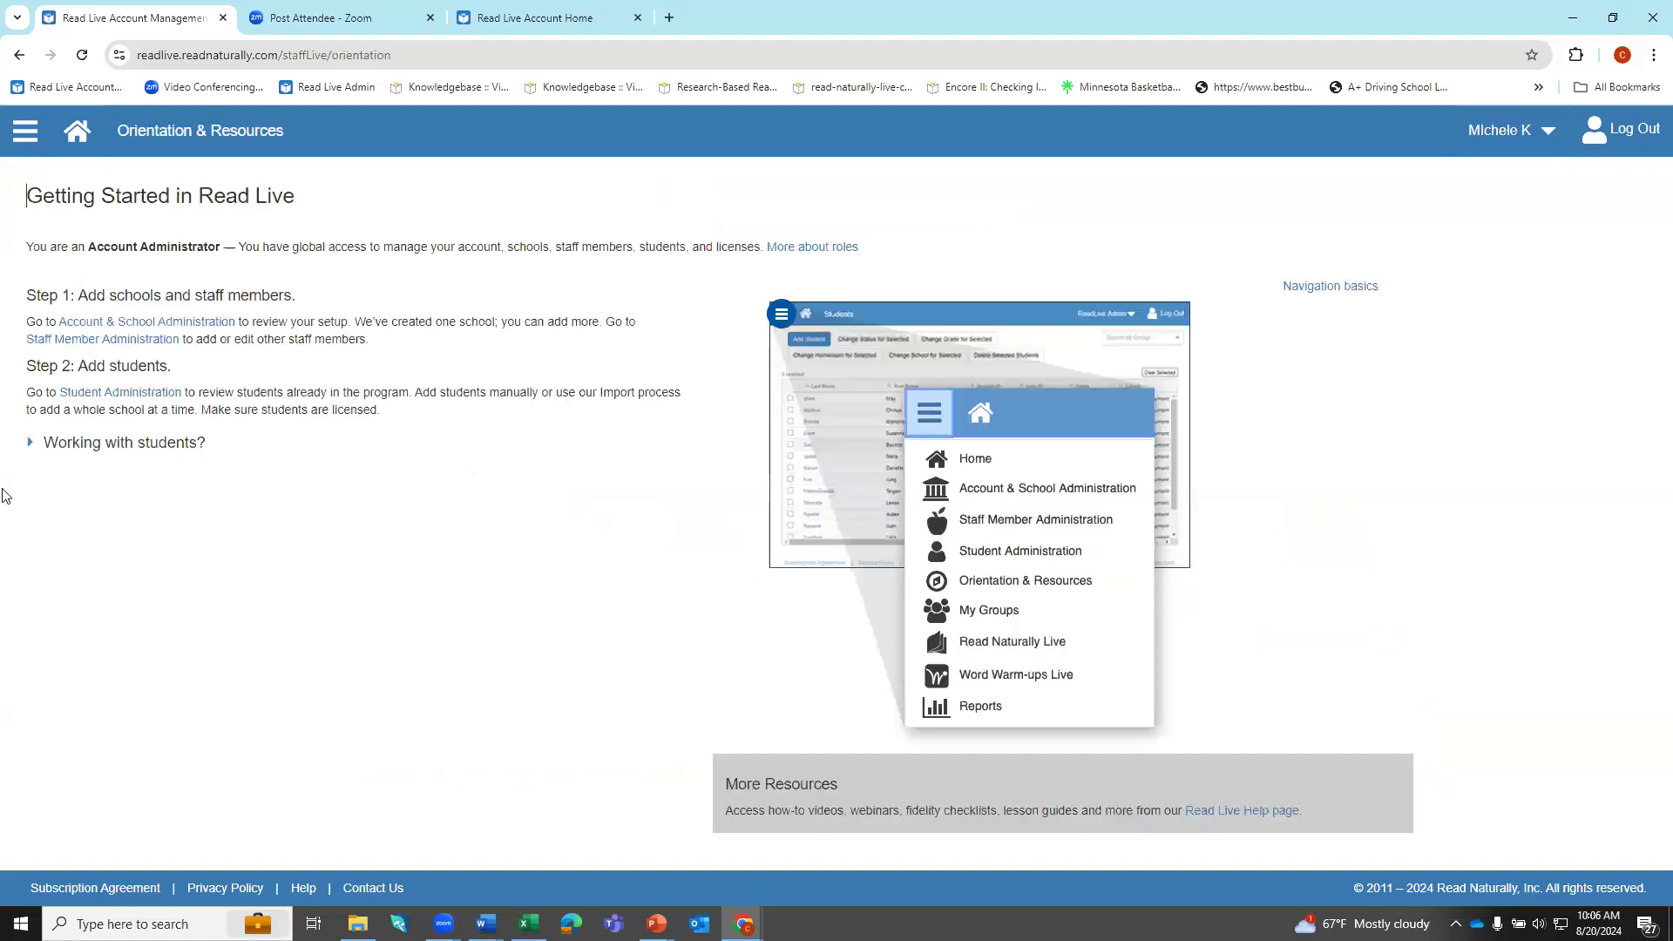
Step: Expand 'Working with students?', read Steps 1 and 2, then return to Read Live Home
{"action": "left_click", "coordinate": [31, 442]}
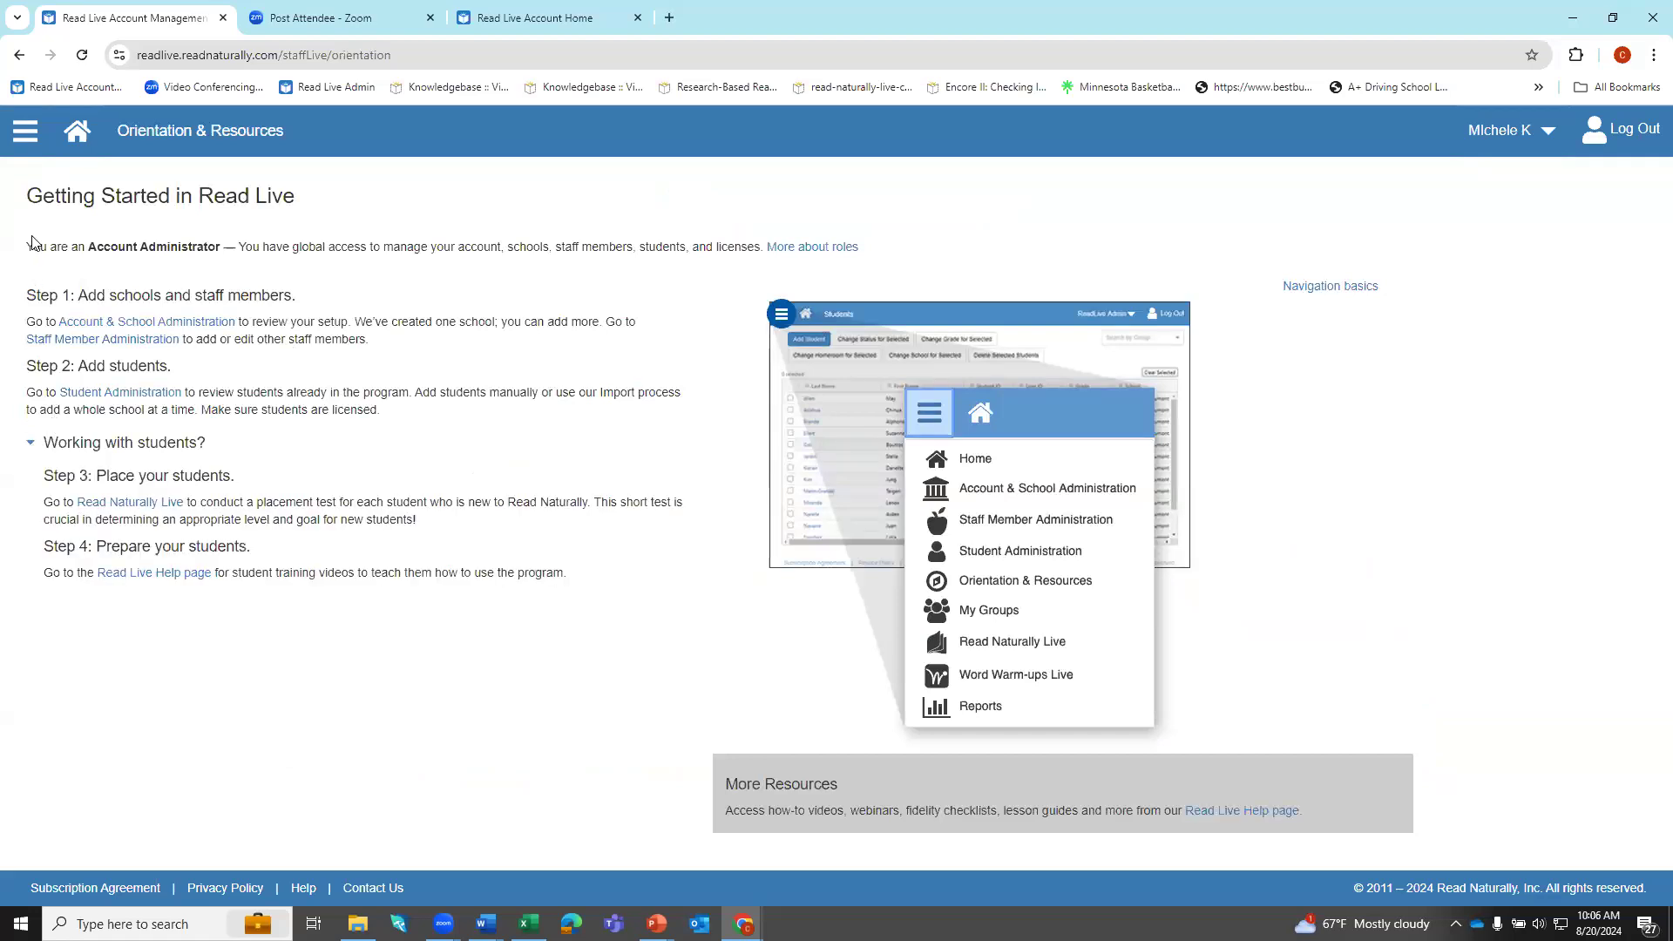
{"action": "left_click_drag", "start_coordinate": [26, 247], "coordinate": [240, 247]}
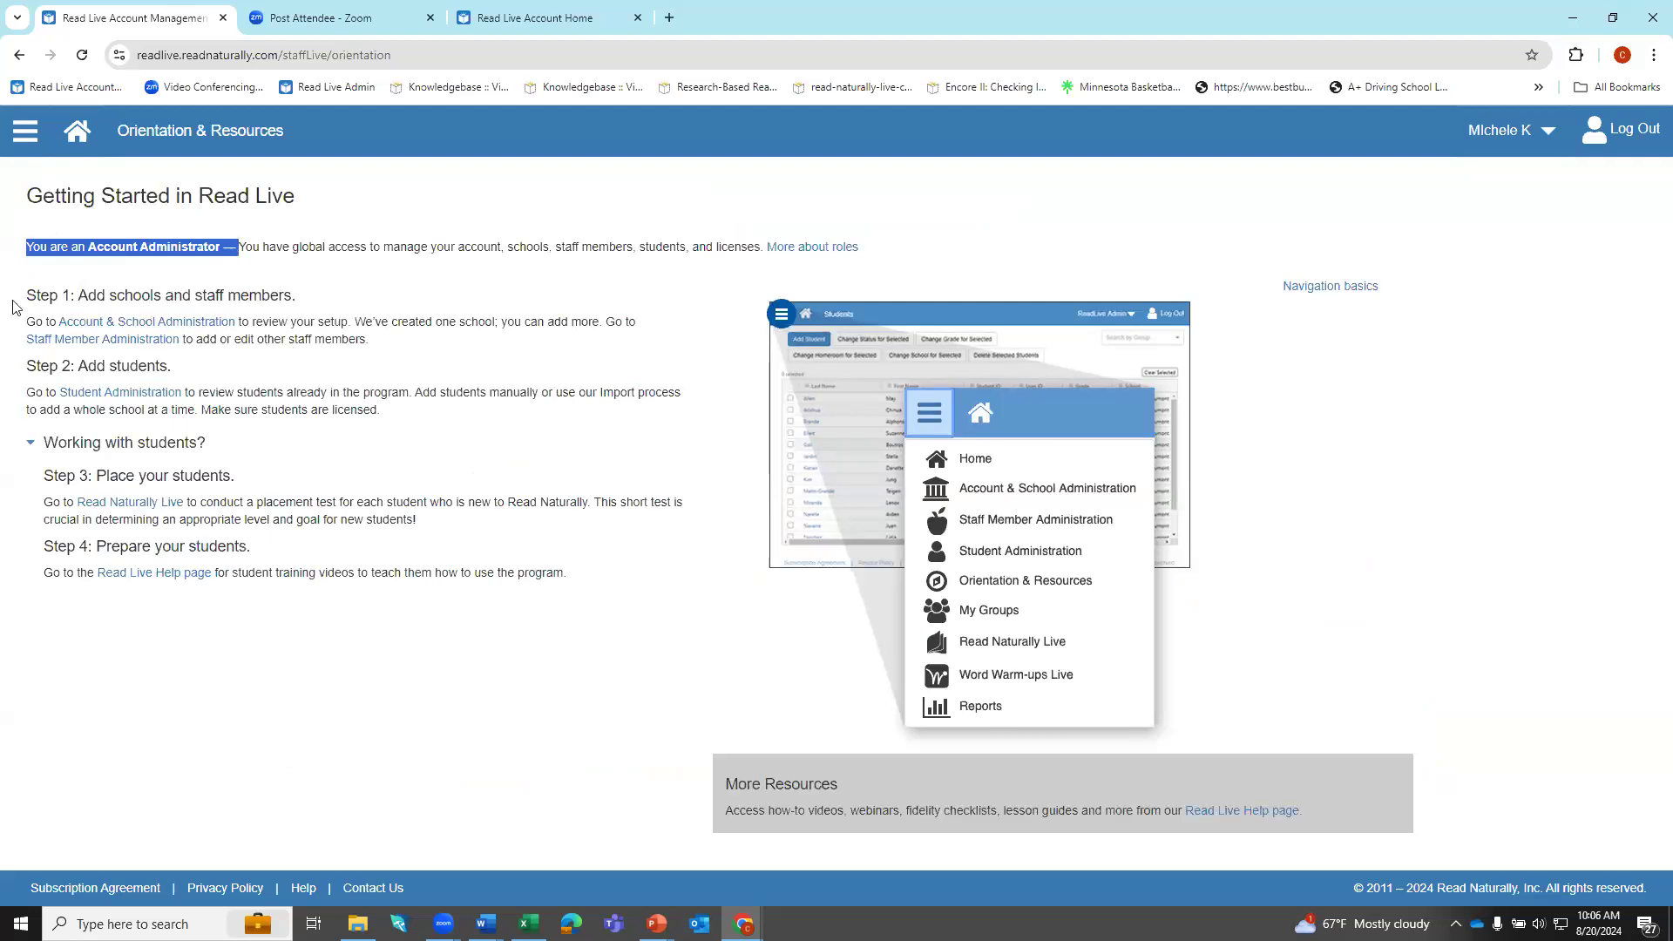
{"action": "left_click_drag", "start_coordinate": [19, 297], "coordinate": [305, 297]}
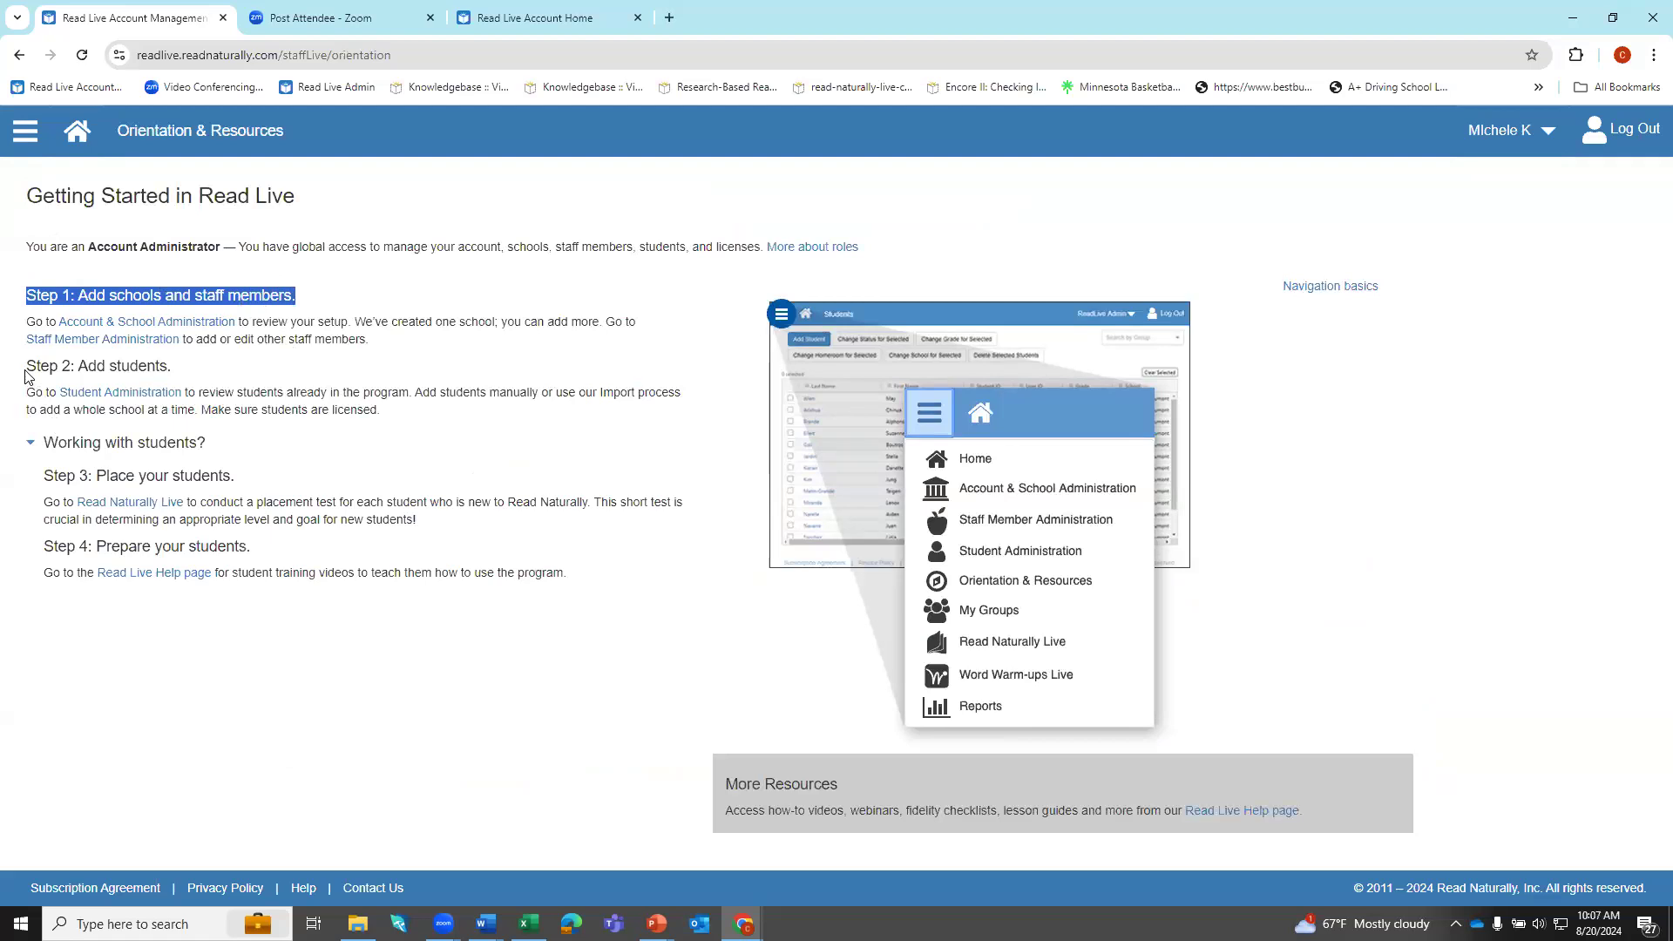
{"action": "left_click_drag", "start_coordinate": [24, 367], "coordinate": [185, 370]}
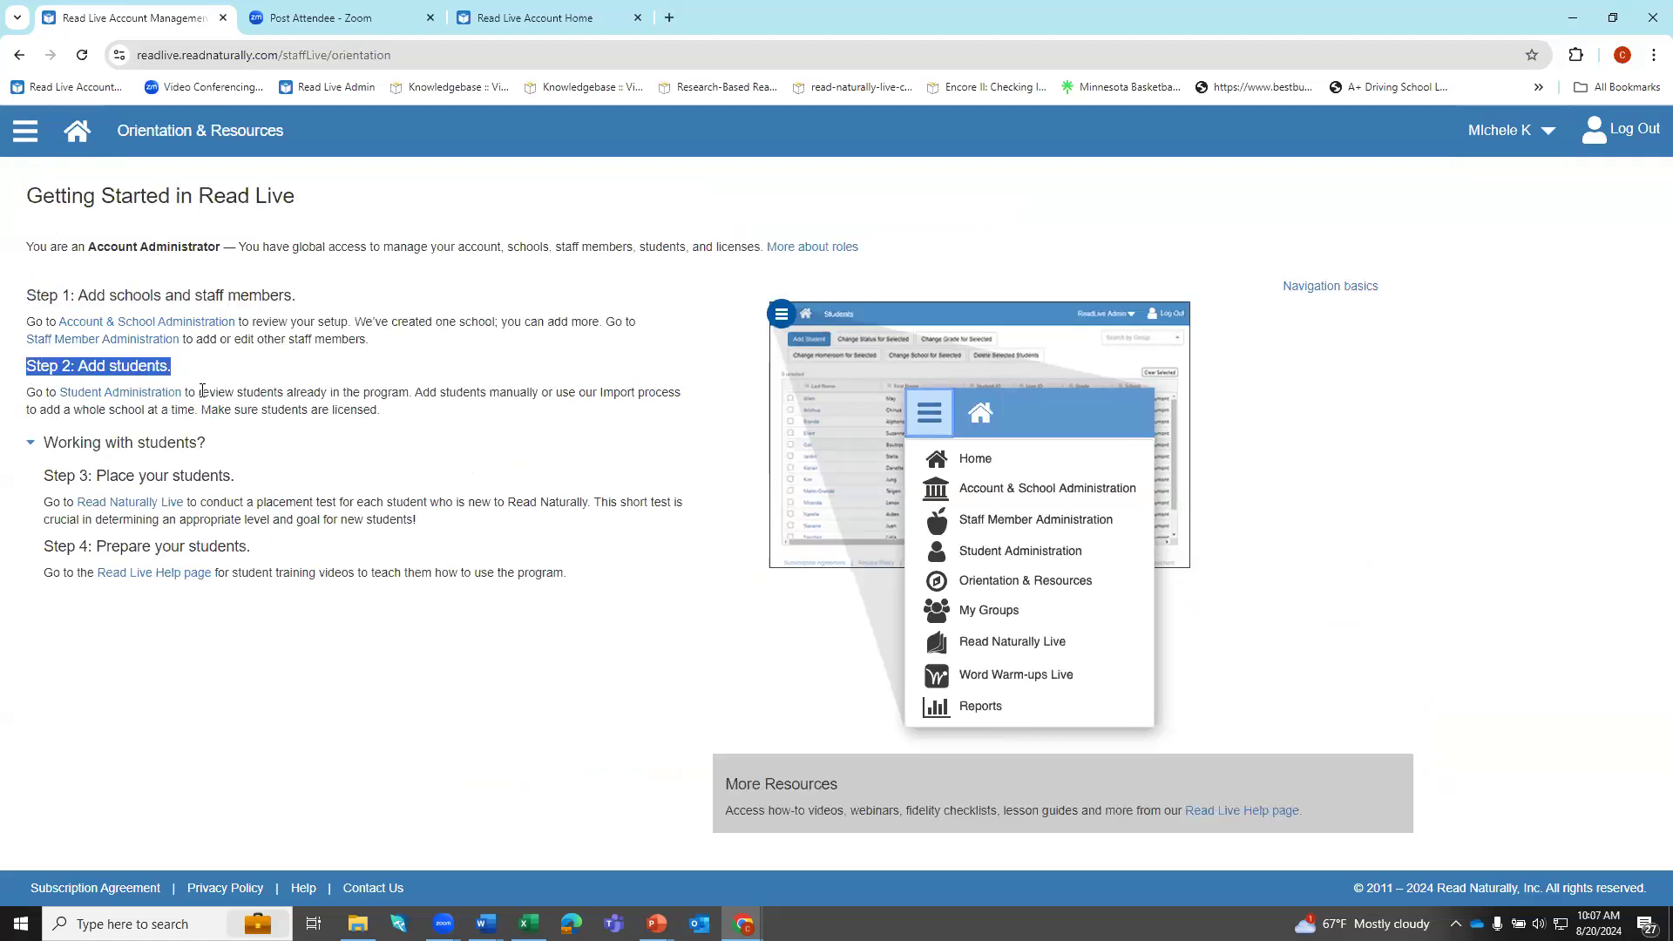
{"action": "left_click", "coordinate": [34, 448]}
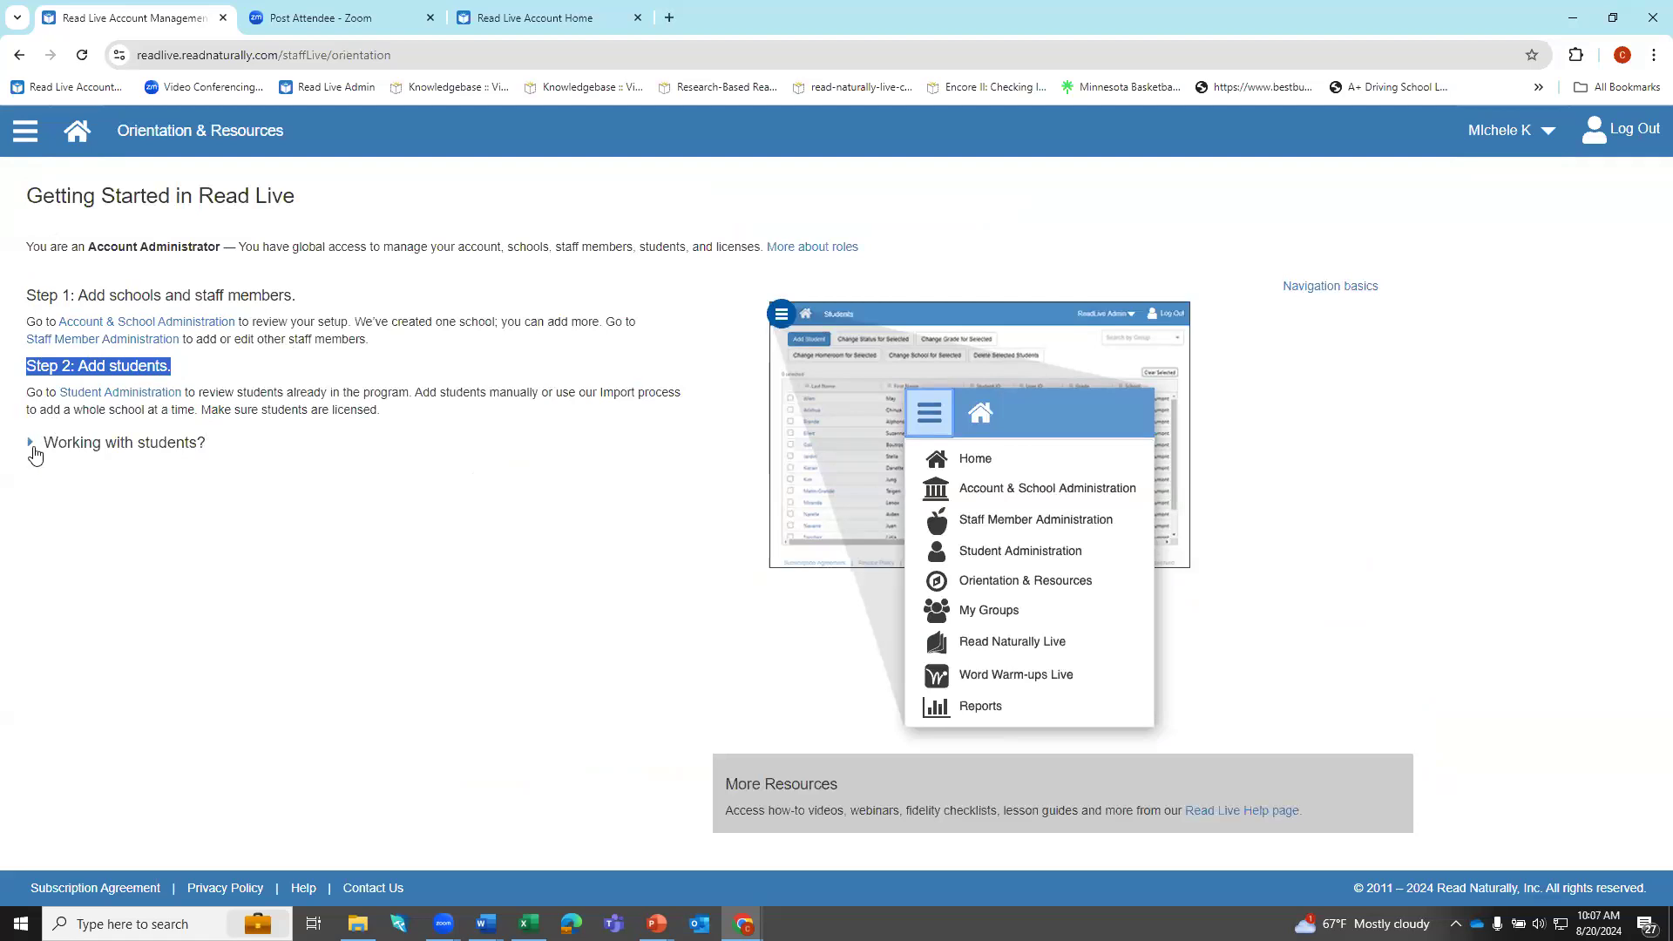
{"action": "left_click", "coordinate": [35, 454]}
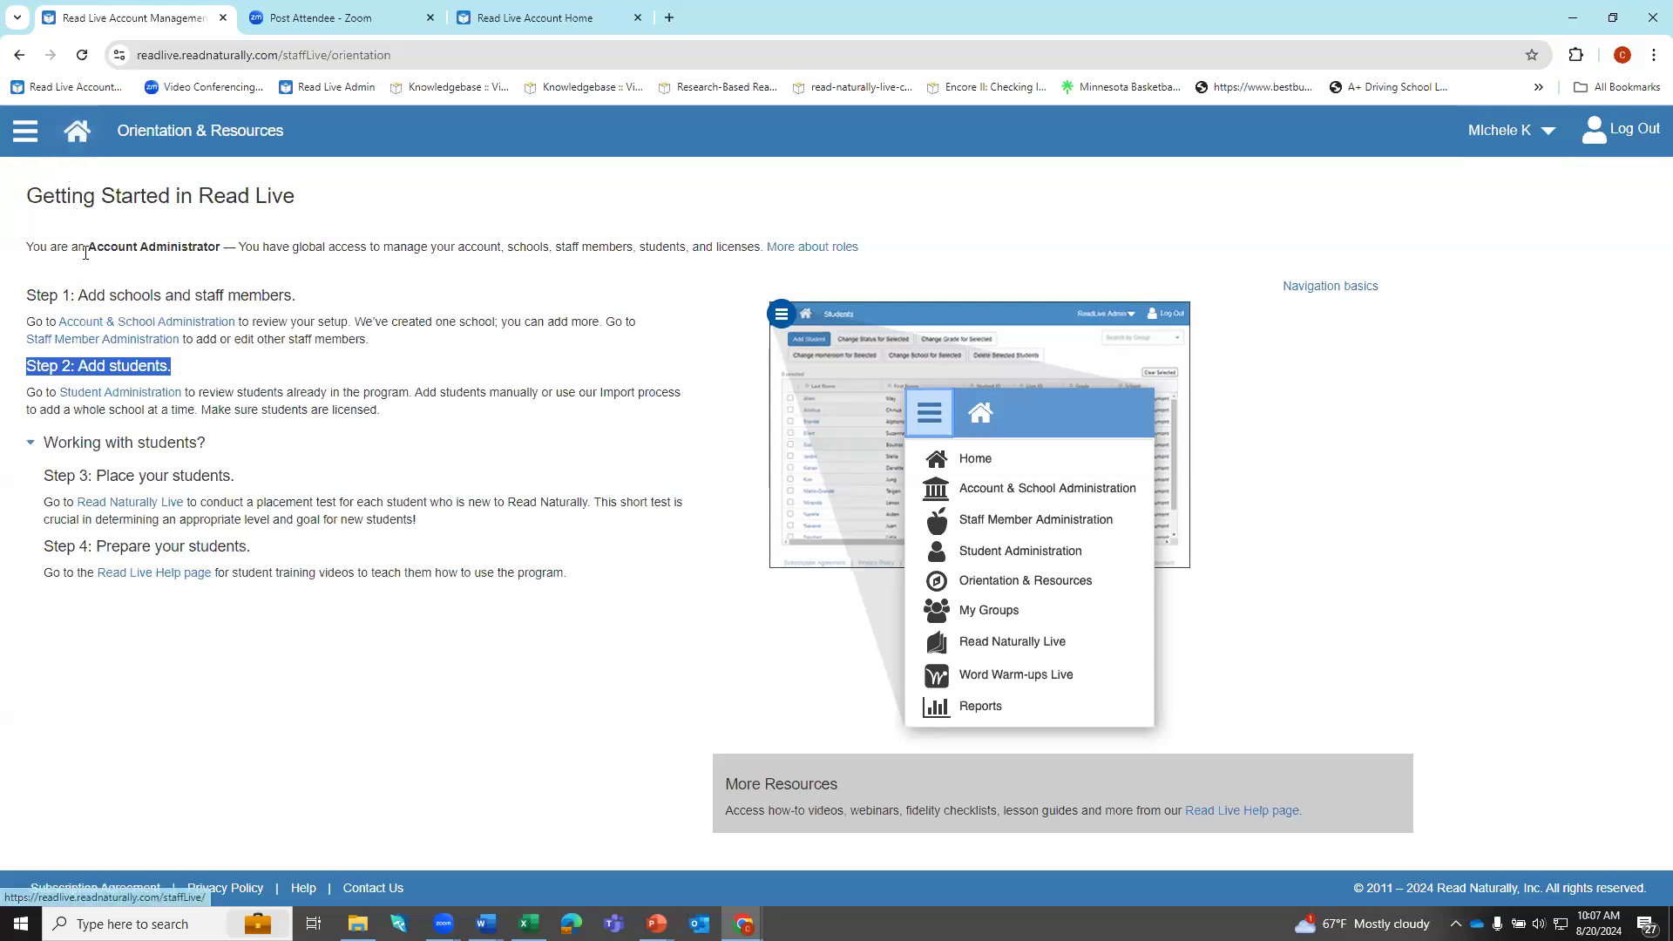
{"action": "left_click", "coordinate": [76, 137]}
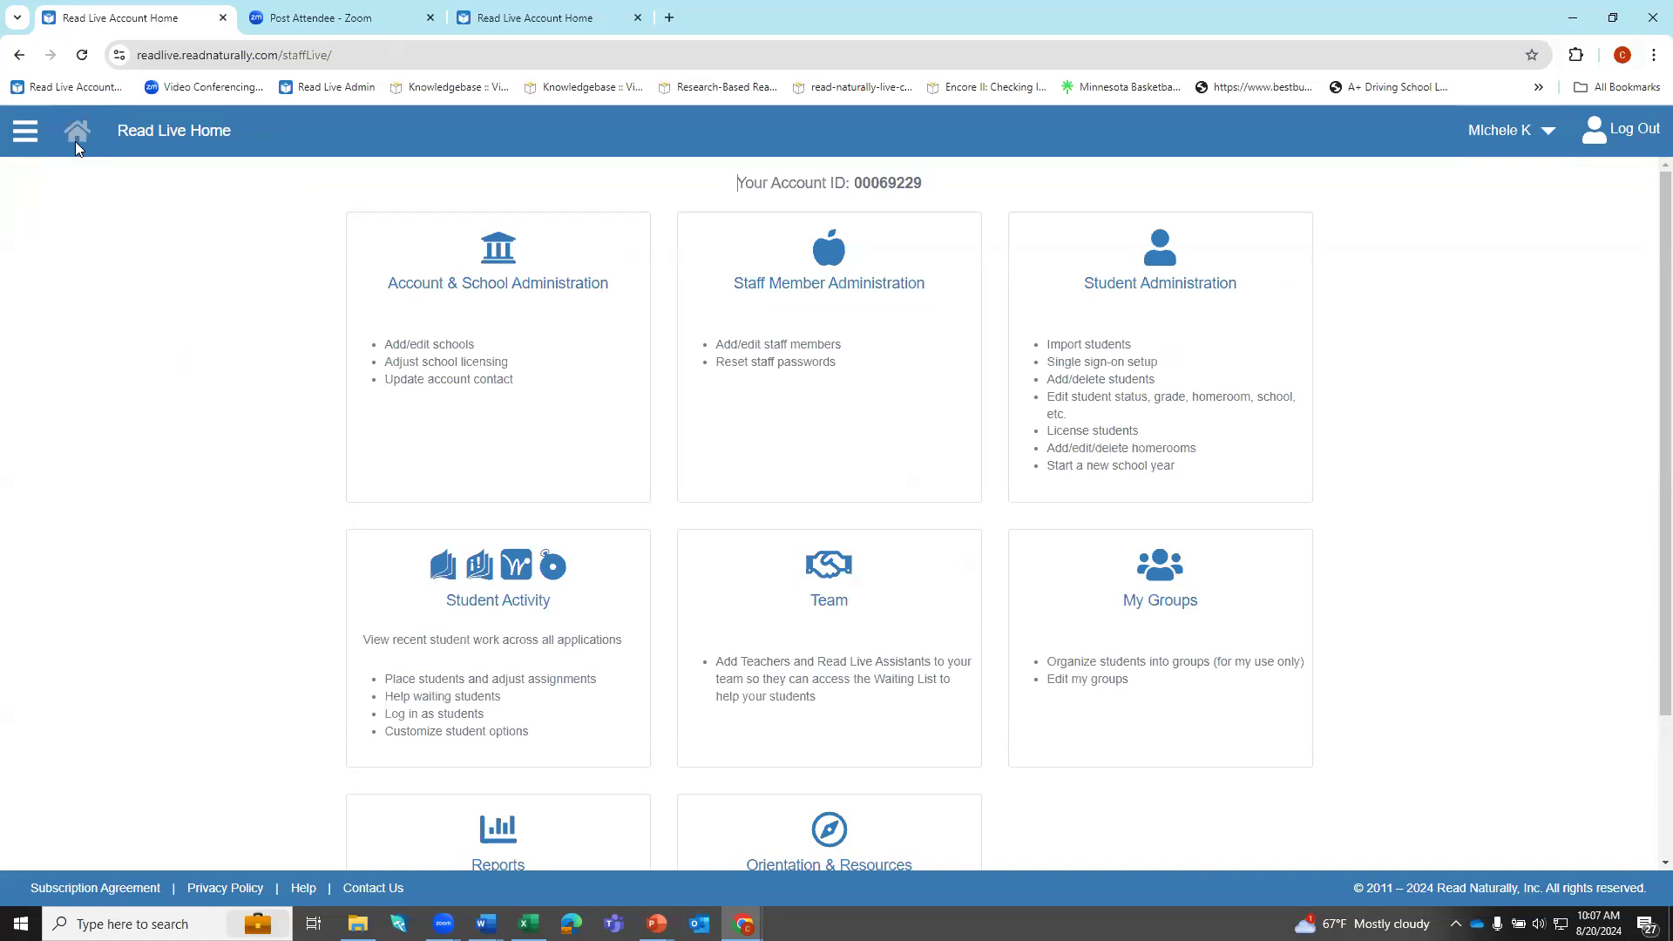
Step: Open Account & School Administration to see the license summary, settings and schools
{"action": "left_click", "coordinate": [24, 141]}
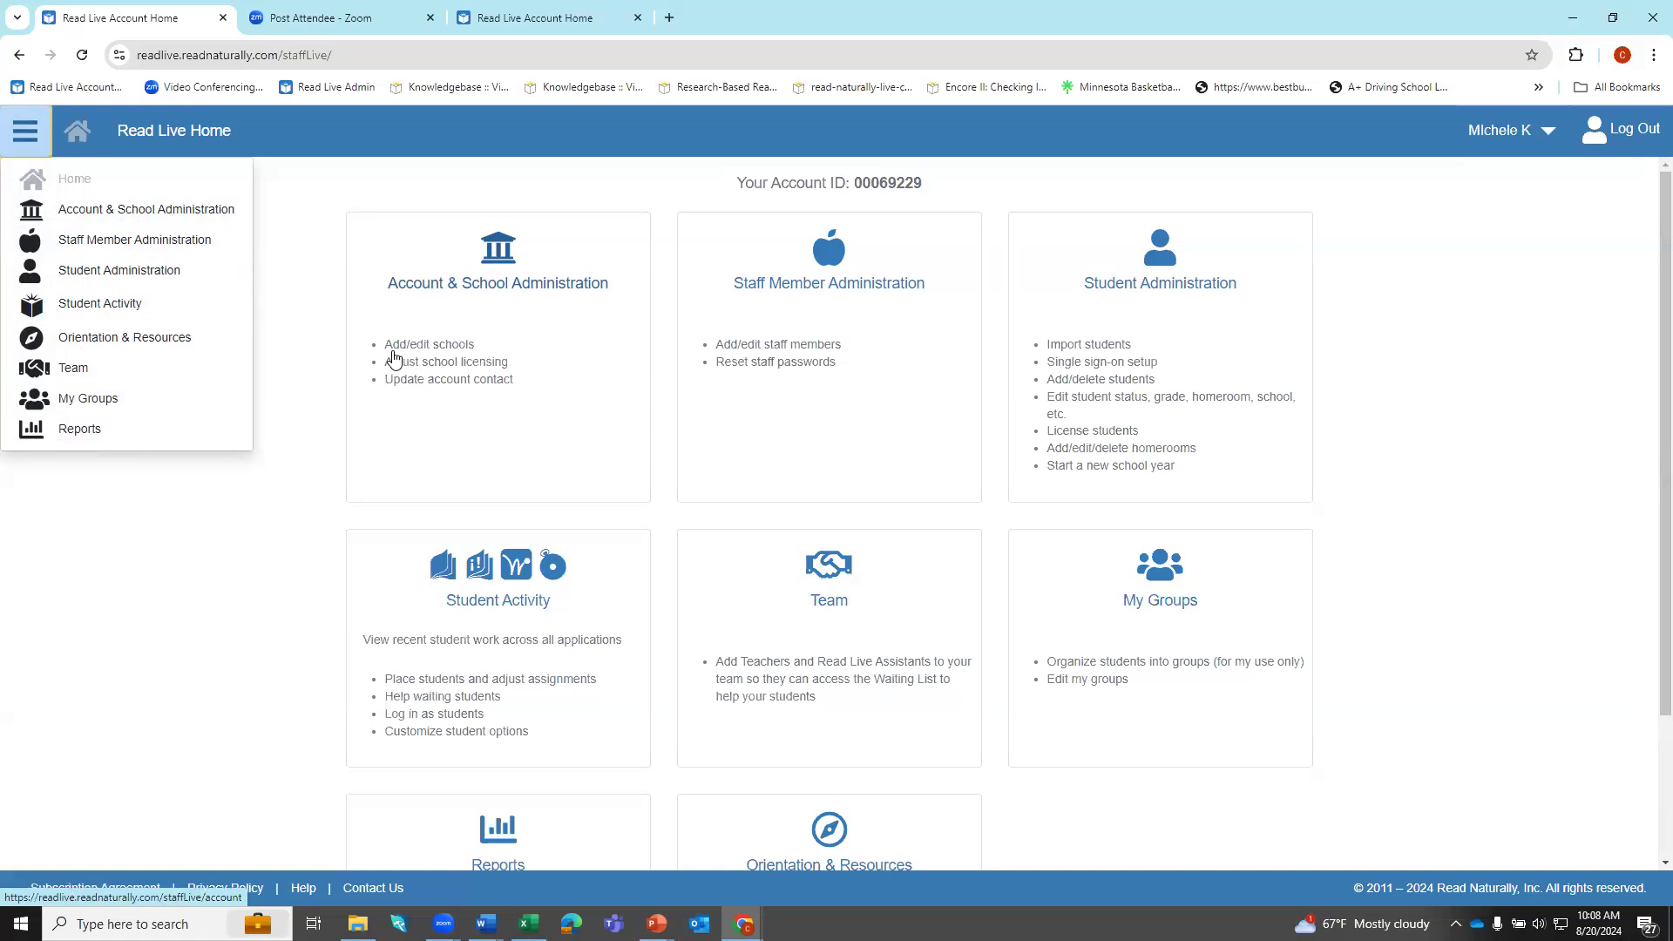
{"action": "left_click", "coordinate": [309, 299]}
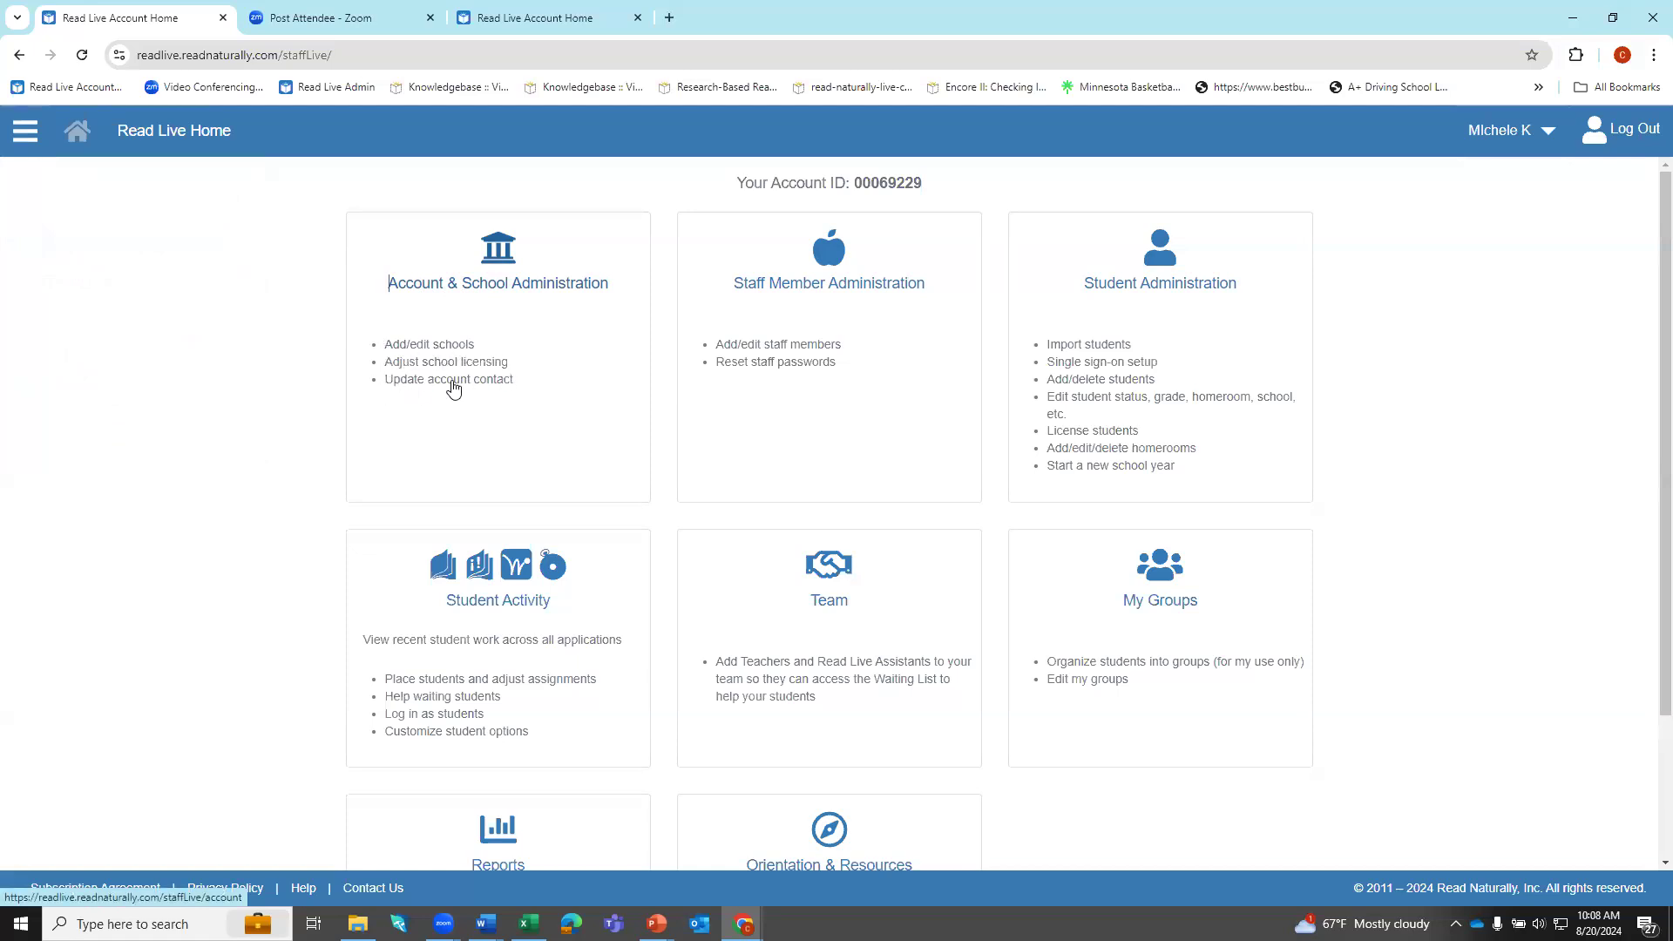
{"action": "left_click", "coordinate": [500, 362]}
{"action": "left_click_drag", "start_coordinate": [225, 197], "coordinate": [11, 193]}
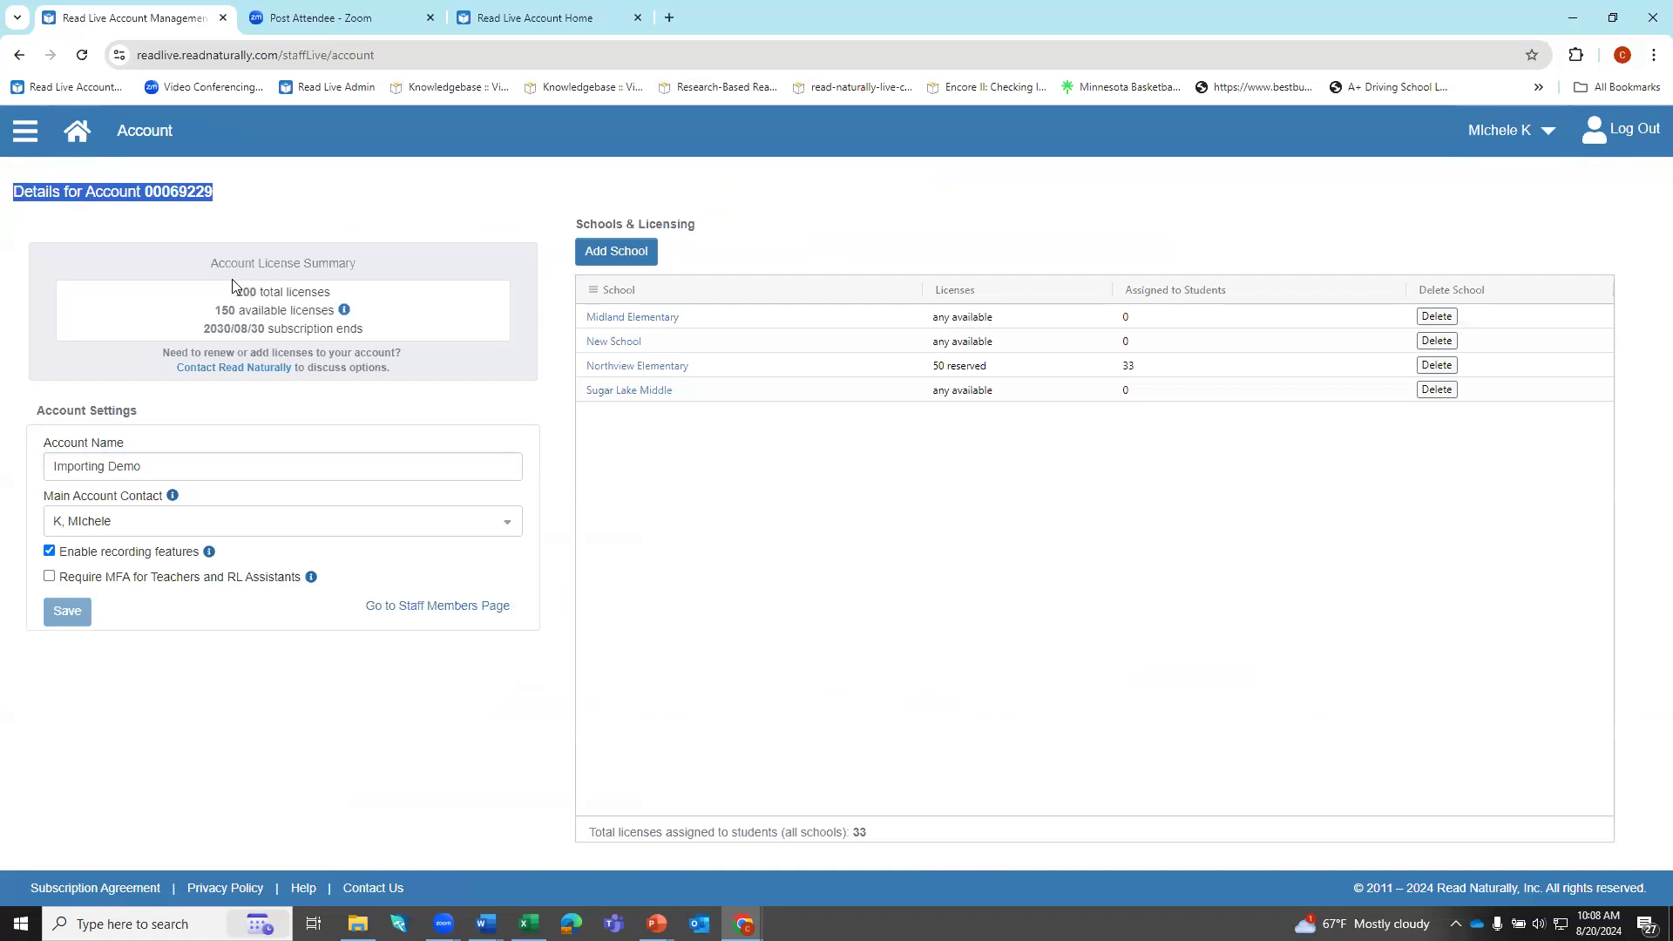
{"action": "left_click_drag", "start_coordinate": [212, 263], "coordinate": [402, 331]}
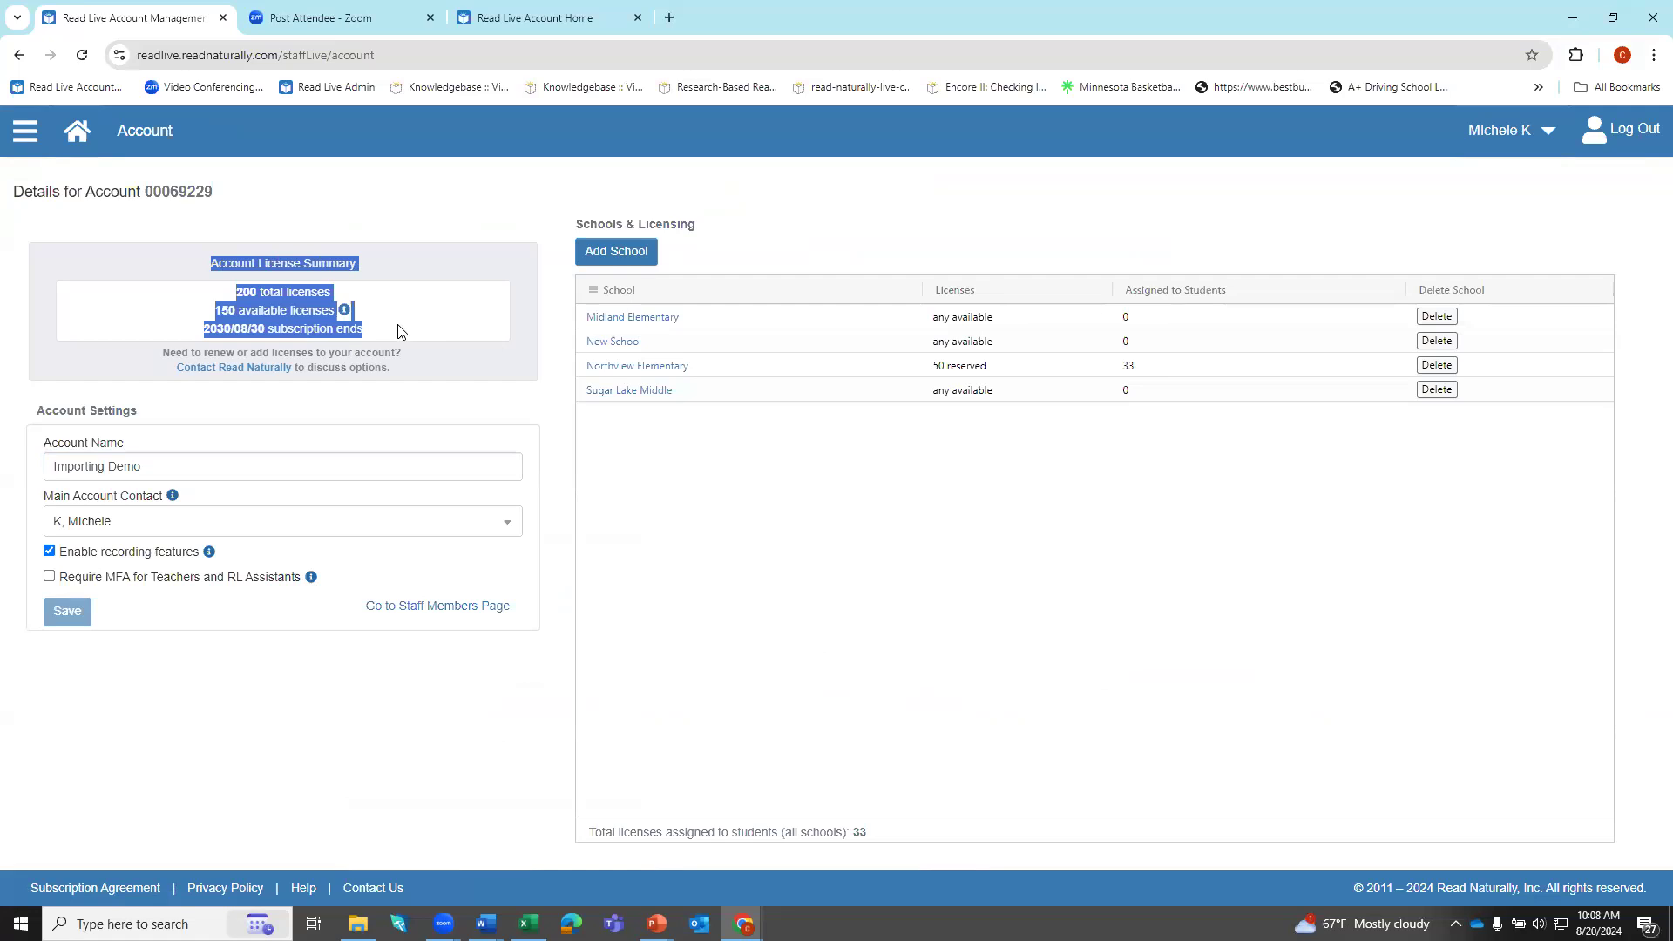
{"action": "left_click", "coordinate": [40, 410]}
{"action": "left_click_drag", "start_coordinate": [41, 410], "coordinate": [120, 415]}
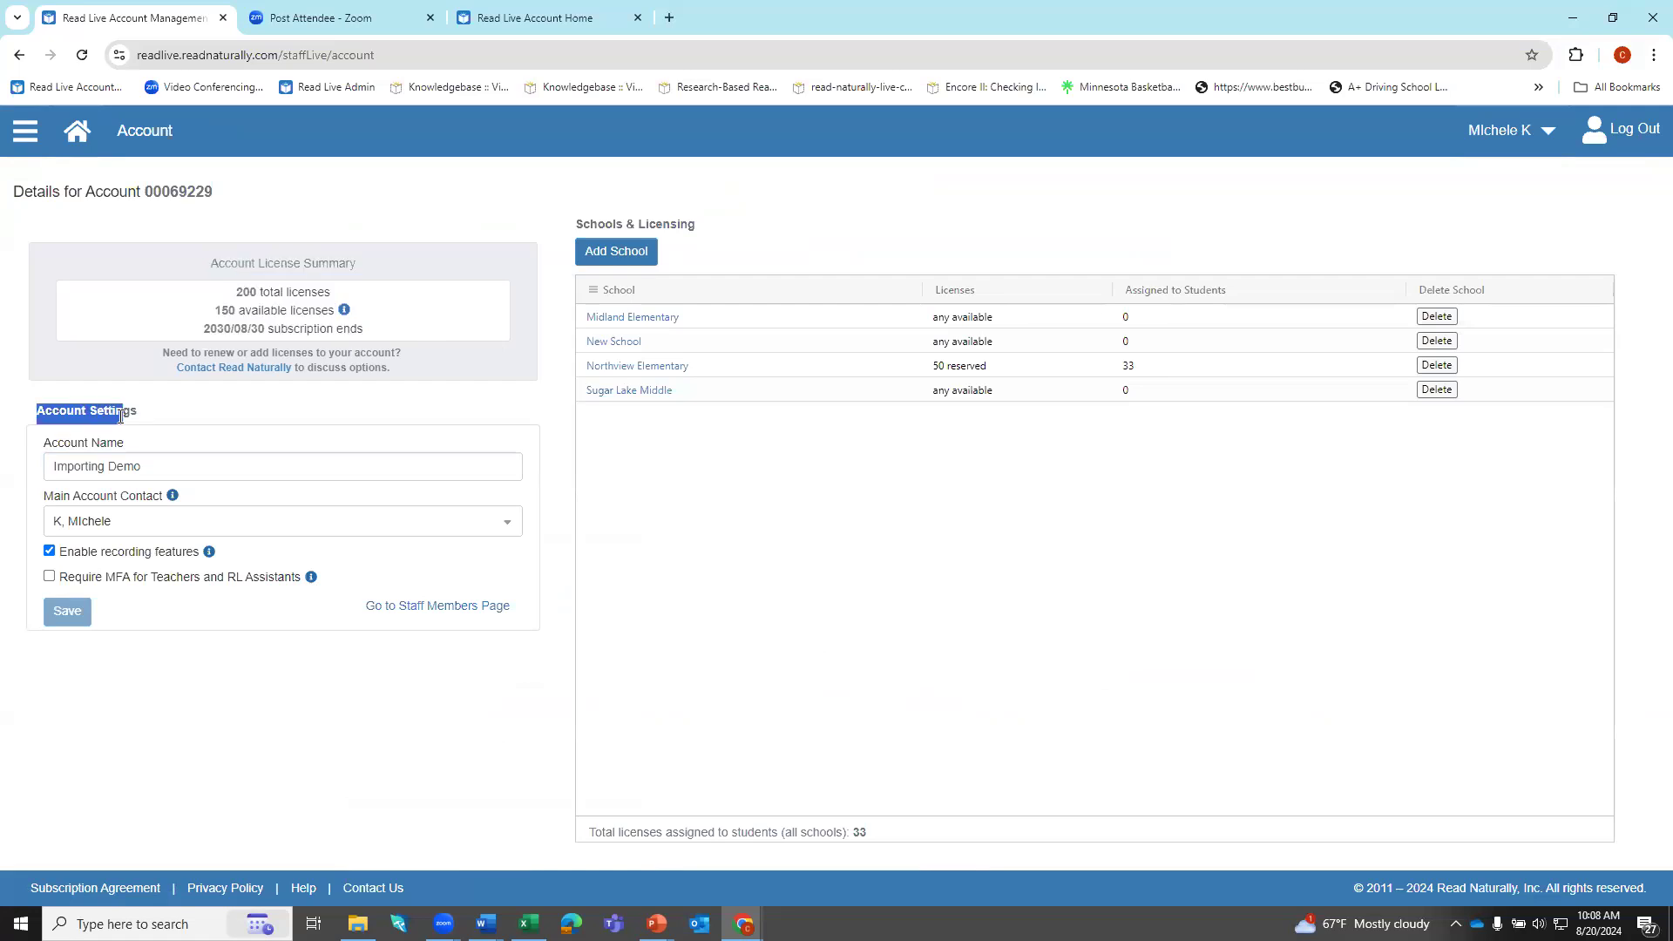
{"action": "left_click", "coordinate": [152, 464]}
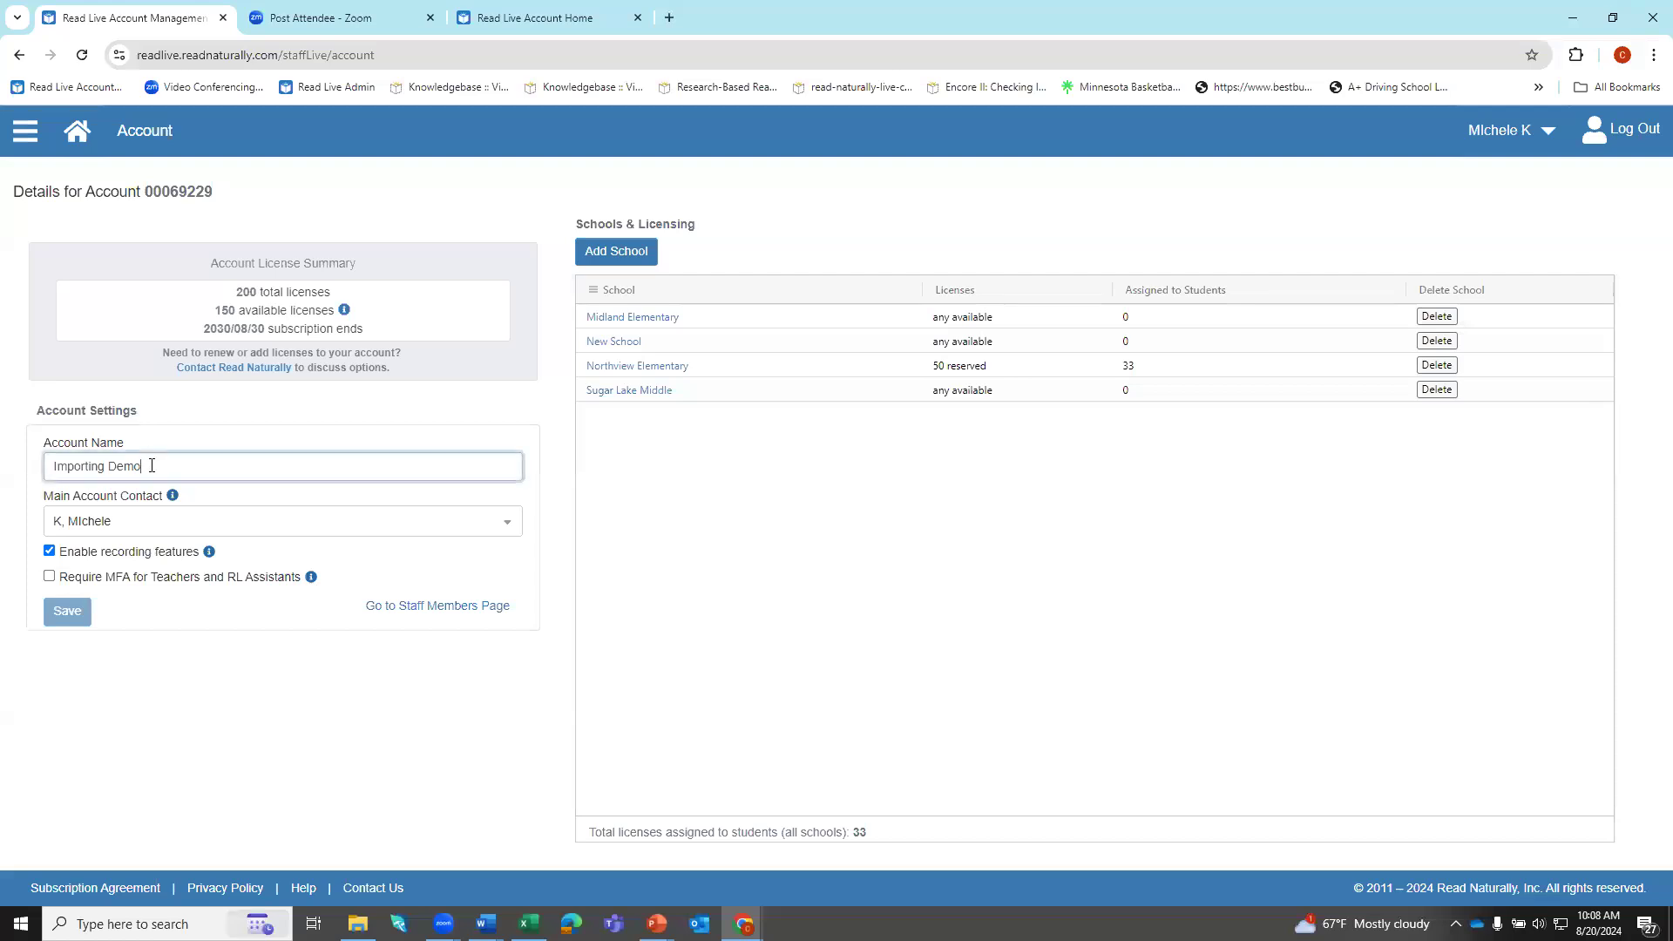
{"action": "type", "text": "change"}
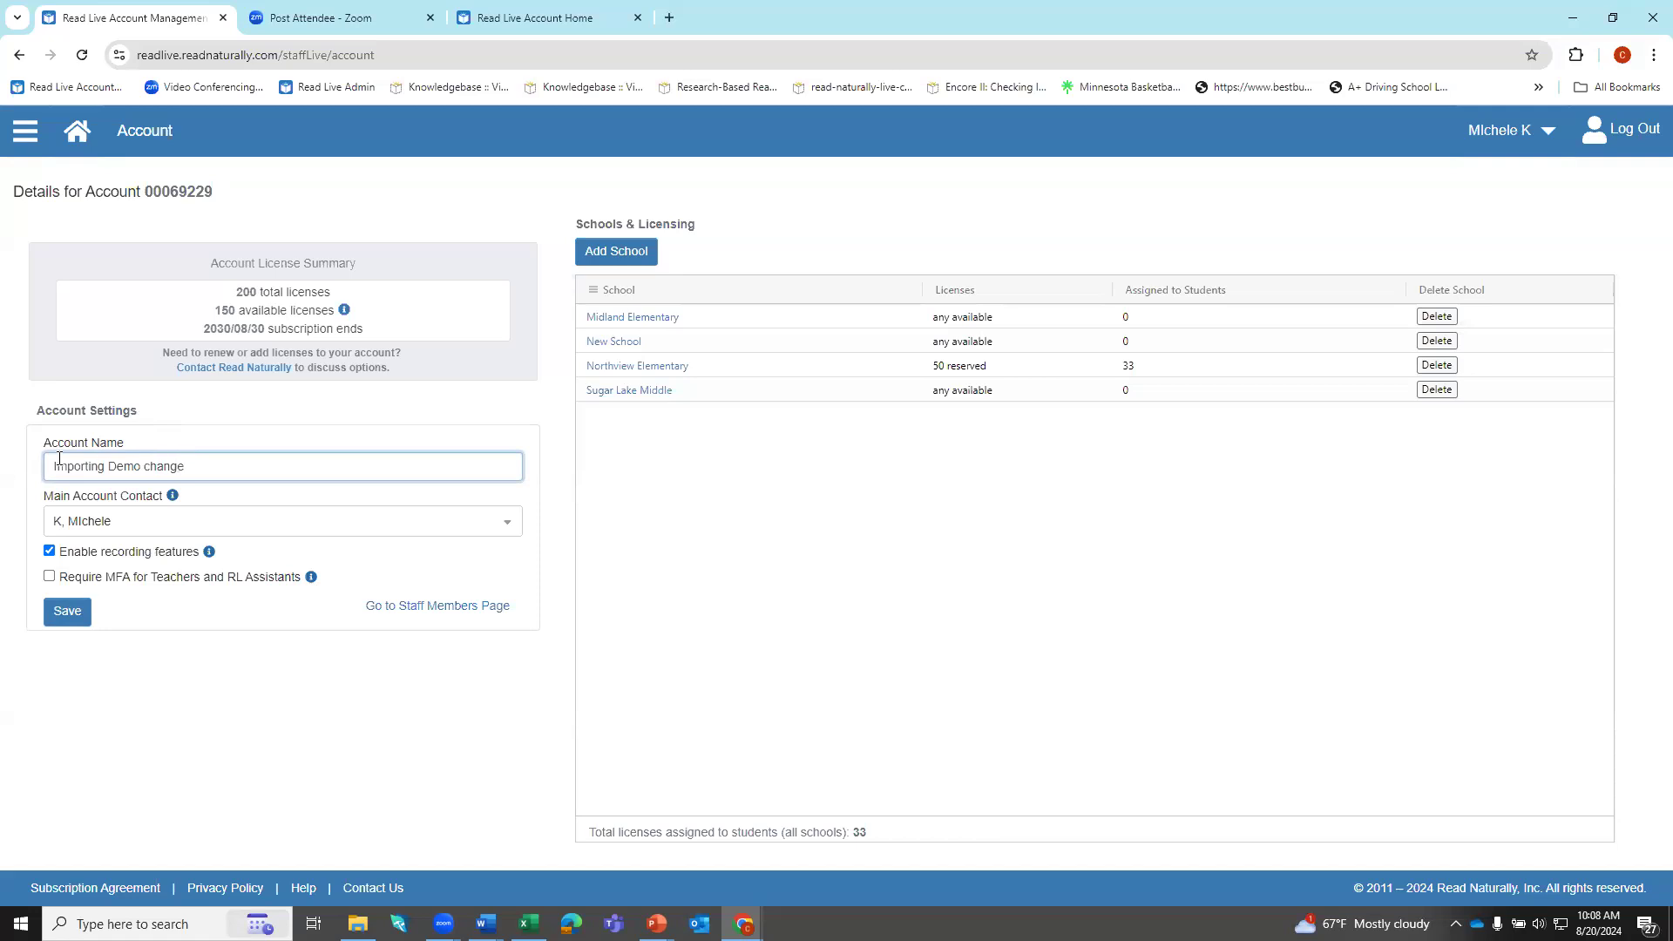
{"action": "left_click_drag", "start_coordinate": [43, 443], "coordinate": [131, 444]}
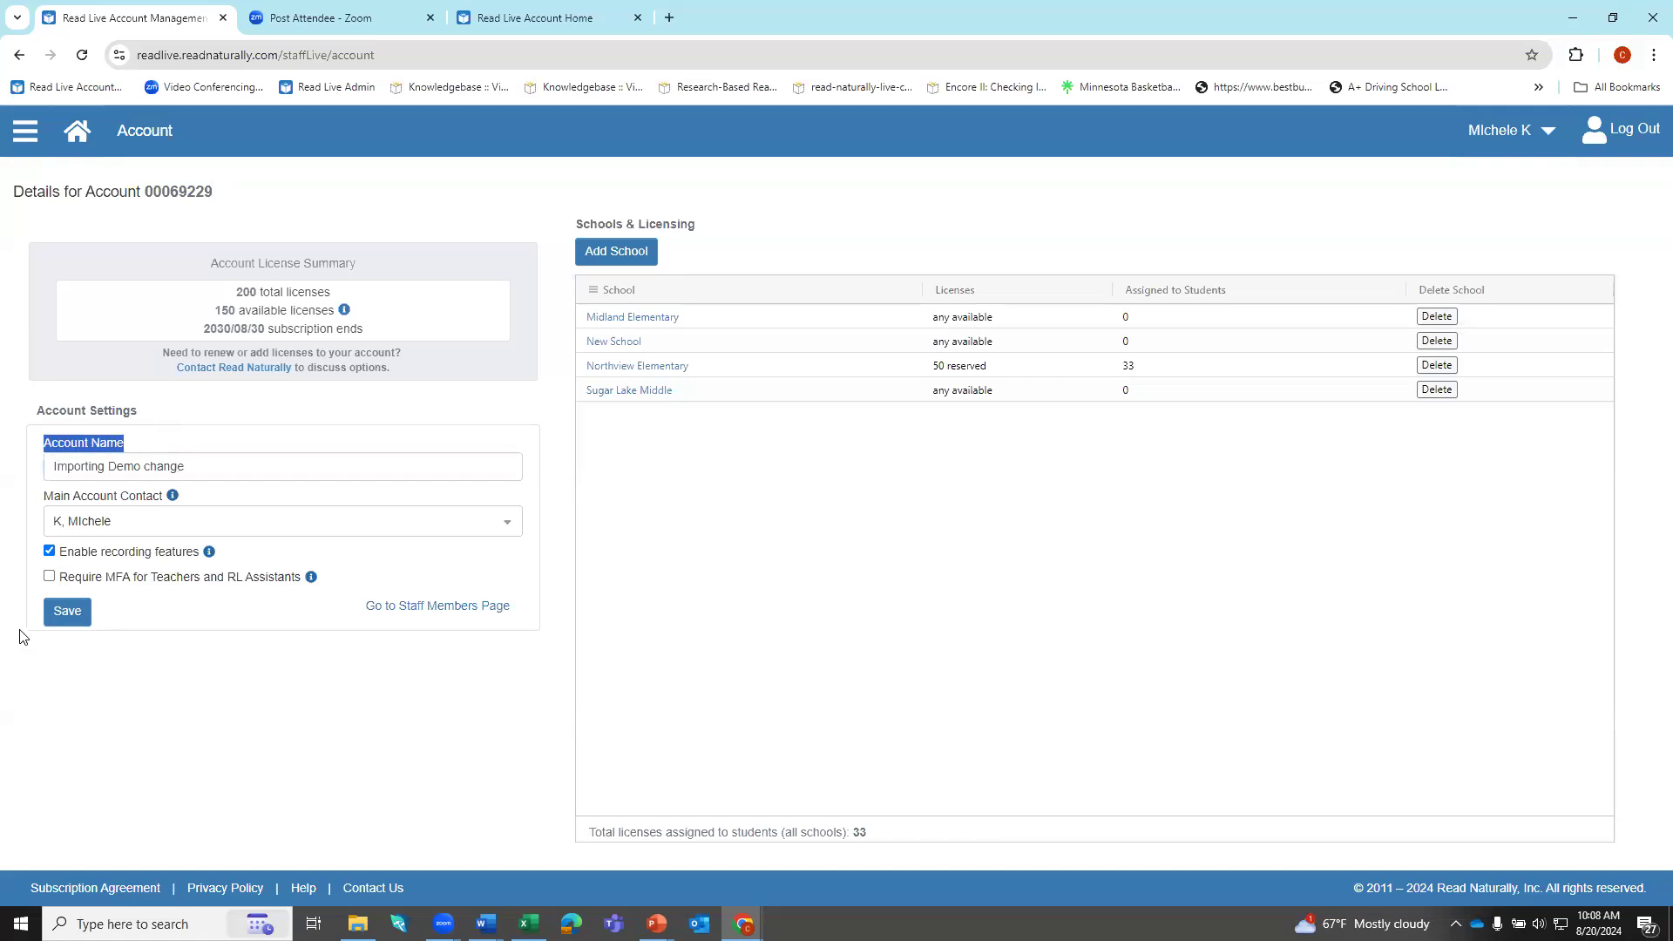
{"action": "left_click", "coordinate": [206, 462]}
{"action": "key", "text": "BackSpace"}
{"action": "key", "text": "BackSpace"}
{"action": "key", "text": "BackSpace"}
{"action": "key", "text": "BackSpace"}
{"action": "key", "text": "BackSpace"}
{"action": "key", "text": "BackSpace"}
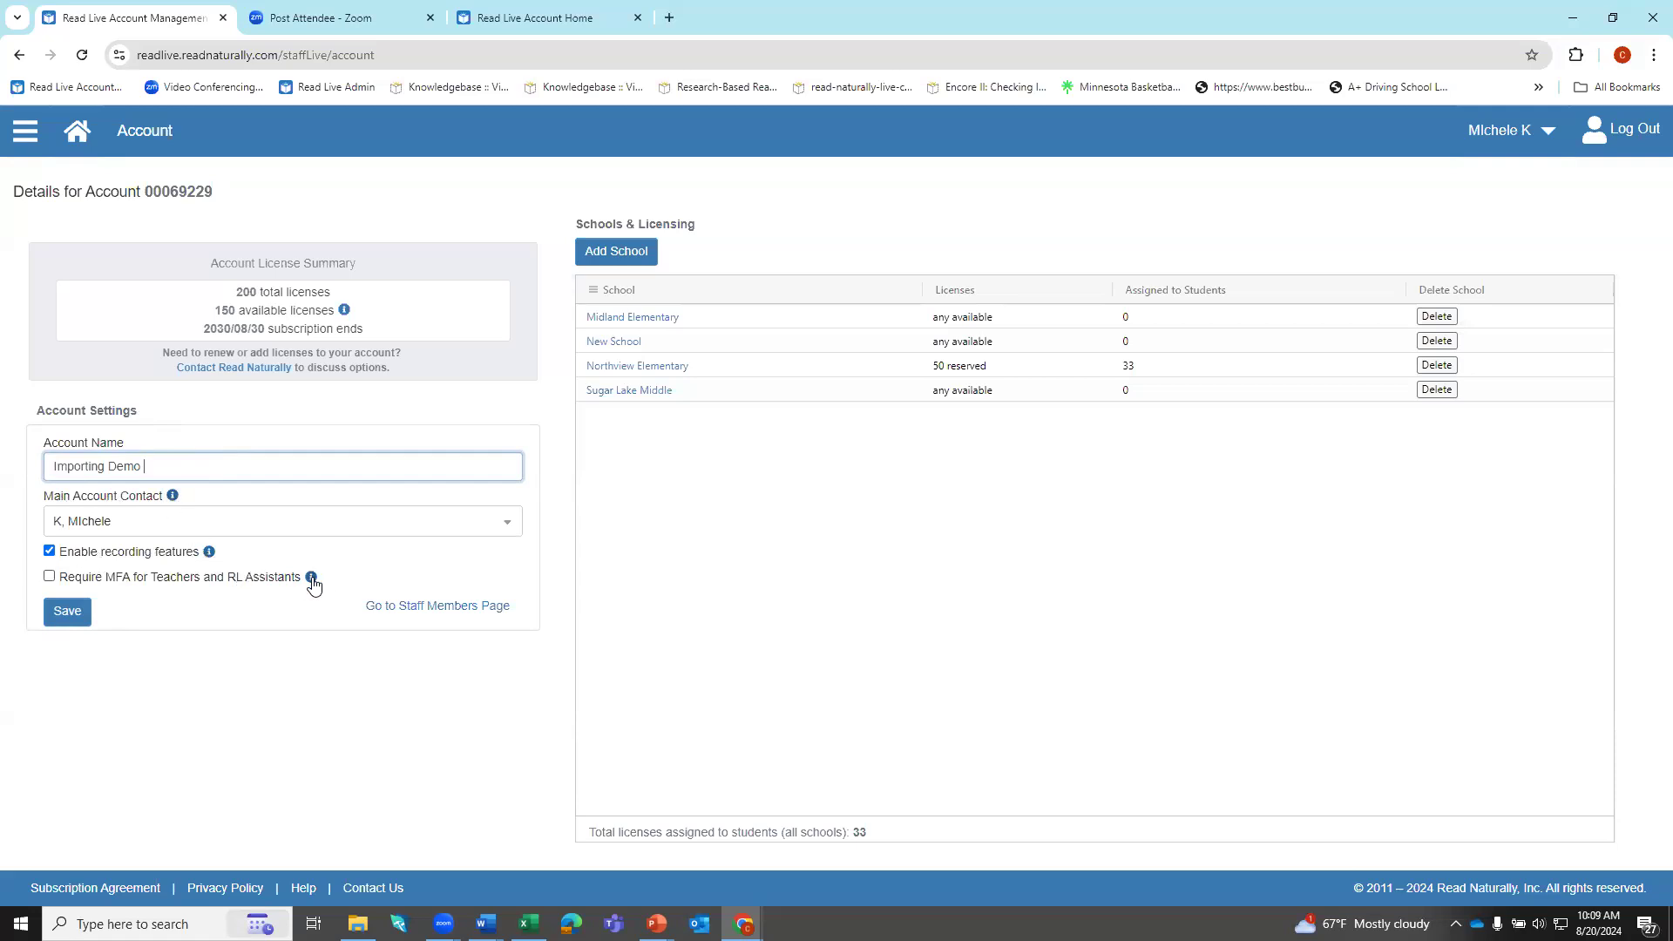
{"action": "left_click", "coordinate": [172, 497]}
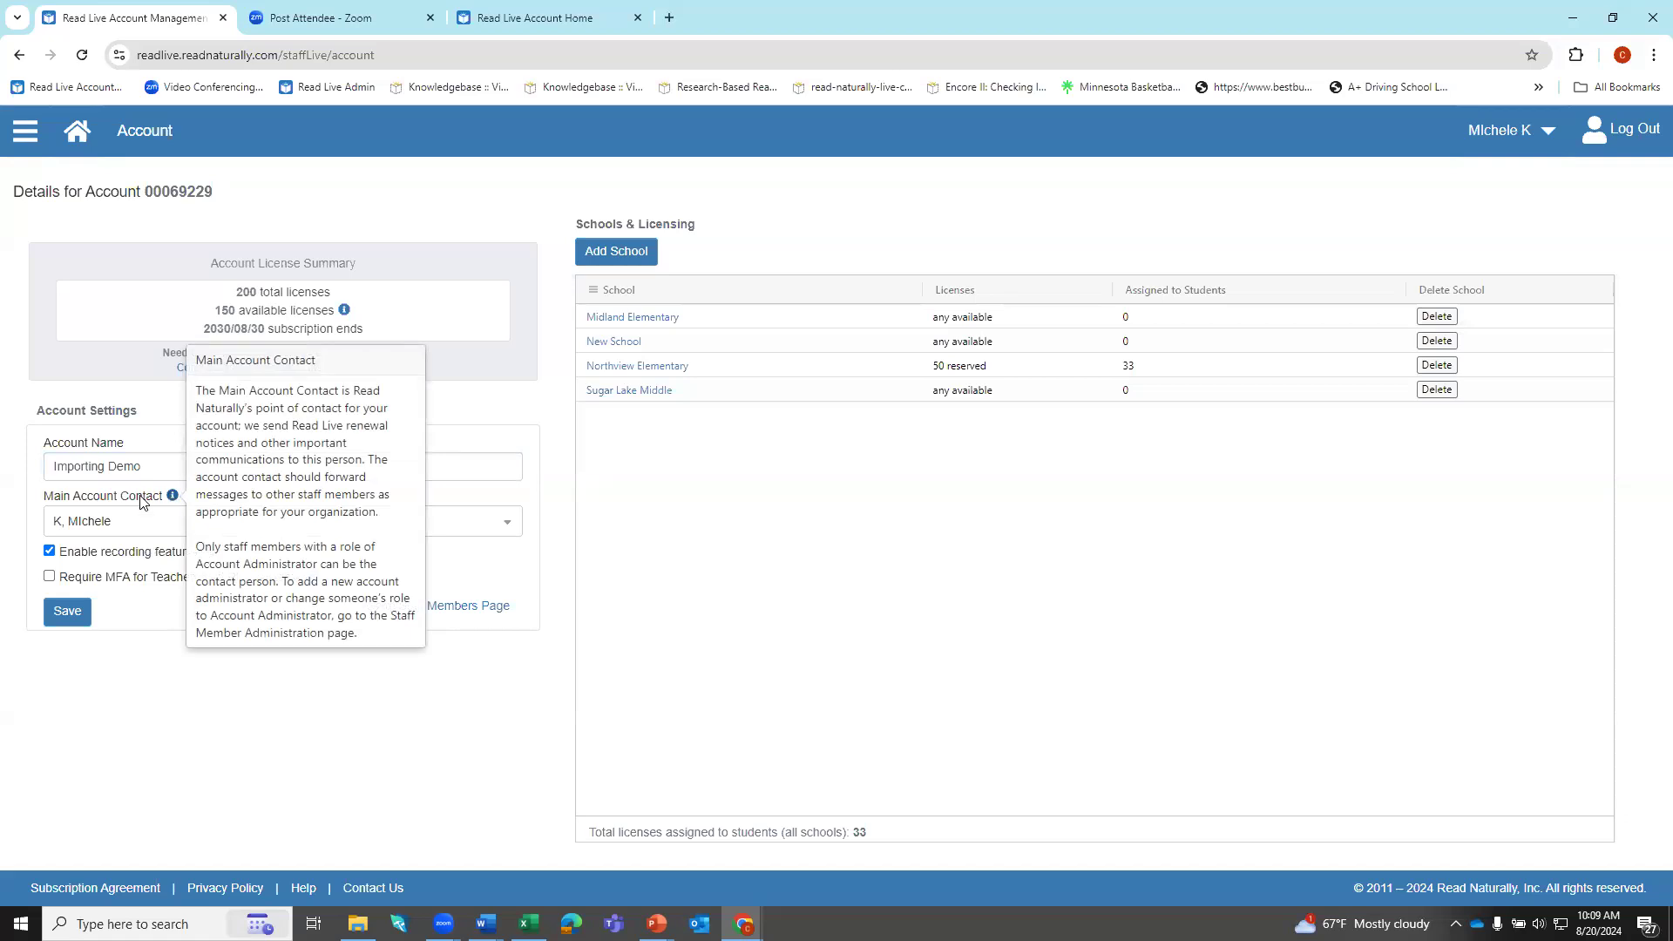
{"action": "left_click", "coordinate": [133, 495]}
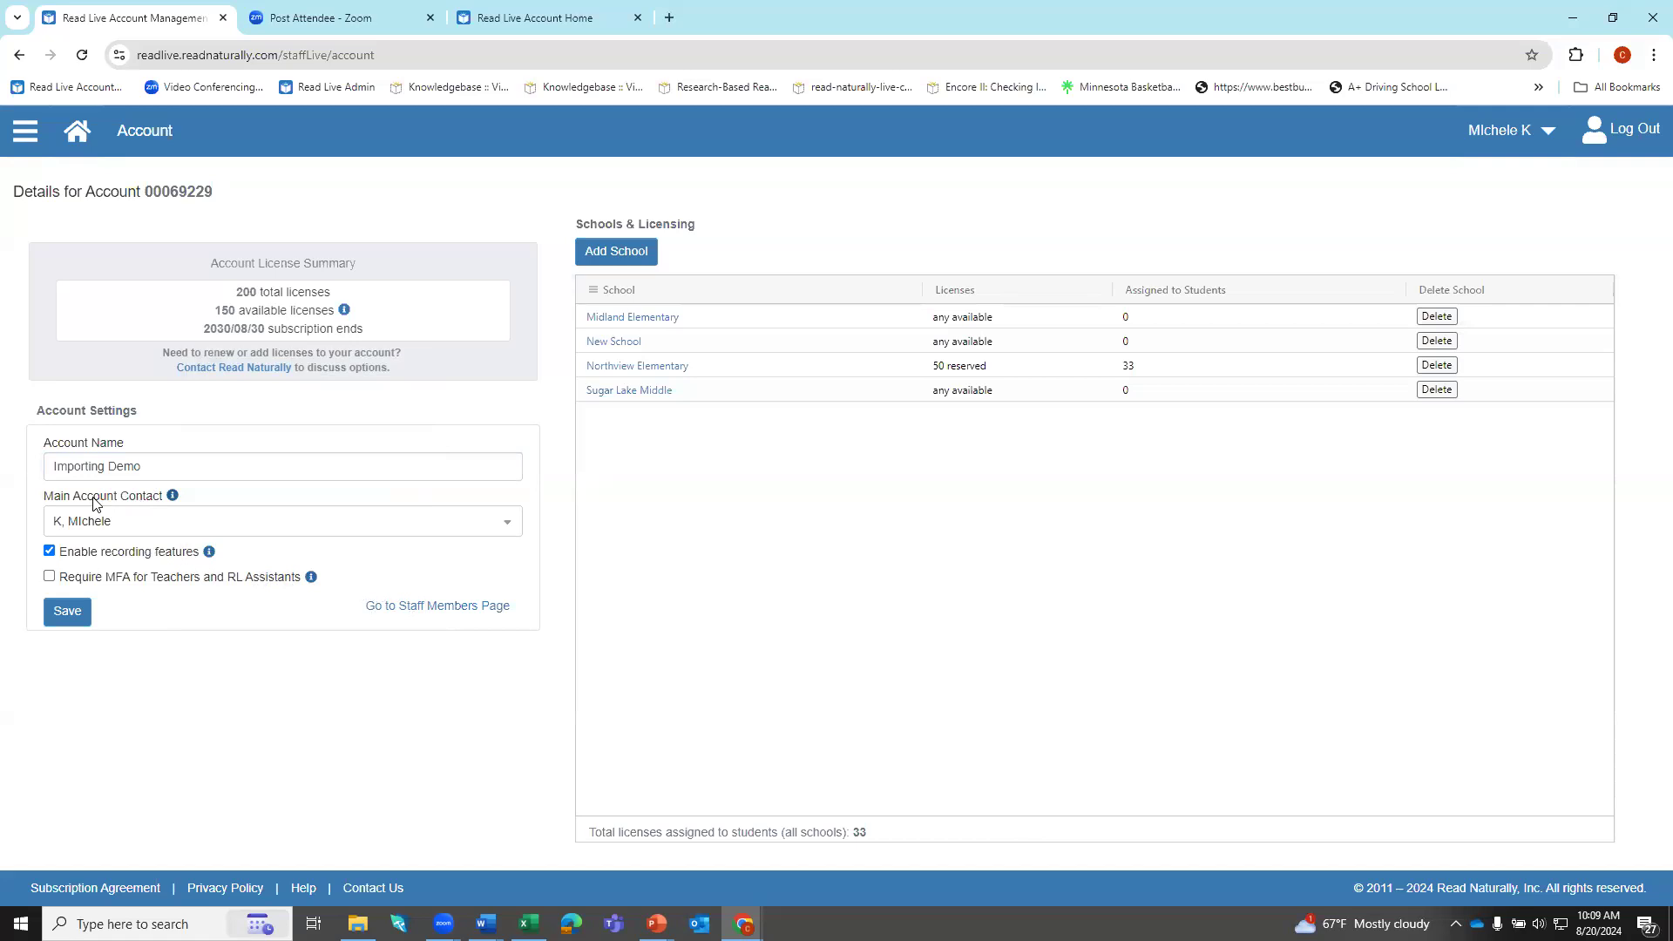
{"action": "left_click", "coordinate": [510, 522]}
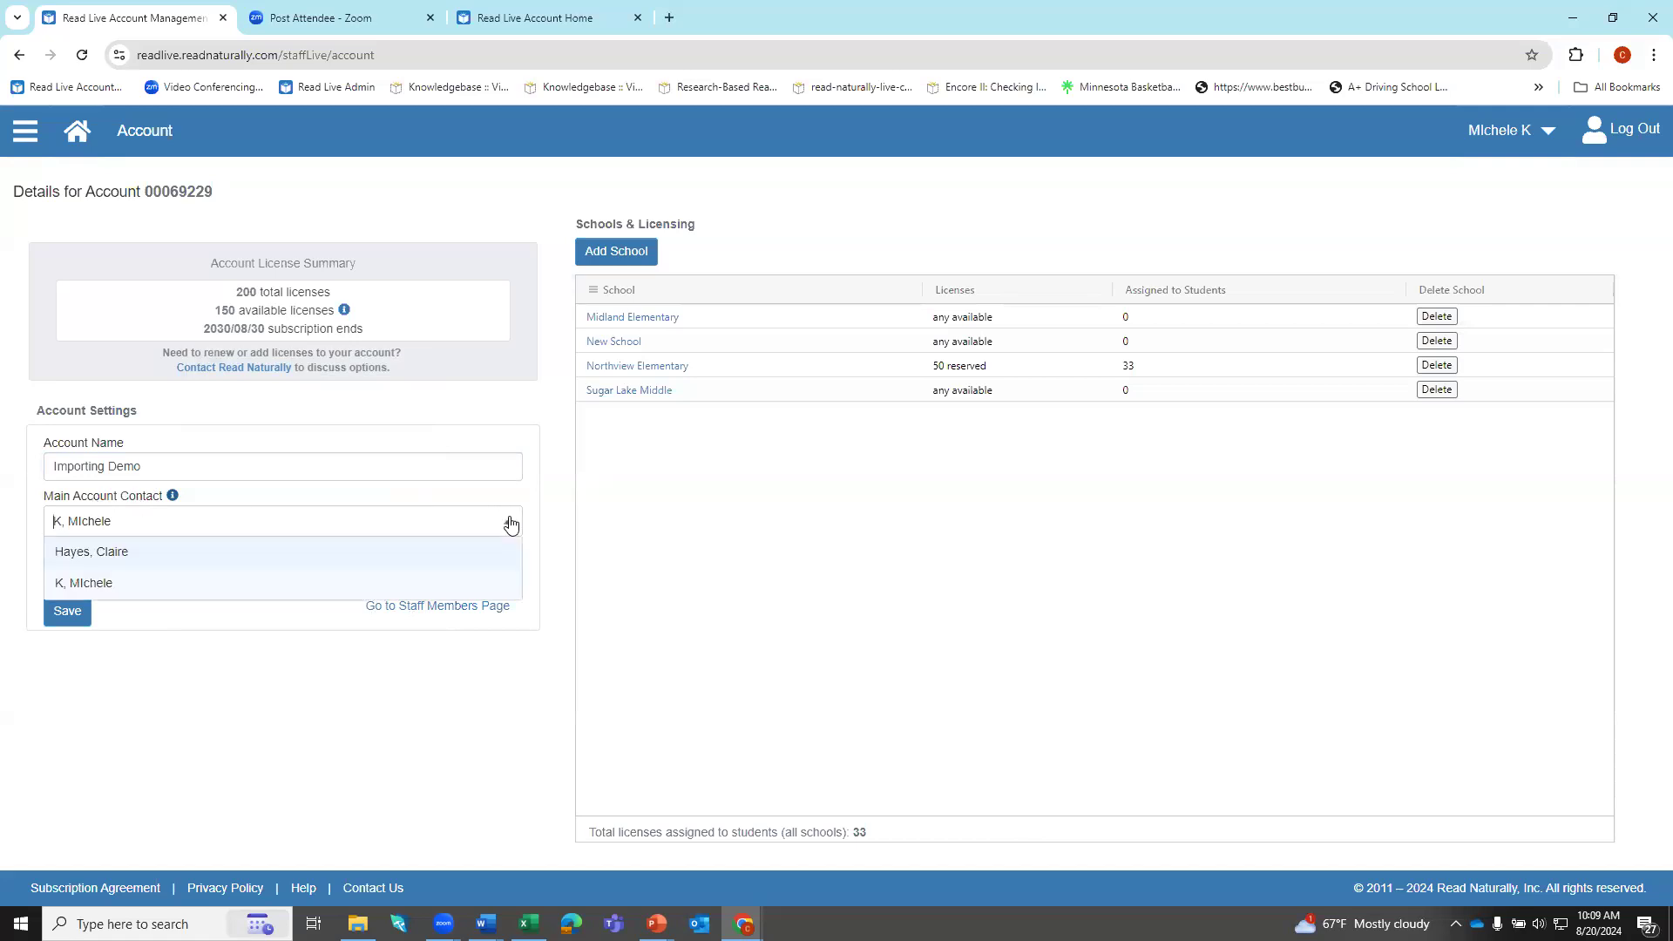
{"action": "left_click", "coordinate": [445, 499]}
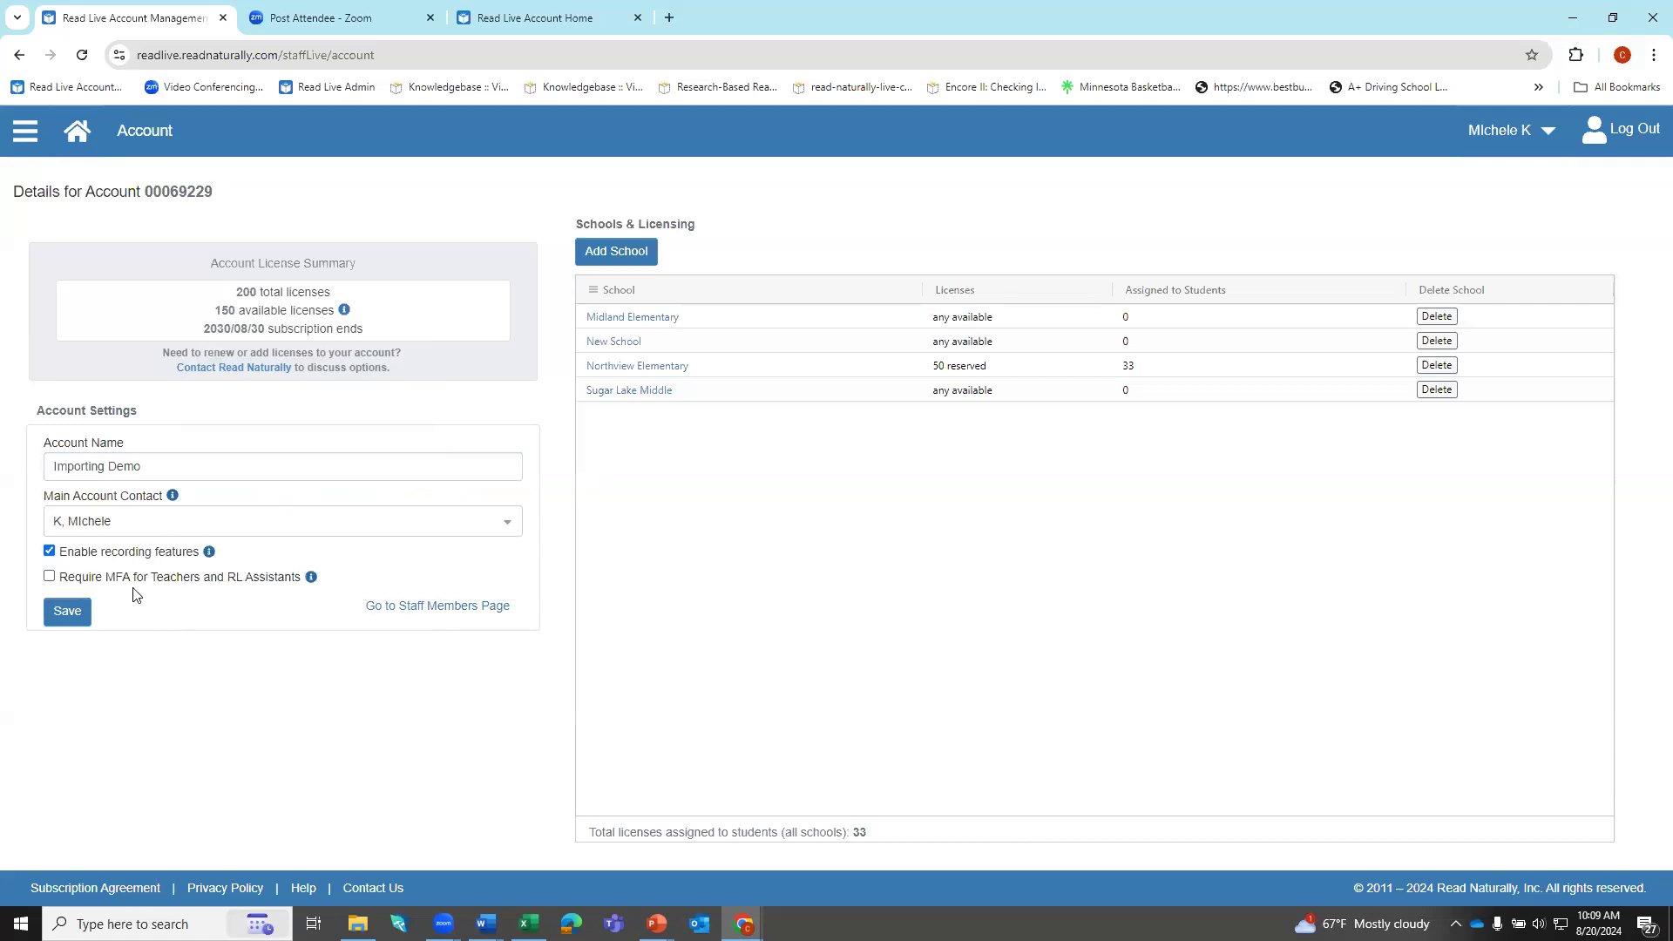
{"action": "left_click_drag", "start_coordinate": [63, 587], "coordinate": [308, 592]}
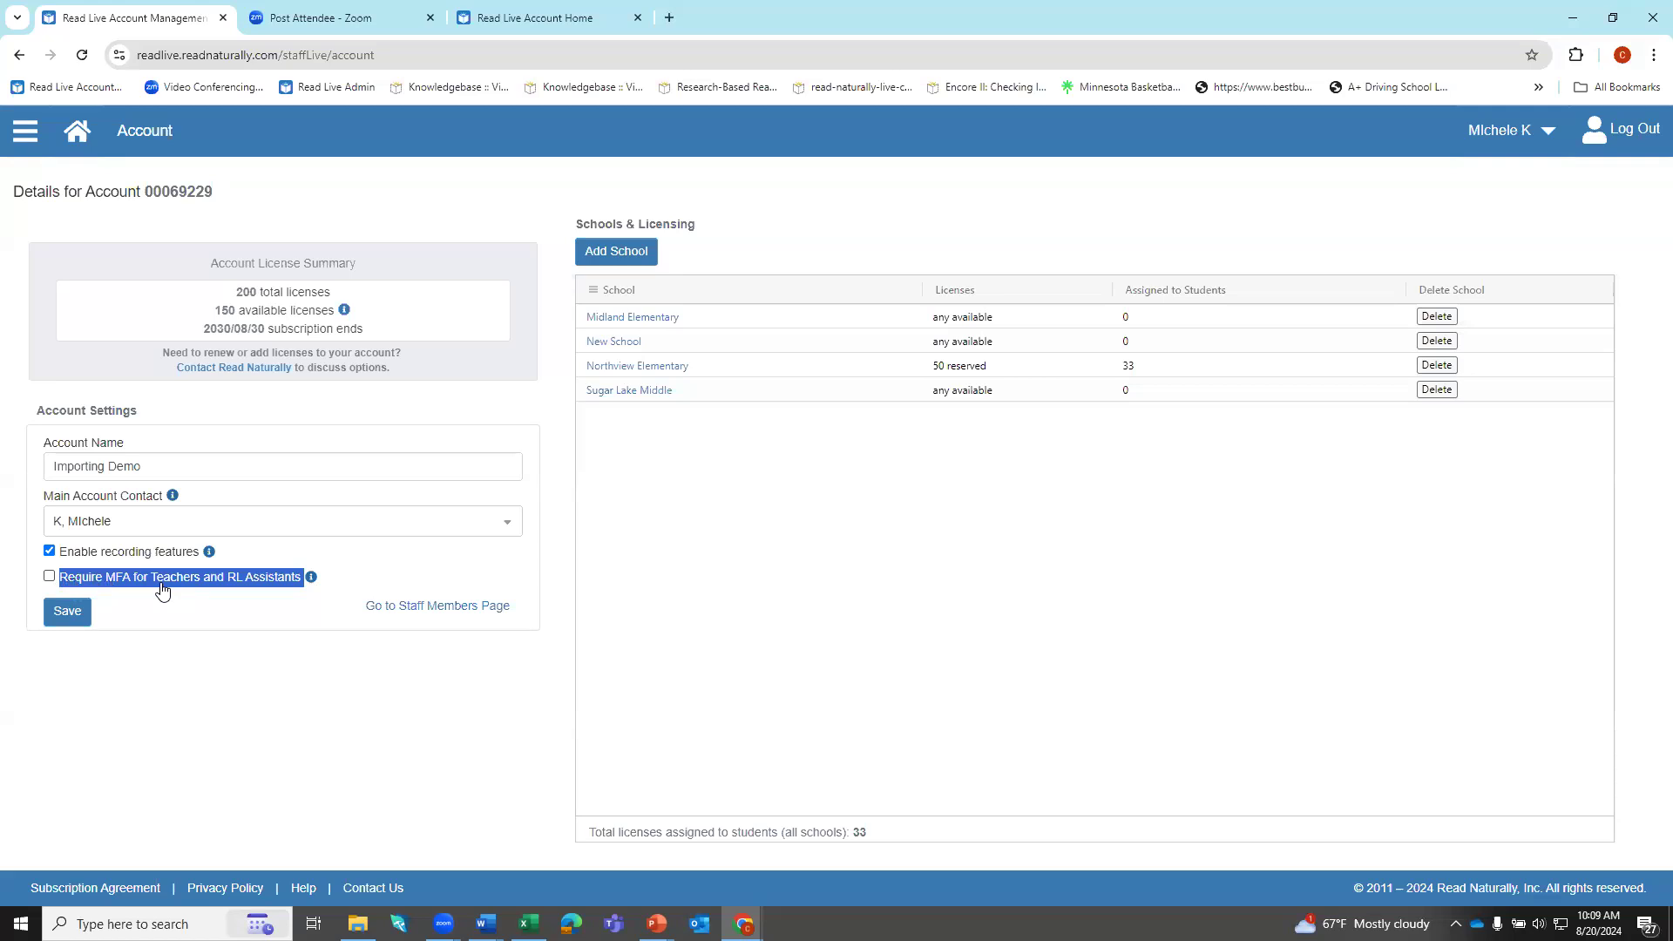
{"action": "left_click", "coordinate": [166, 621]}
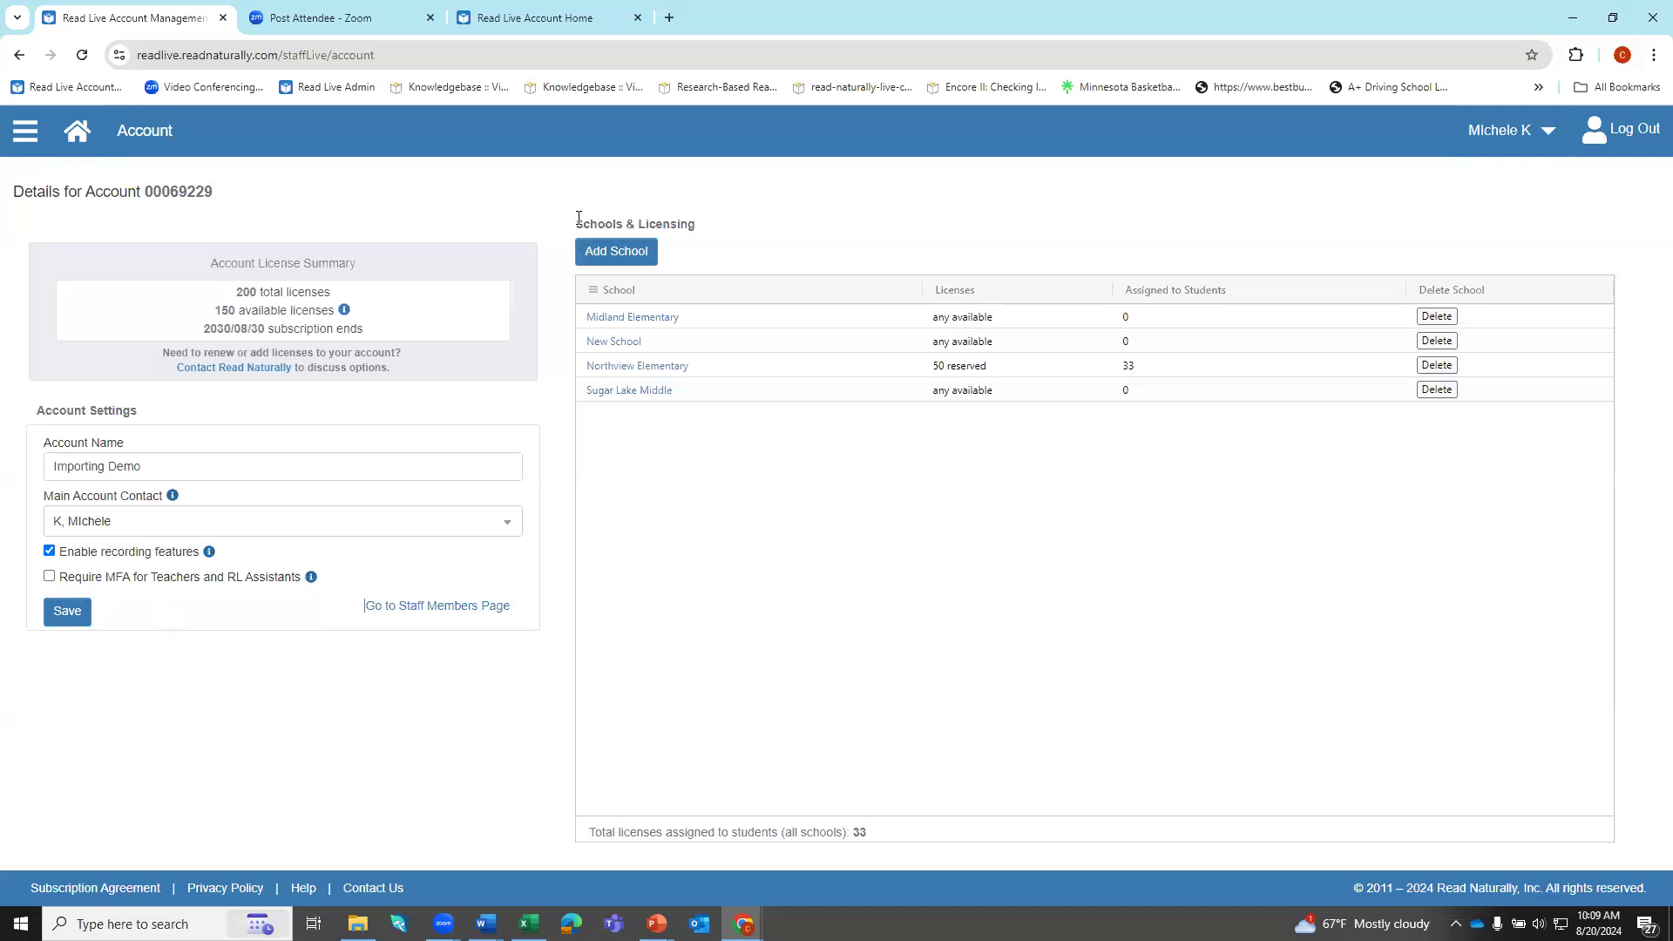
{"action": "left_click_drag", "start_coordinate": [579, 220], "coordinate": [718, 229]}
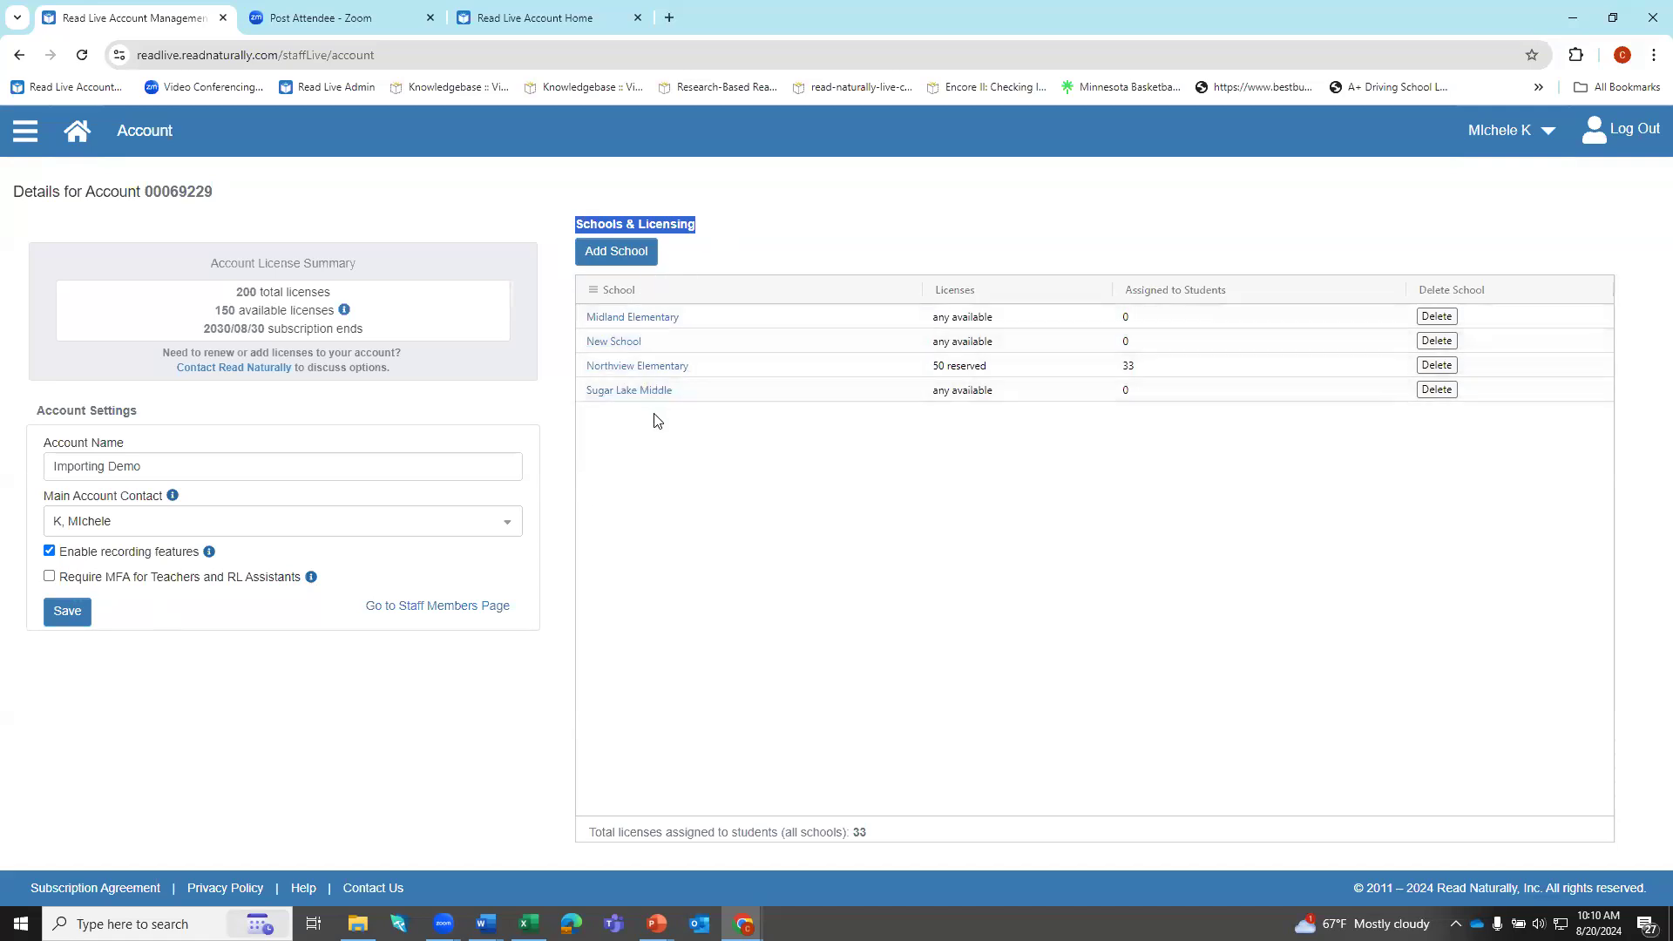
Step: Open Midland Elementary's school details, leaving the account page without saving
{"action": "left_click", "coordinate": [633, 319]}
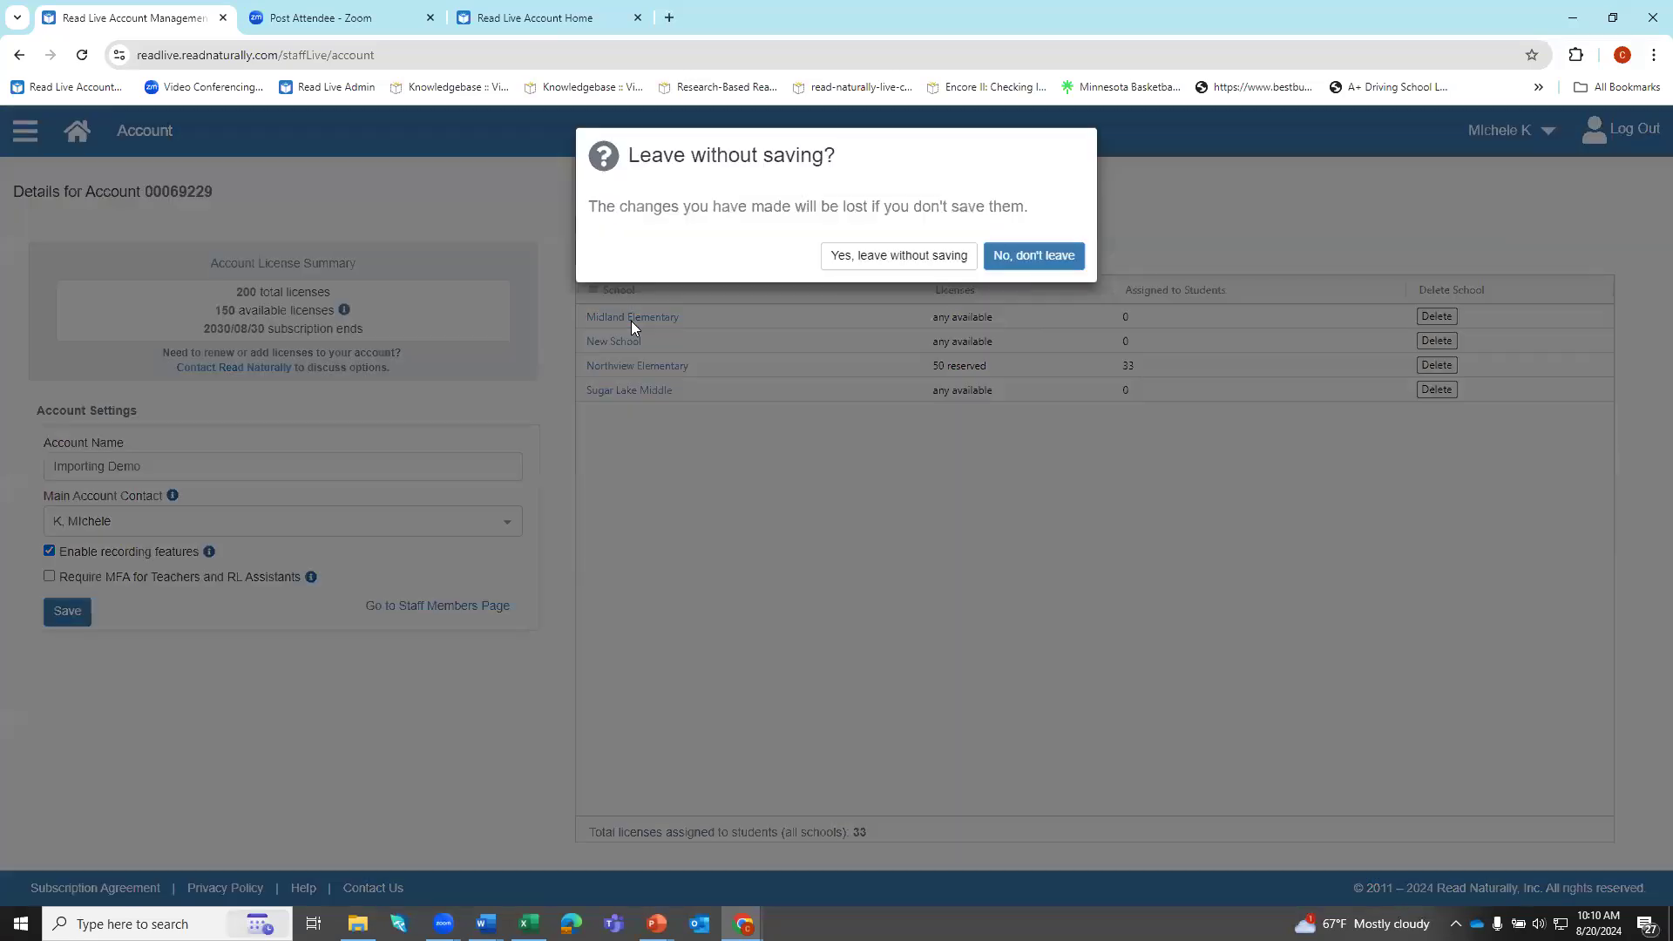
{"action": "left_click", "coordinate": [999, 271]}
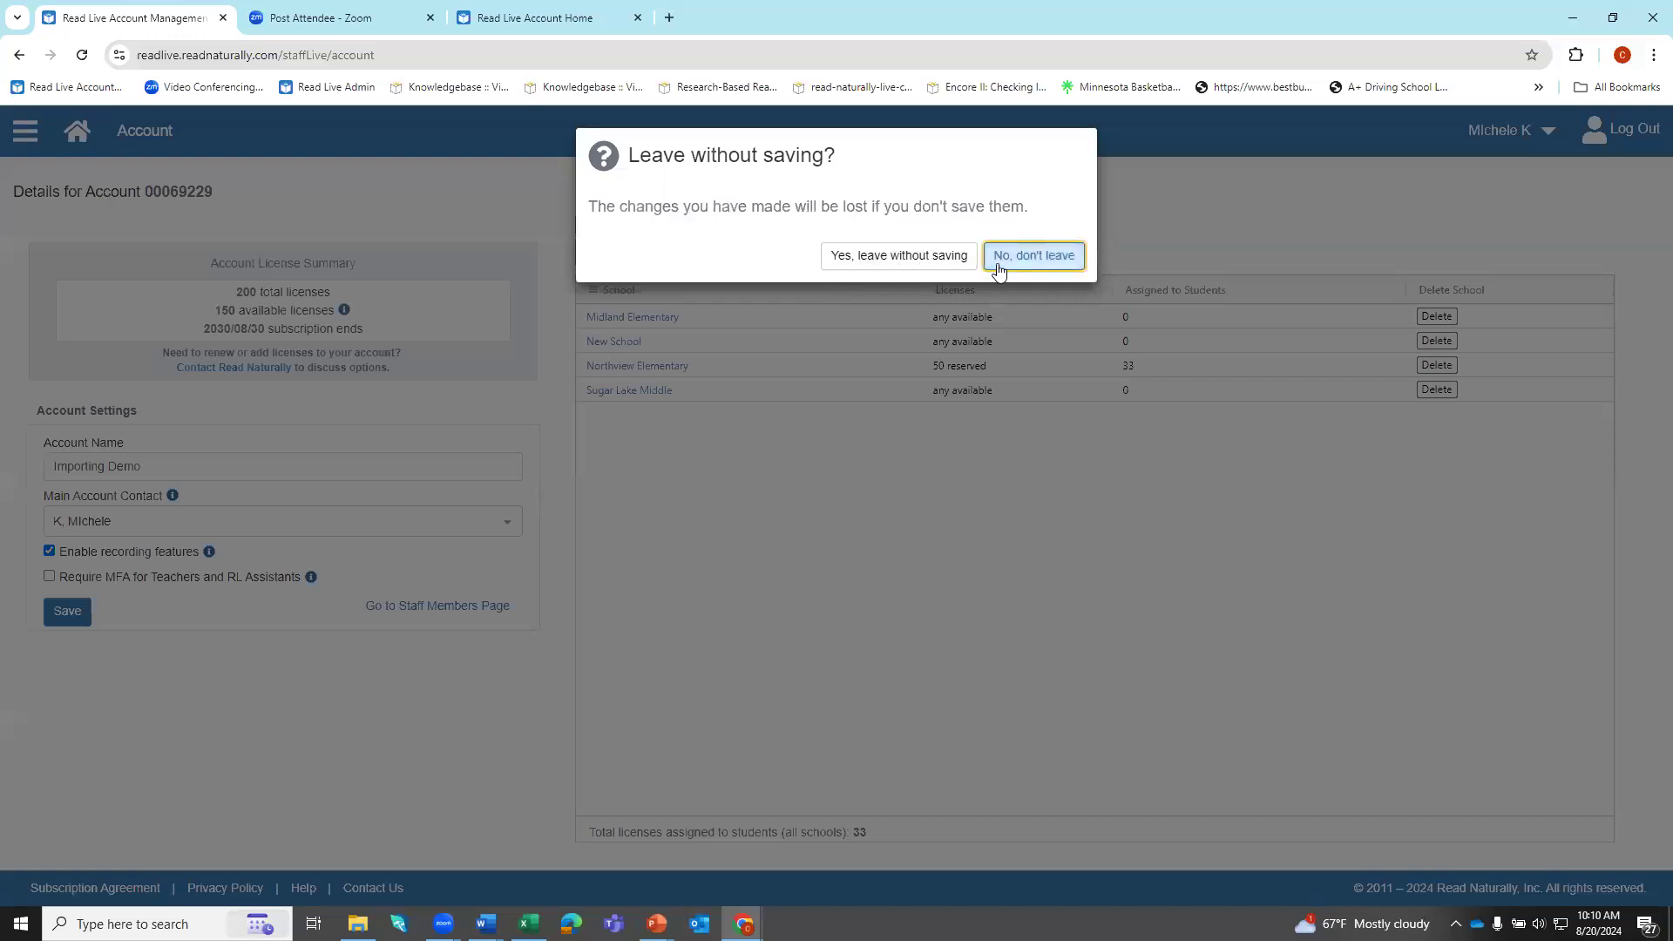
{"action": "left_click", "coordinate": [907, 262]}
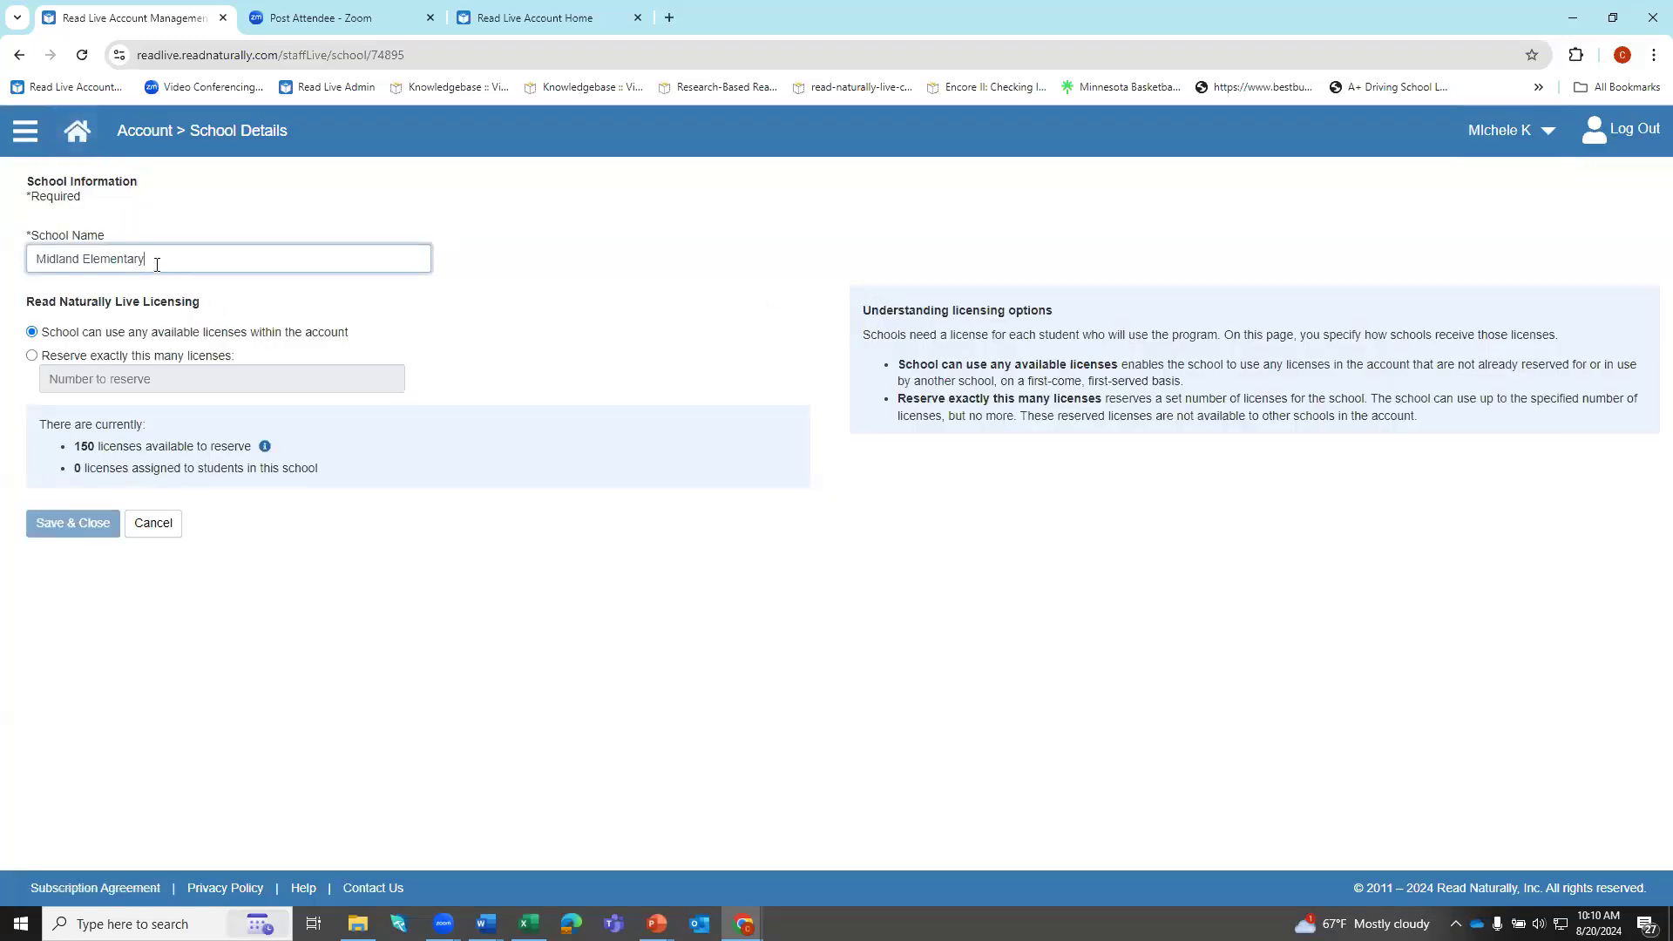
Step: Reopen Midland Elementary's school details and review its Read Naturally Live Licensing section
{"action": "left_click", "coordinate": [19, 54]}
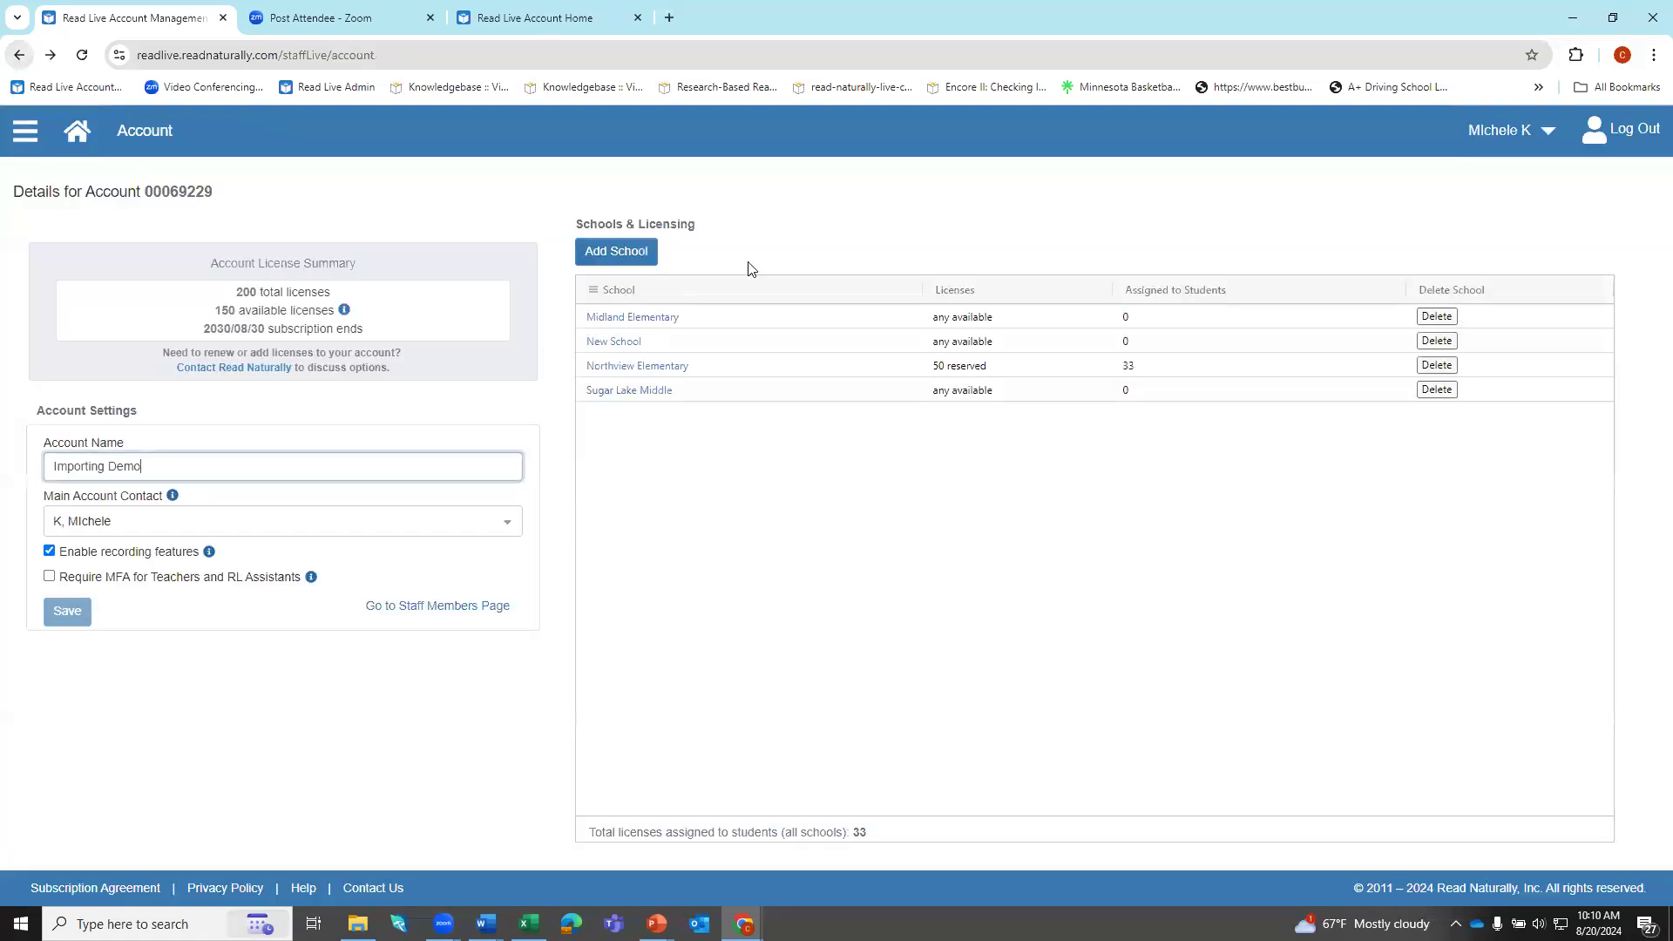
{"action": "left_click", "coordinate": [622, 320]}
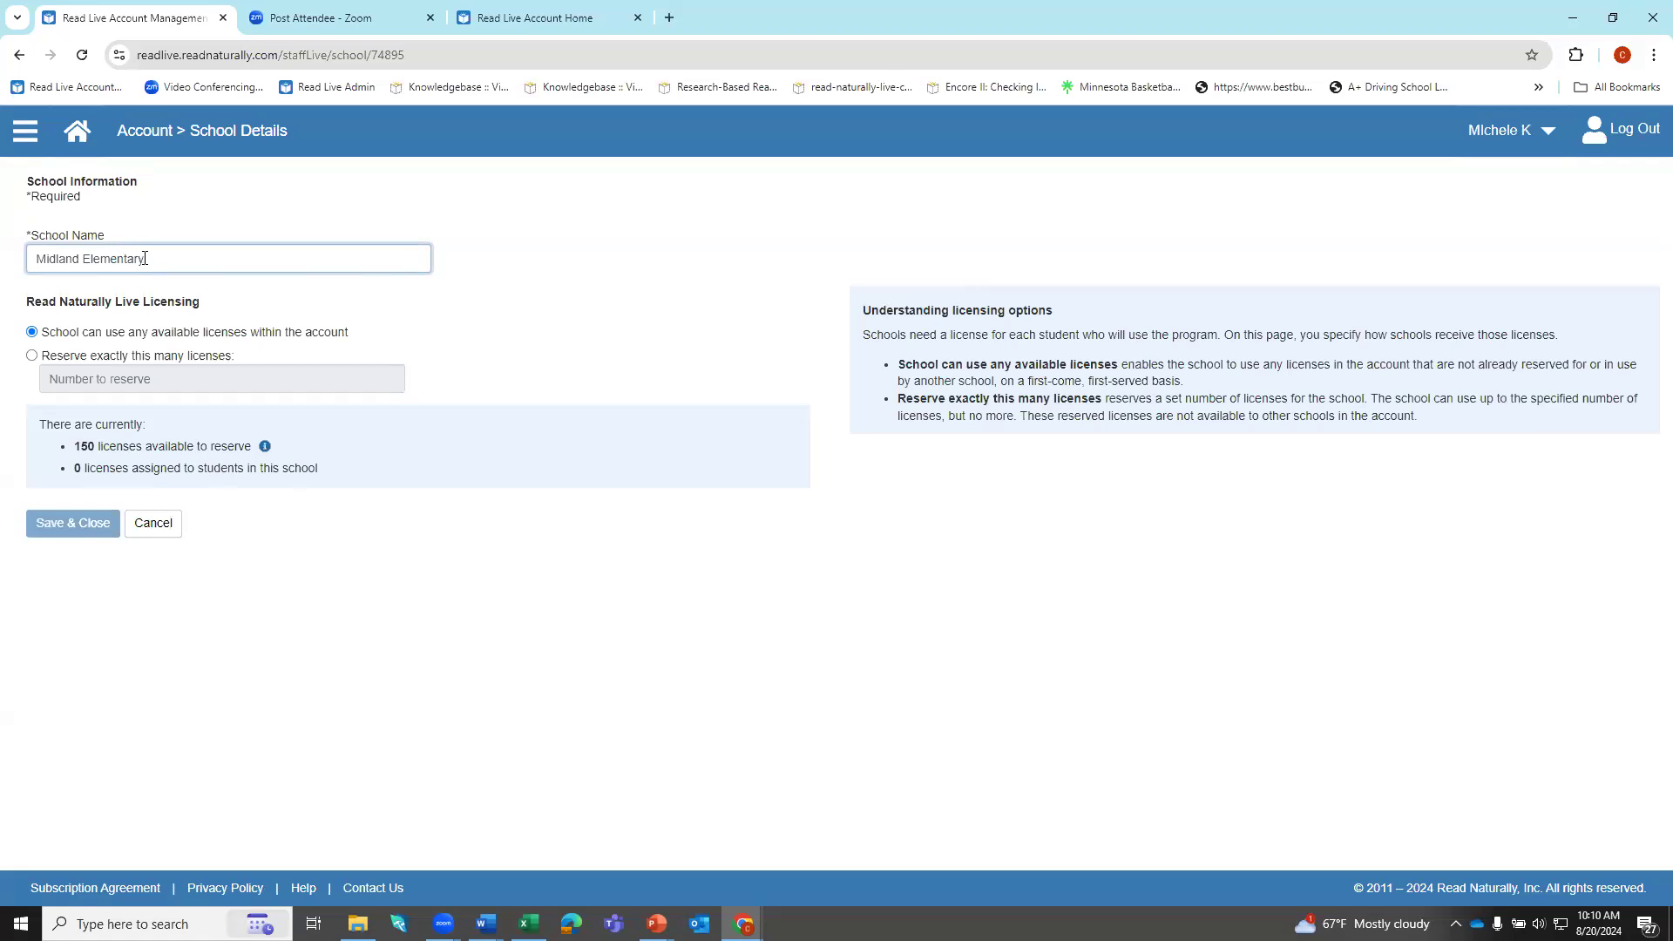
{"action": "left_click_drag", "start_coordinate": [109, 241], "coordinate": [174, 259]}
{"action": "left_click_drag", "start_coordinate": [32, 303], "coordinate": [254, 361]}
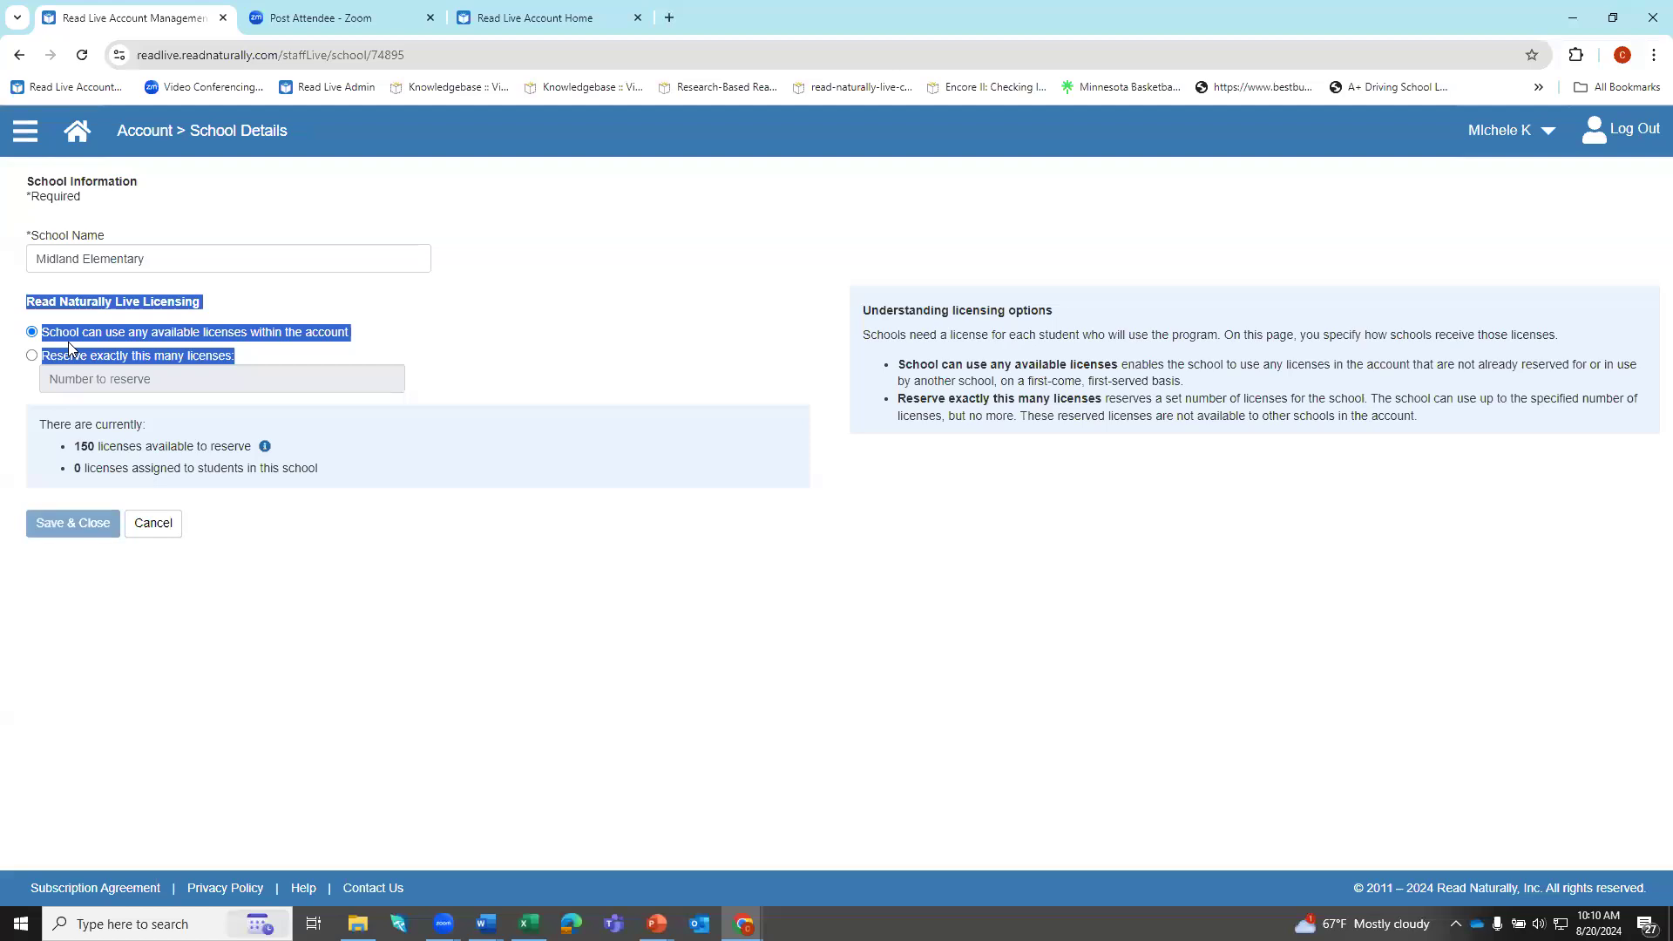
{"action": "left_click", "coordinate": [146, 329]}
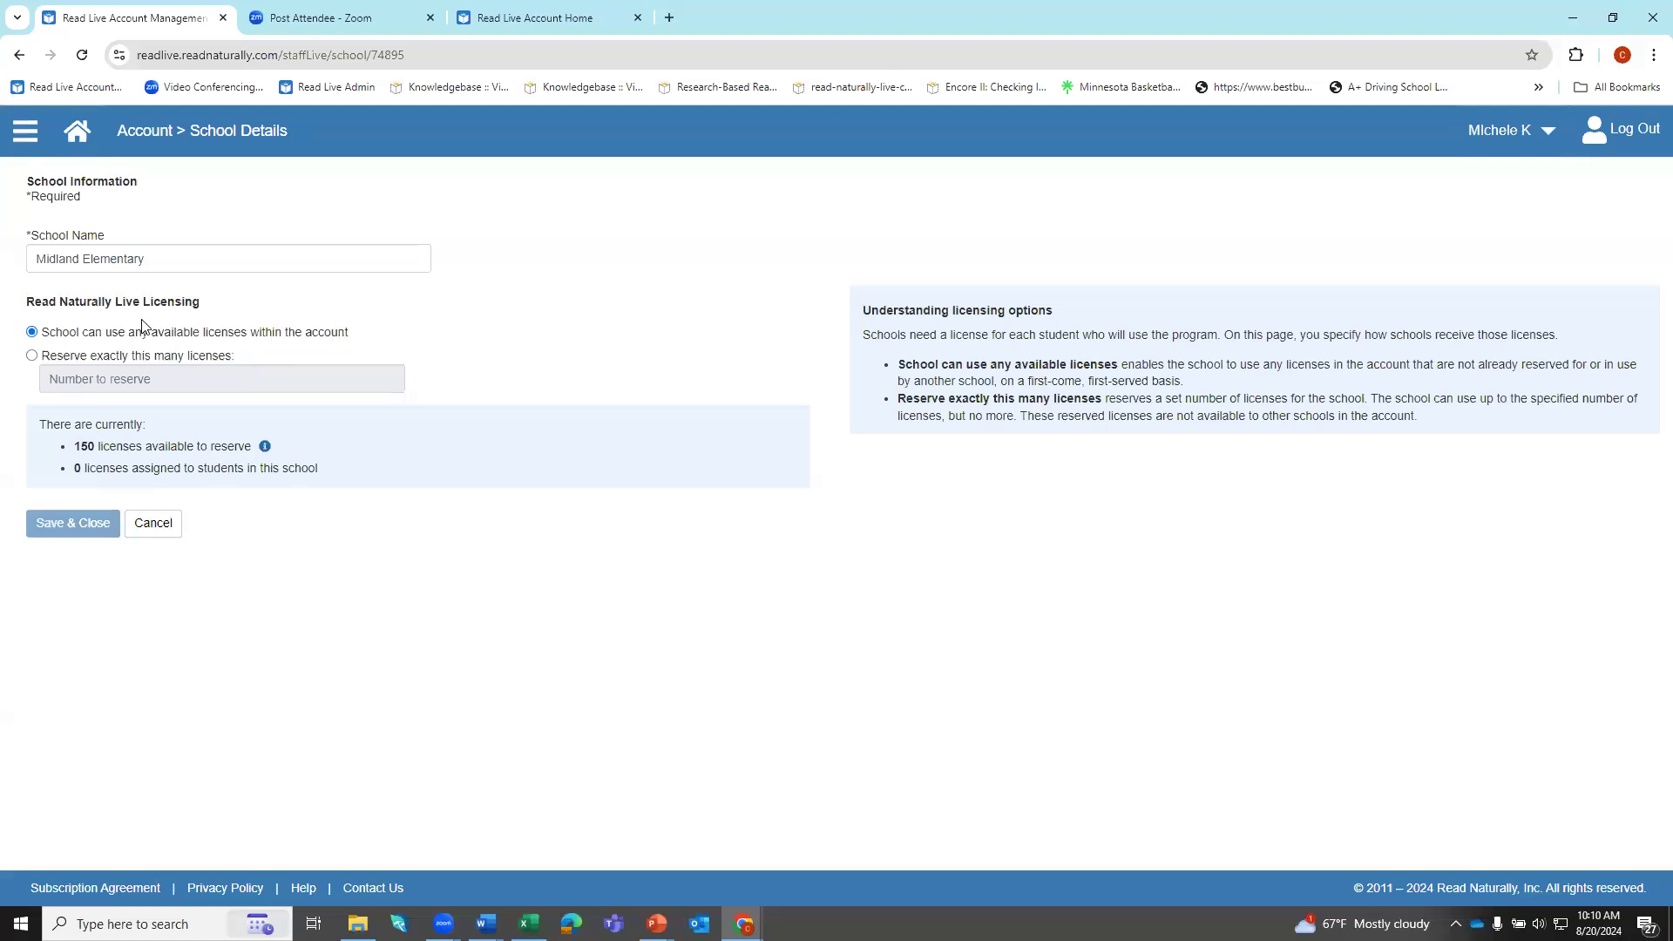
Step: Try the Reserve exactly licensing option, then cancel and leave without saving
{"action": "left_click", "coordinate": [33, 356]}
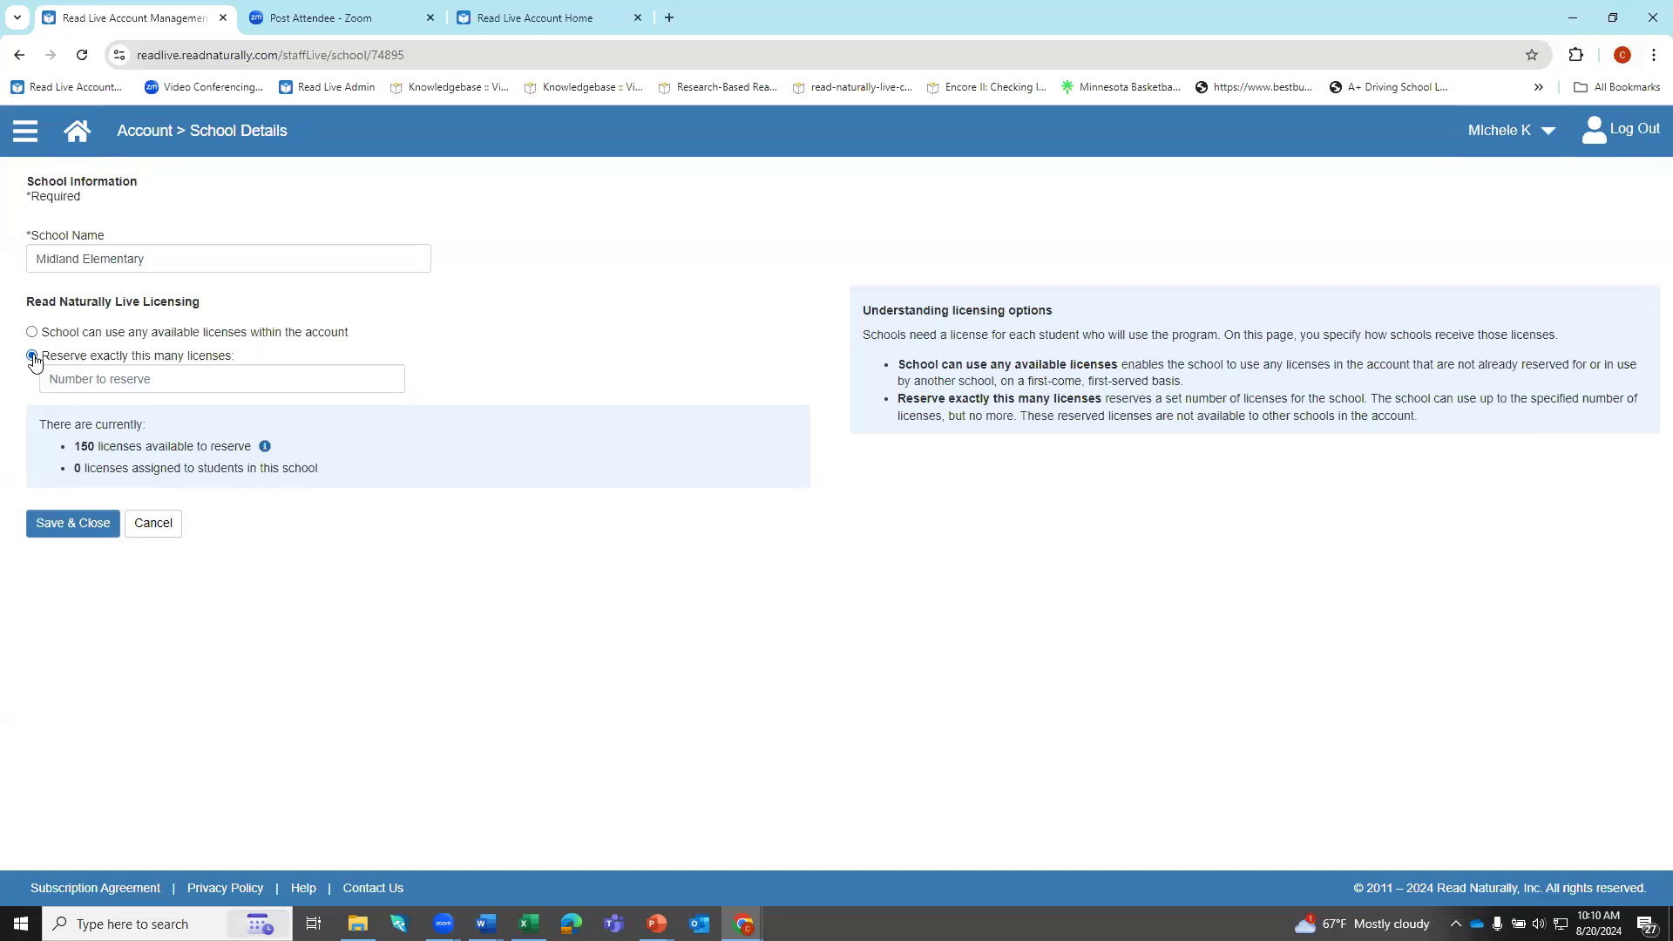
{"action": "left_click", "coordinate": [157, 524]}
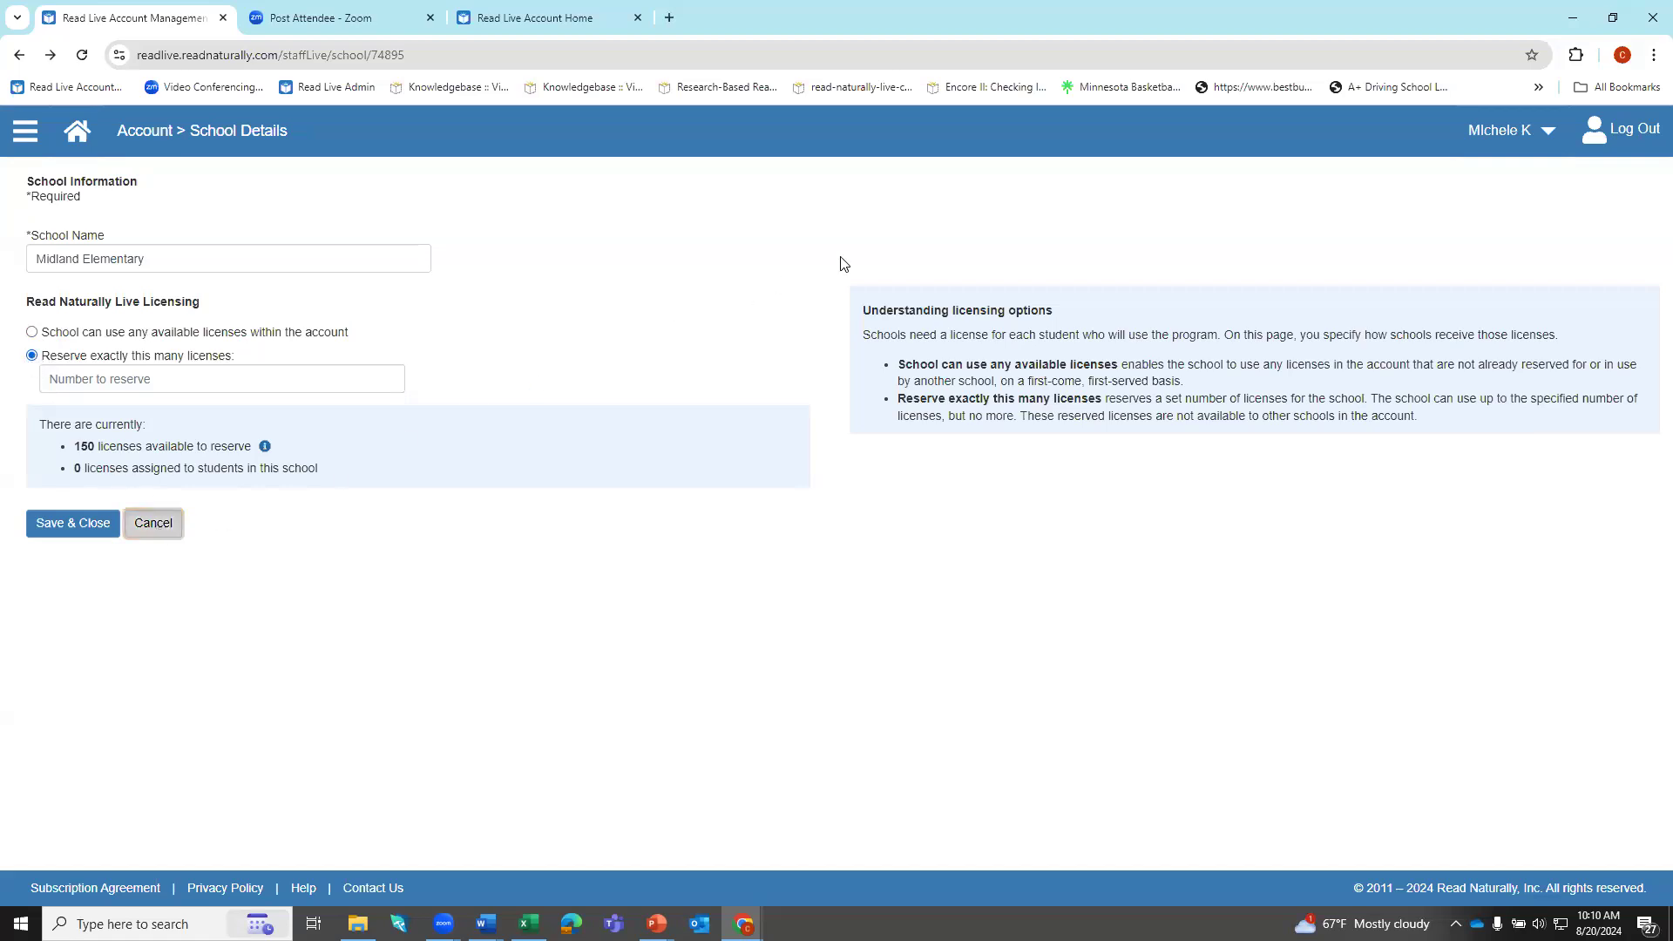
{"action": "left_click", "coordinate": [891, 253]}
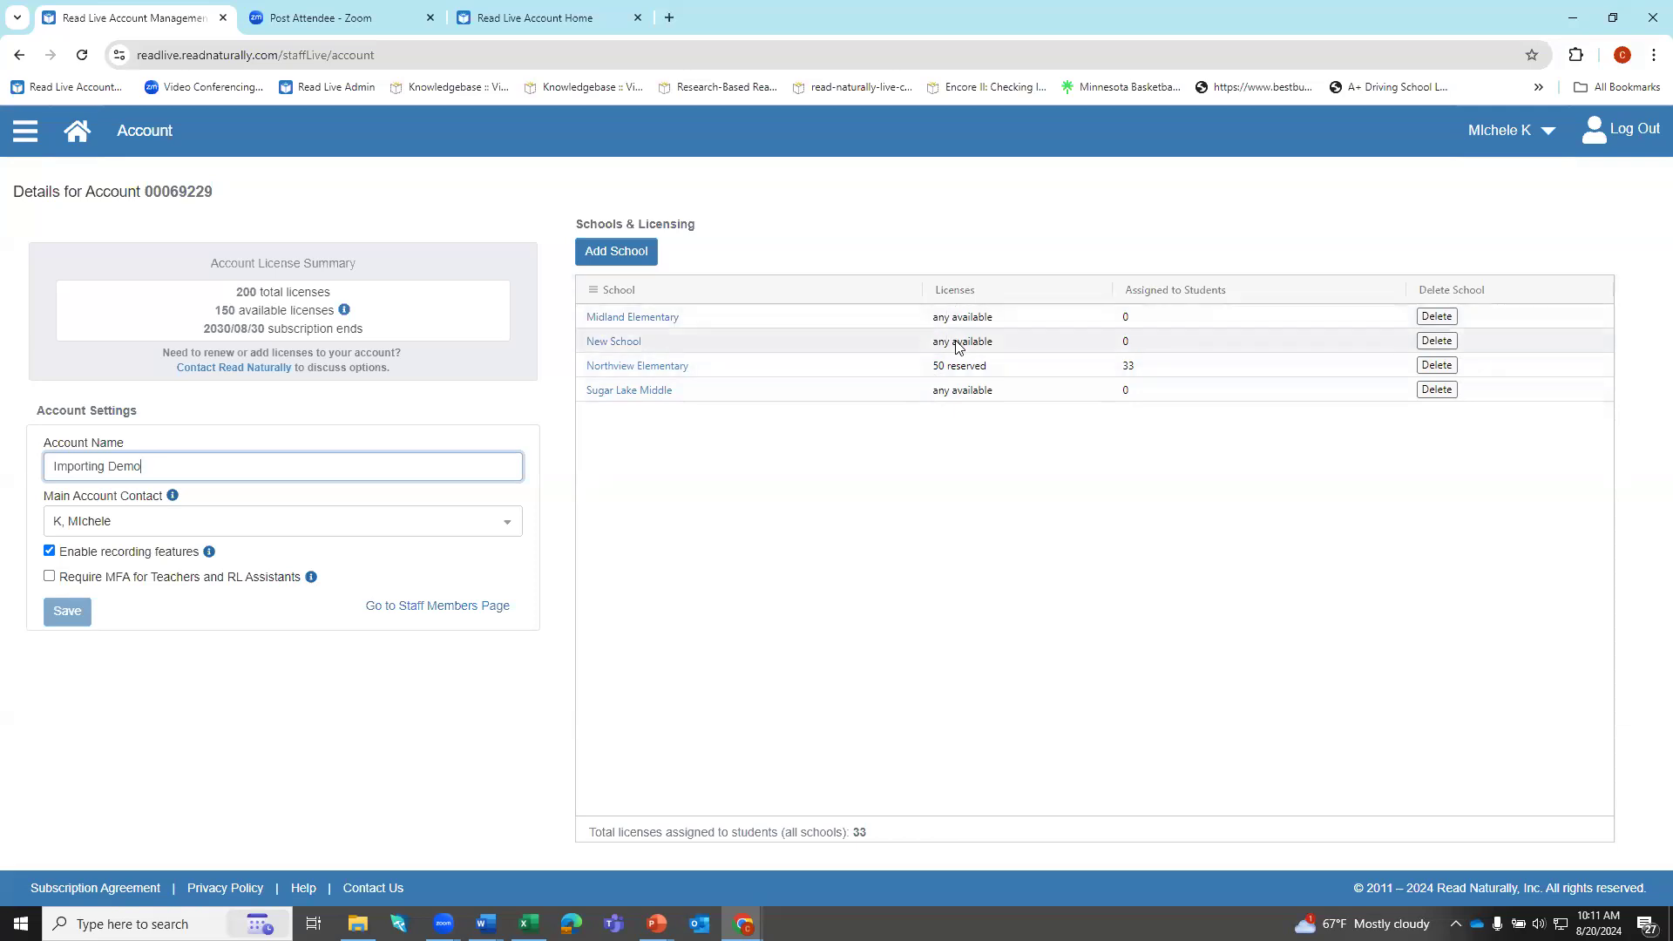
{"action": "left_click", "coordinate": [628, 256]}
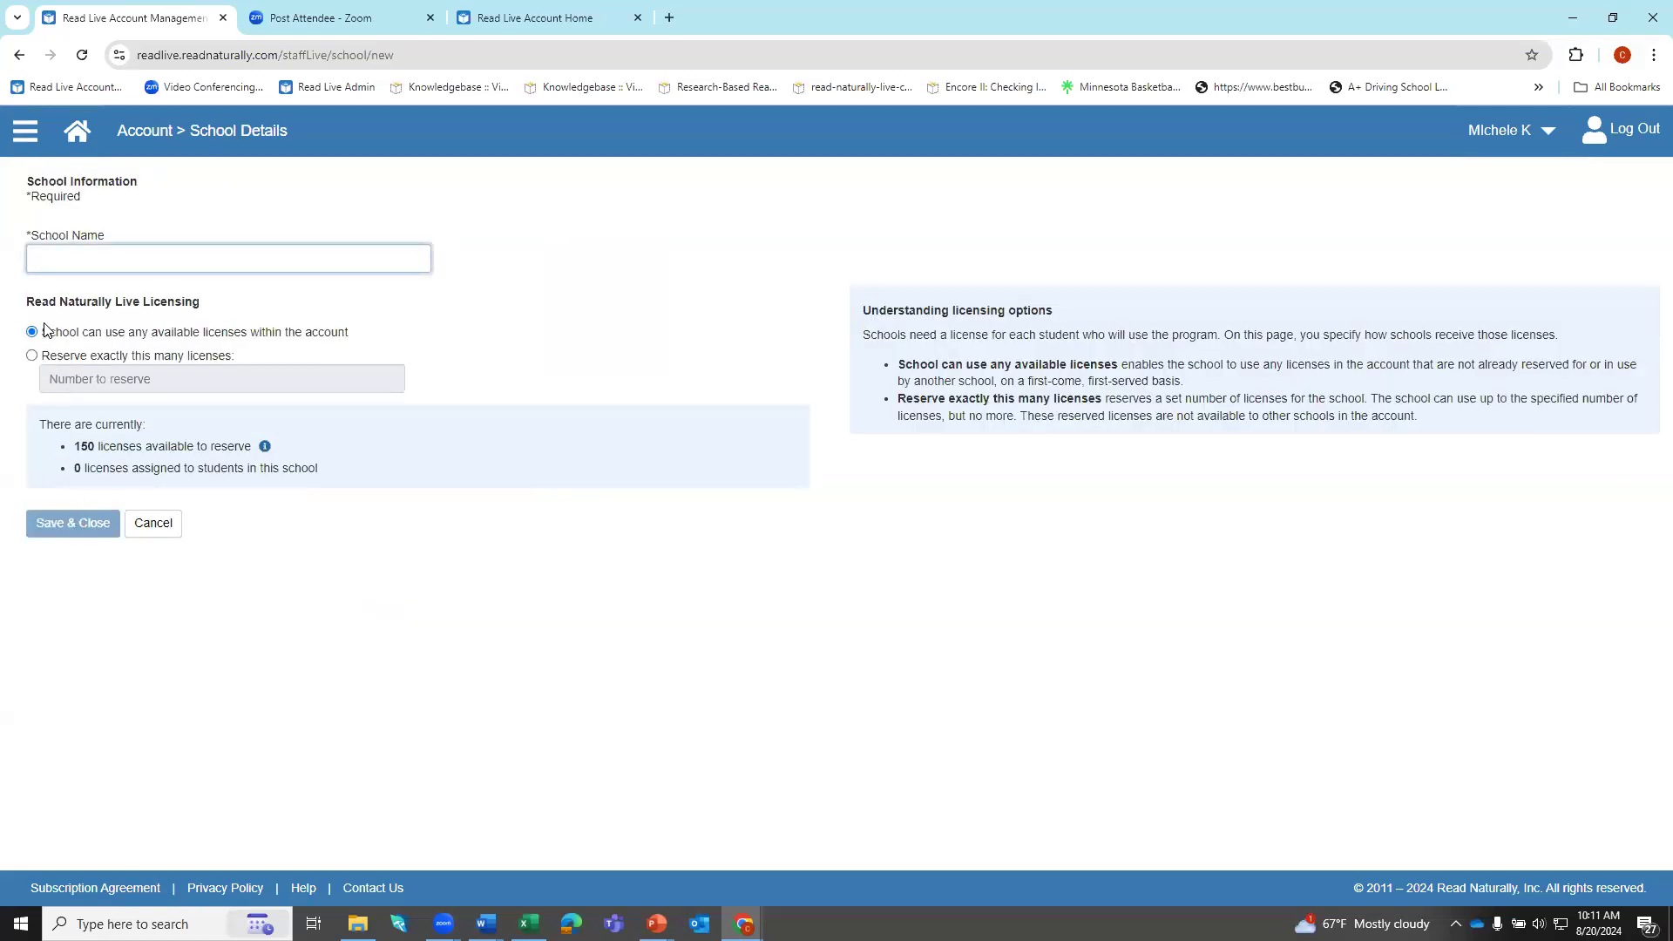
{"action": "left_click_drag", "start_coordinate": [45, 340], "coordinate": [353, 346]}
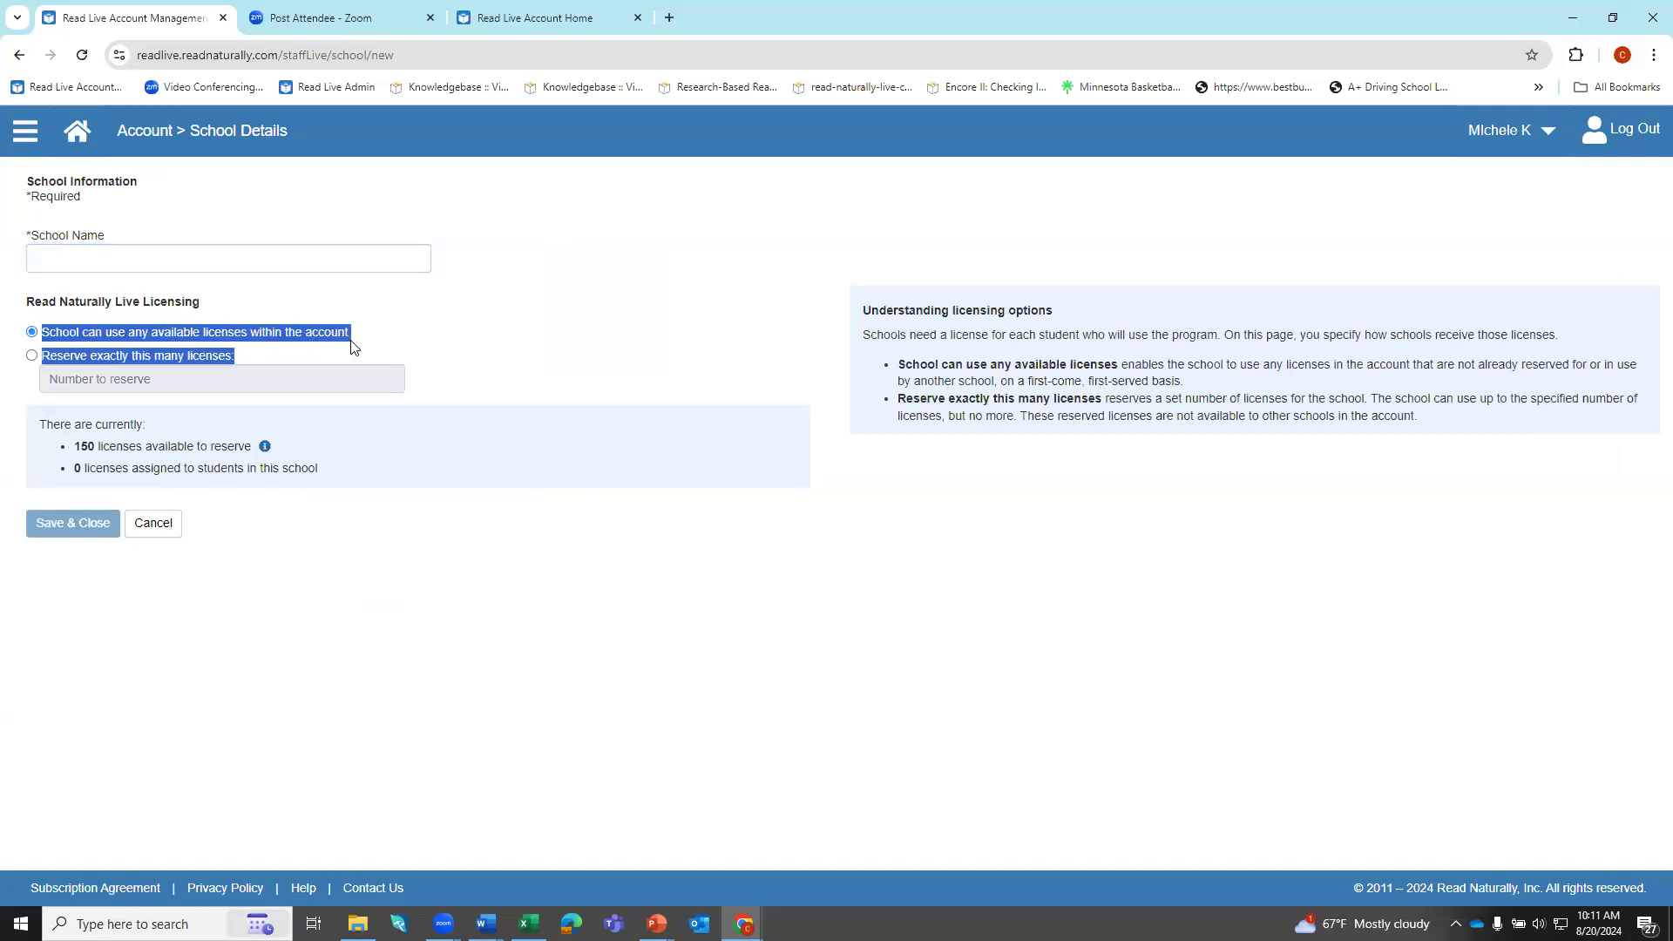
{"action": "left_click", "coordinate": [153, 523]}
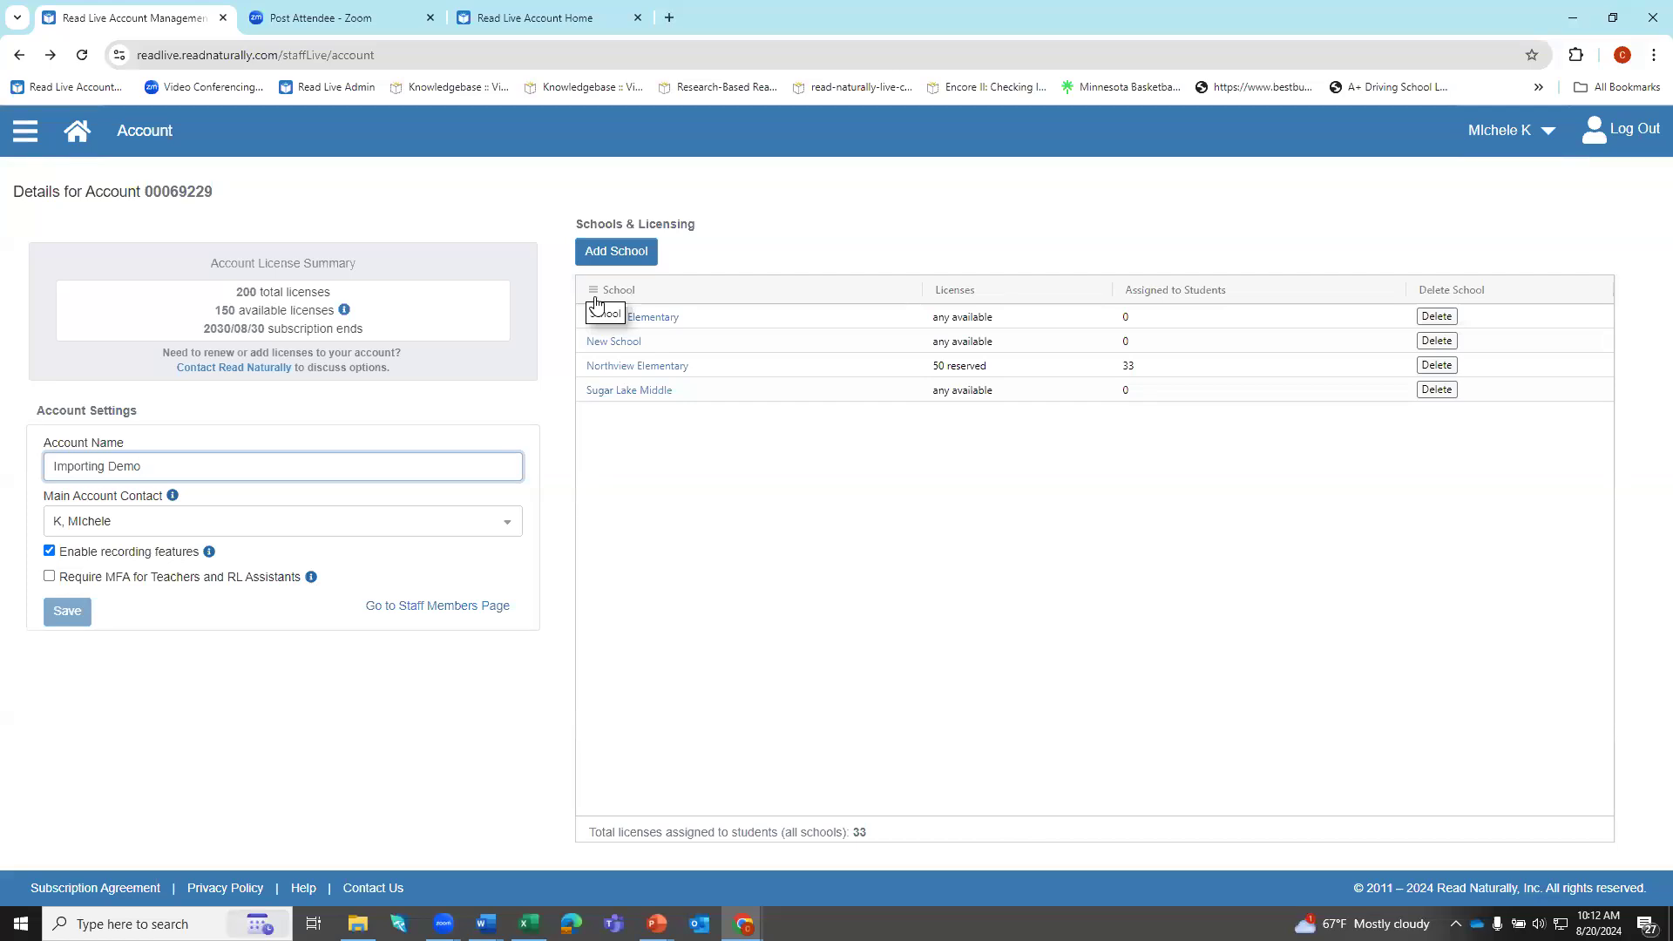
Step: Filter the School column by 'sugear', then reset the filter to show all schools
{"action": "left_click", "coordinate": [592, 292]}
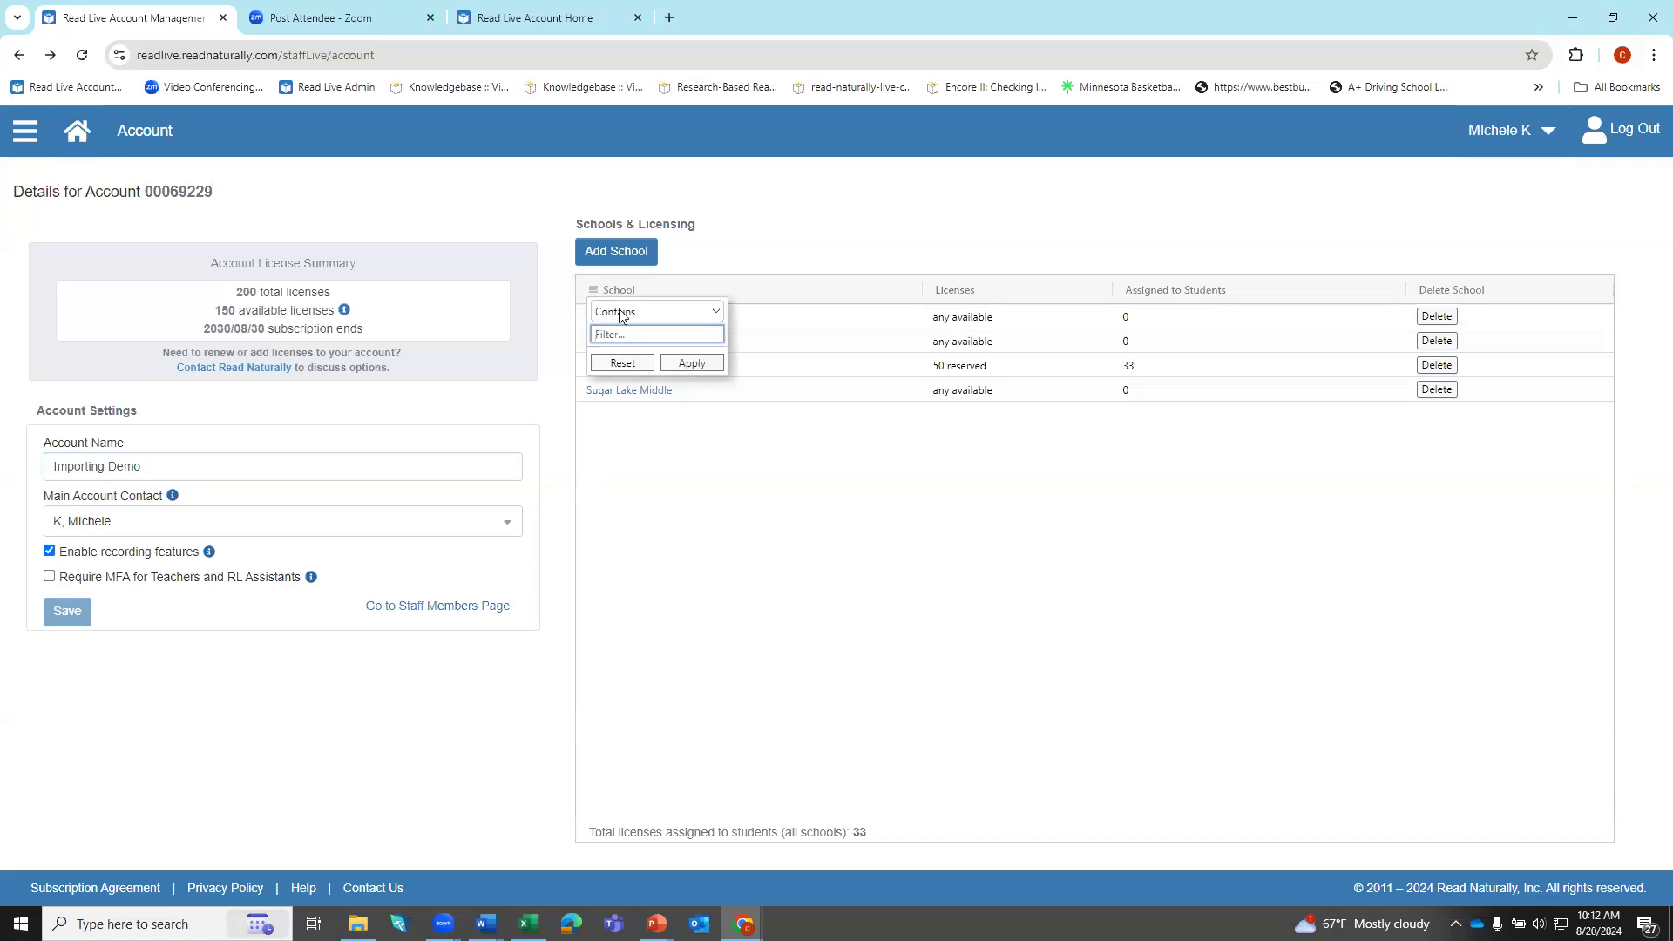
{"action": "type", "text": "suge"}
{"action": "type", "text": "ar"}
{"action": "left_click", "coordinate": [695, 364]}
{"action": "left_click", "coordinate": [714, 441]}
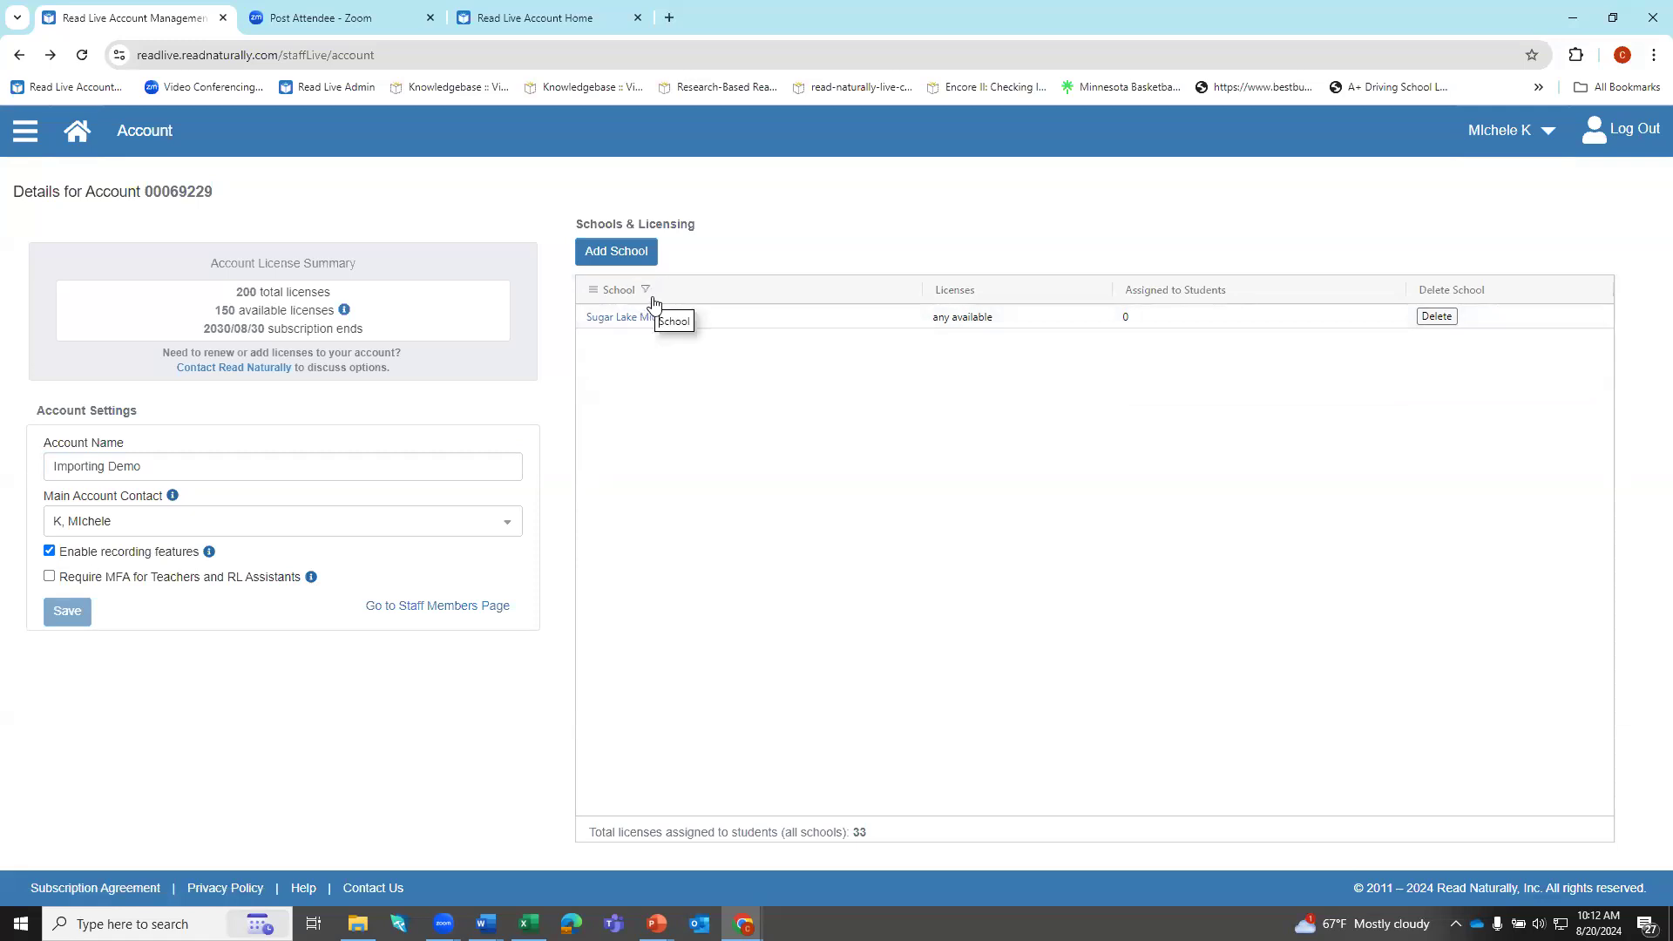
{"action": "left_click", "coordinate": [594, 292]}
{"action": "left_click", "coordinate": [594, 292]}
{"action": "left_click", "coordinate": [593, 292]}
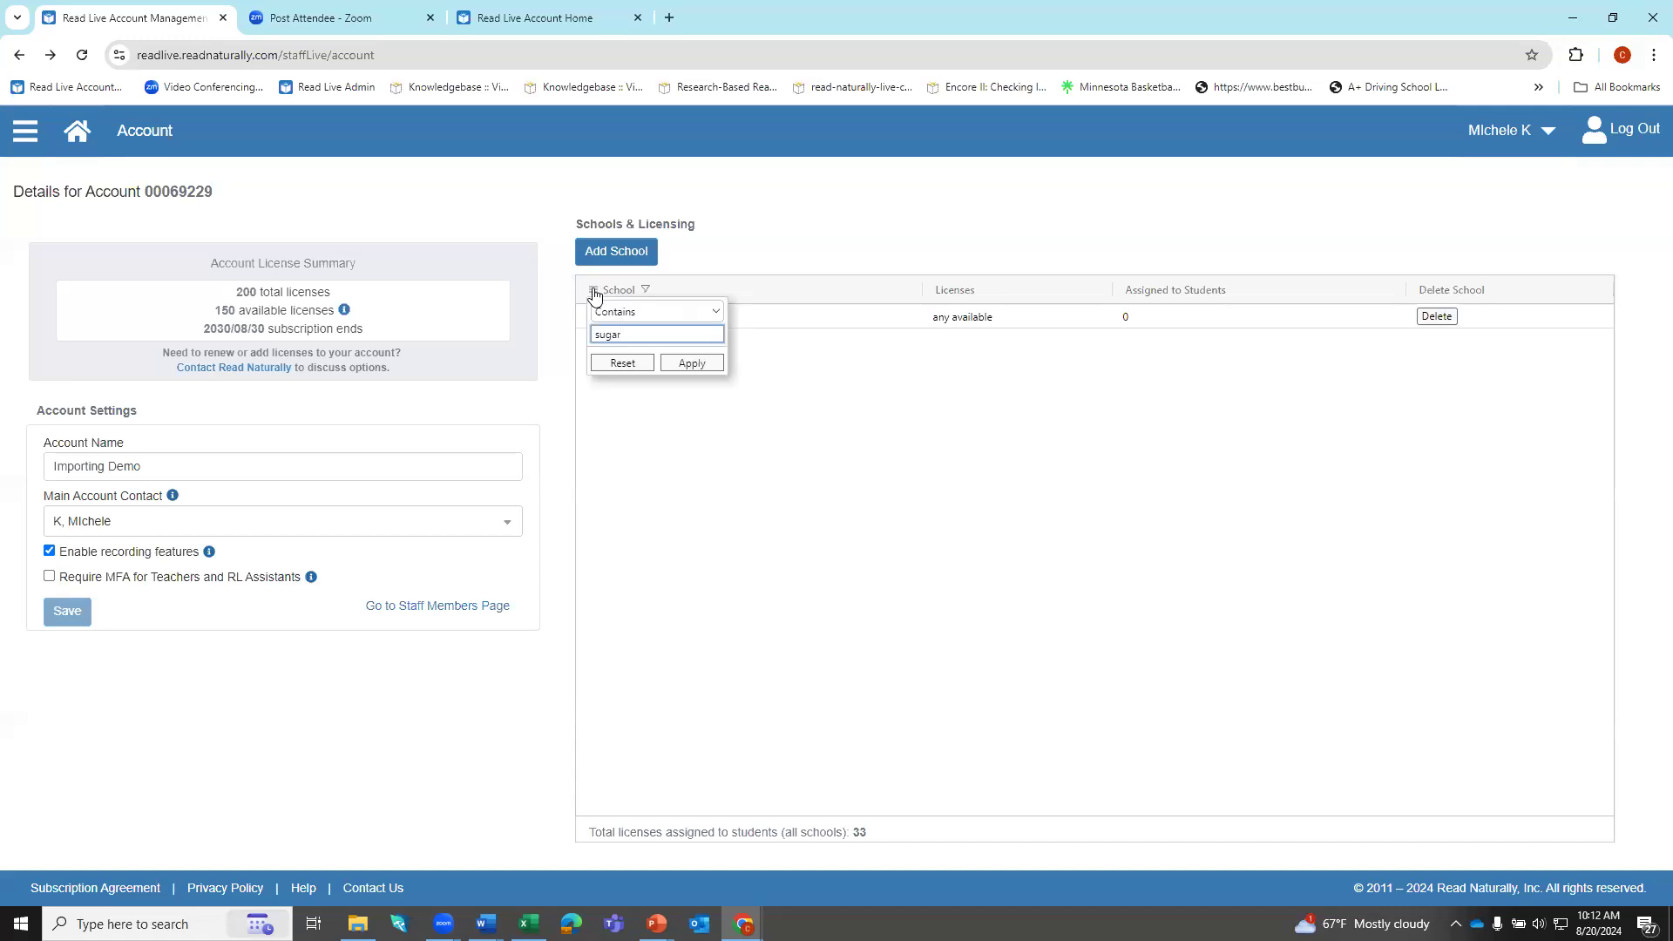
{"action": "left_click", "coordinate": [618, 368]}
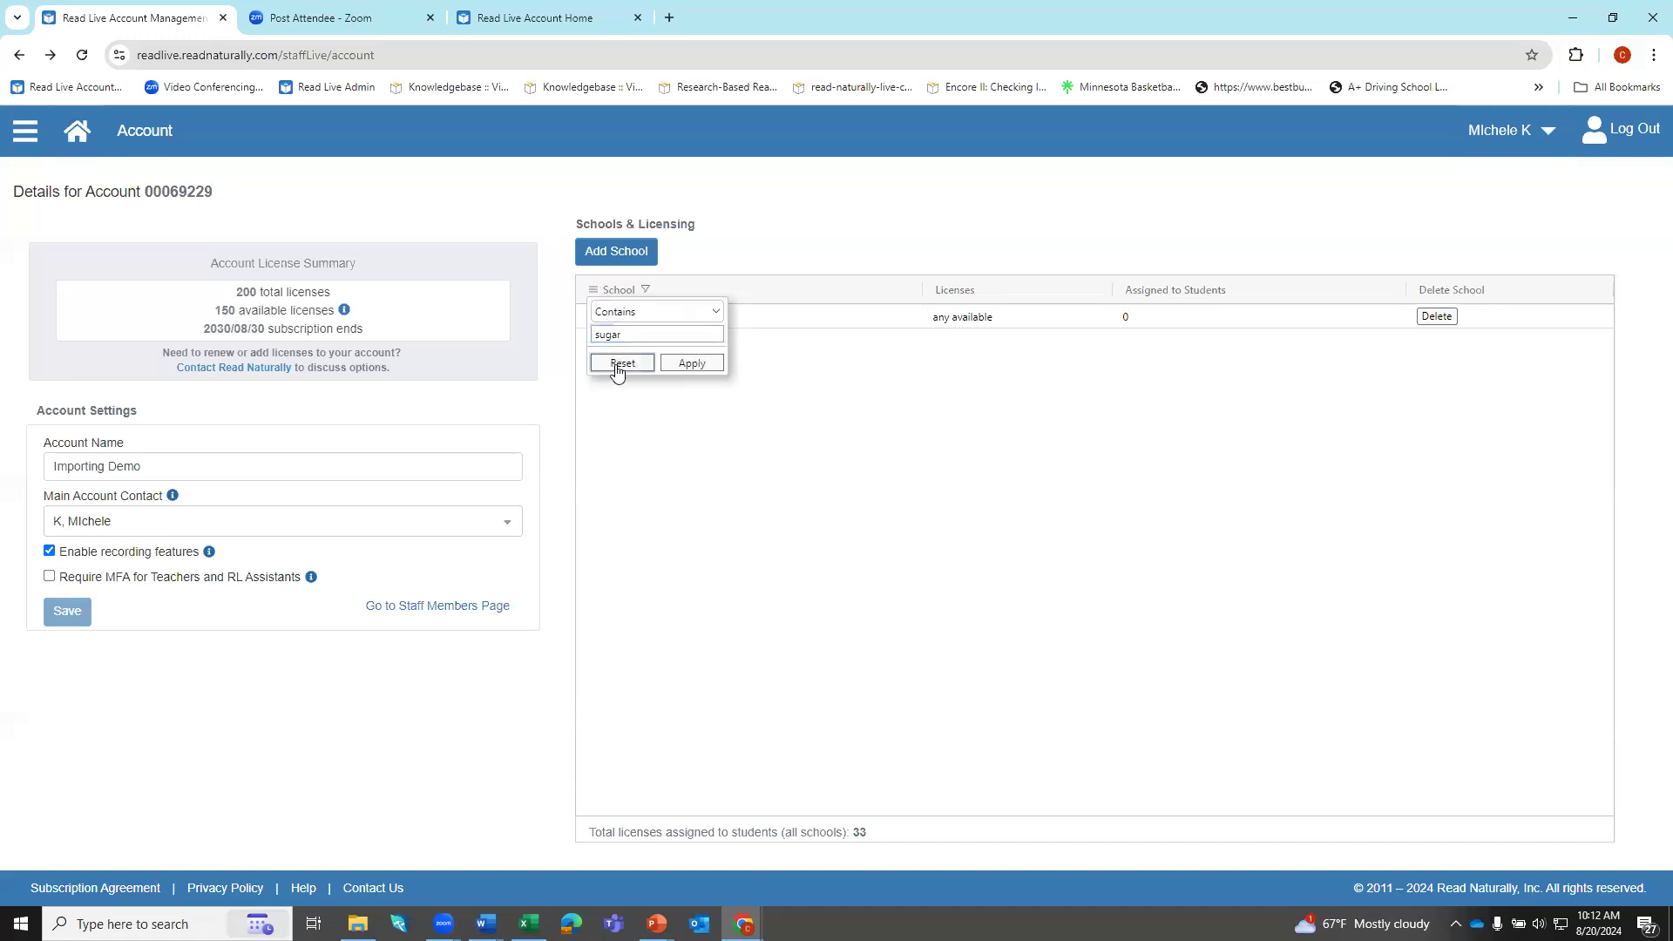
{"action": "left_click", "coordinate": [691, 471]}
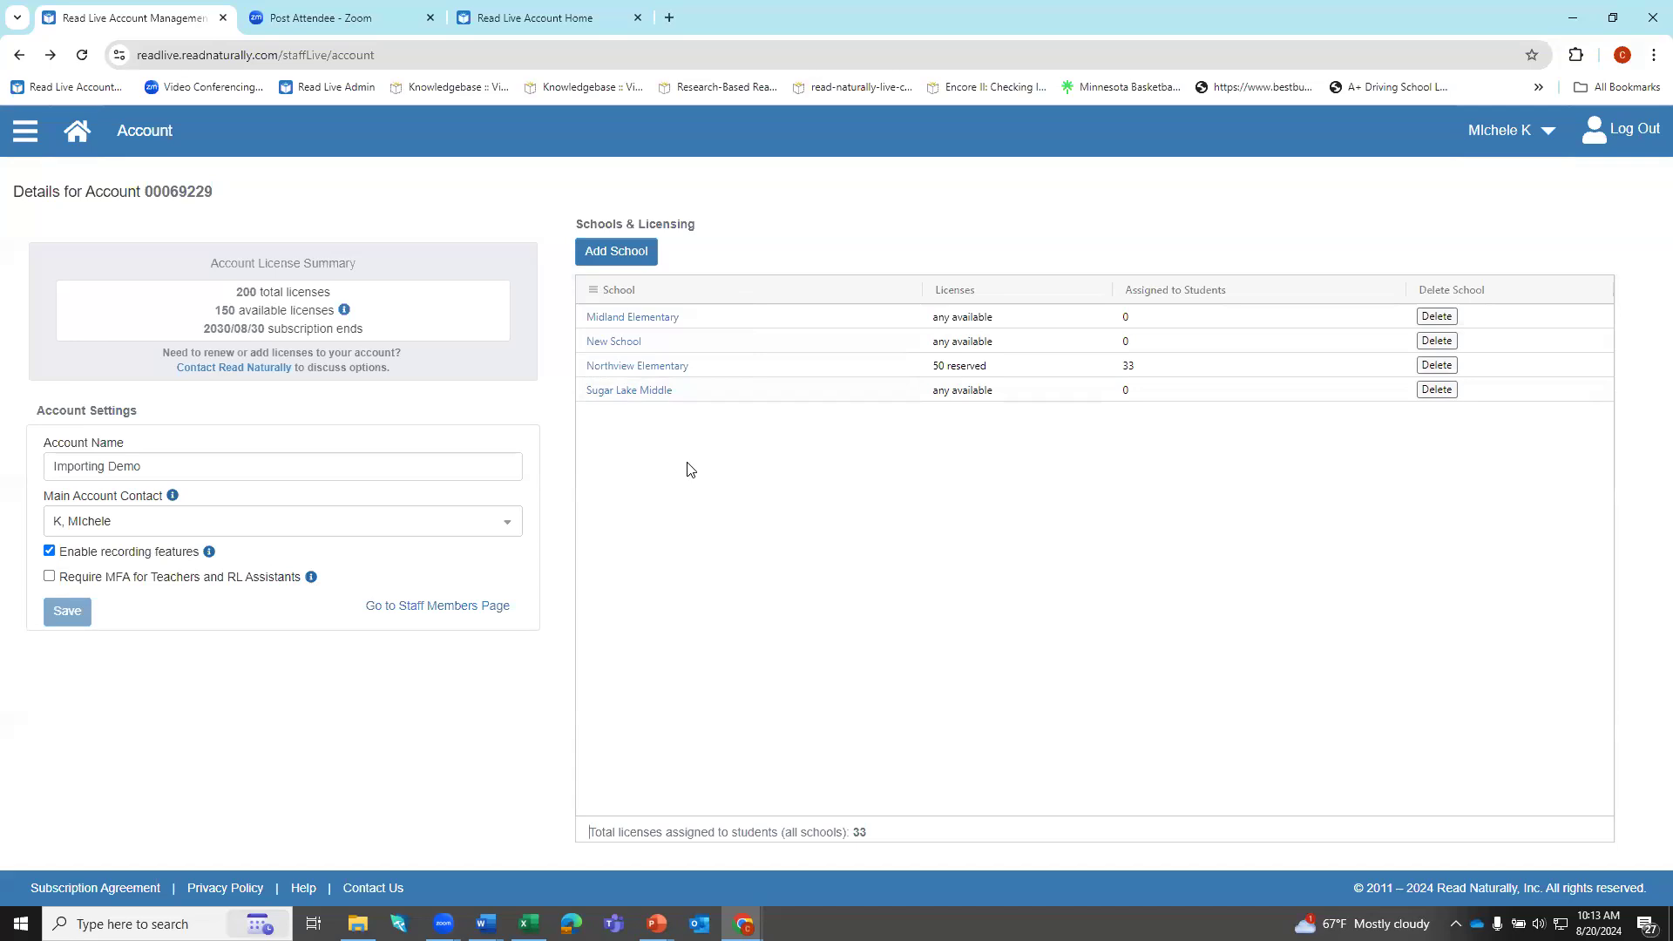
Step: Sort the schools by name descending so Sugar Lake Middle is first
{"action": "left_click", "coordinate": [627, 295]}
{"action": "left_click", "coordinate": [627, 295]}
{"action": "left_click", "coordinate": [626, 296]}
{"action": "left_click", "coordinate": [627, 296]}
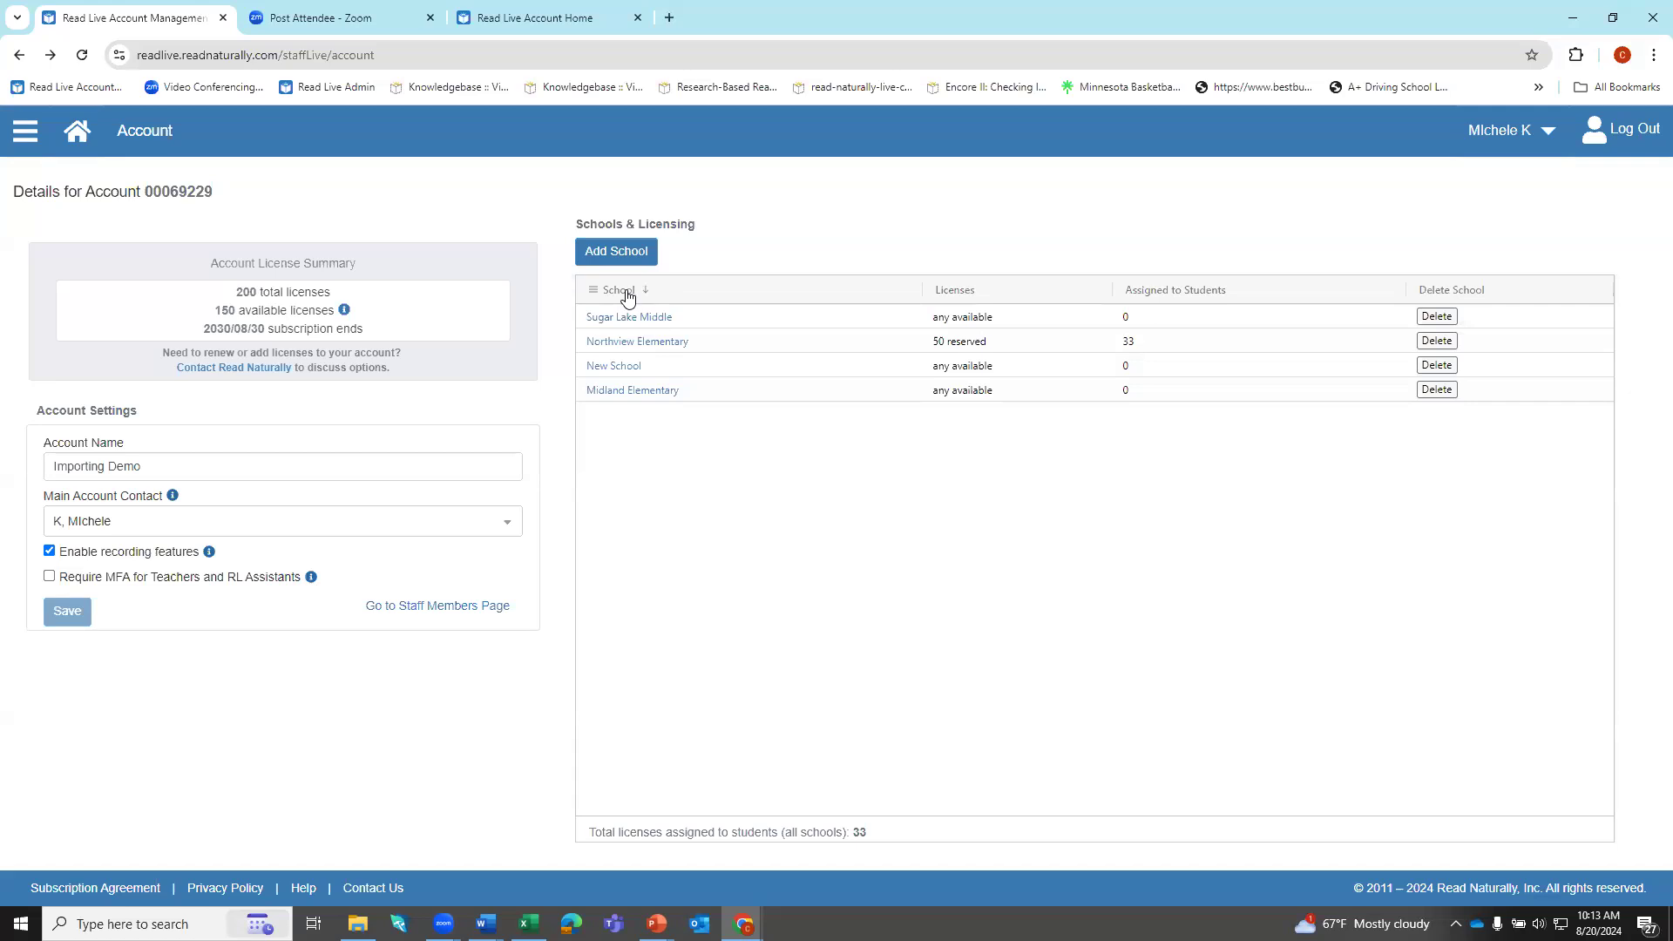
Step: Return to the Read Live Home dashboard and scroll through its administration tiles
{"action": "left_click", "coordinate": [79, 137]}
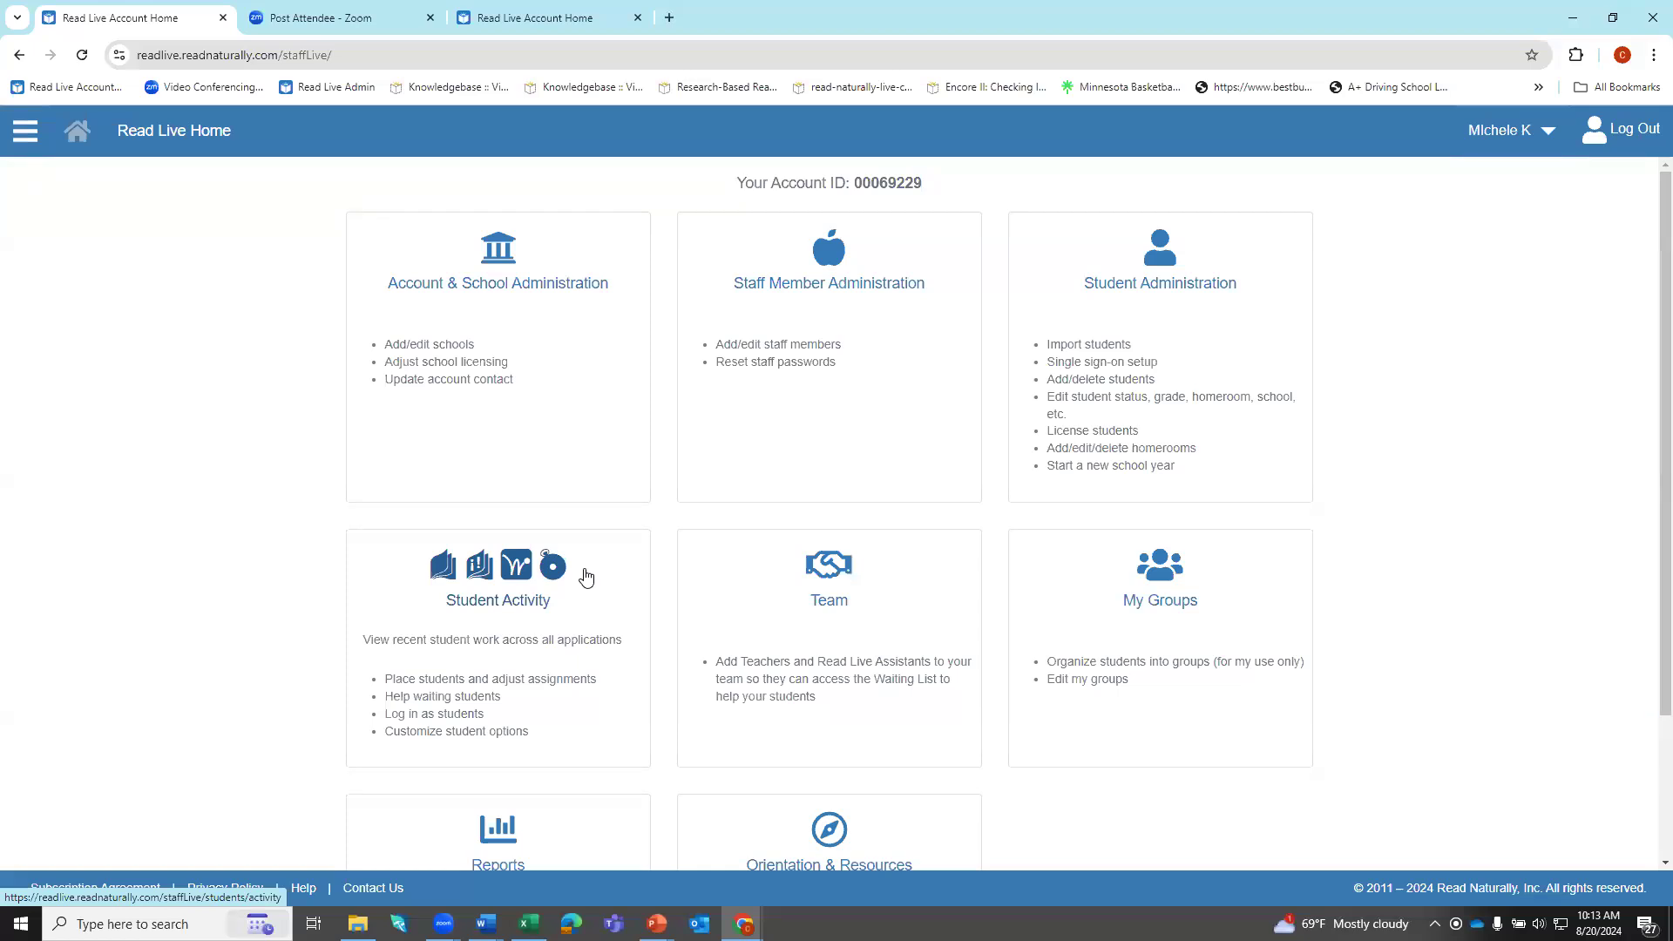
{"action": "scroll", "coordinate": [586, 577], "scroll_direction": "down", "scroll_amount": 2}
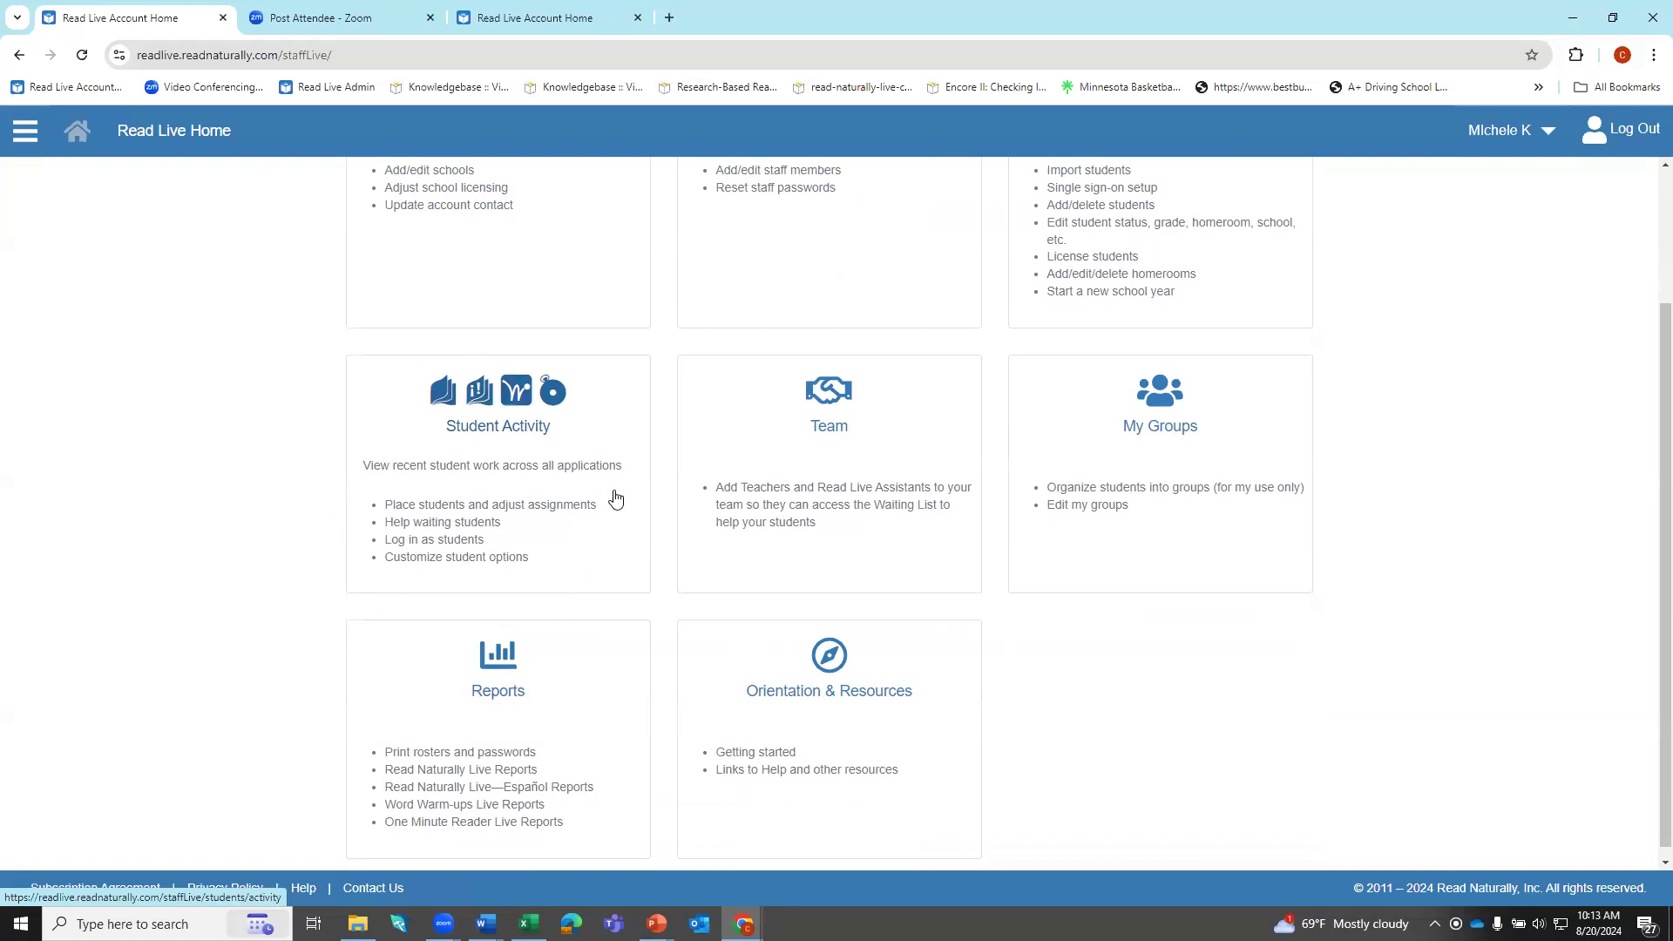
Step: Open Student Activity and remove the Lead Teacher filter chip to list every student
{"action": "left_click", "coordinate": [526, 416]}
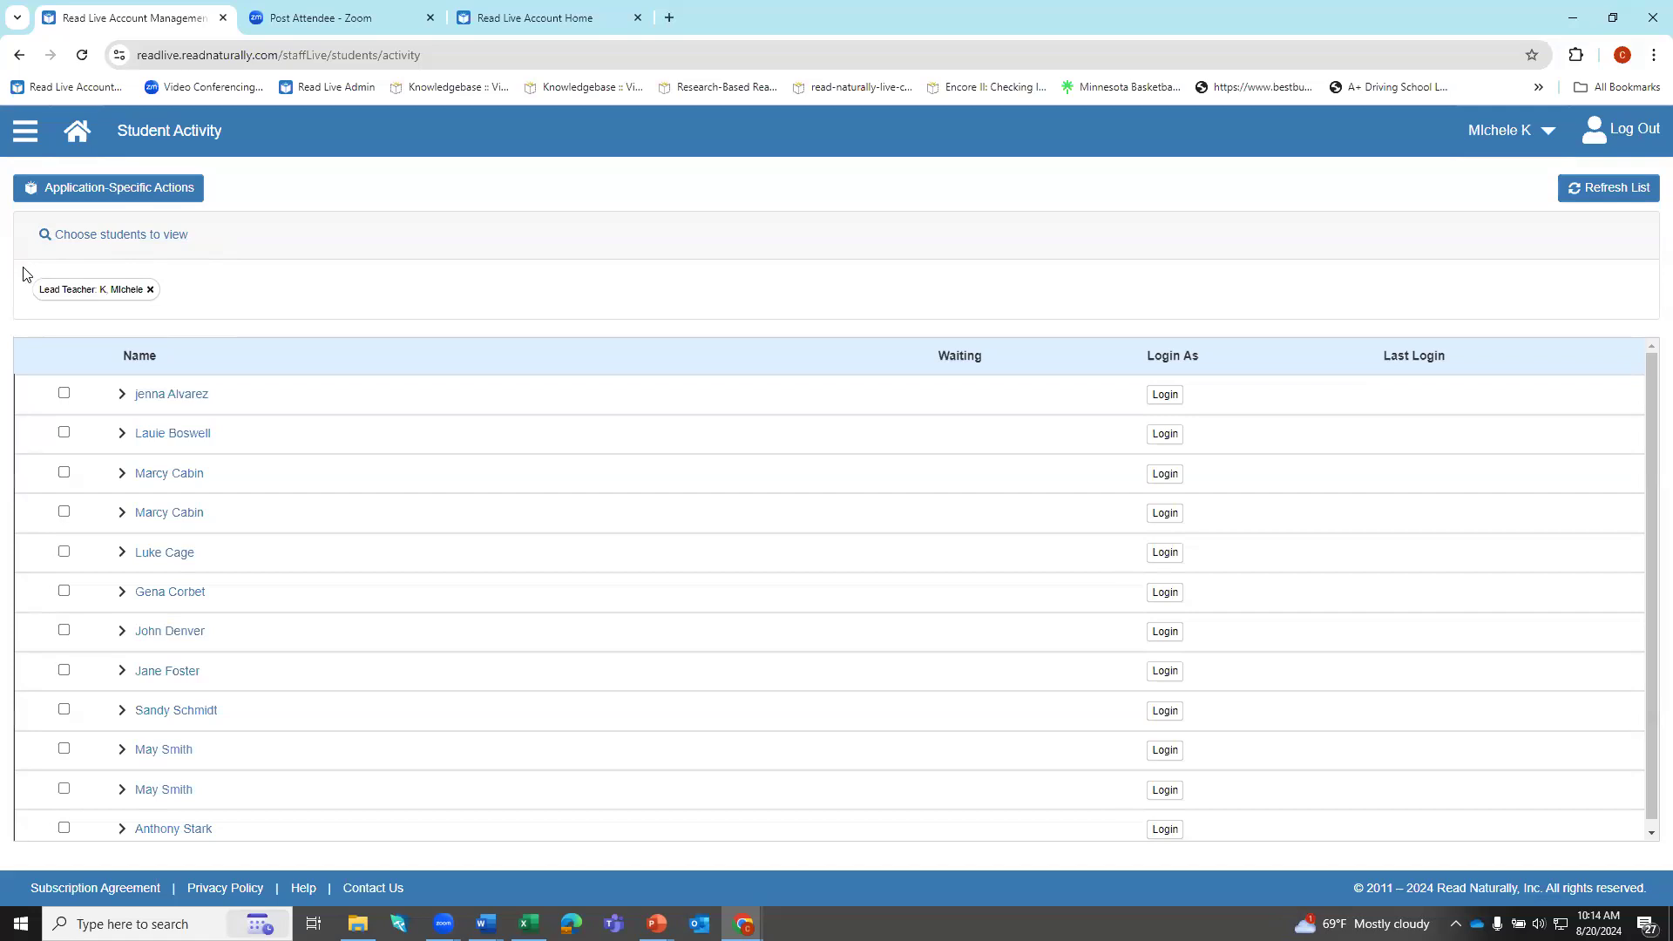
{"action": "left_click", "coordinate": [150, 290]}
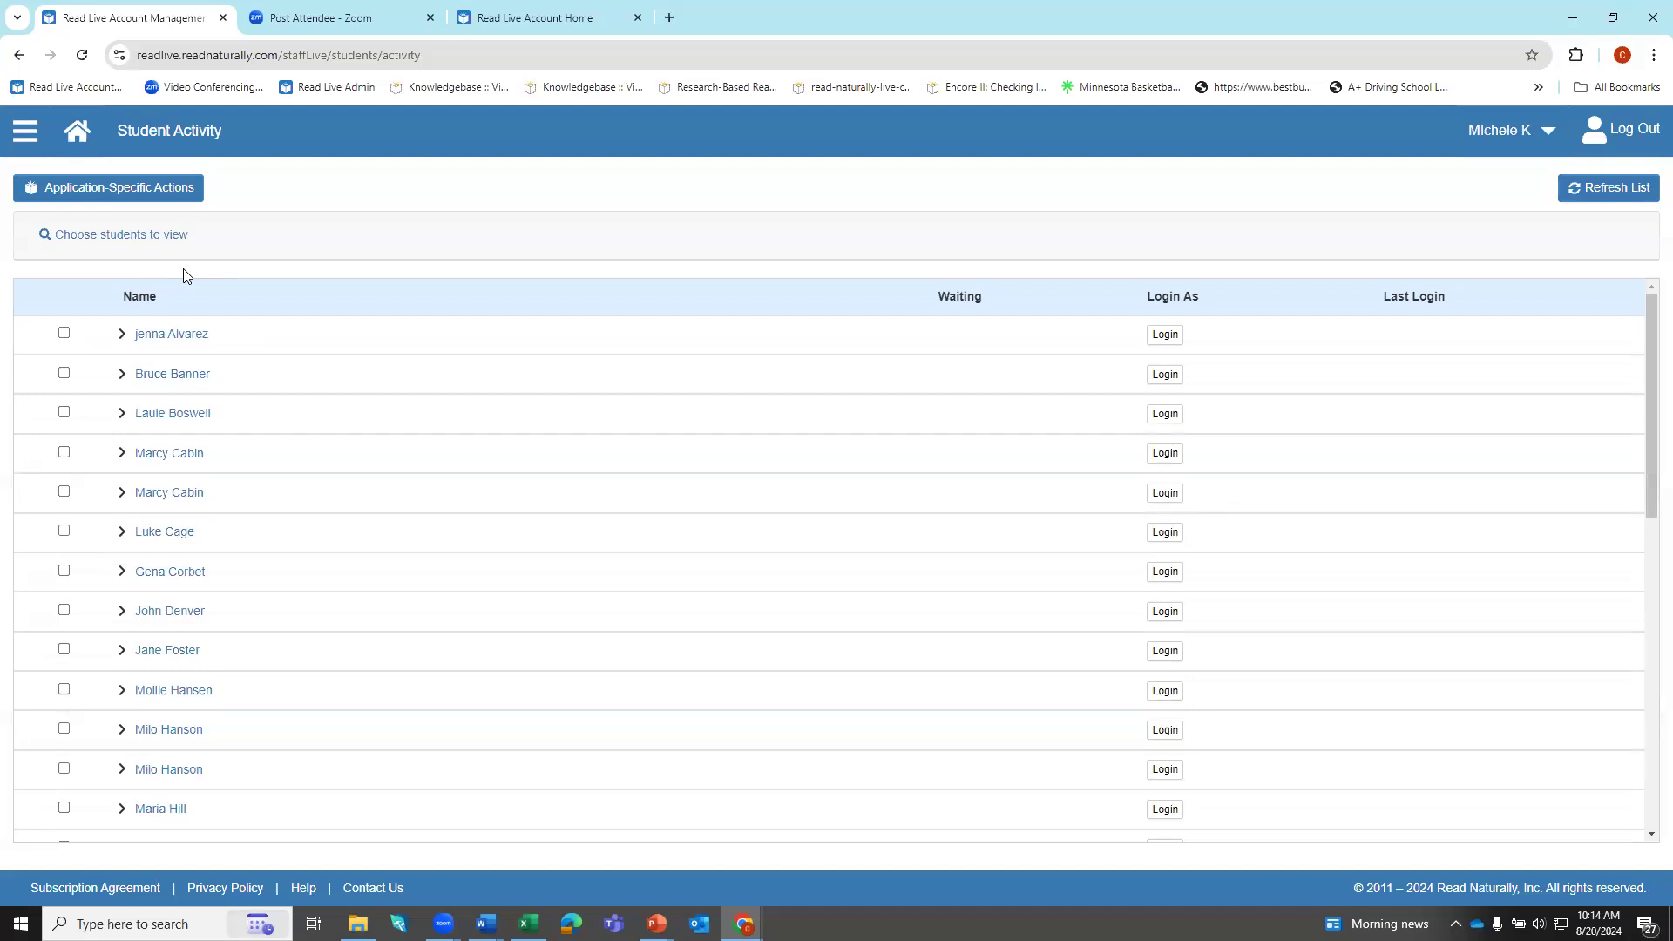
Step: Open the student search criteria and leave the First Name field empty
{"action": "left_click", "coordinate": [134, 243]}
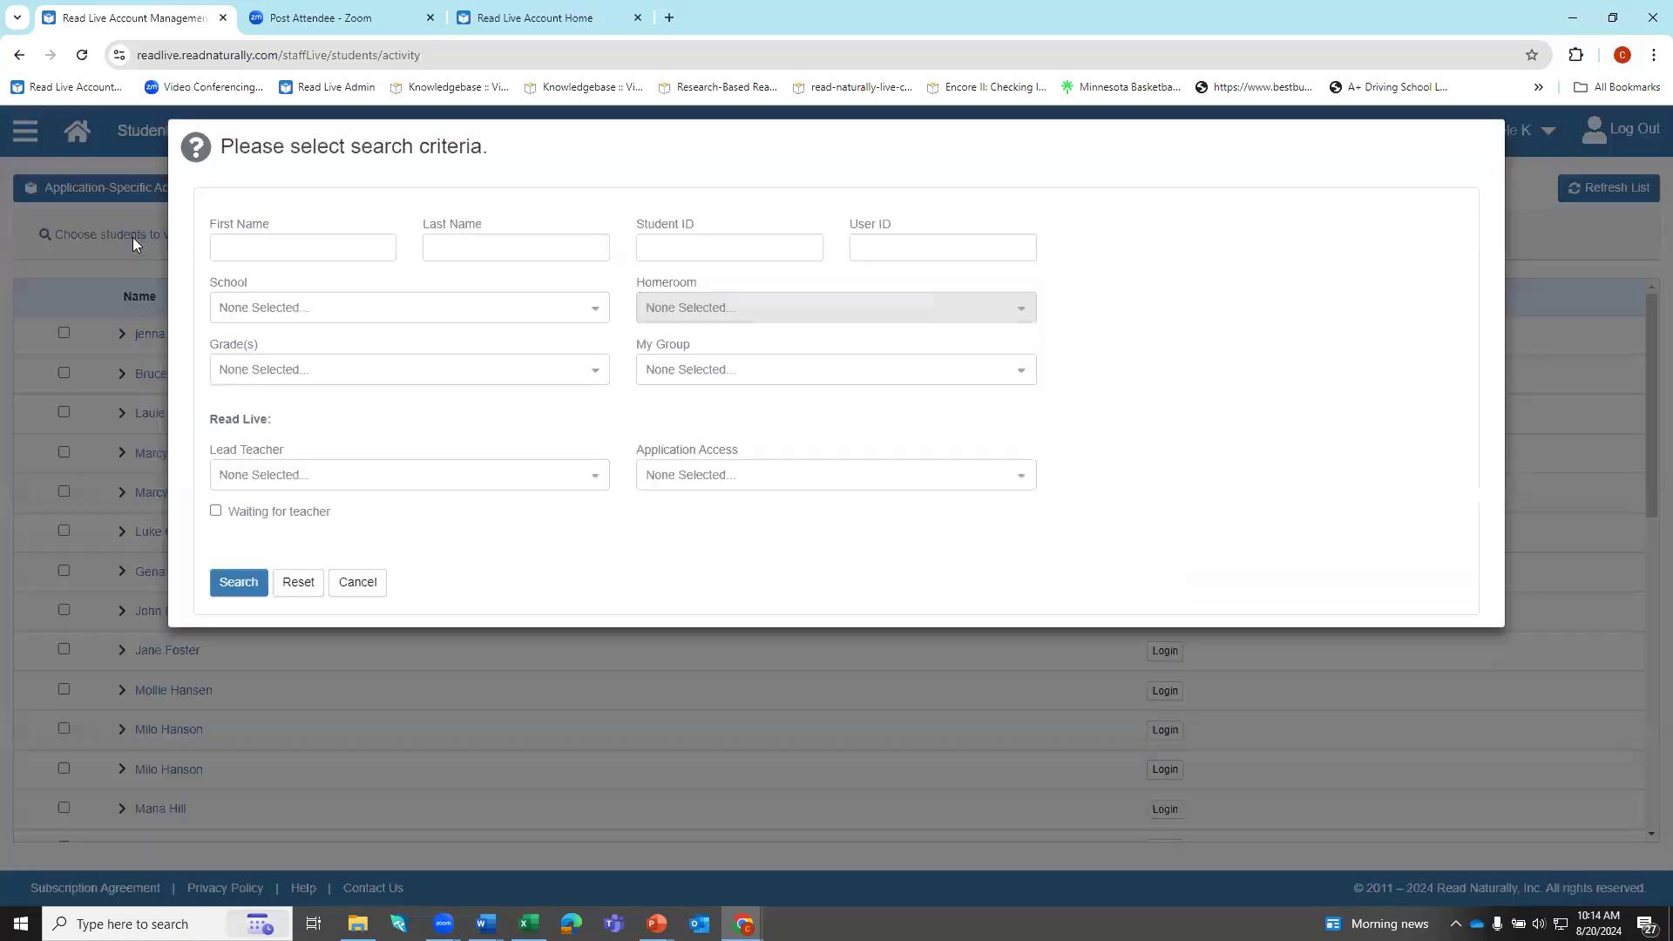
{"action": "left_click", "coordinate": [265, 261]}
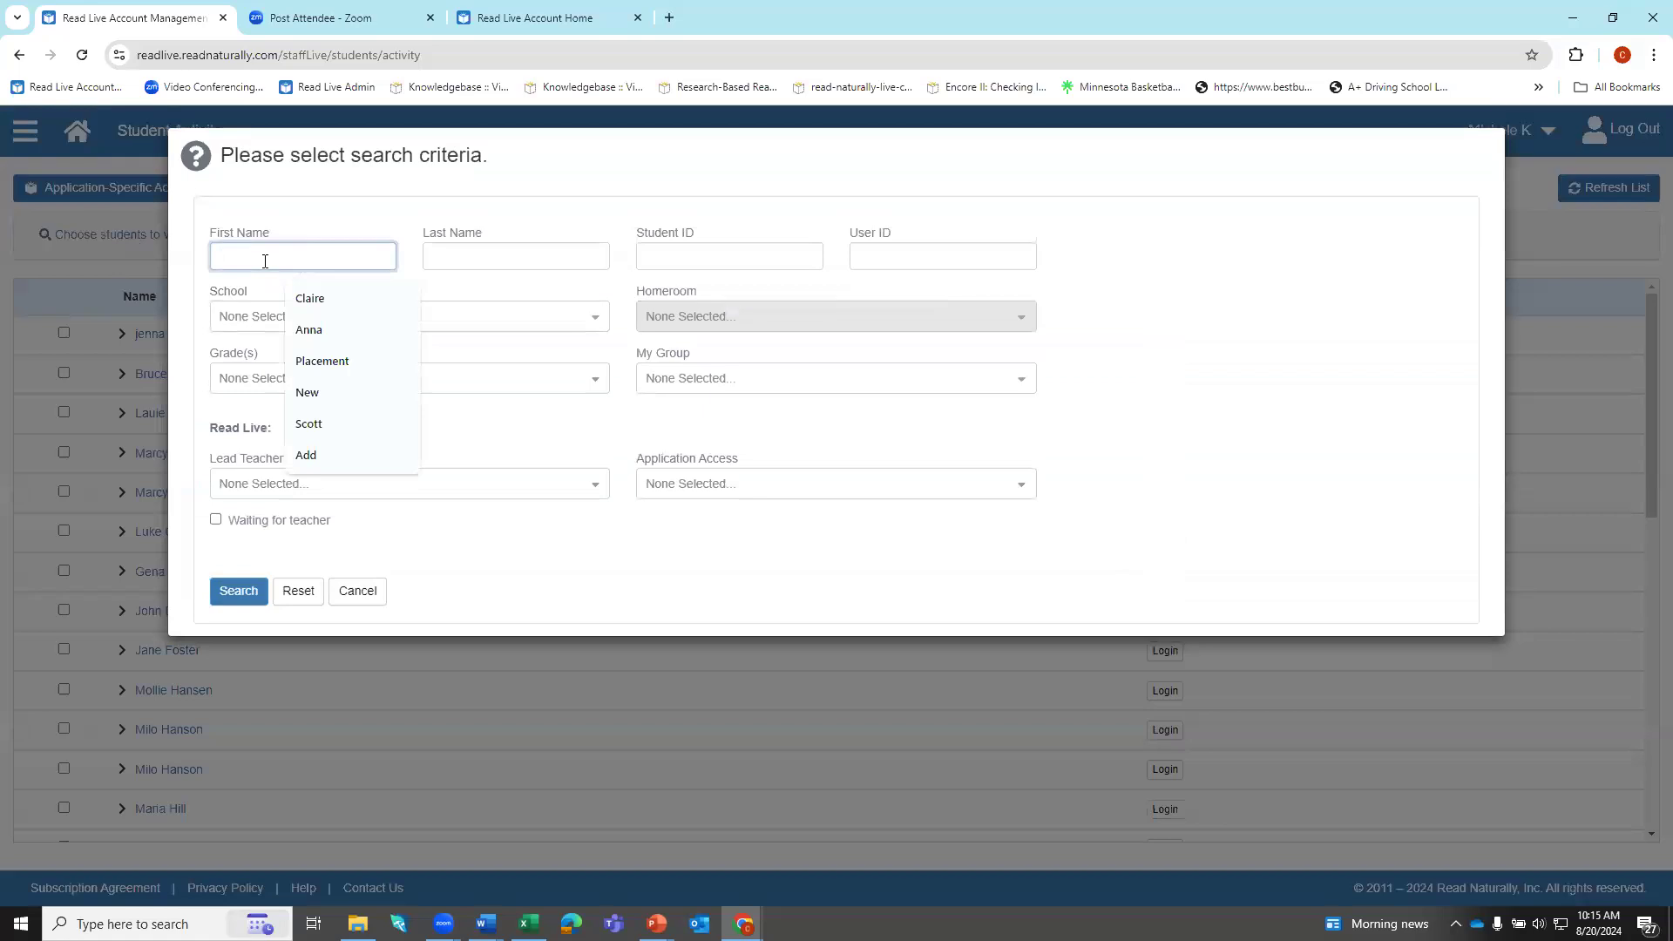
{"action": "type", "text": "claire"}
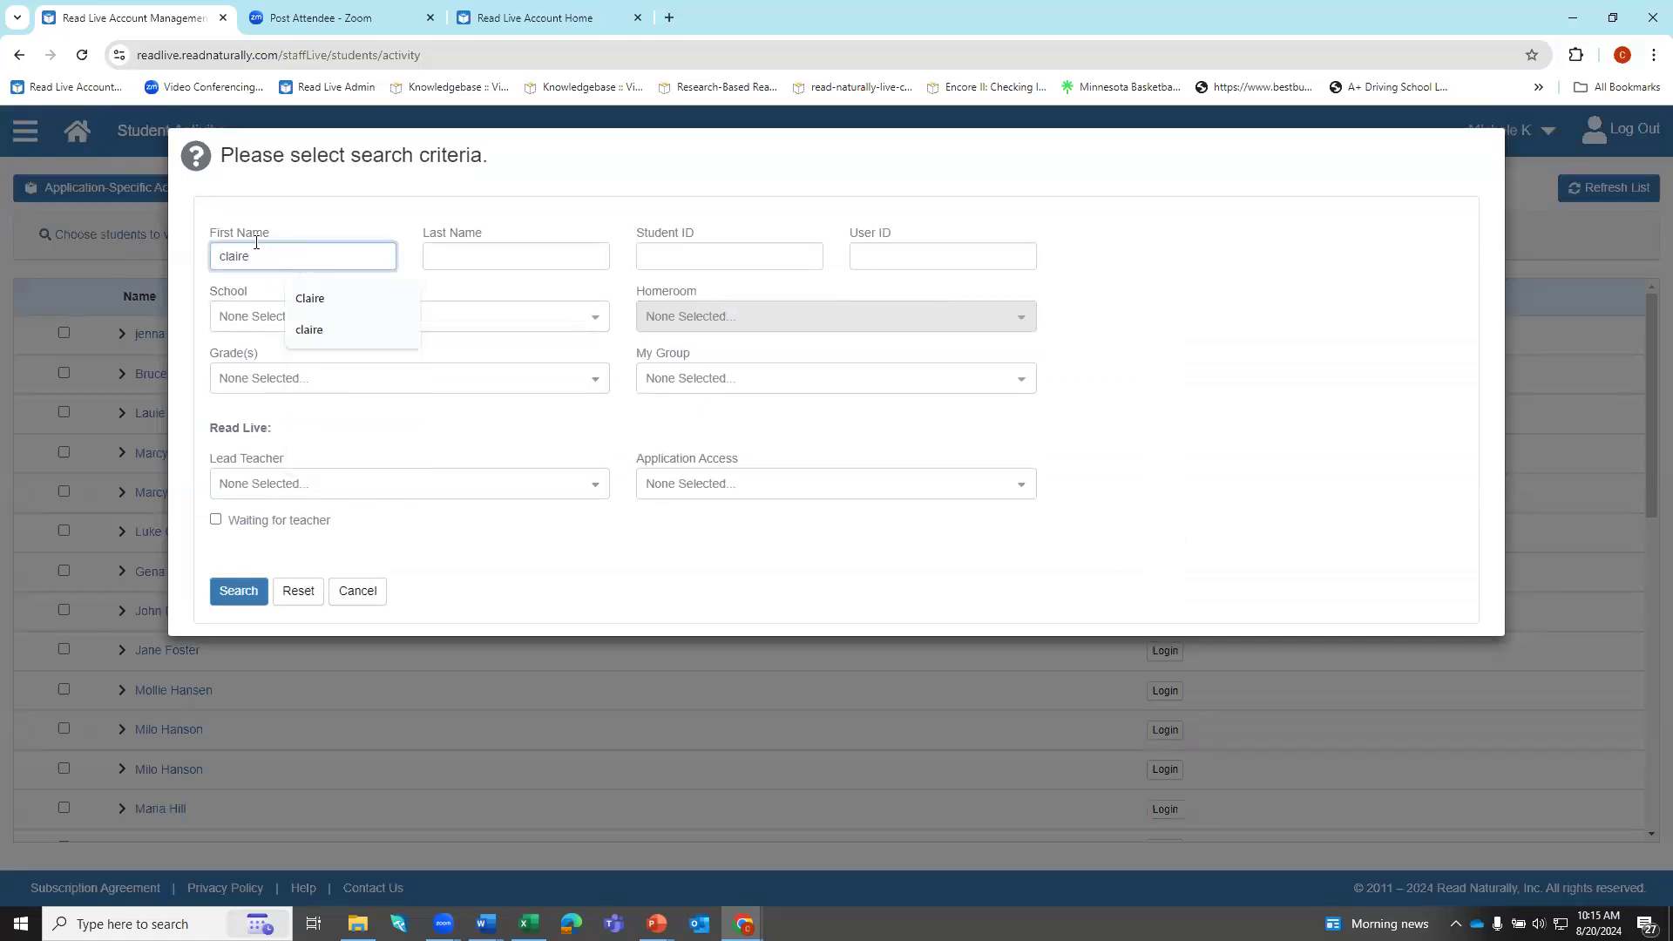
{"action": "left_click_drag", "start_coordinate": [256, 257], "coordinate": [157, 242]}
{"action": "key", "text": "BackSpace"}
Step: Search for grade 3 students at Northview Elementary, then remove both filter chips
{"action": "left_click", "coordinate": [364, 319]}
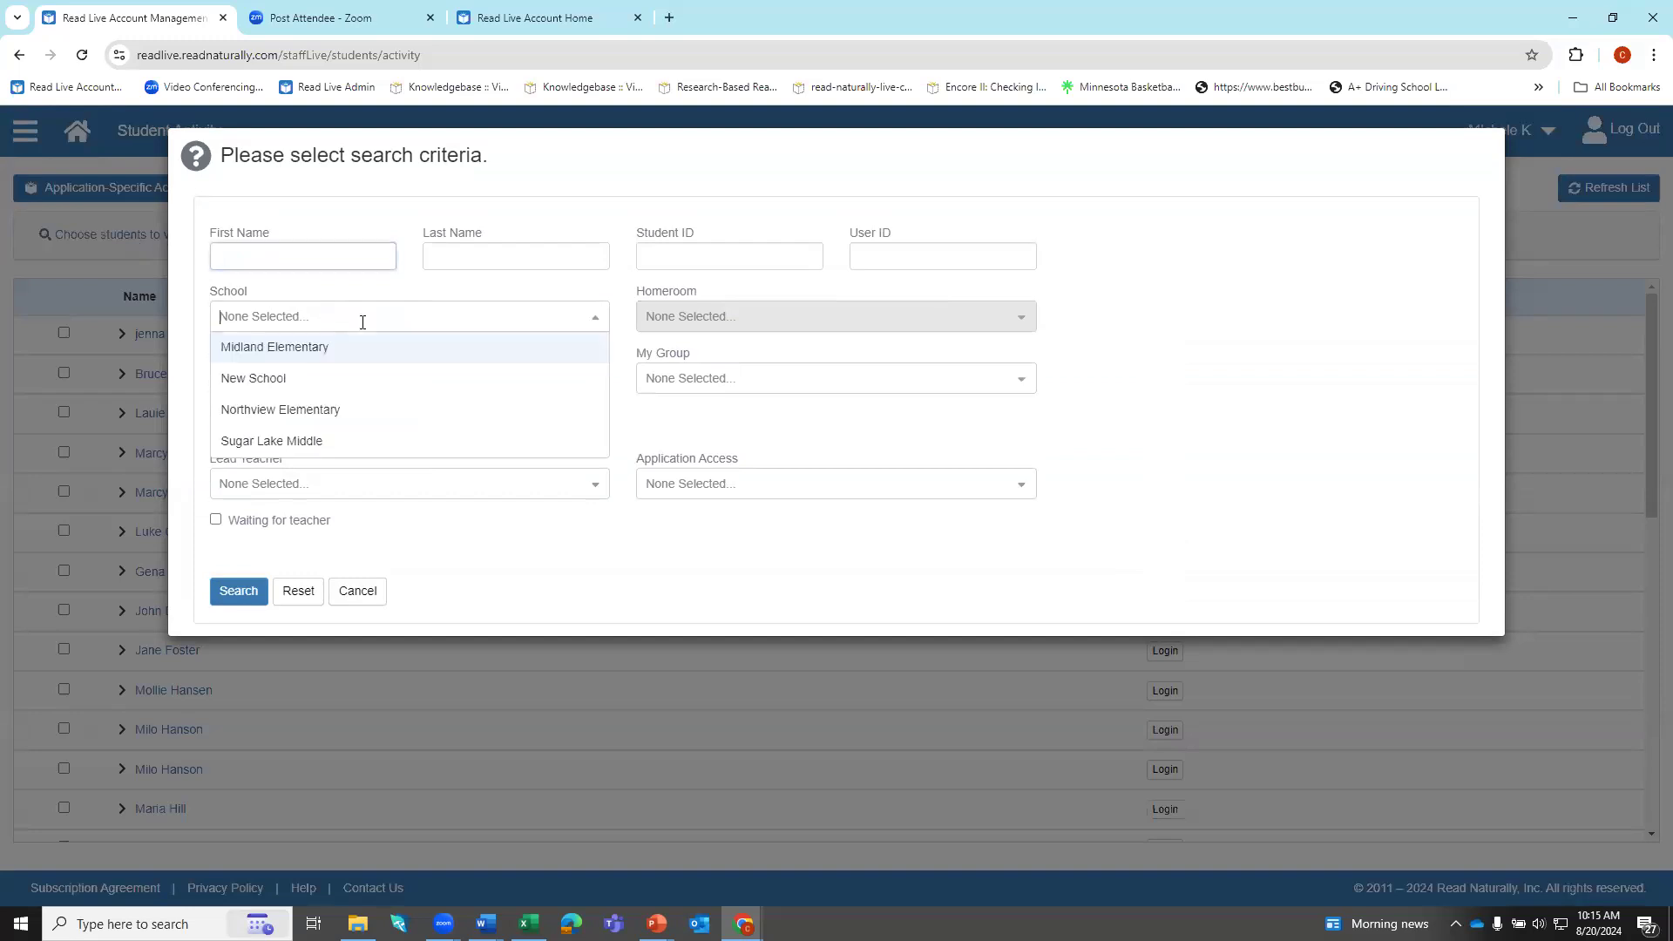
{"action": "left_click", "coordinate": [329, 411]}
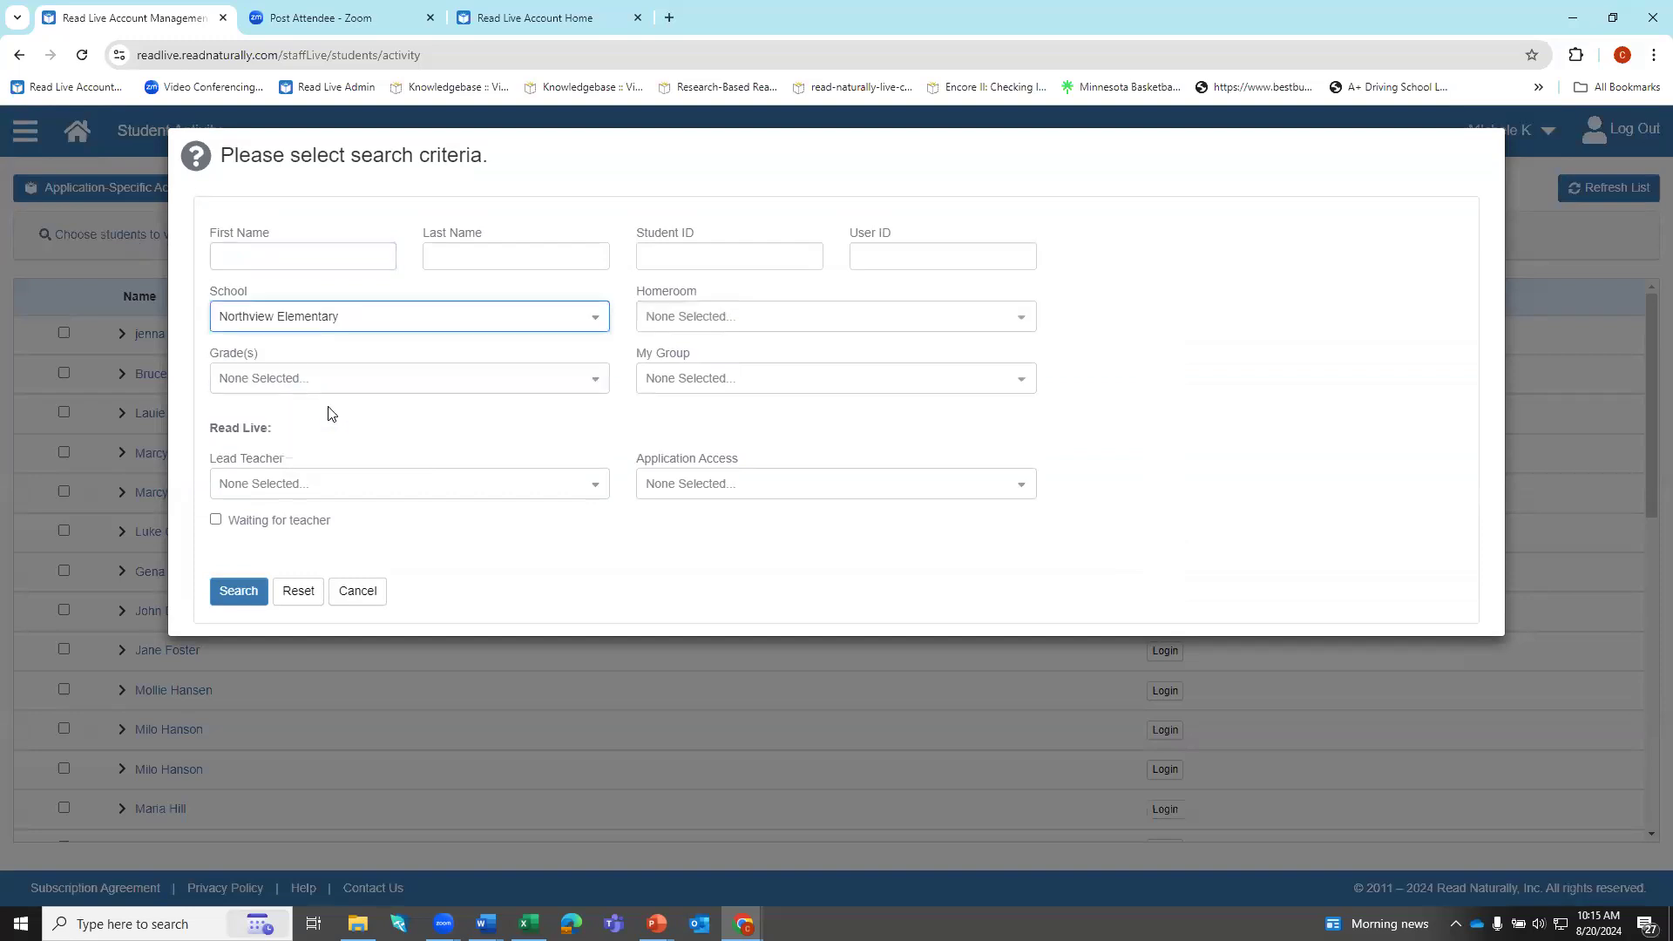
{"action": "left_click", "coordinate": [340, 323]}
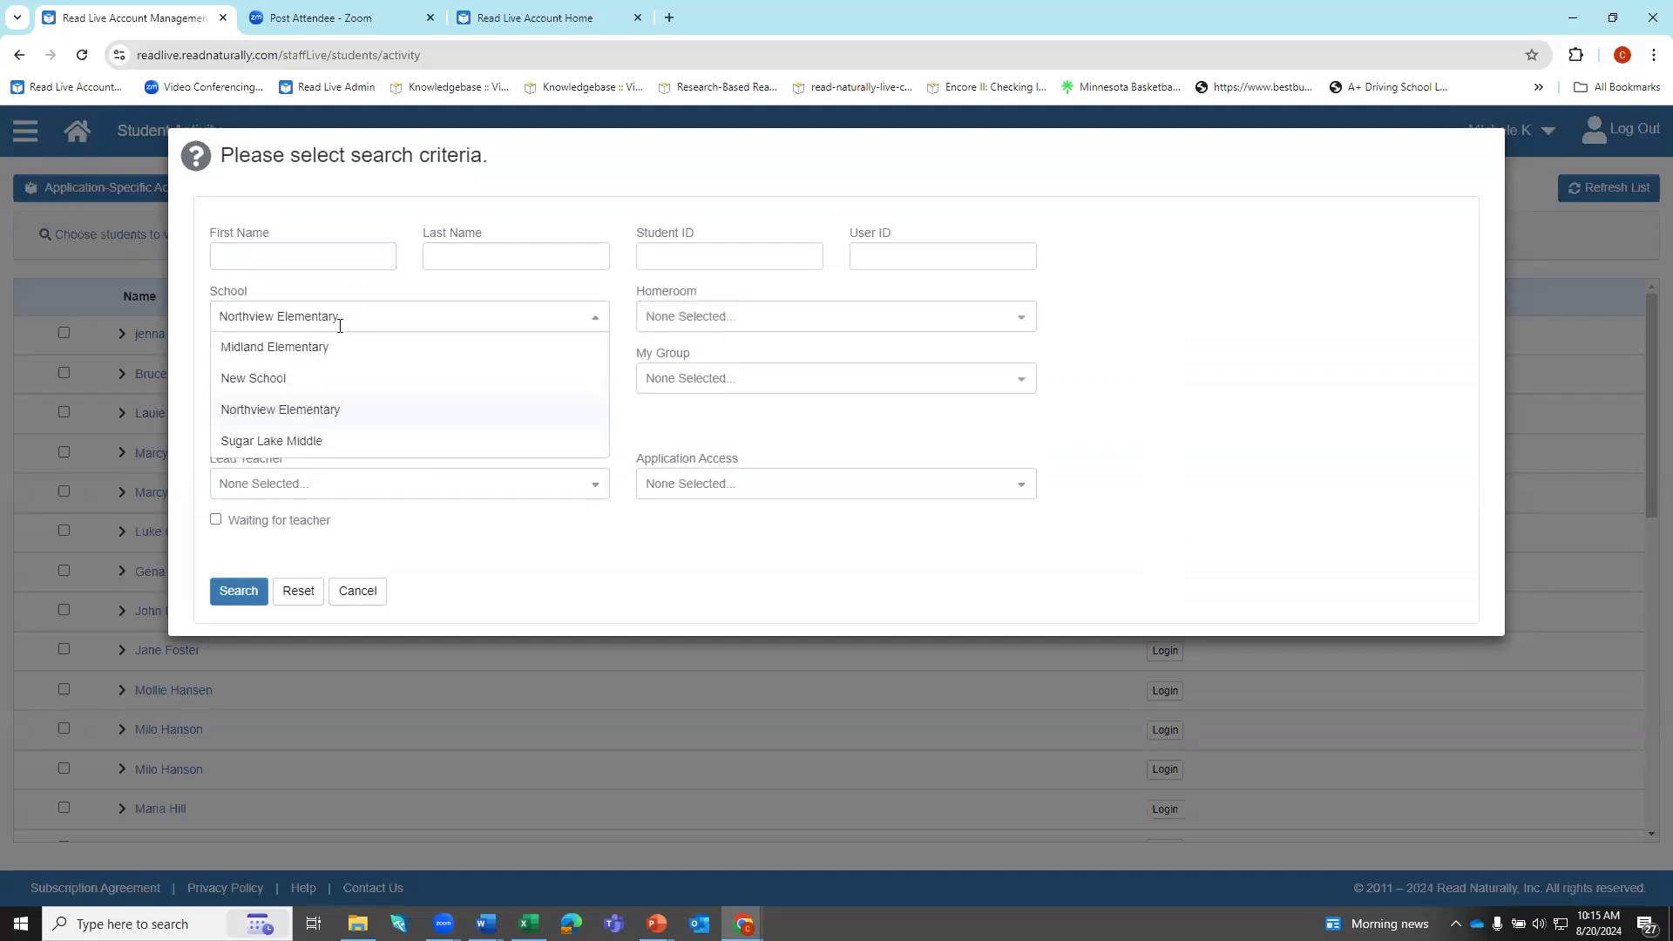
{"action": "left_click", "coordinate": [348, 526]}
{"action": "left_click", "coordinate": [293, 384]}
{"action": "left_click", "coordinate": [227, 521]}
{"action": "left_click", "coordinate": [220, 601]}
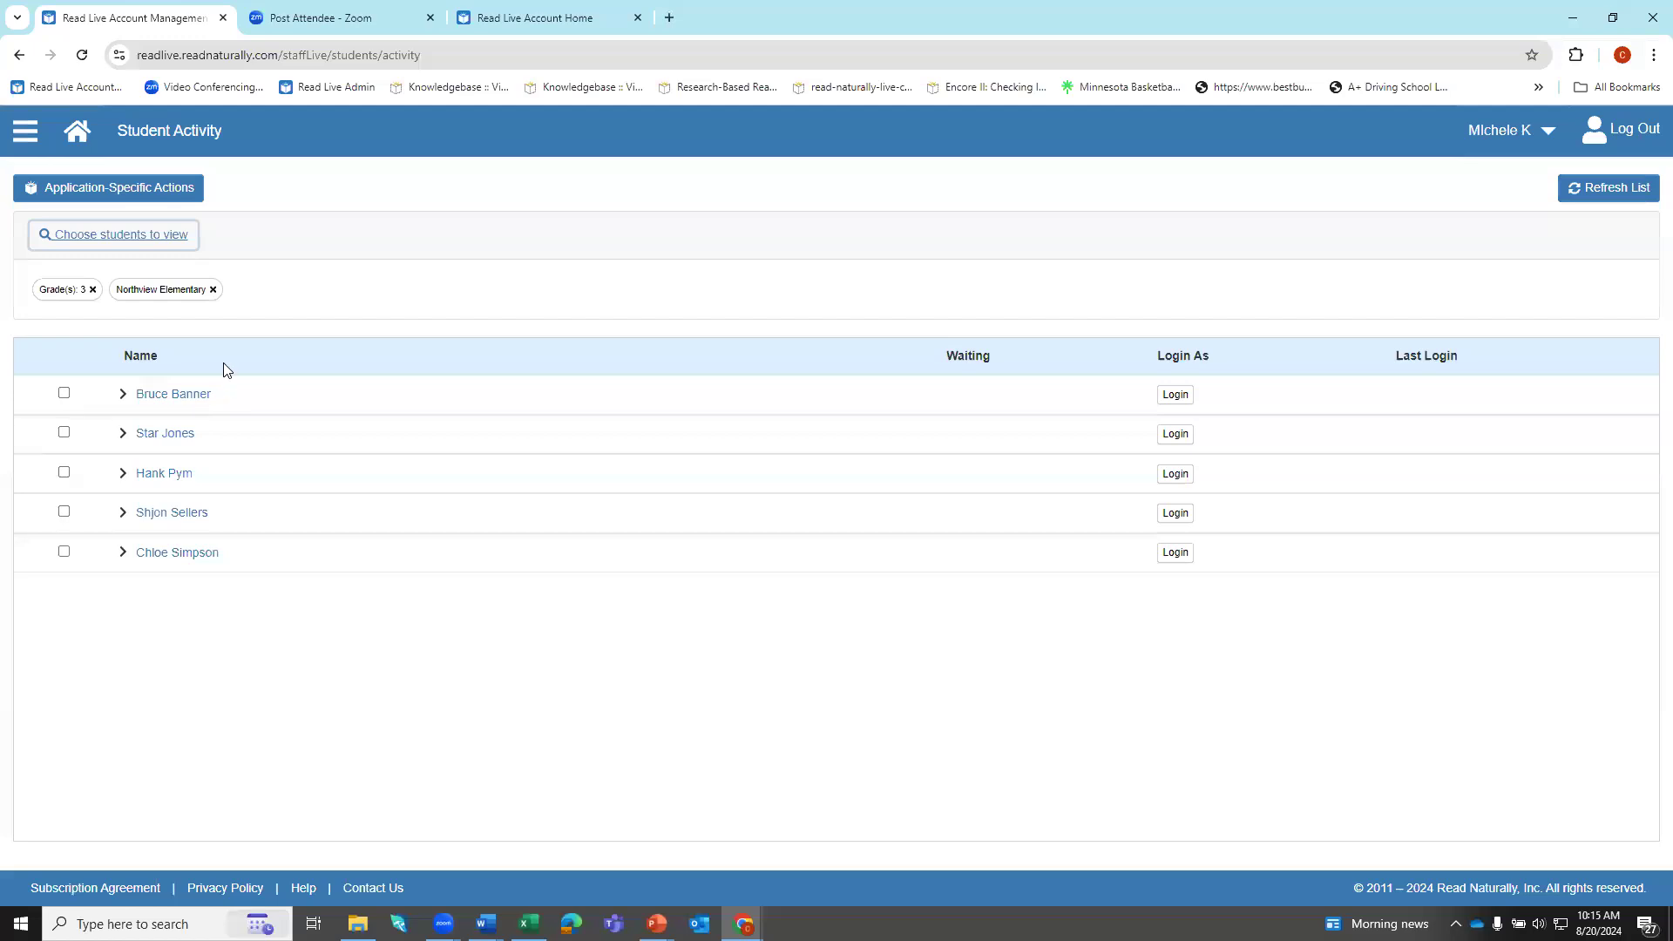
{"action": "left_click", "coordinate": [212, 290]}
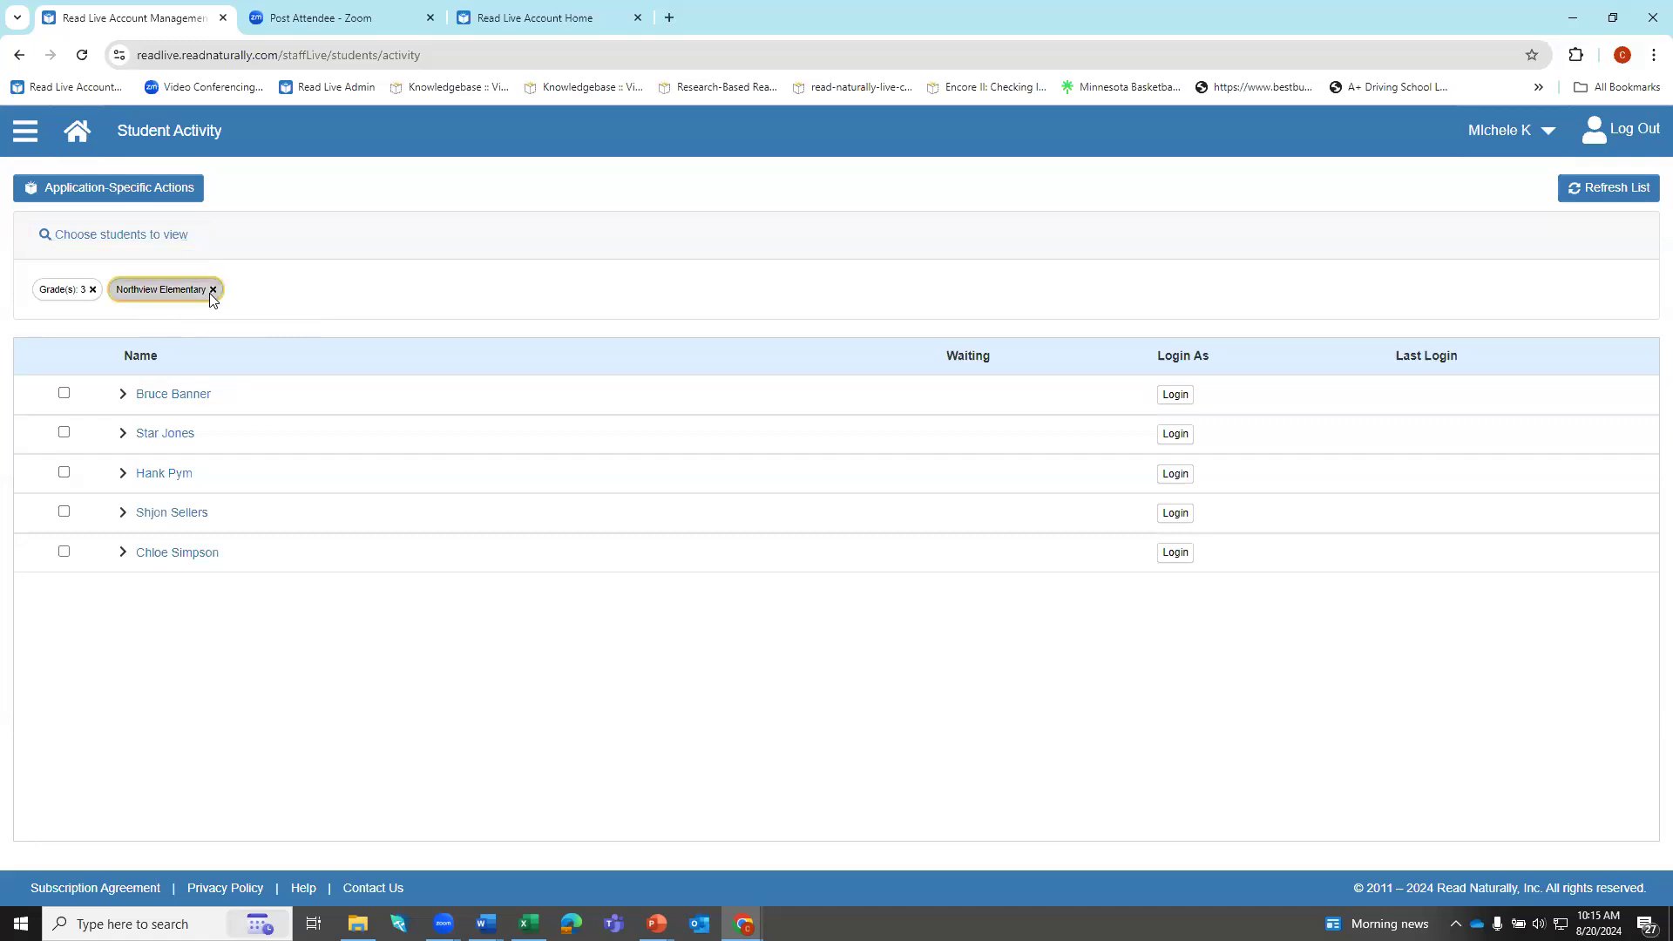
{"action": "left_click", "coordinate": [92, 290]}
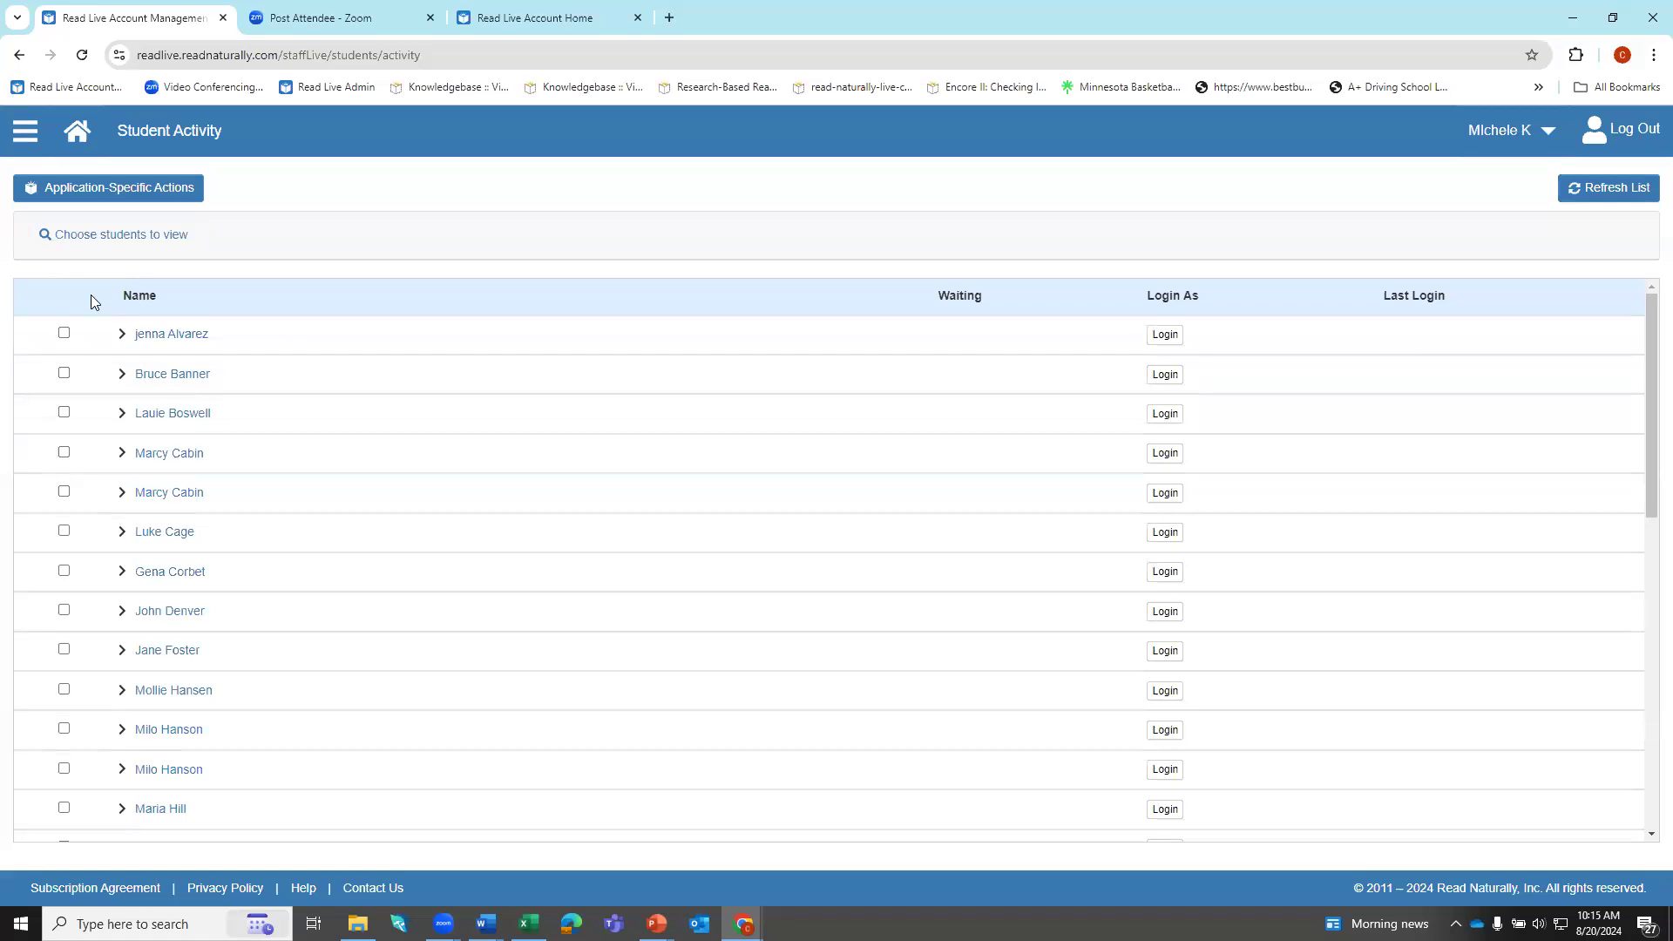
{"action": "left_click", "coordinate": [70, 195]}
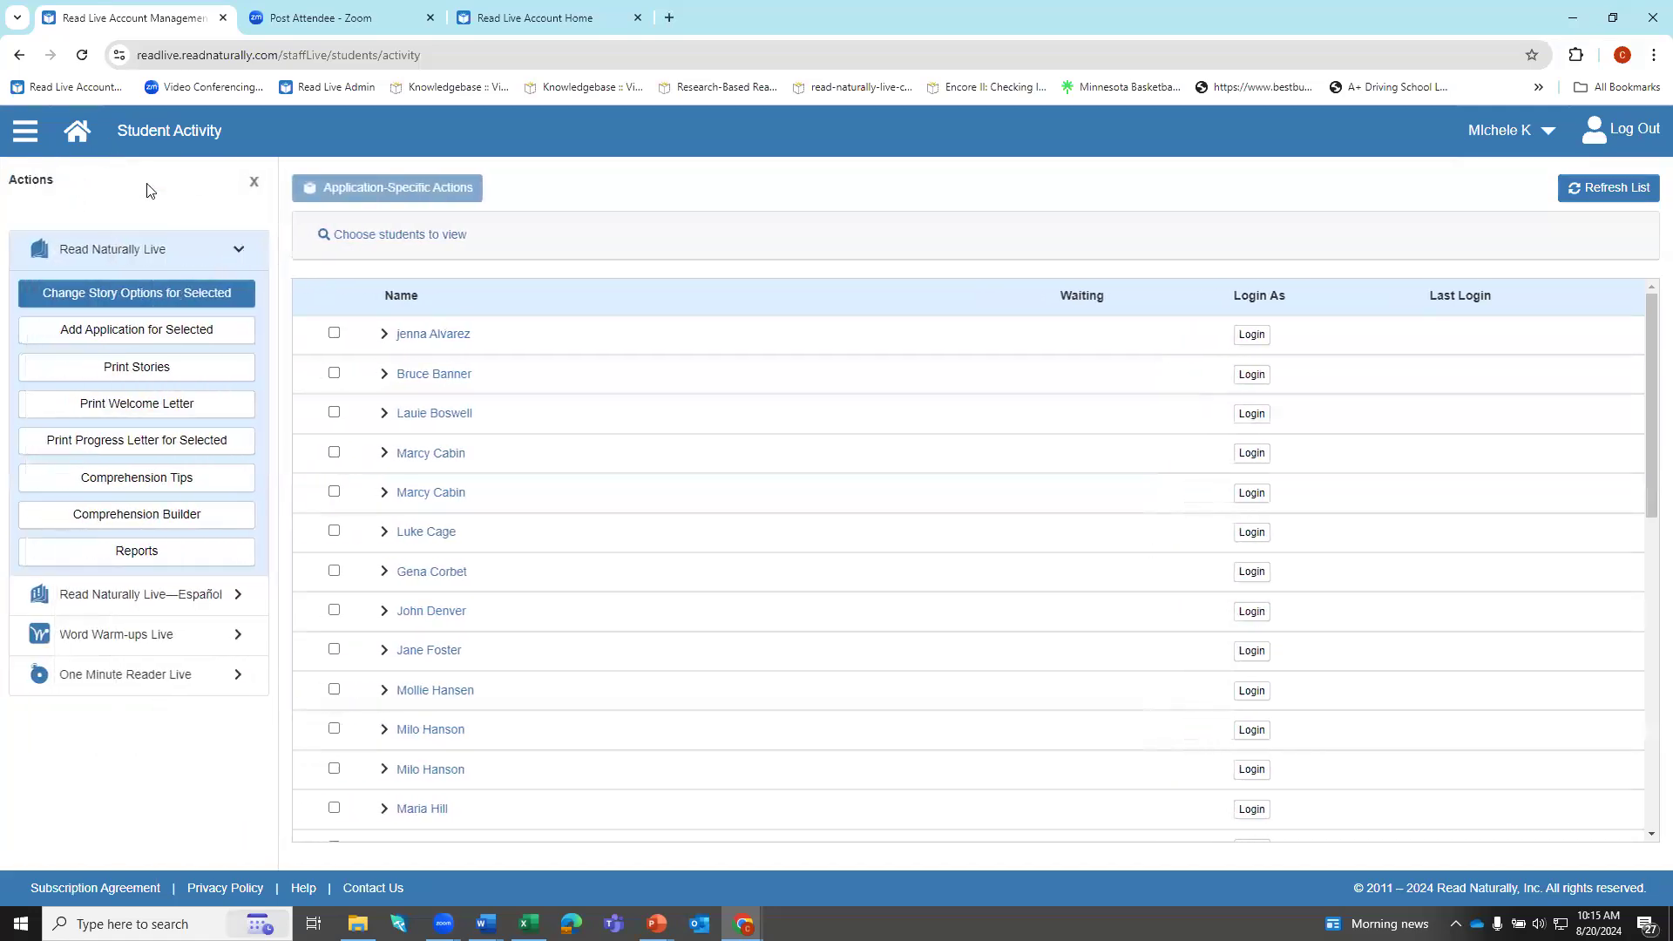
{"action": "left_click", "coordinate": [242, 261]}
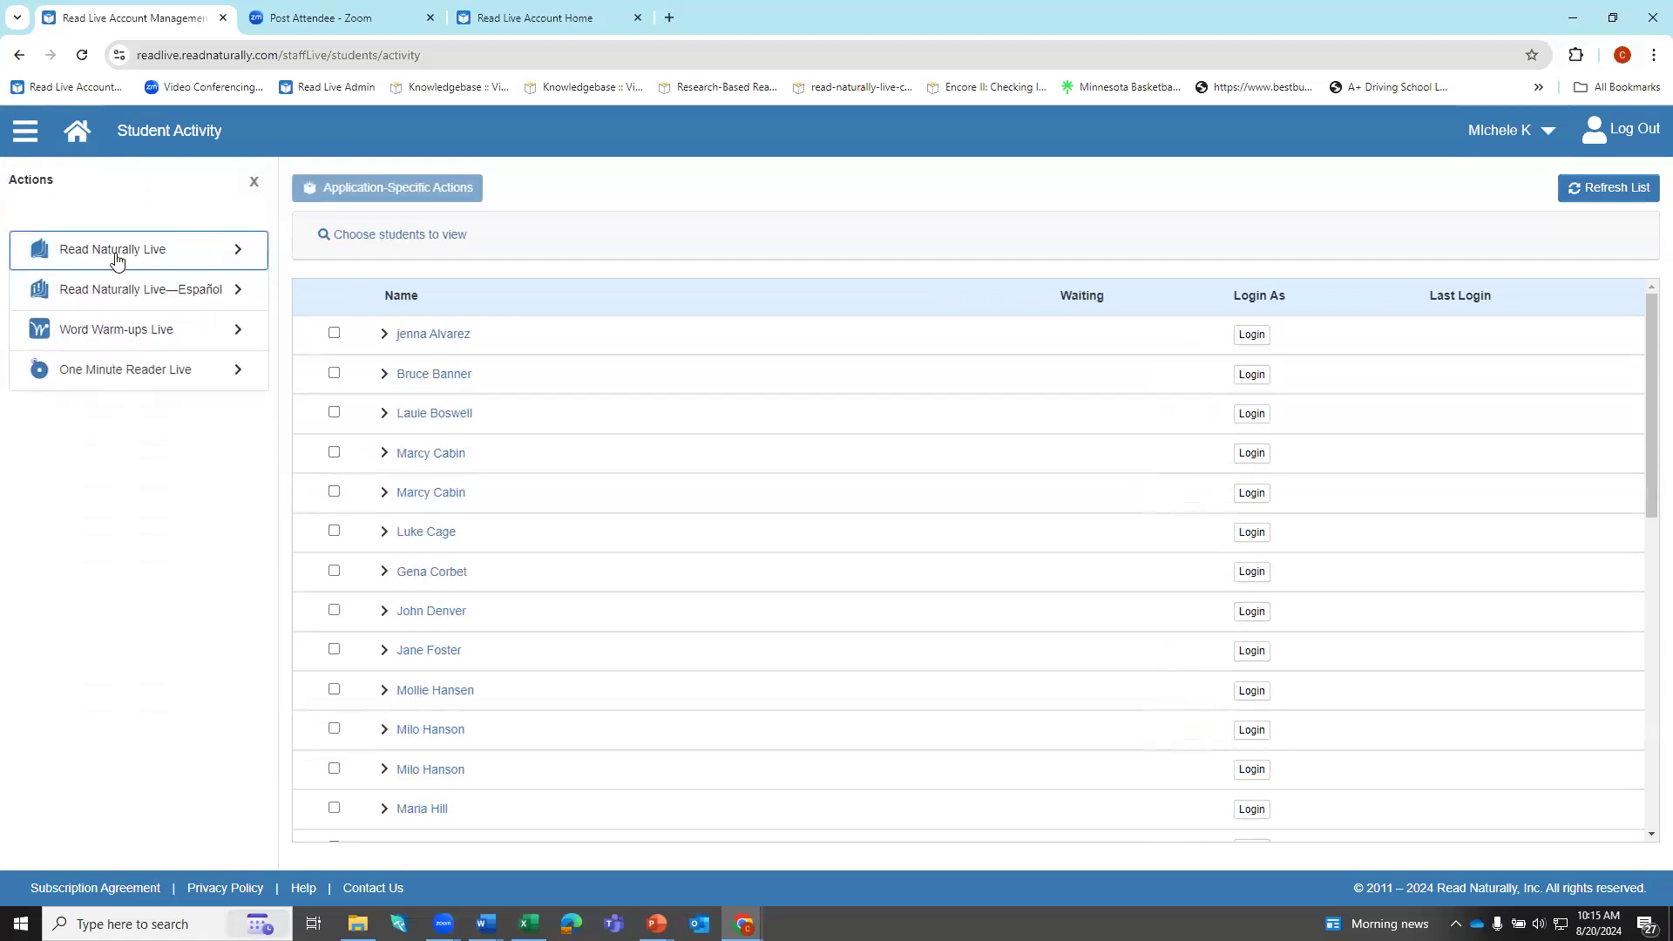
{"action": "left_click", "coordinate": [241, 254]}
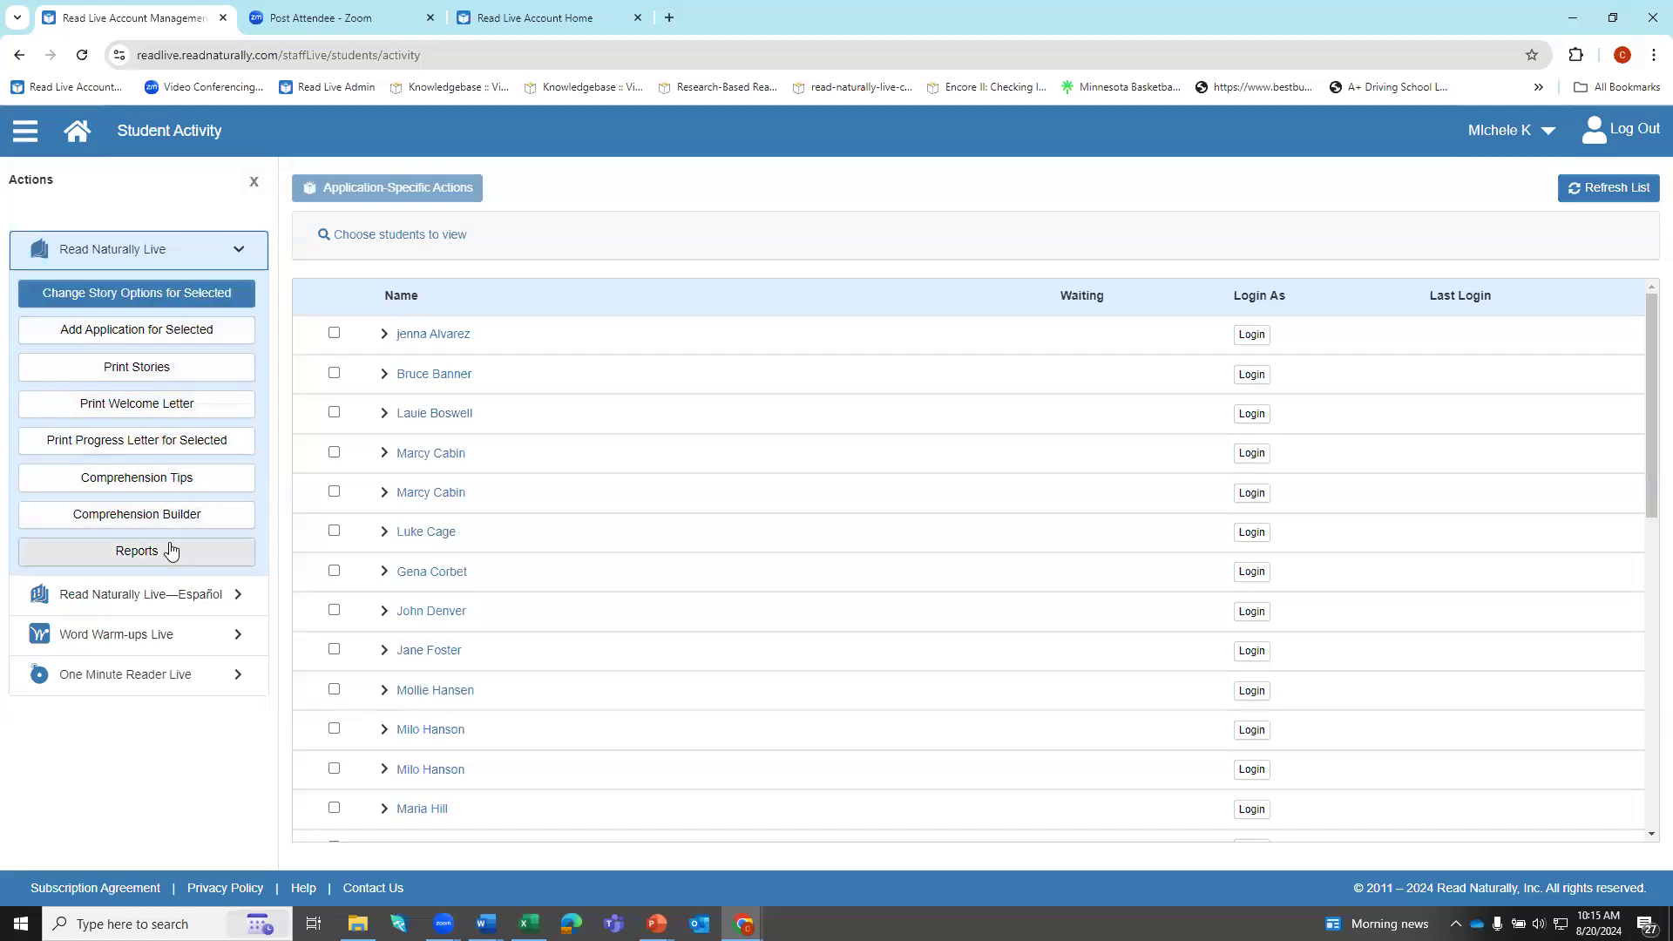
{"action": "left_click", "coordinate": [240, 253]}
{"action": "left_click", "coordinate": [235, 294]}
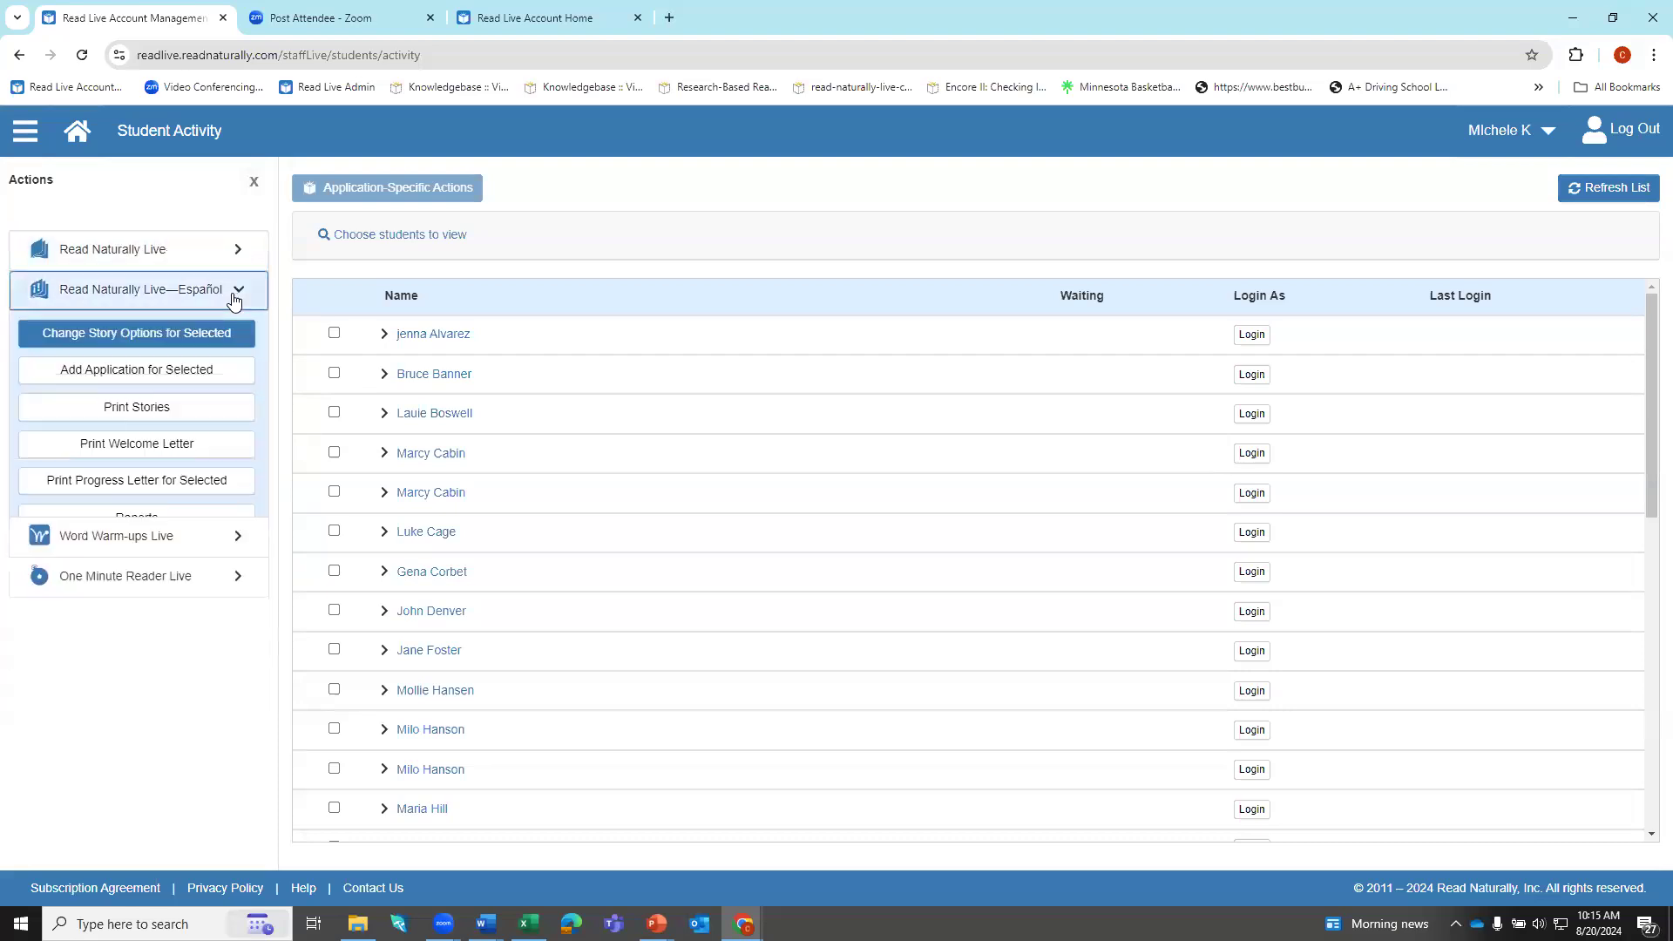
{"action": "left_click", "coordinate": [236, 296]}
{"action": "left_click", "coordinate": [240, 336]}
{"action": "left_click", "coordinate": [239, 335]}
{"action": "left_click", "coordinate": [237, 370]}
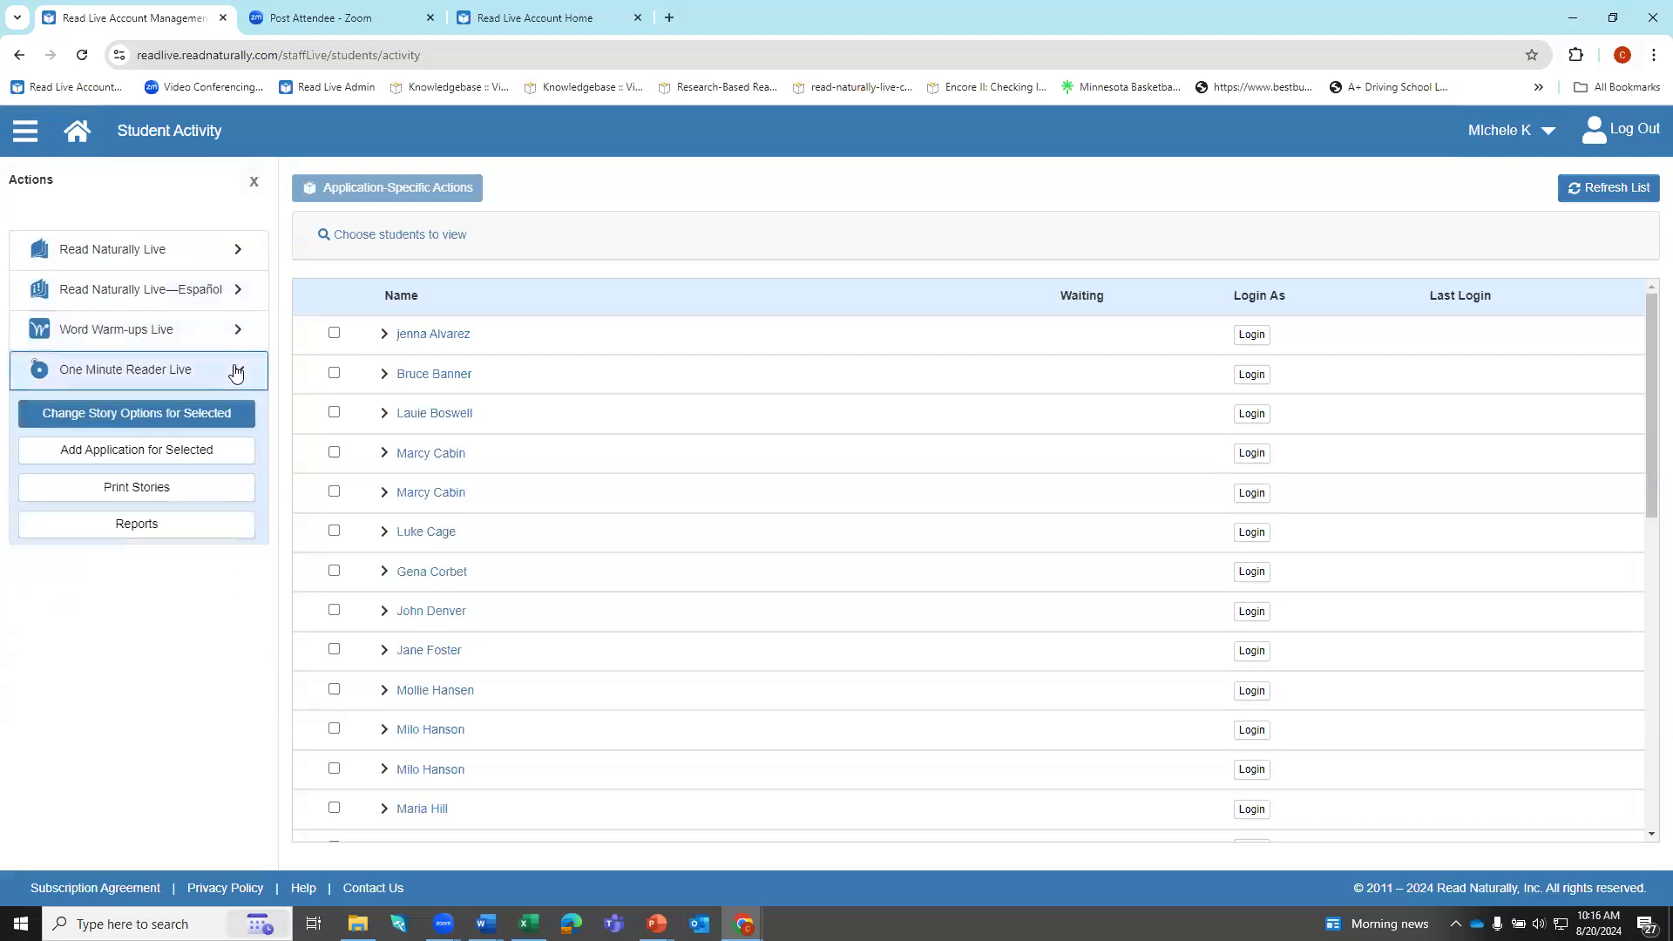
{"action": "left_click", "coordinate": [236, 369]}
{"action": "left_click", "coordinate": [254, 188]}
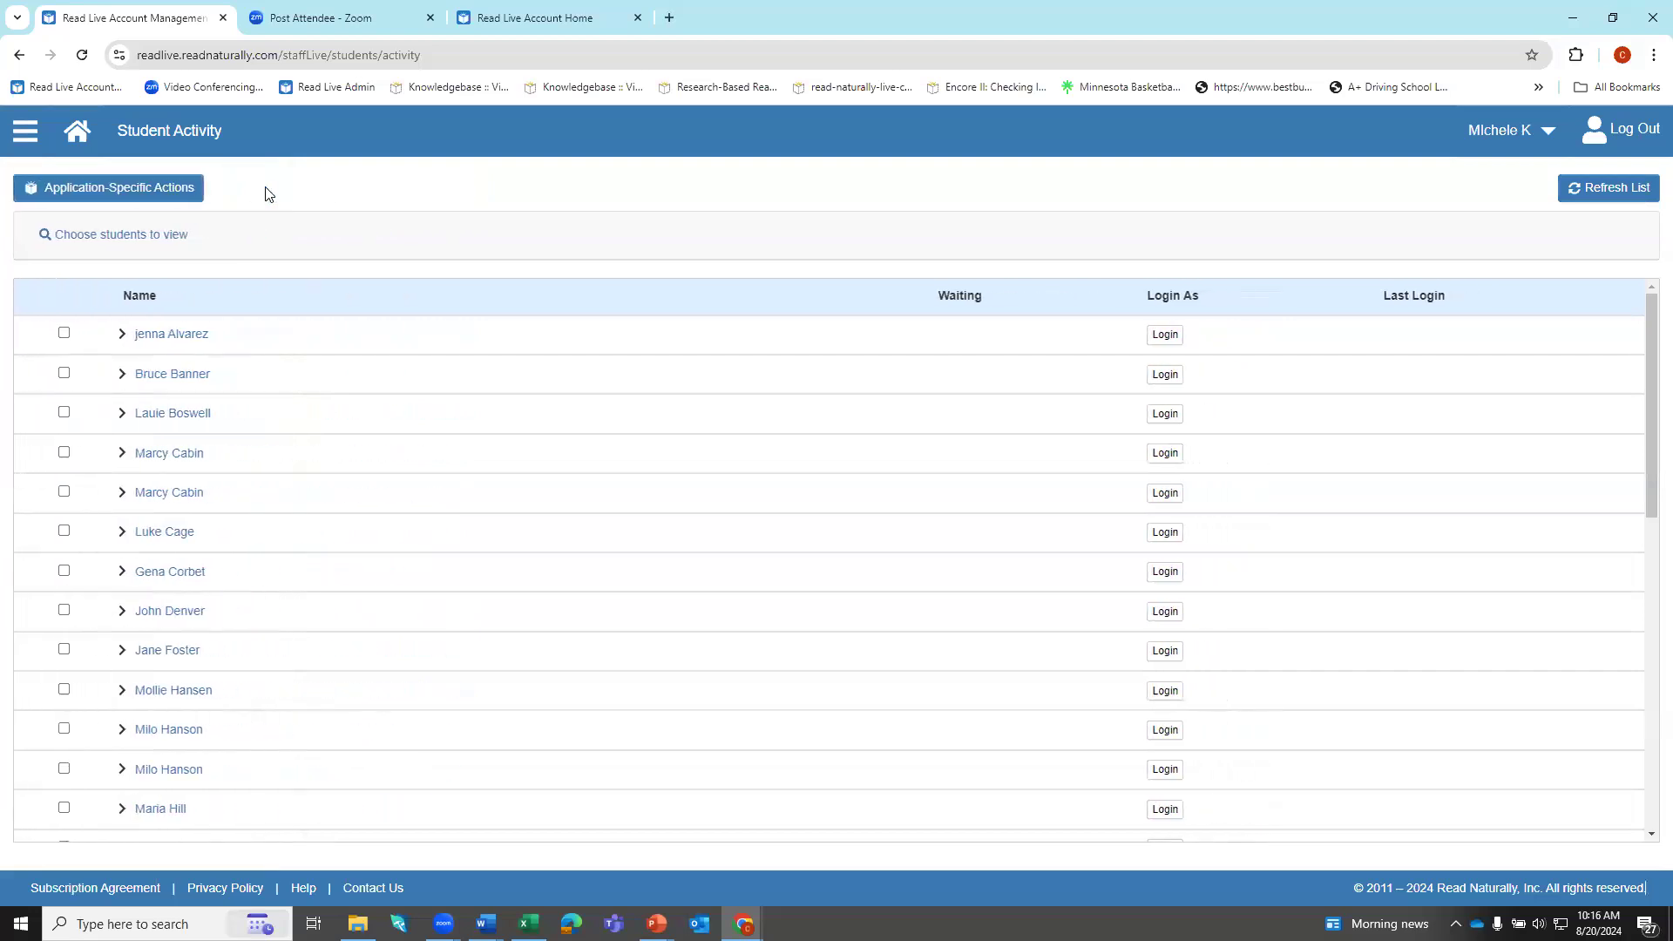
Step: Expand the second student's entry and briefly show the Read Naturally Live report options
{"action": "left_click", "coordinate": [122, 375]}
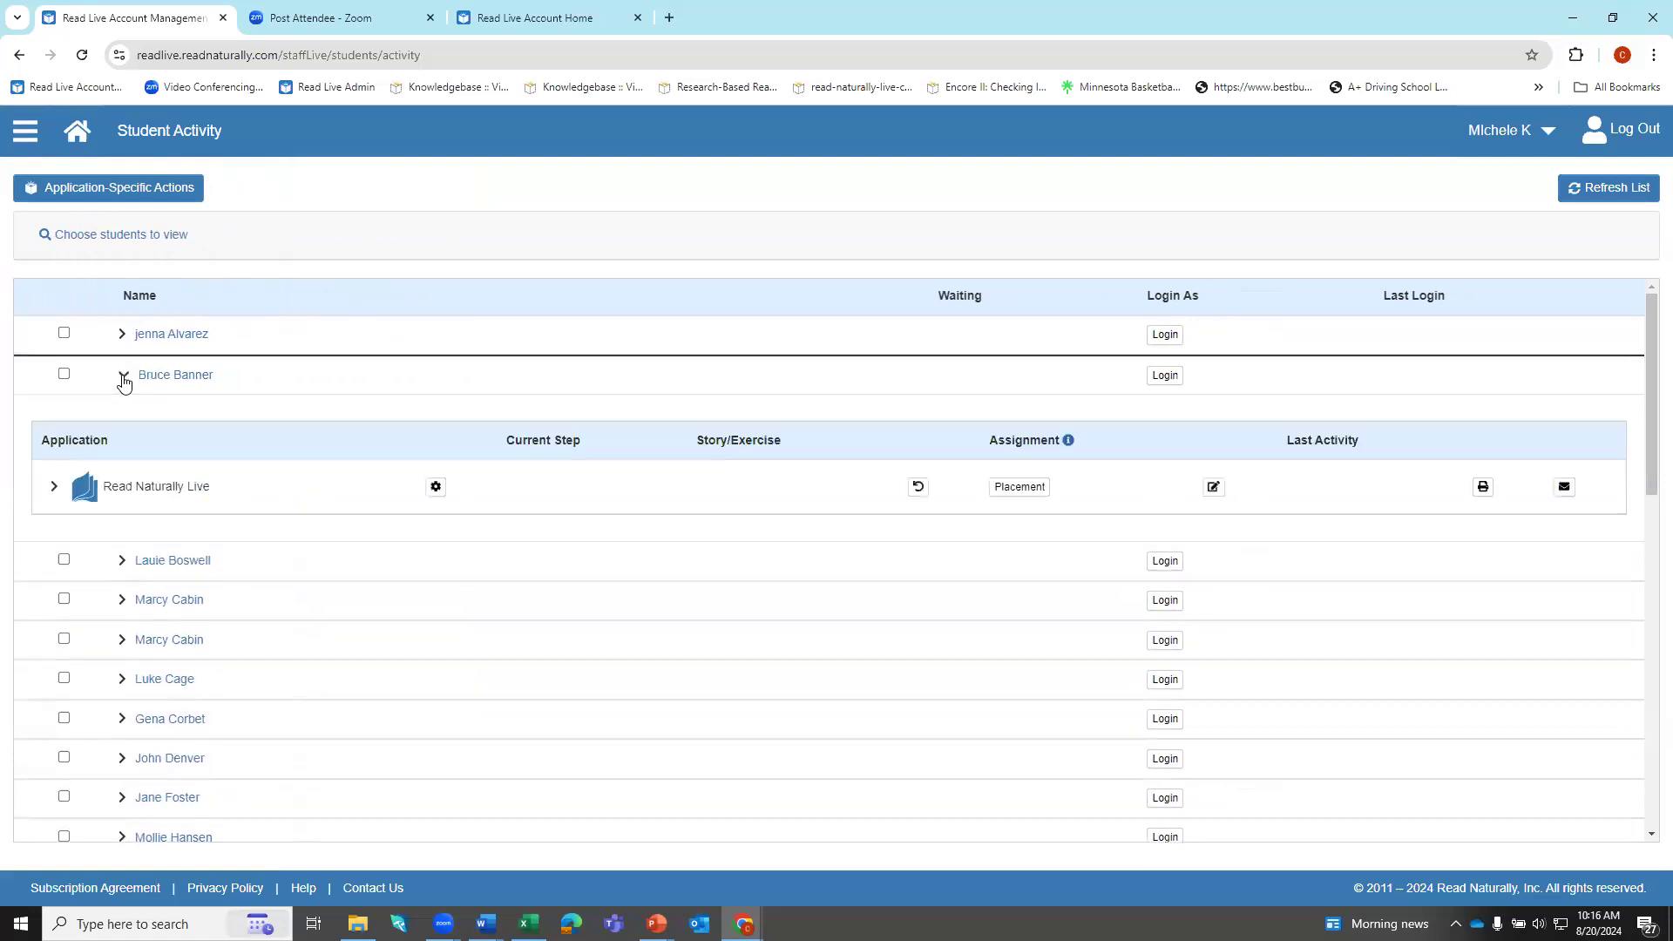
{"action": "left_click", "coordinate": [123, 378]}
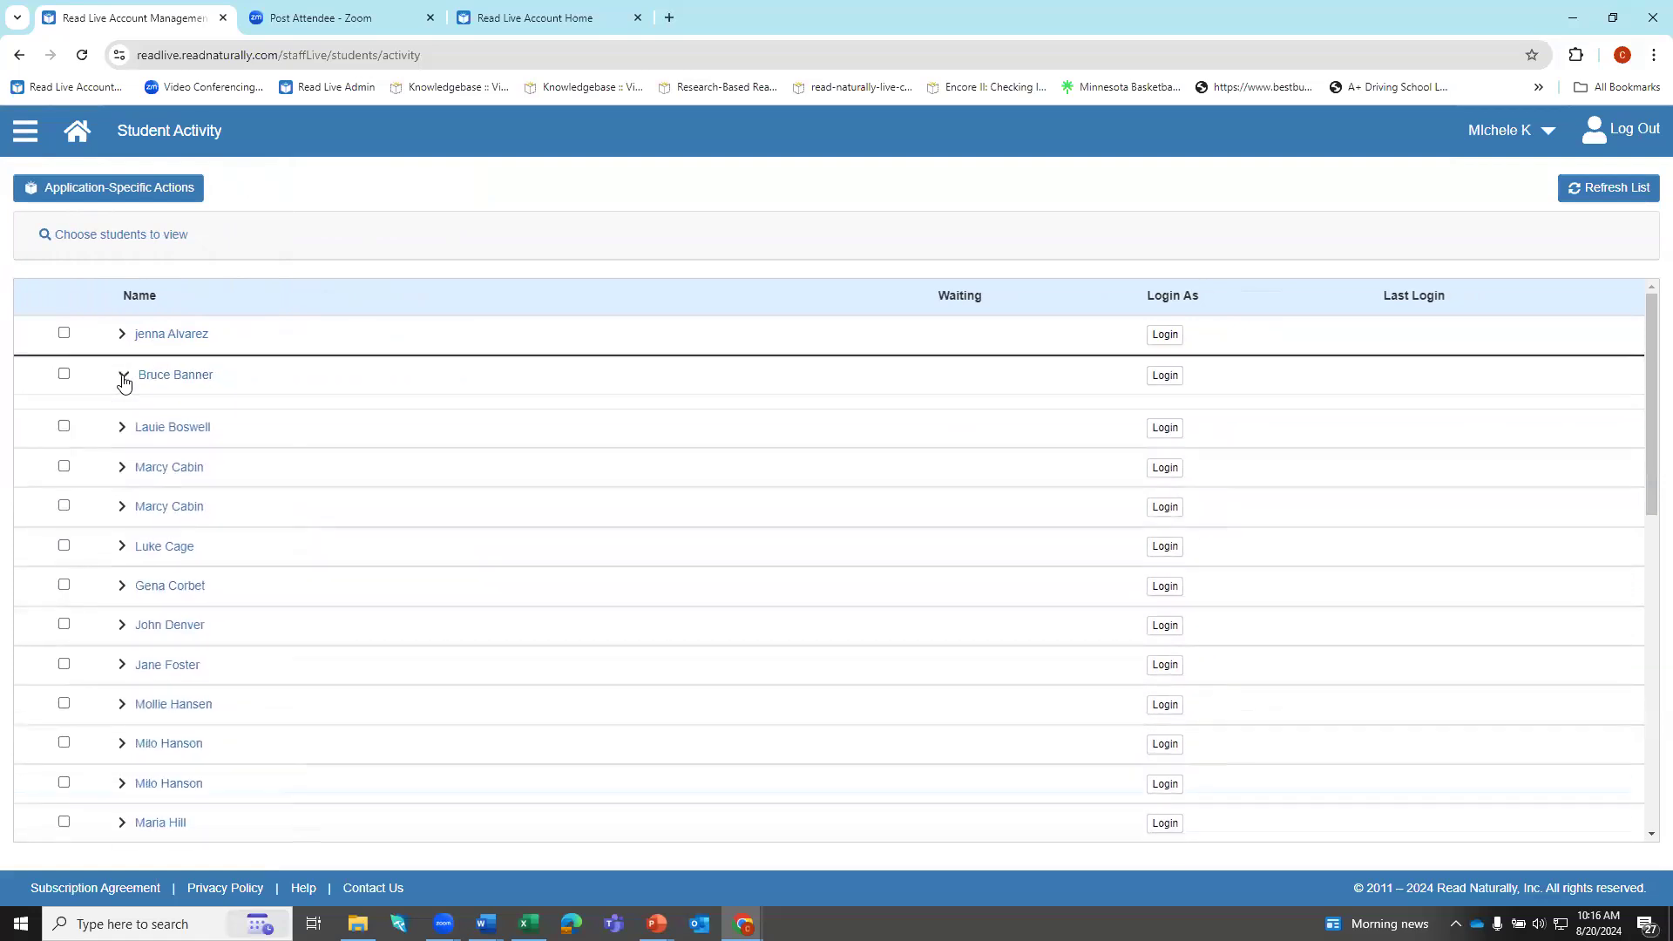
{"action": "left_click", "coordinate": [123, 378]}
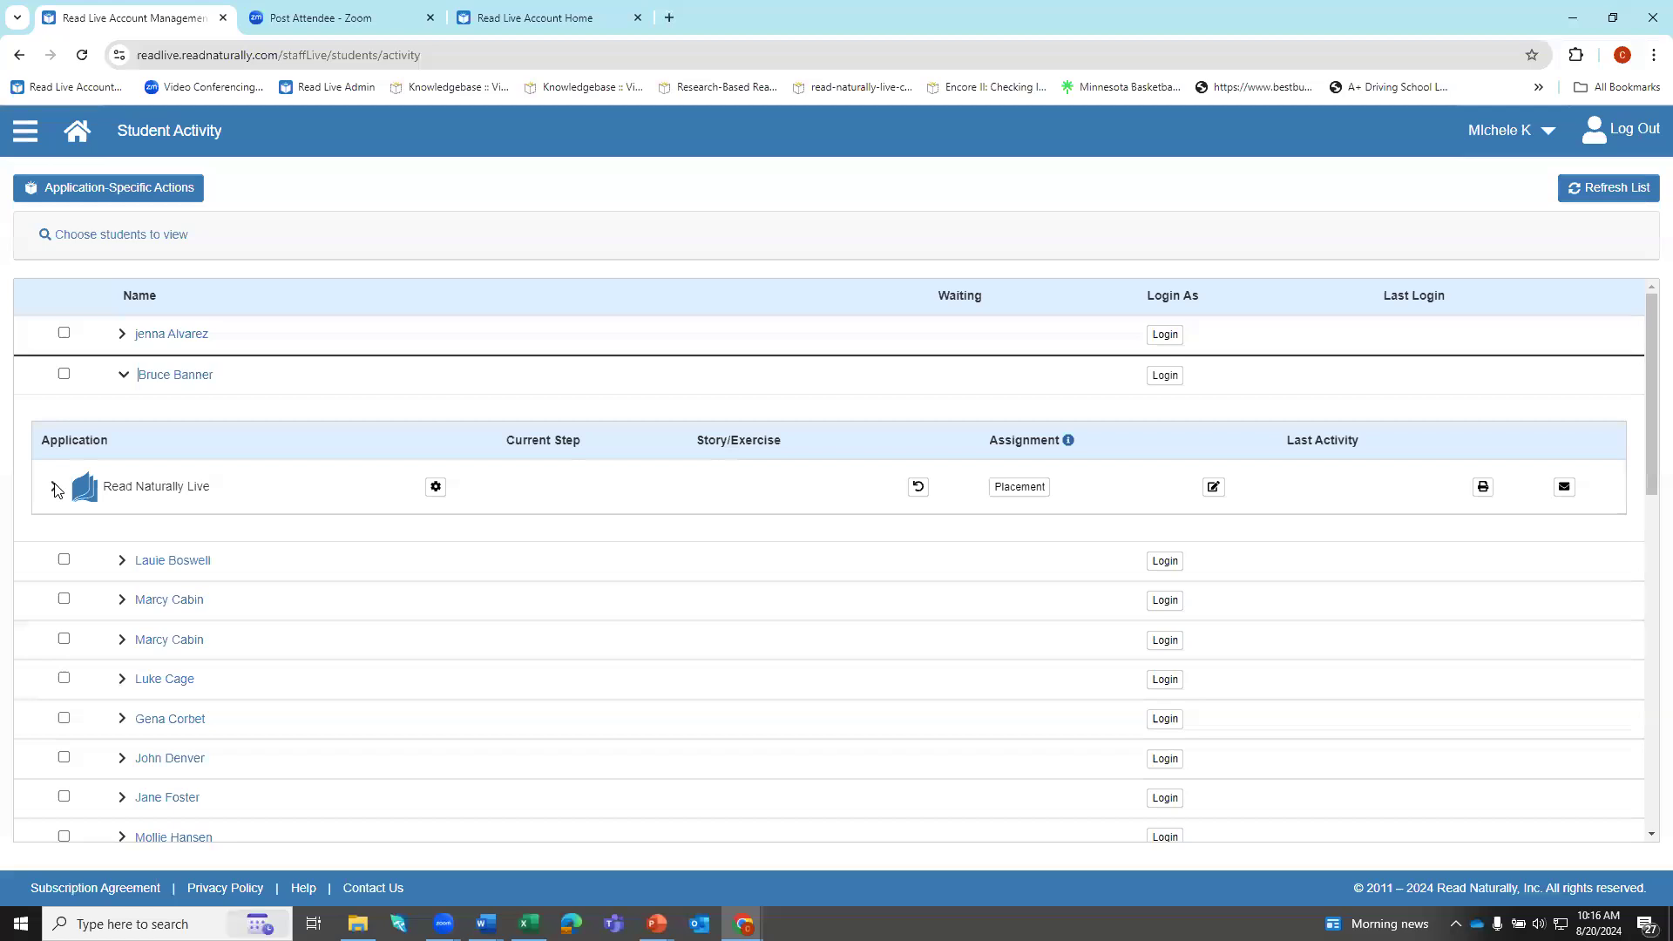
{"action": "left_click", "coordinate": [54, 488]}
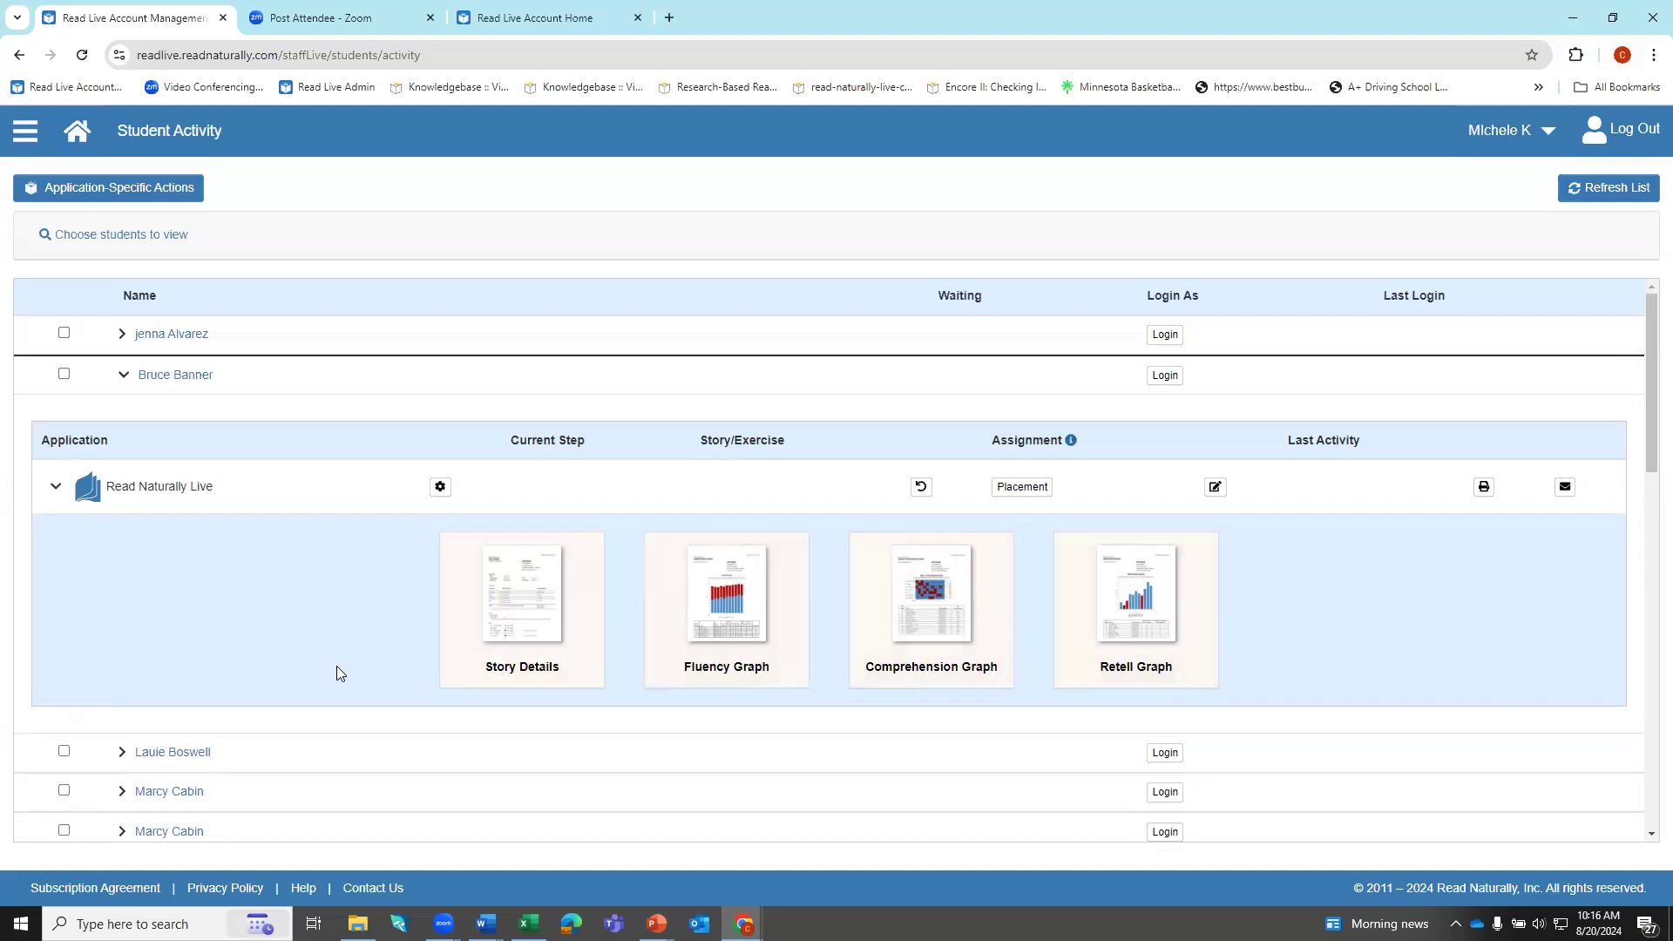
{"action": "left_click", "coordinate": [54, 490]}
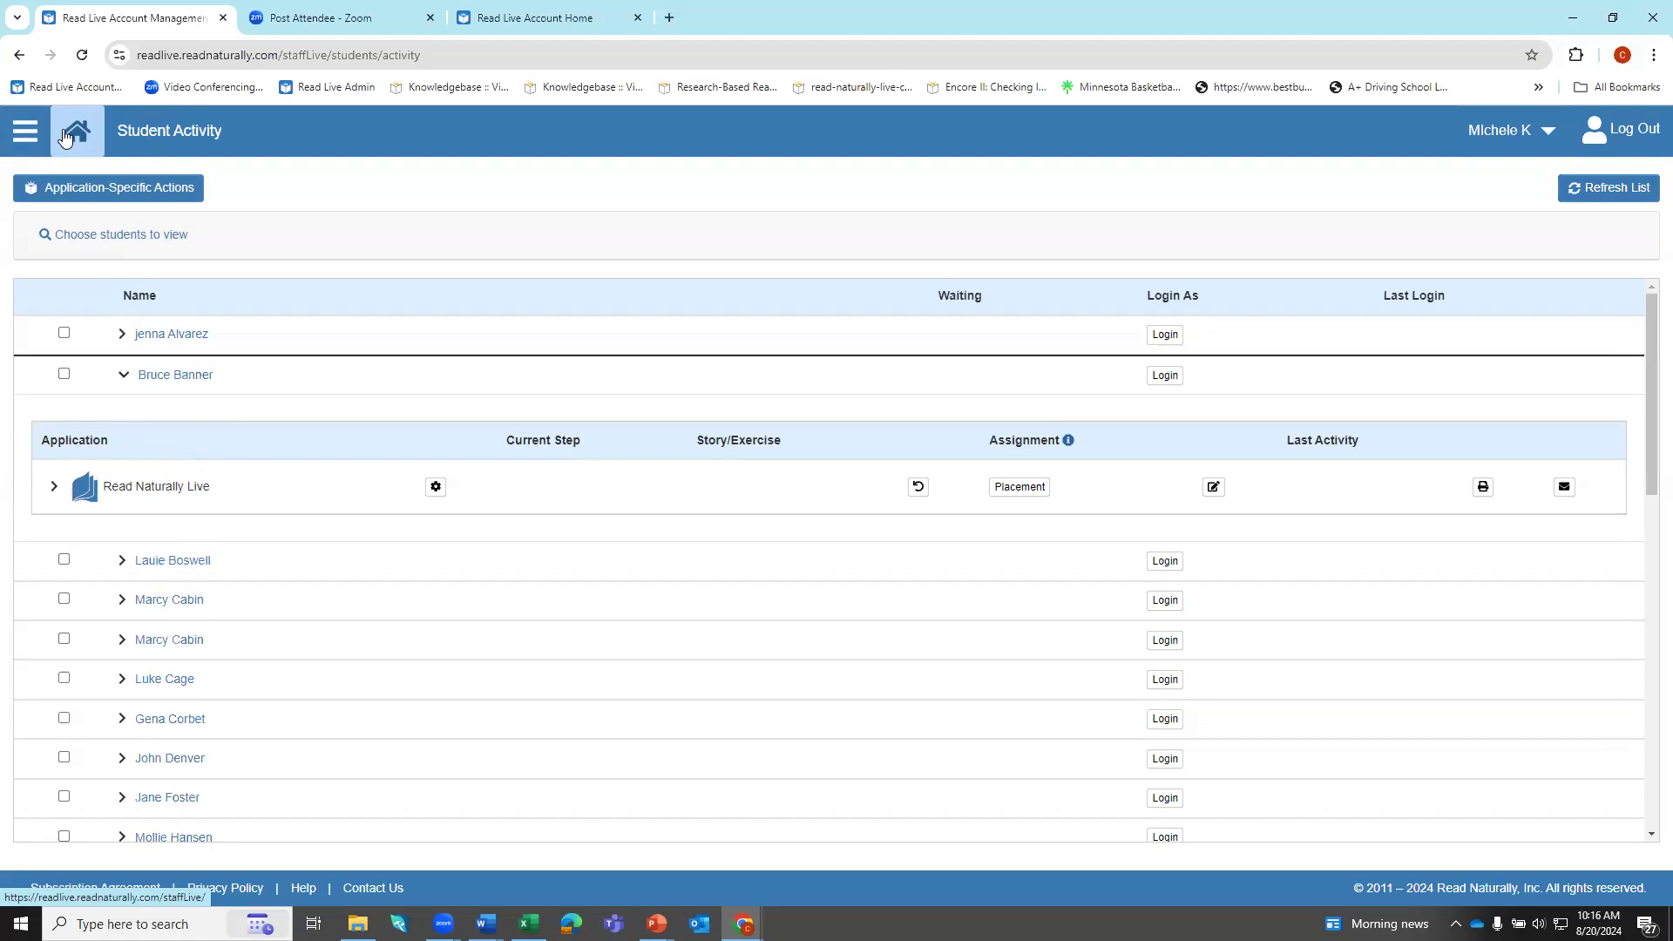
Step: Go Home, open Student Administration, then open New School Year Administration
{"action": "left_click", "coordinate": [65, 136]}
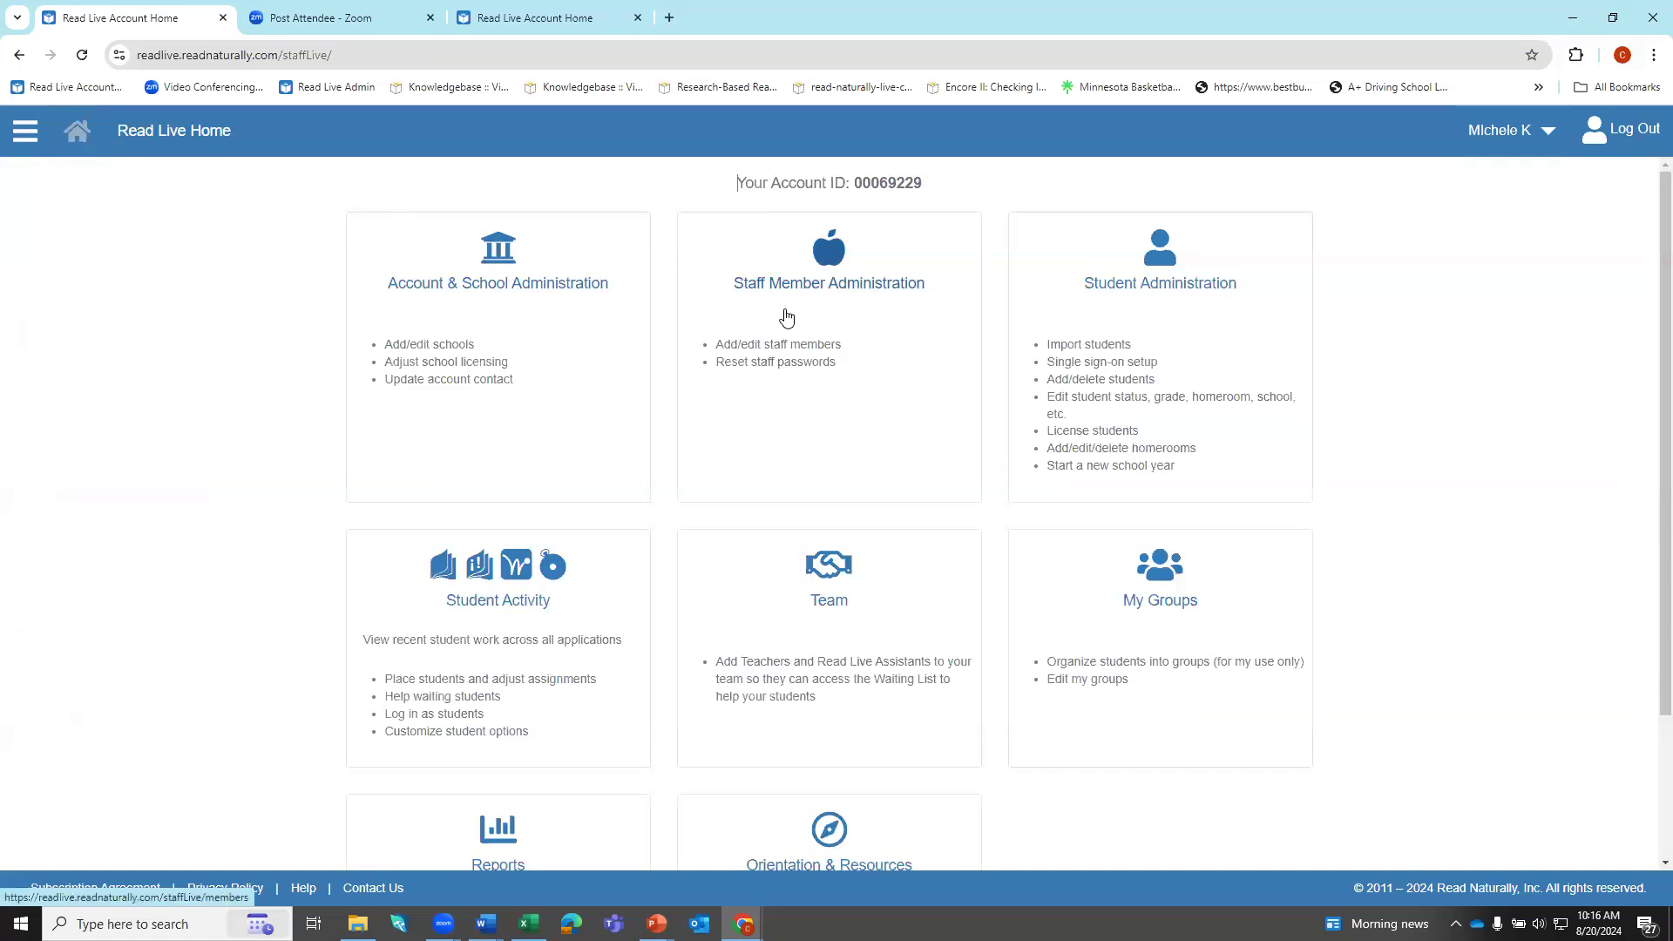
{"action": "left_click", "coordinate": [1152, 323]}
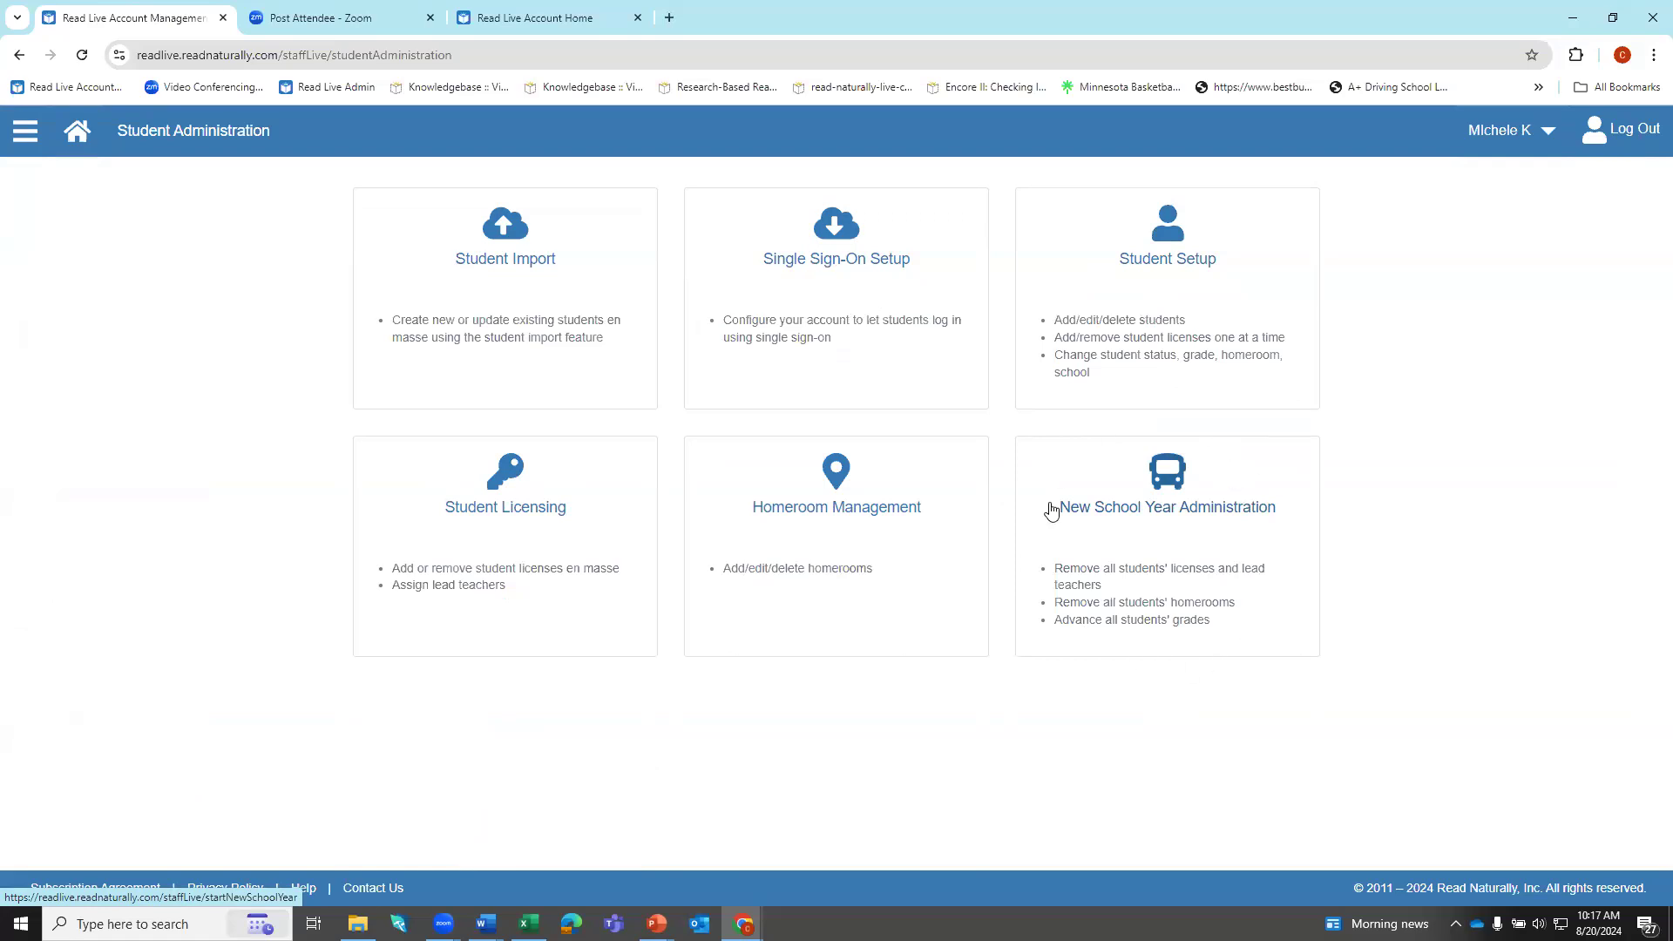
{"action": "left_click", "coordinate": [1156, 550]}
Step: Review the page's grade-advance, homeroom-removal and license retain/remove options
{"action": "left_click_drag", "start_coordinate": [41, 181], "coordinate": [471, 194]}
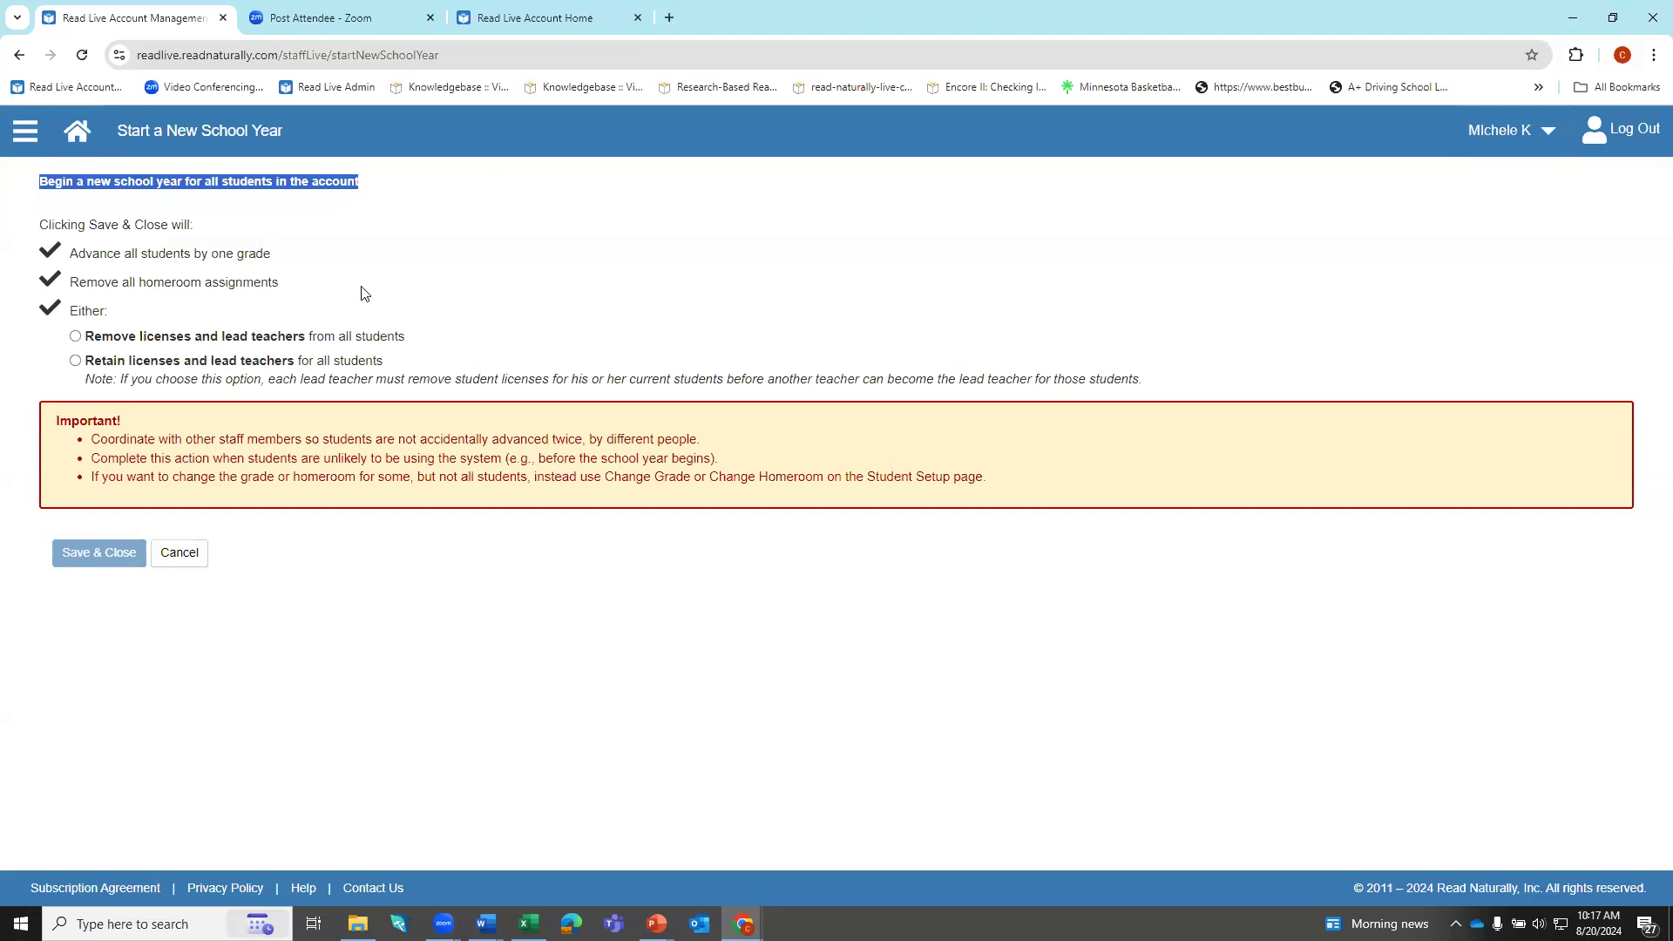
{"action": "double_click", "coordinate": [257, 253]}
{"action": "left_click_drag", "start_coordinate": [208, 250], "coordinate": [77, 250]}
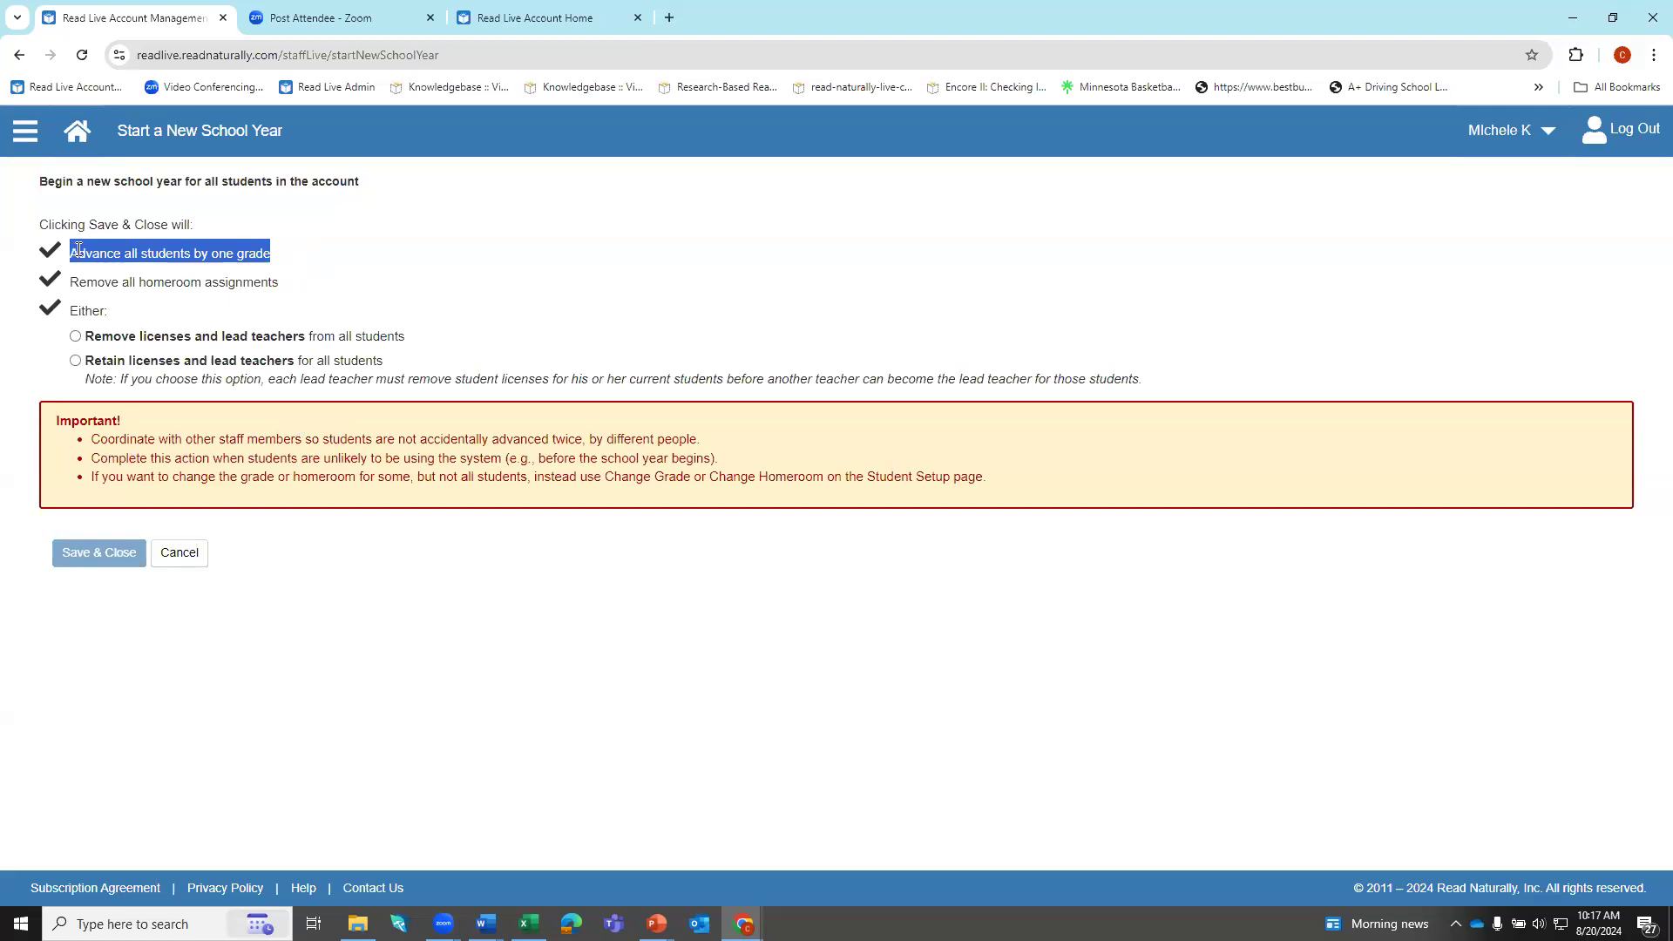
{"action": "left_click_drag", "start_coordinate": [292, 286], "coordinate": [73, 282]}
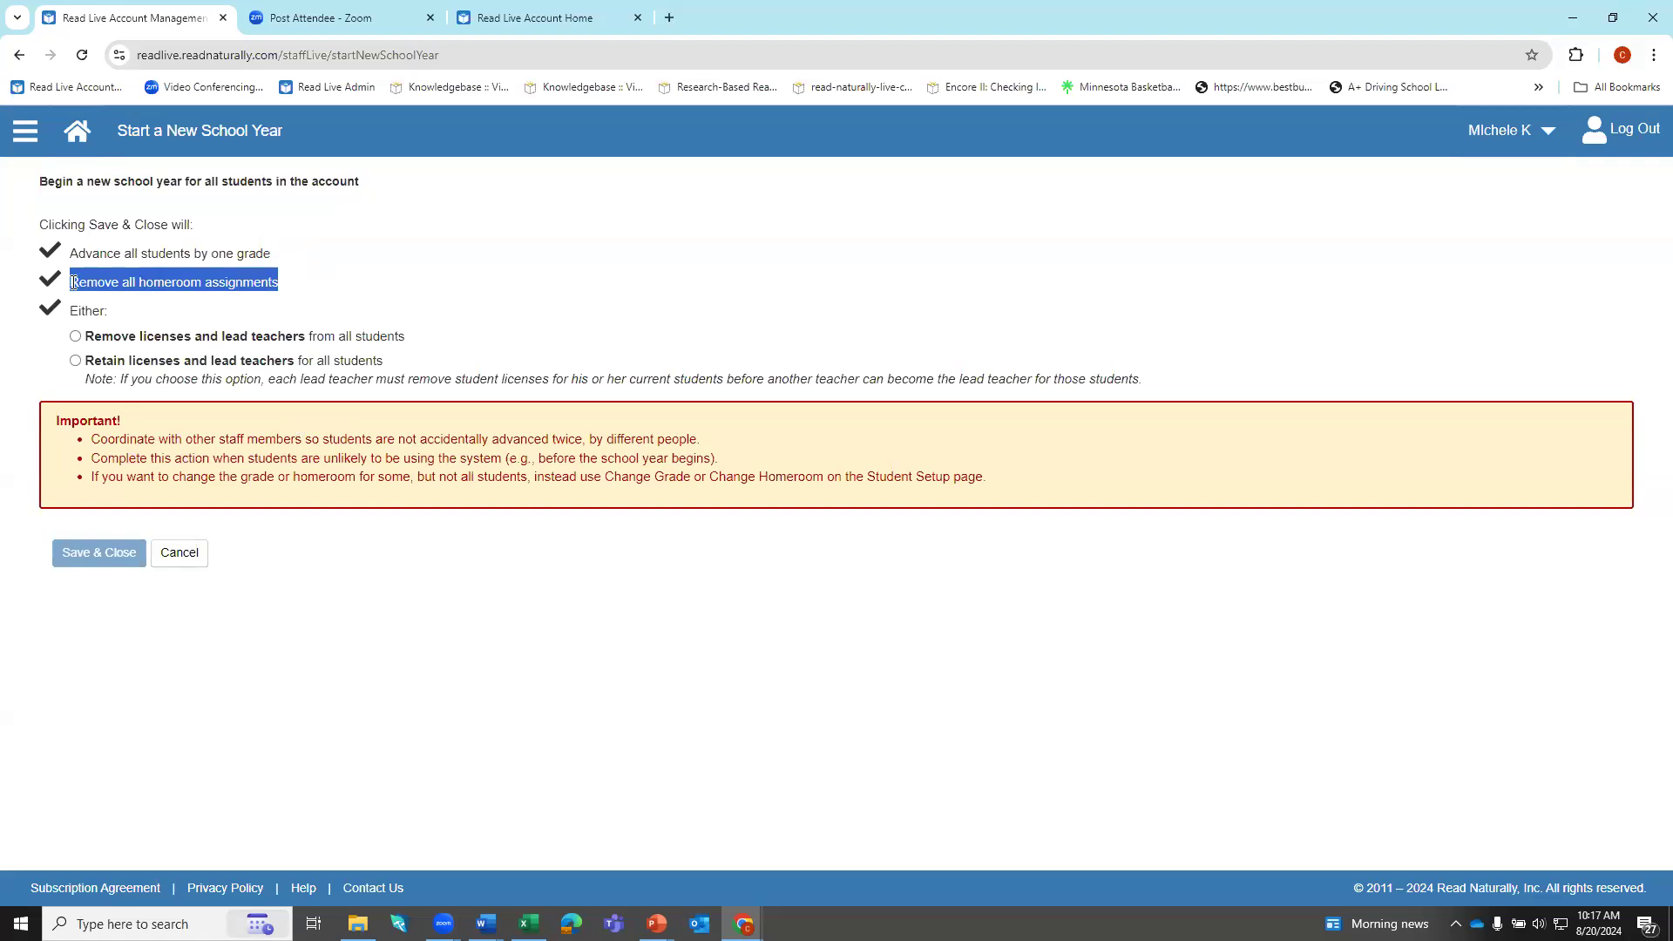
{"action": "left_click_drag", "start_coordinate": [427, 340], "coordinate": [85, 343]}
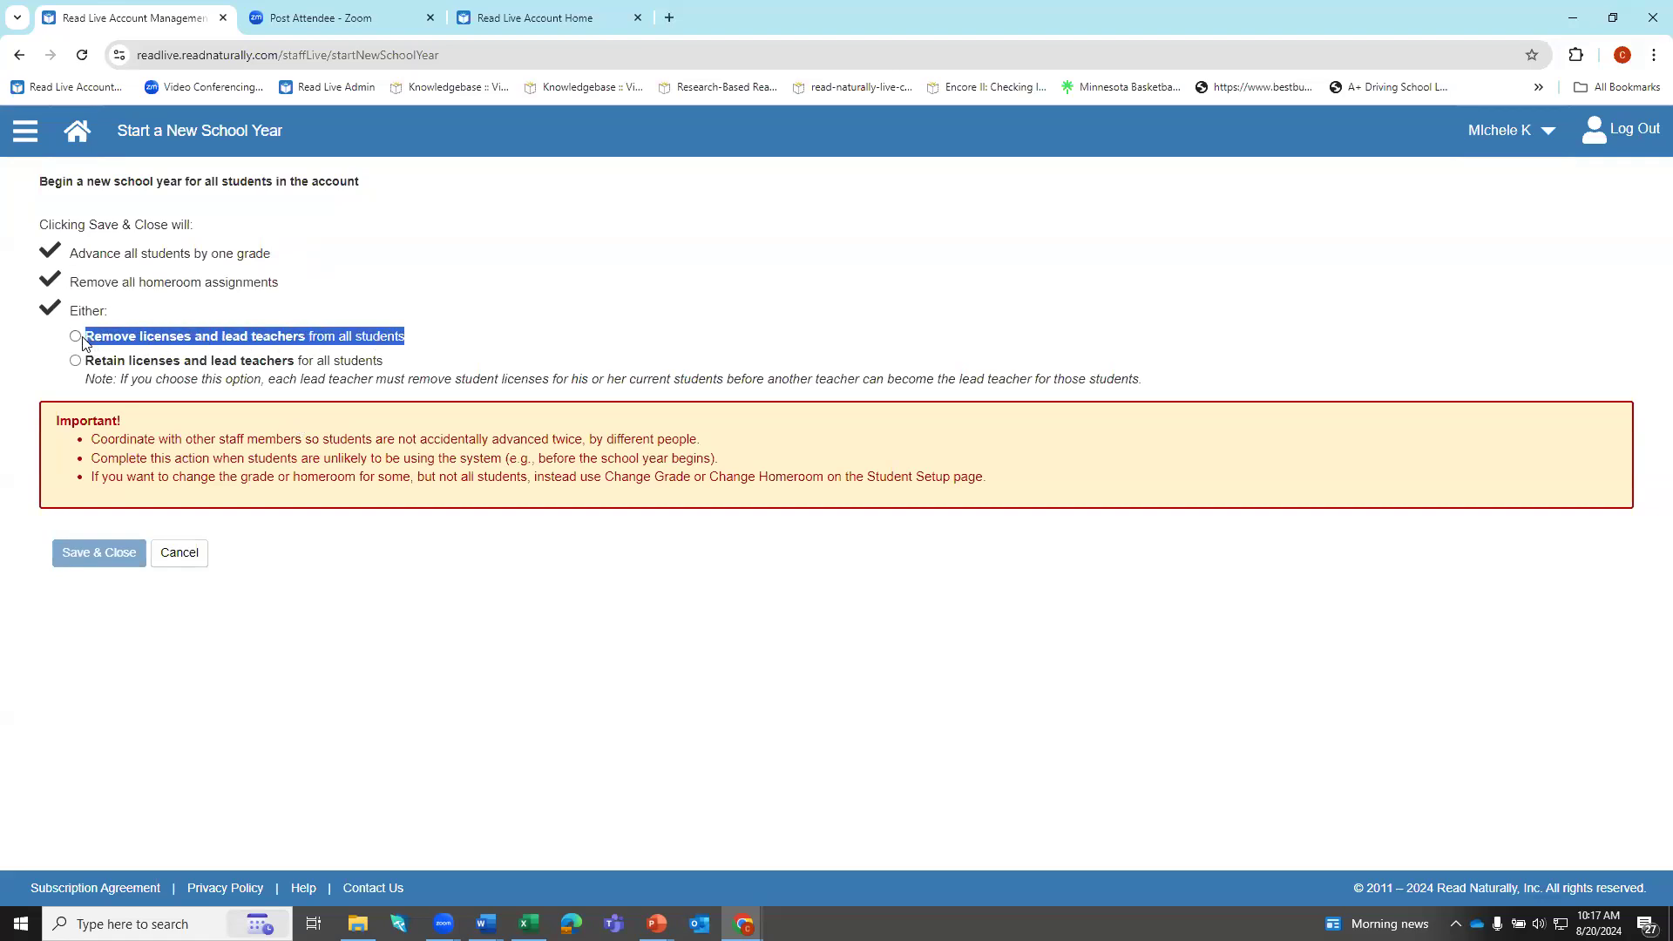
{"action": "left_click_drag", "start_coordinate": [441, 366], "coordinate": [87, 369]}
Step: Select 'Remove licenses and lead teachers from all students'
{"action": "left_click", "coordinate": [75, 360]}
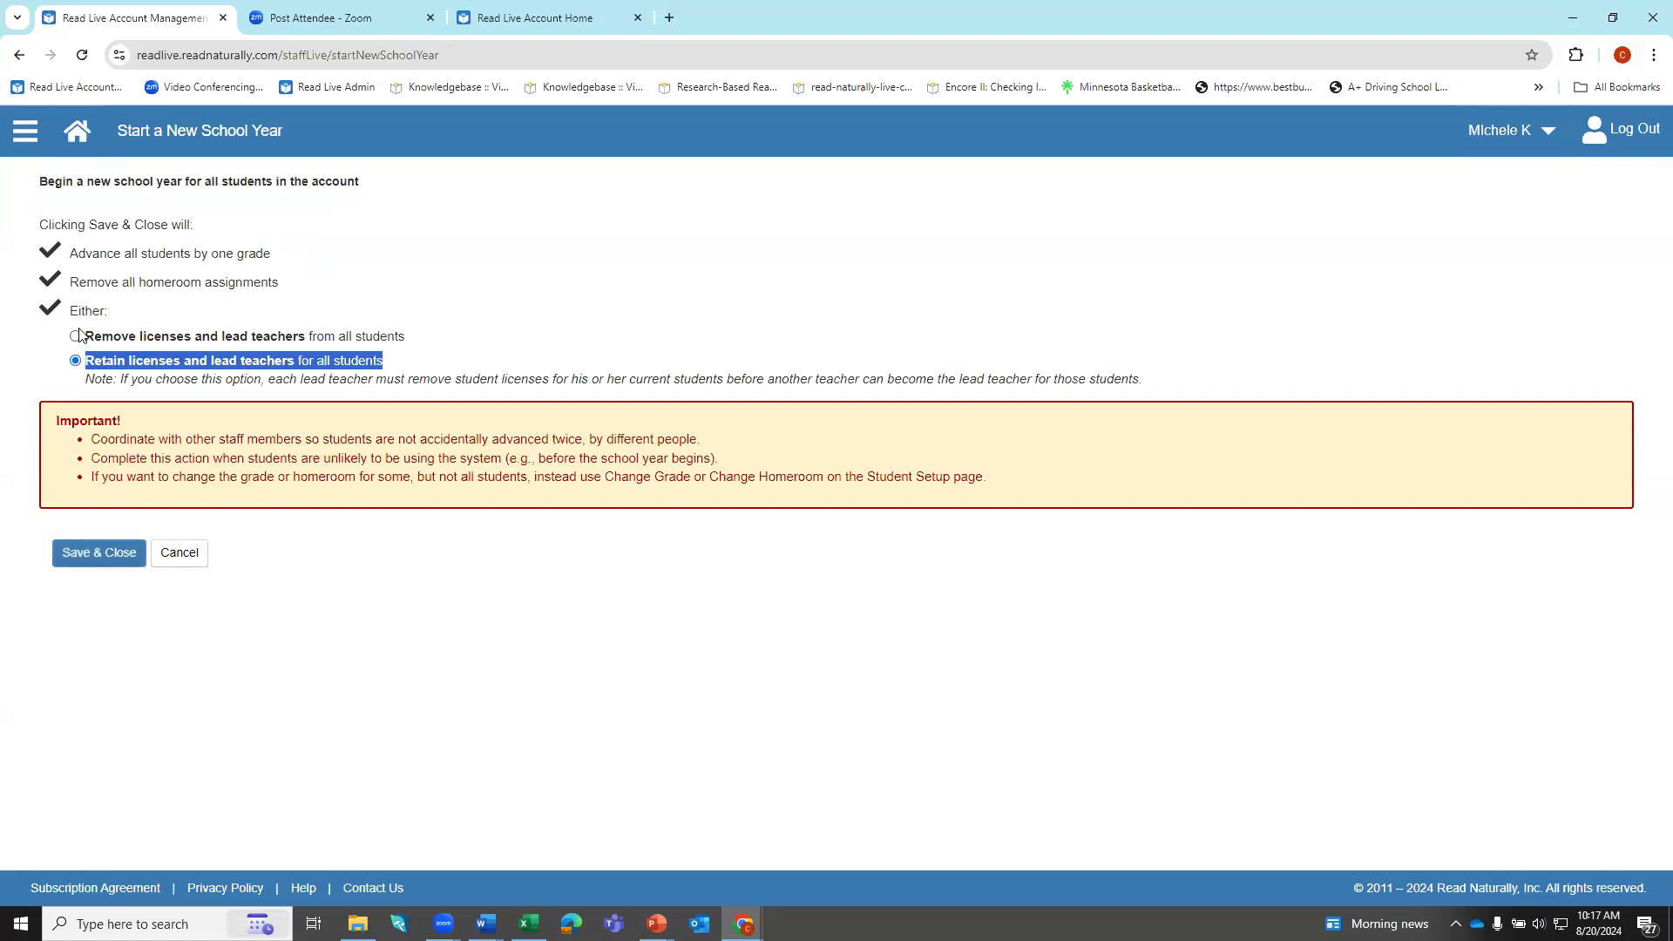
{"action": "left_click", "coordinate": [75, 338]}
{"action": "left_click", "coordinate": [75, 360]}
{"action": "left_click", "coordinate": [74, 337]}
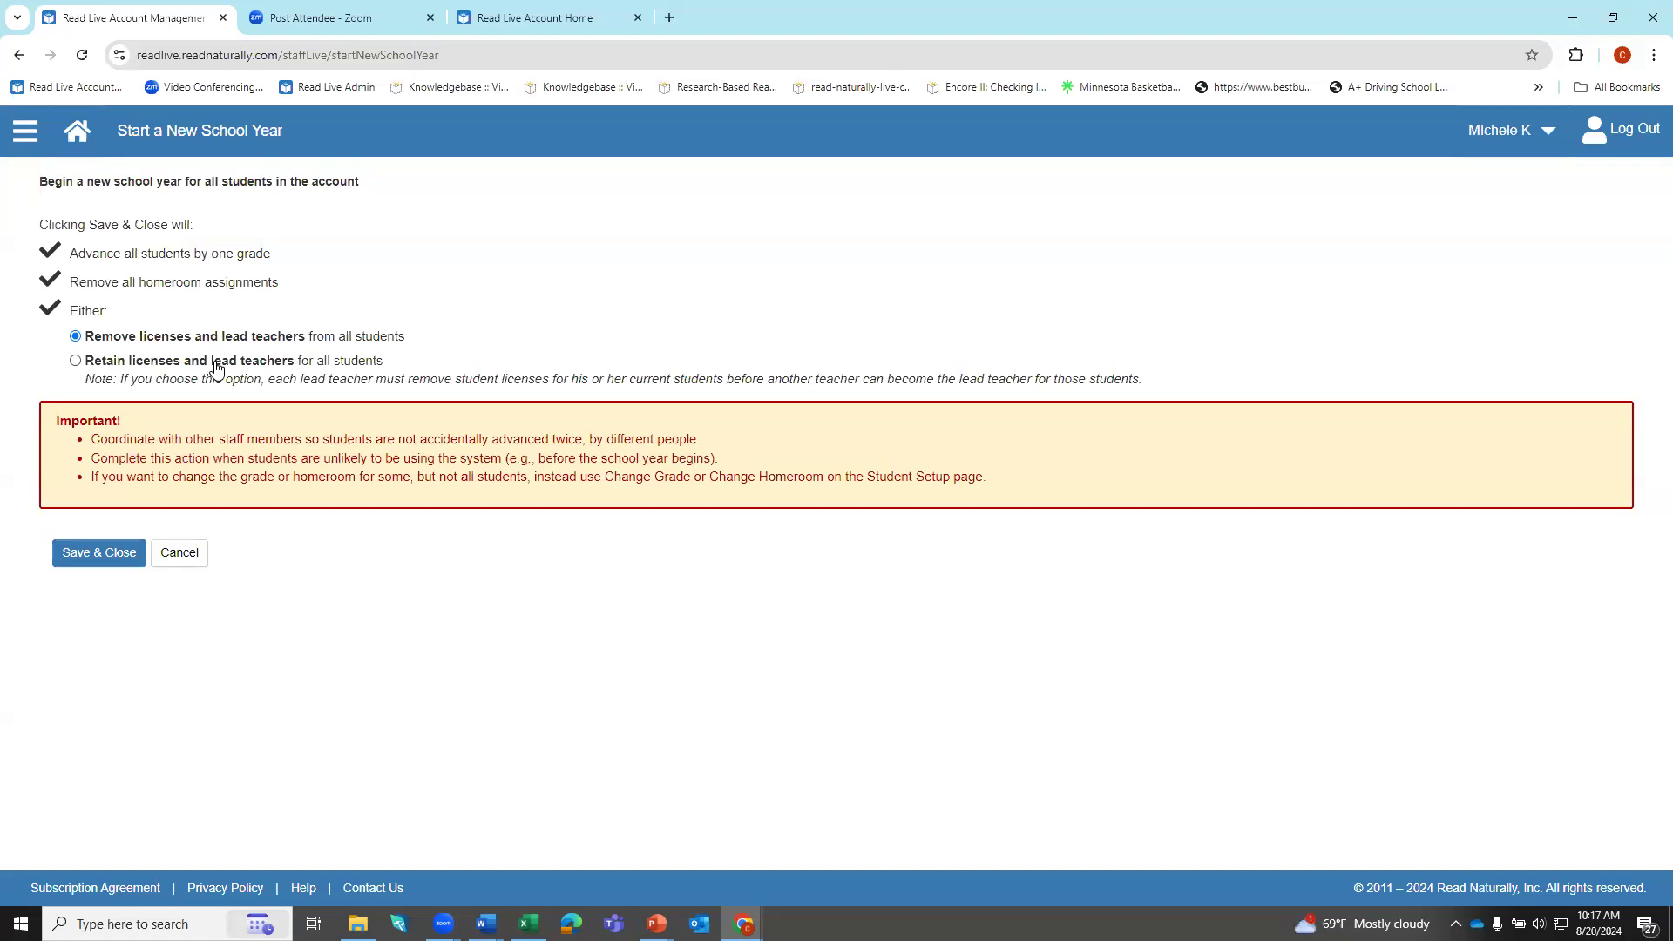
{"action": "left_click", "coordinate": [75, 361]}
{"action": "left_click", "coordinate": [76, 338]}
Step: Cancel the new school year without saving and open Student Setup
{"action": "left_click", "coordinate": [199, 559]}
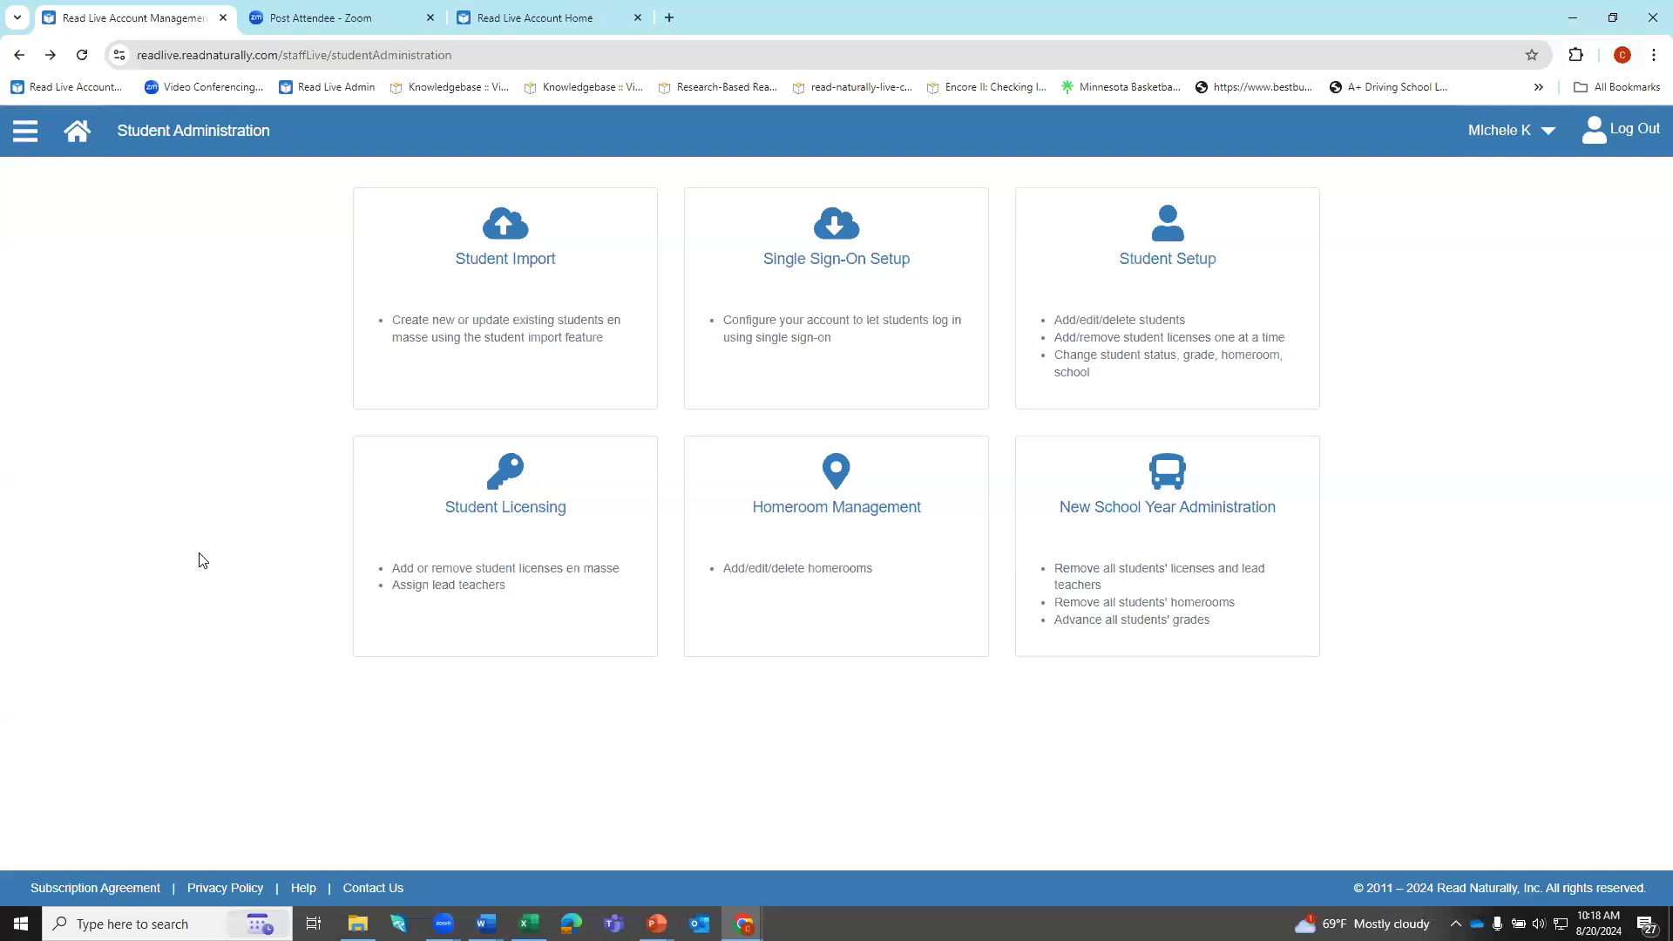
{"action": "left_click", "coordinate": [1263, 318]}
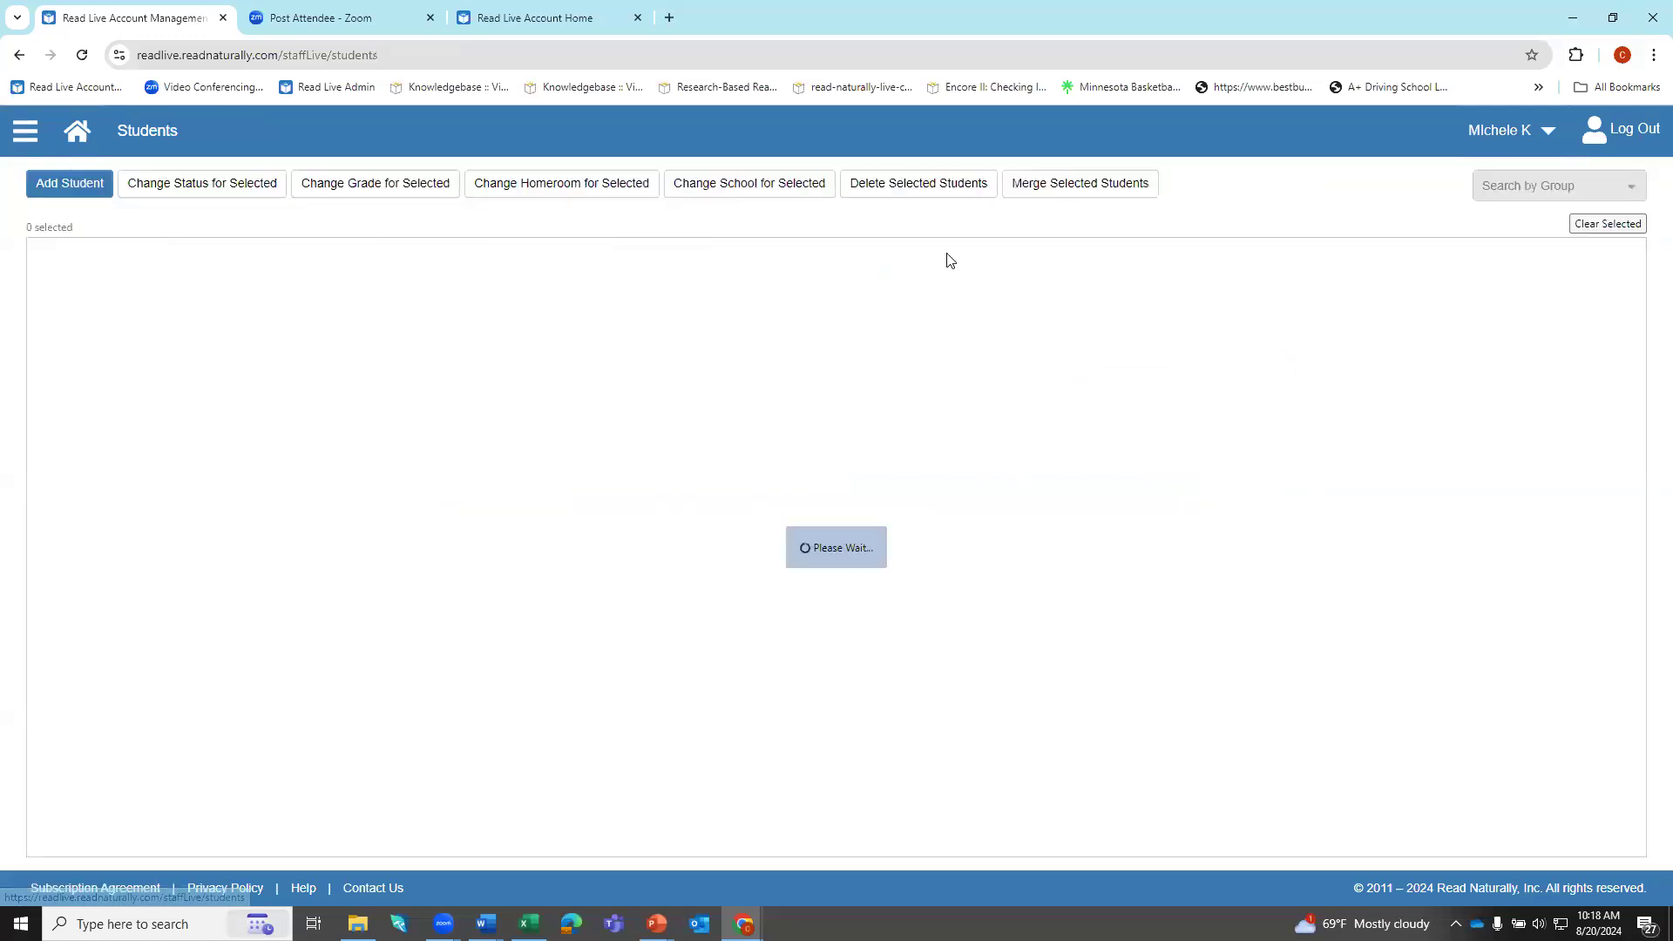
Step: Open the Add Student form and review its 'License this student?' and Lead Teacher fields
{"action": "left_click", "coordinate": [70, 183]}
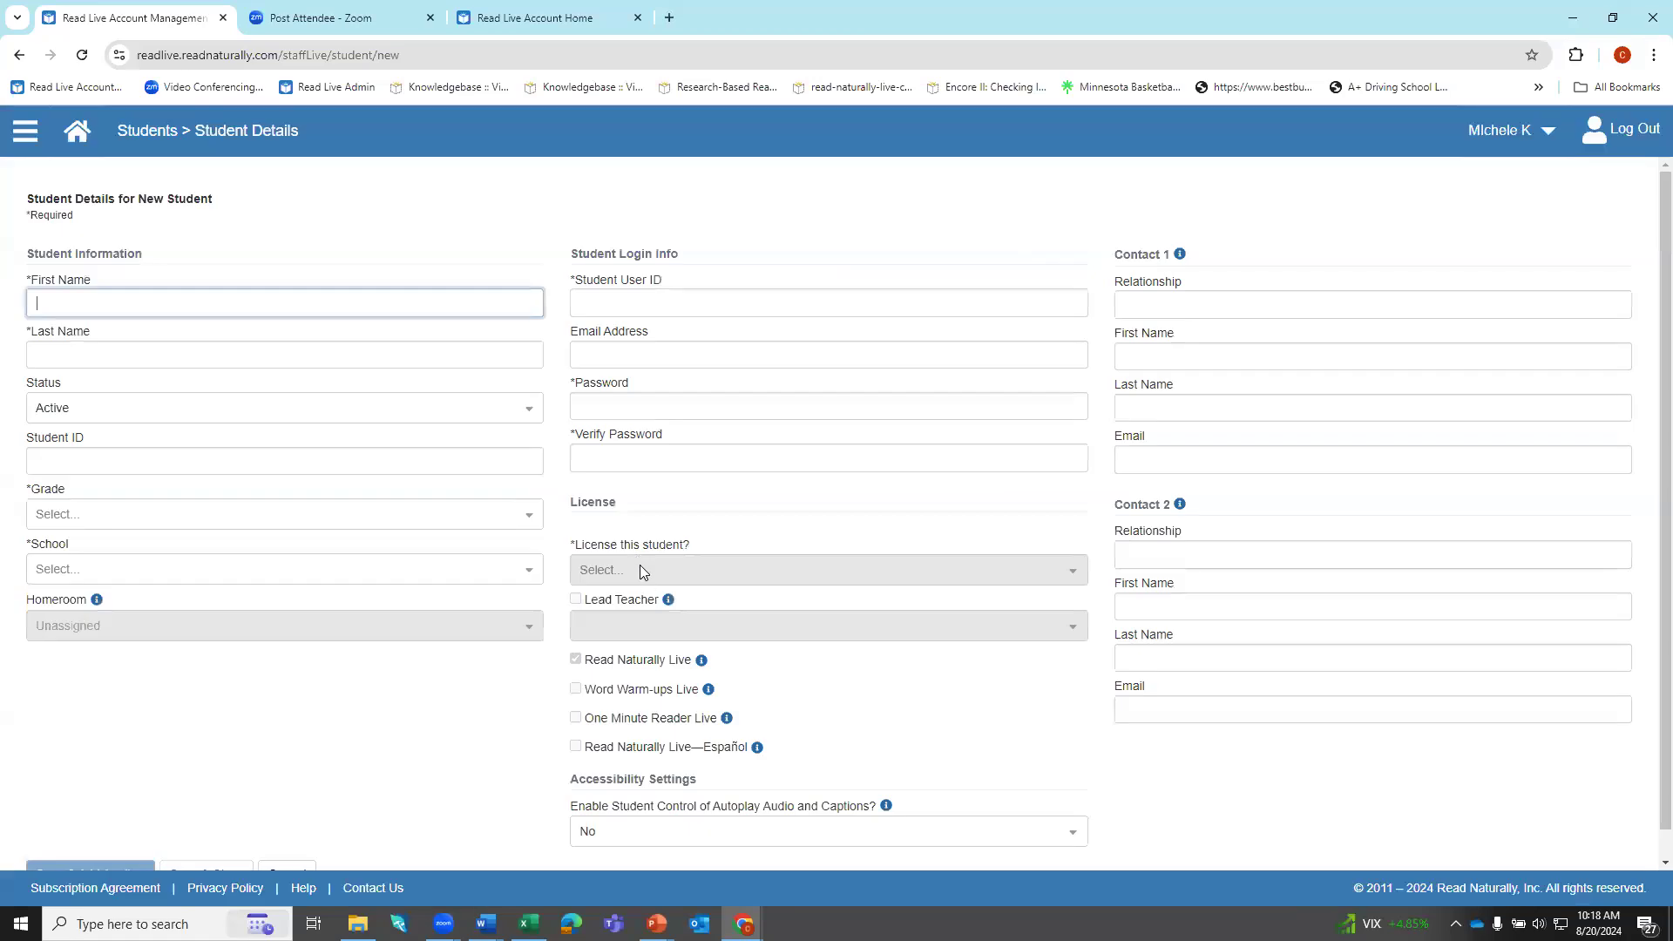
{"action": "left_click_drag", "start_coordinate": [572, 549], "coordinate": [713, 549]}
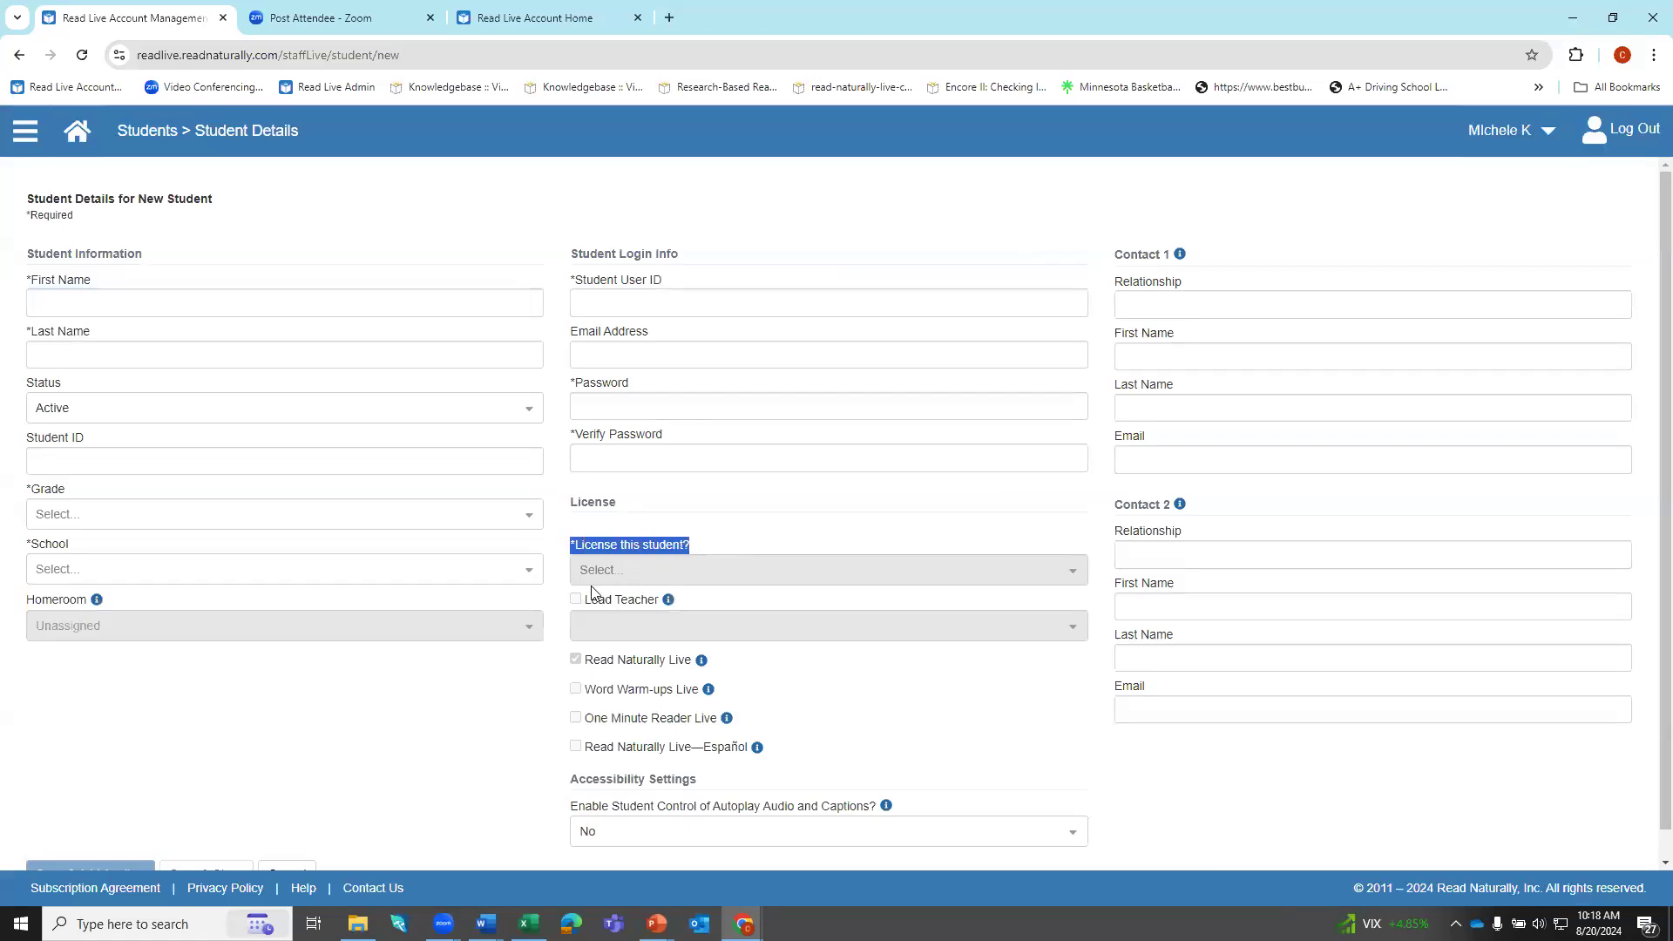
{"action": "left_click_drag", "start_coordinate": [585, 603], "coordinate": [654, 610]}
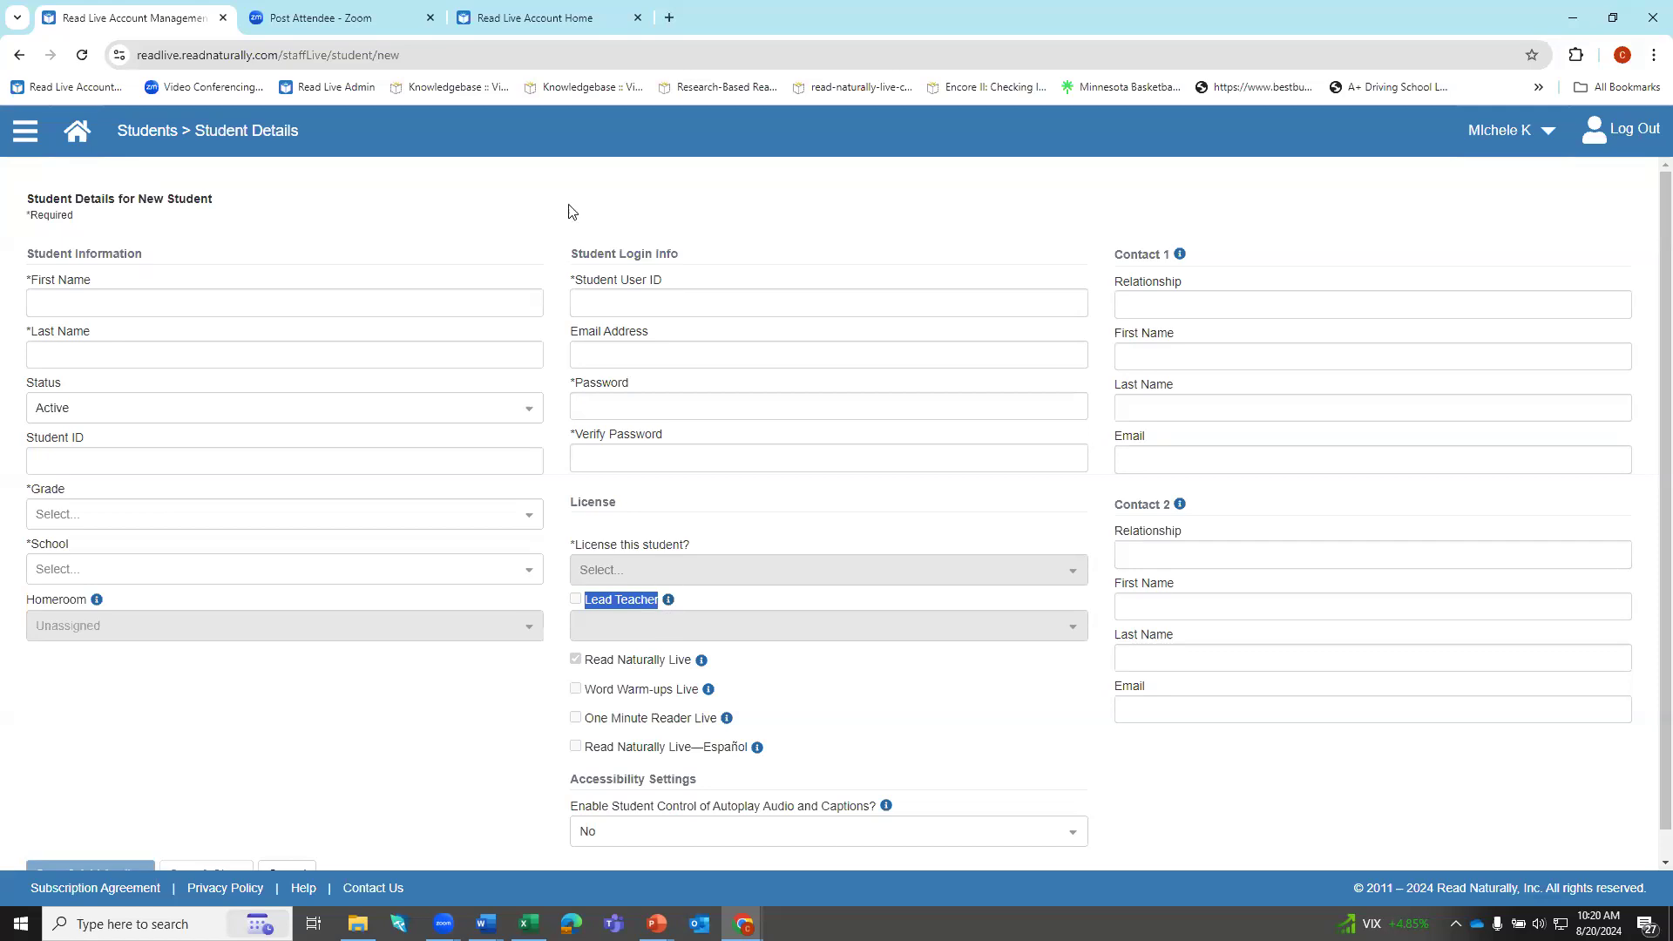
Step: View the Team of teachers page, then return Home and open Student Administration
{"action": "left_click", "coordinate": [74, 137]}
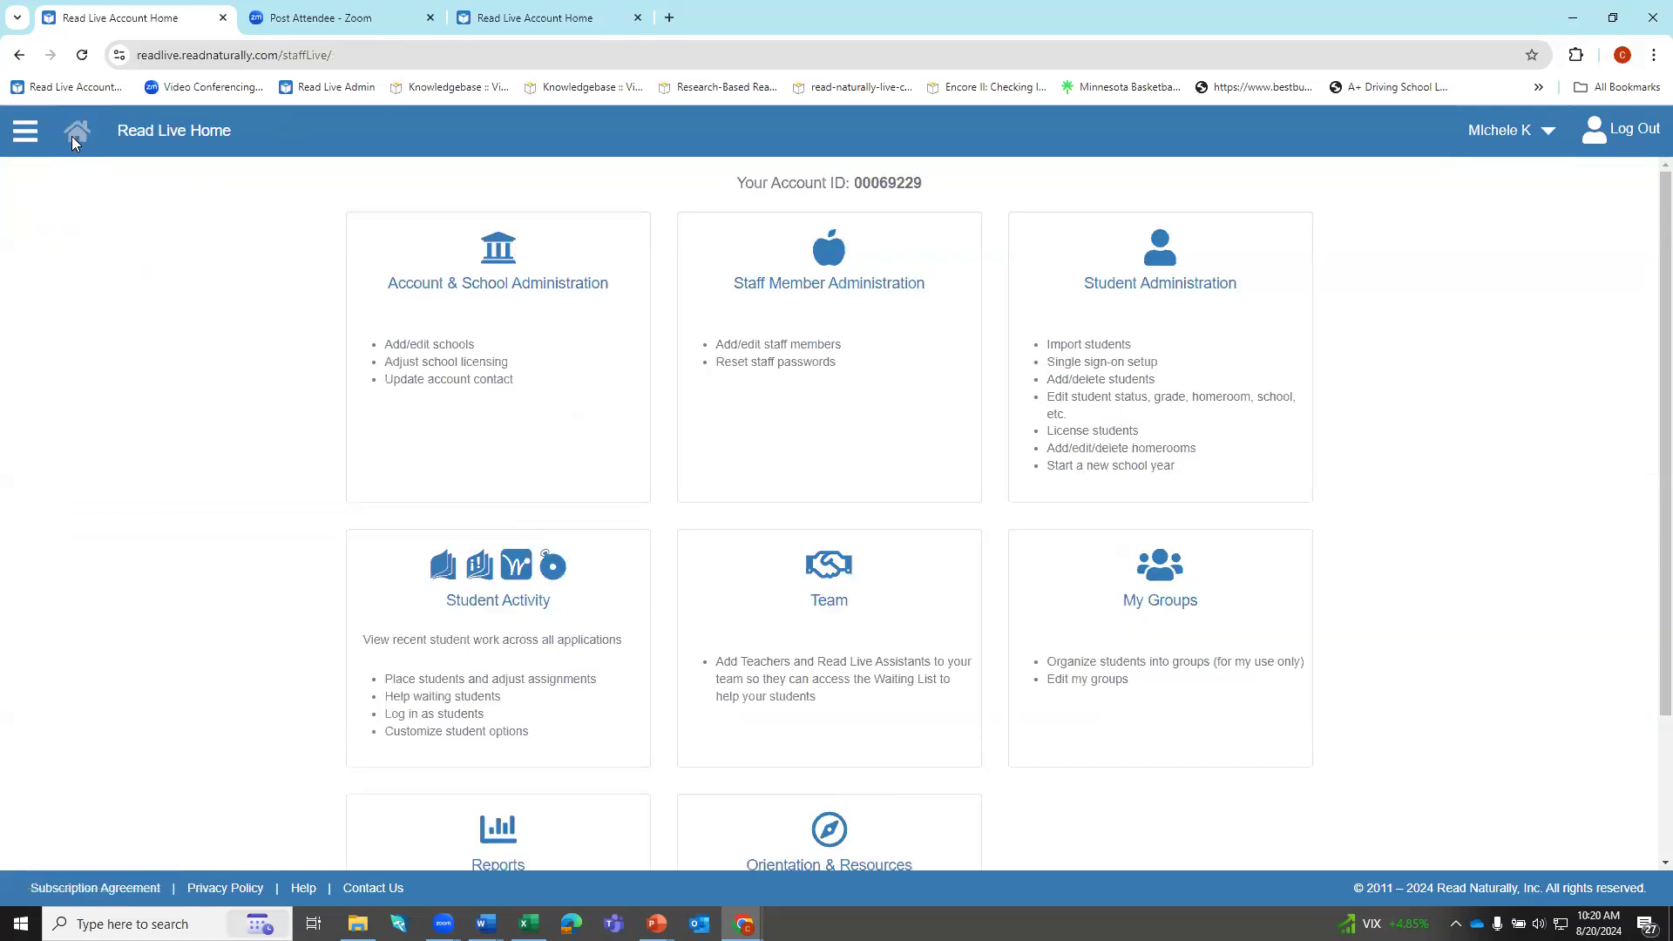
{"action": "left_click", "coordinate": [832, 645]}
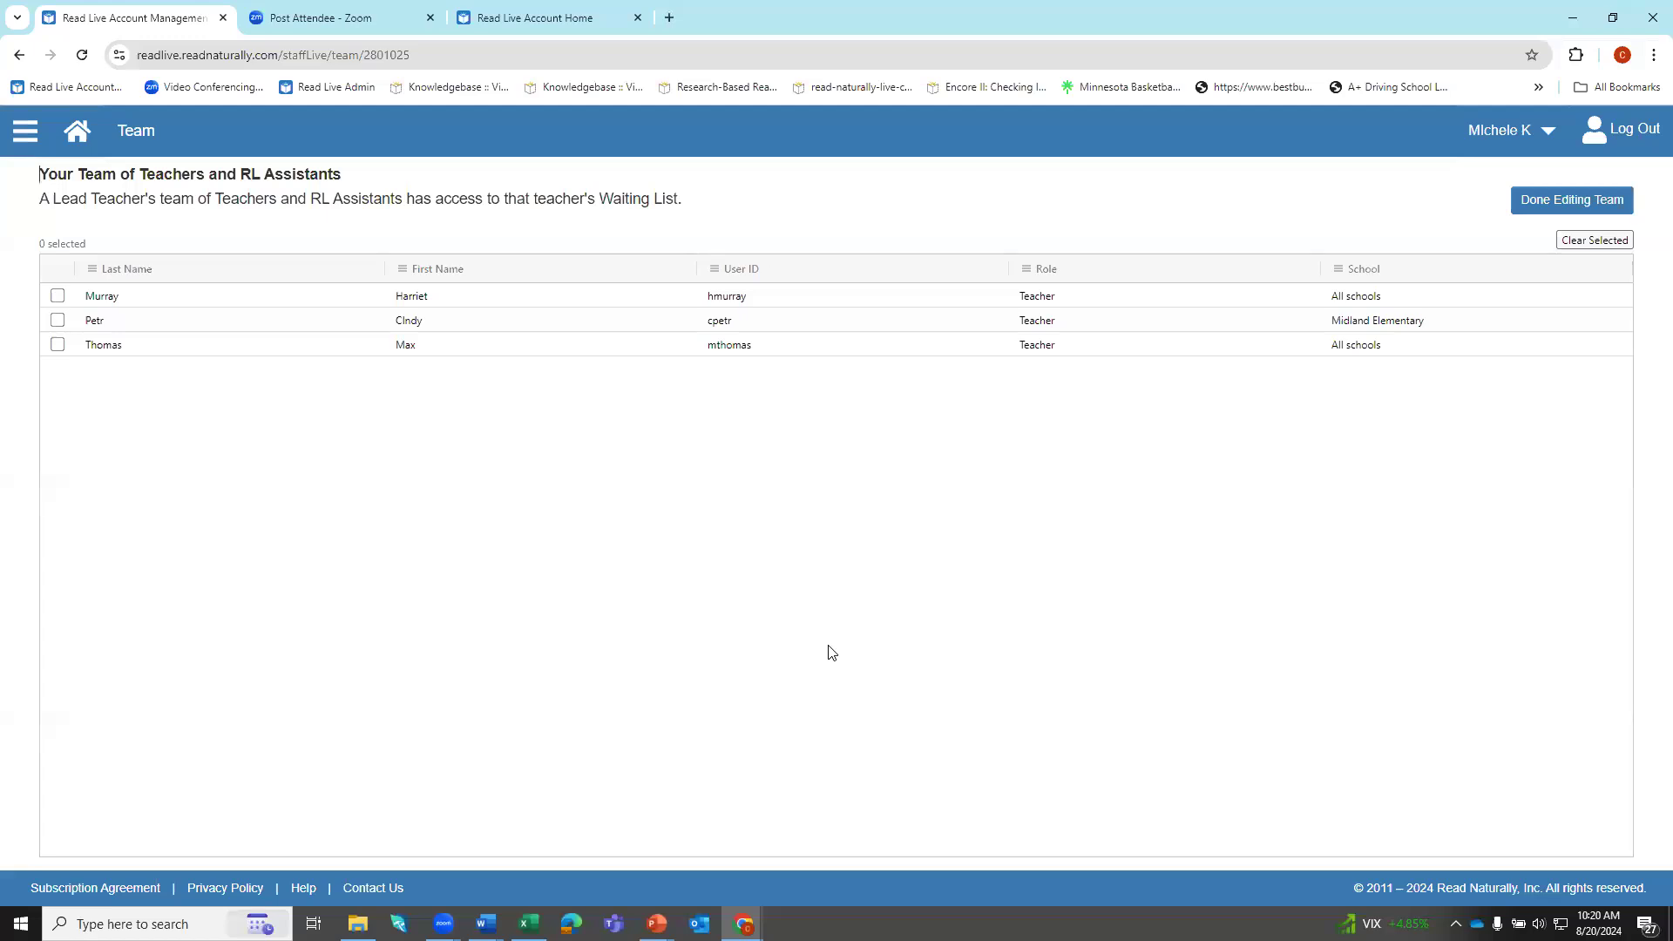
{"action": "left_click", "coordinate": [70, 144]}
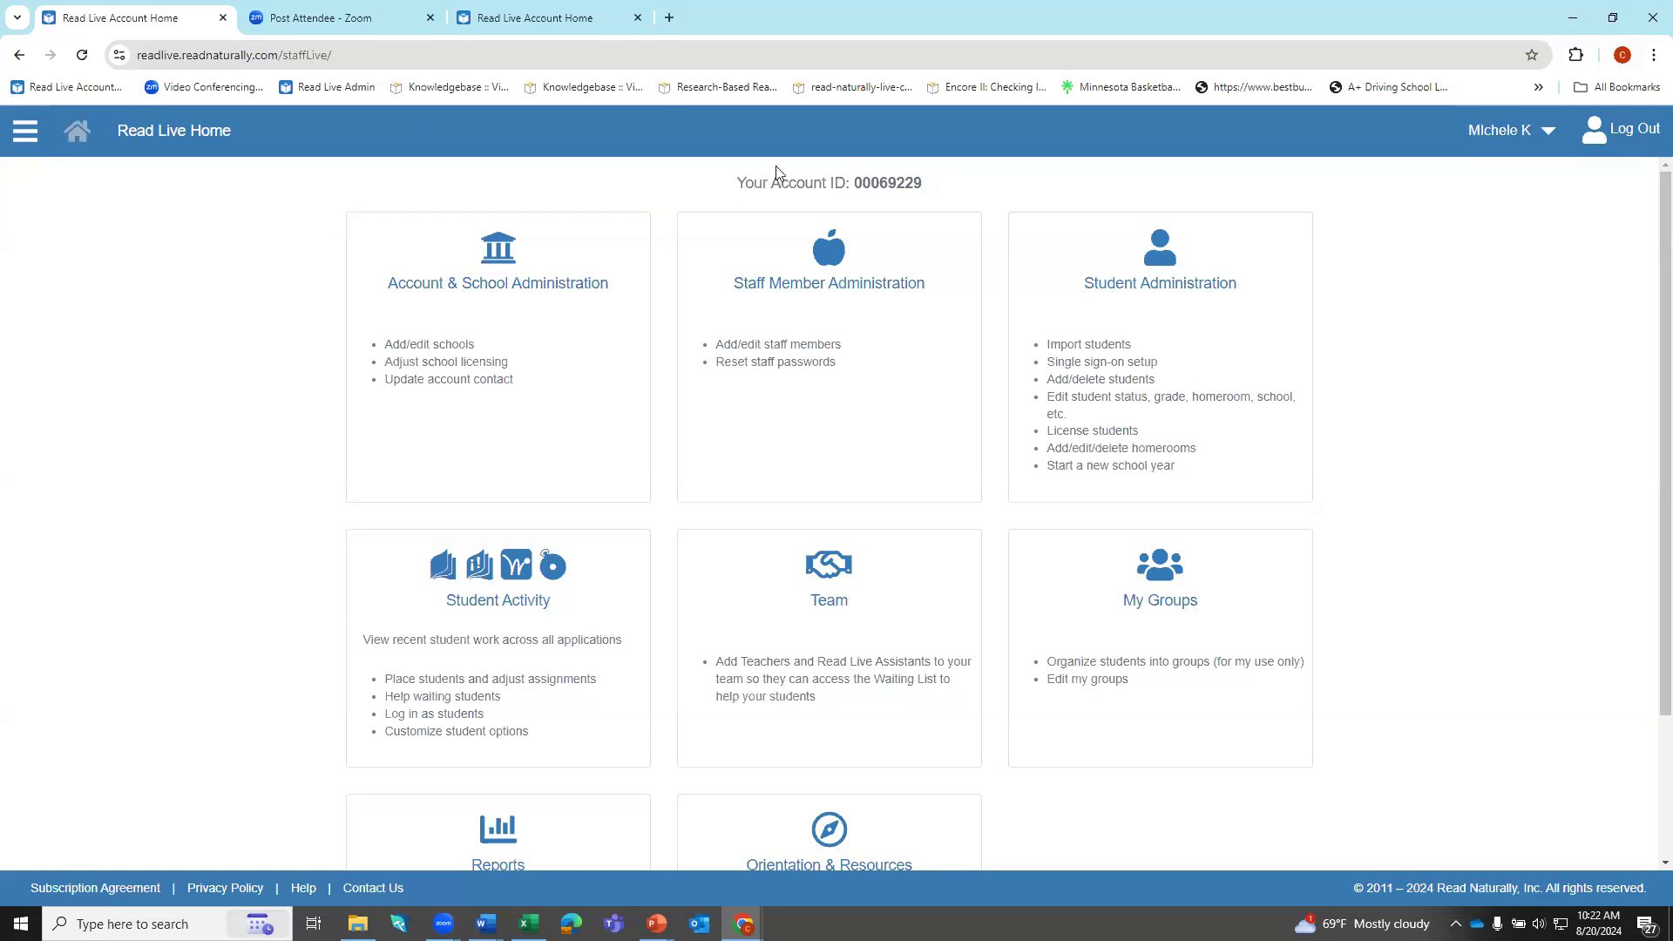
{"action": "left_click", "coordinate": [1152, 391]}
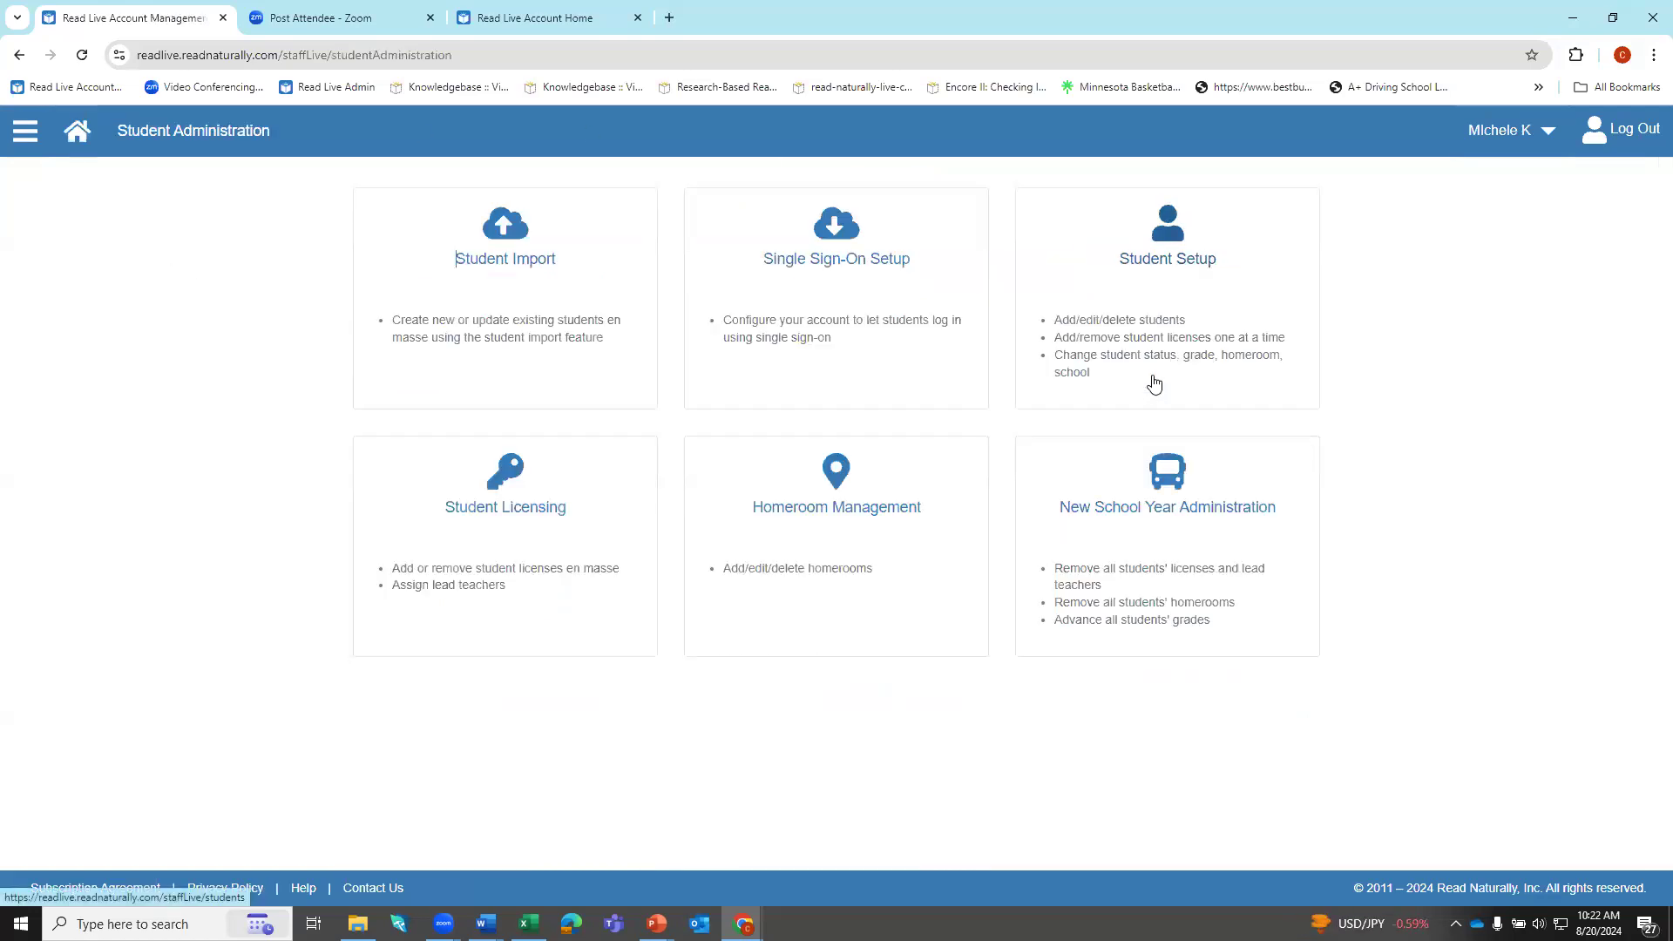
Step: Go from Home through Student Administration and Student Setup to a new Add Student form
{"action": "left_click", "coordinate": [67, 143]}
{"action": "left_click", "coordinate": [1152, 330]}
{"action": "left_click", "coordinate": [1144, 326]}
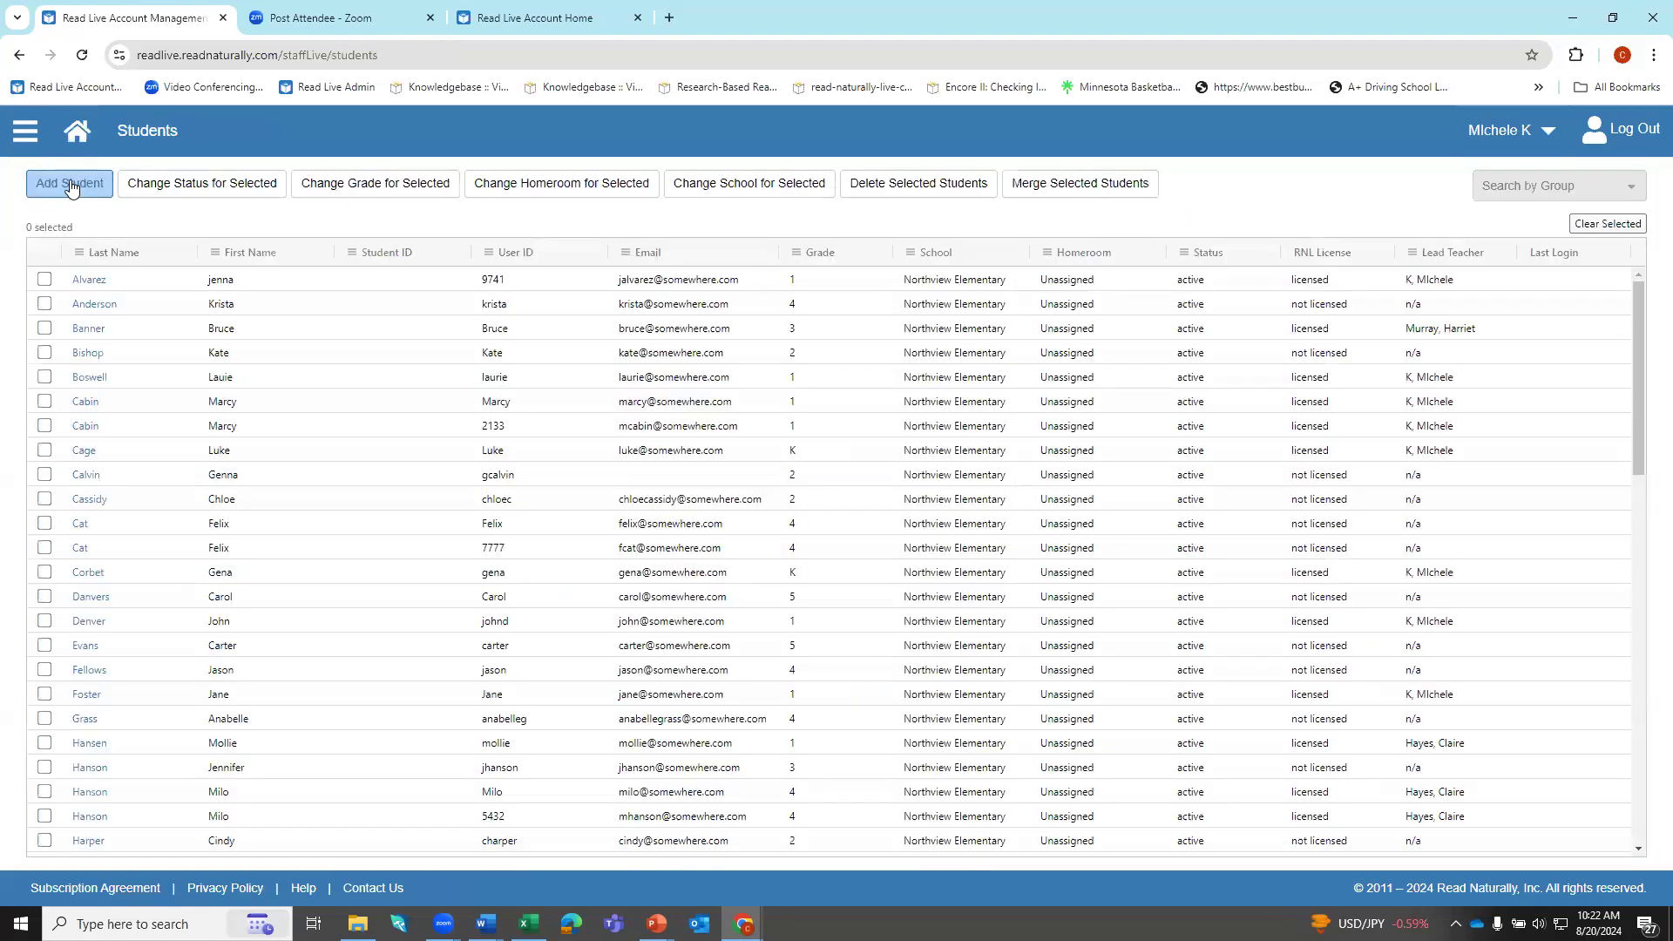
{"action": "left_click", "coordinate": [72, 188]}
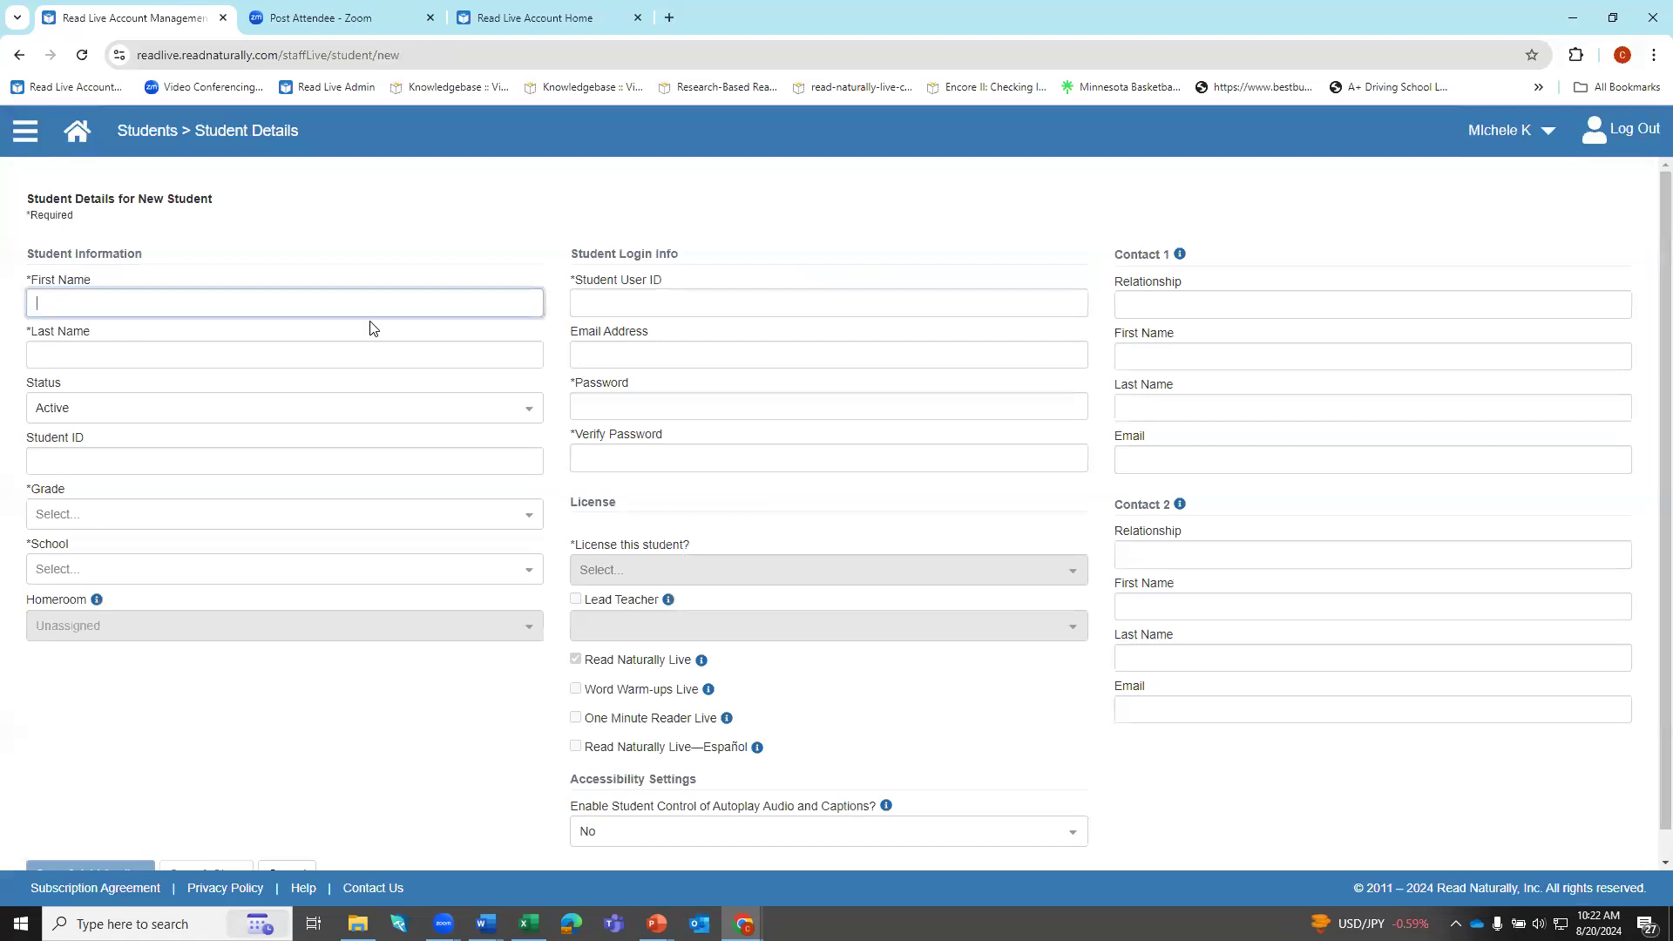
Step: Enter the name 'Add Student', grade 4 and school Northview Elementary
{"action": "type", "text": "Add"}
{"action": "key", "text": "Tab"}
{"action": "type", "text": "Student"}
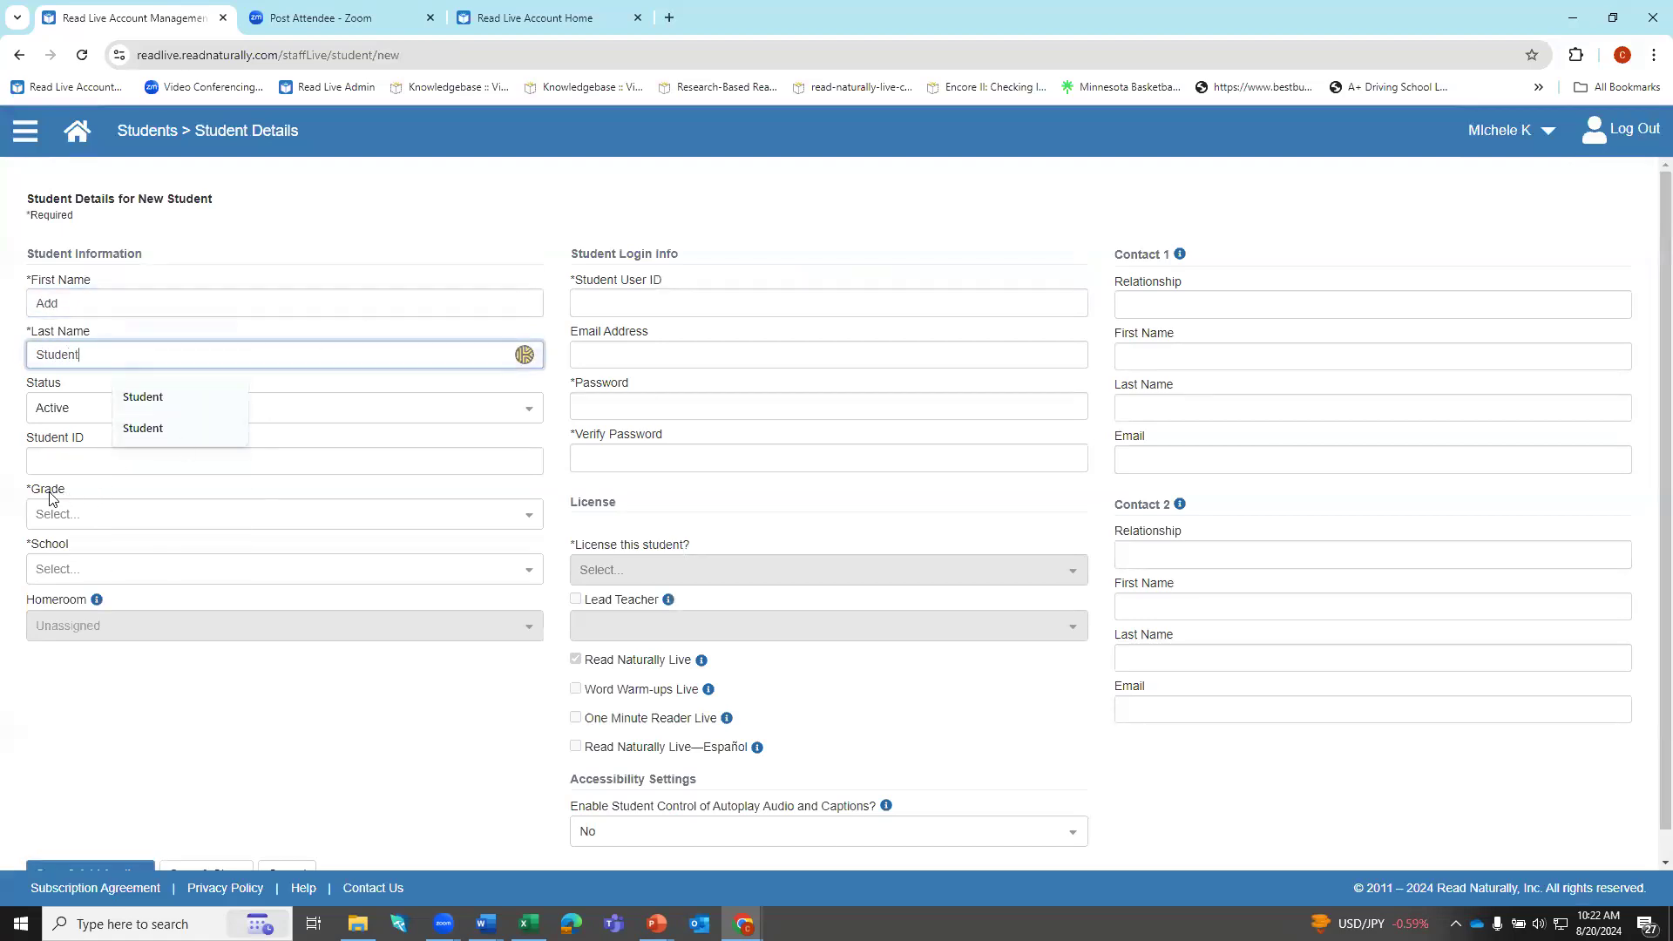
{"action": "left_click_drag", "start_coordinate": [32, 489], "coordinate": [27, 491]}
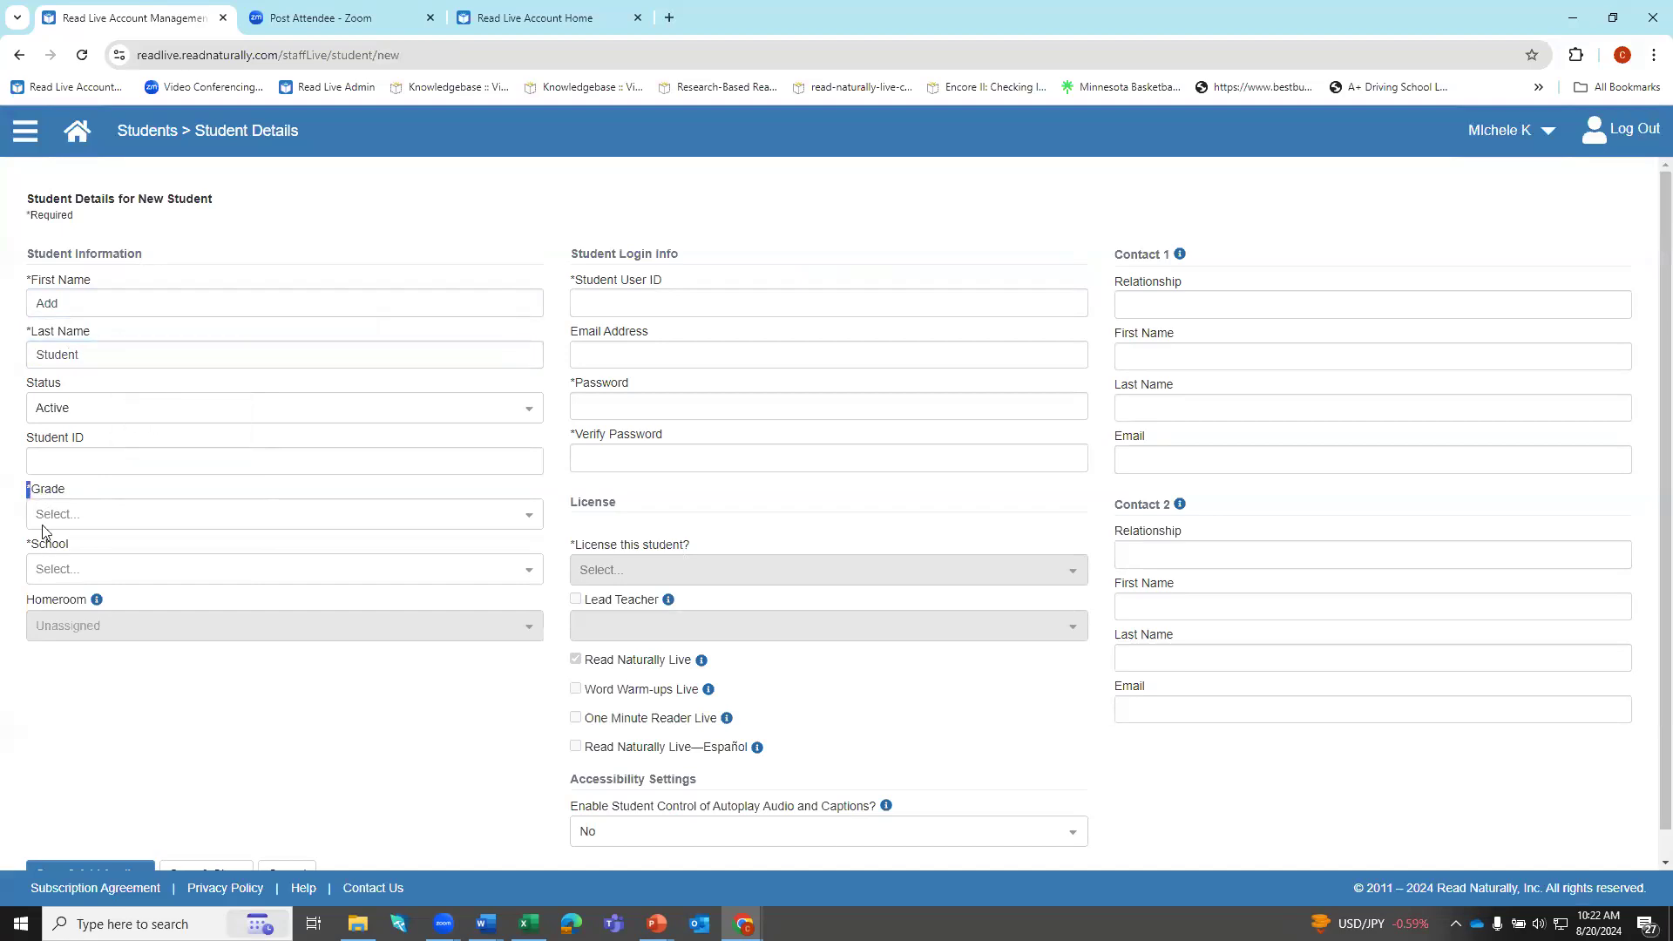
{"action": "left_click", "coordinate": [50, 516]}
{"action": "left_click", "coordinate": [67, 670]}
{"action": "left_click", "coordinate": [69, 570]}
{"action": "left_click", "coordinate": [101, 663]}
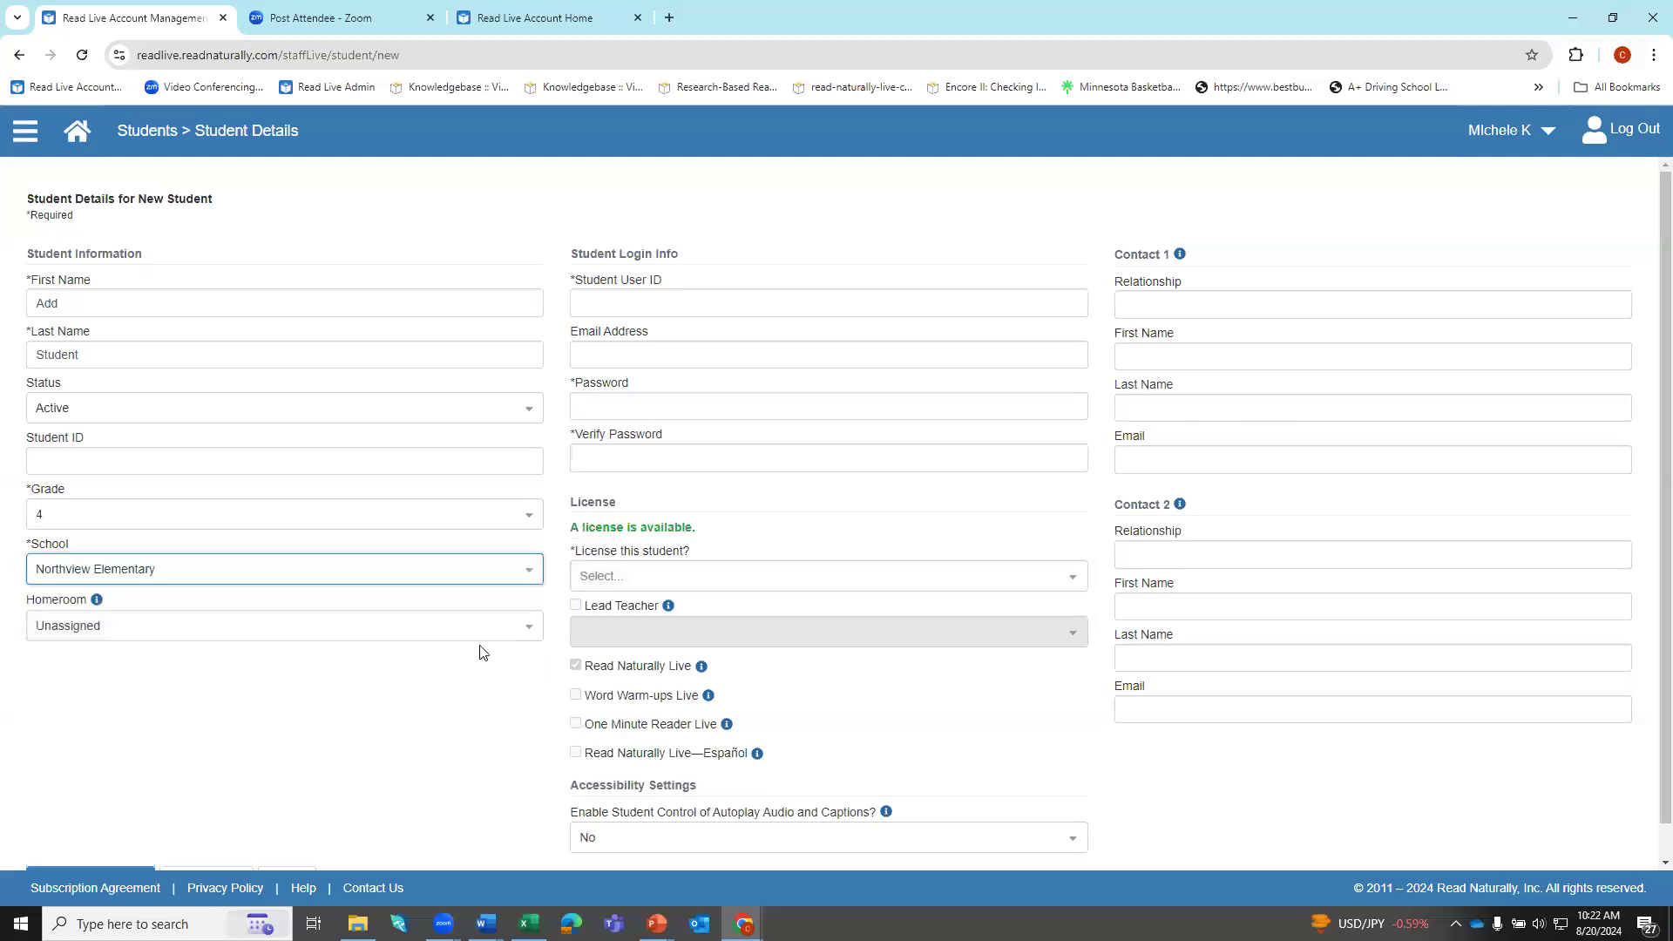
Step: Enter user ID 'add1' and fill in the password and its verification
{"action": "left_click", "coordinate": [638, 296]}
{"action": "type", "text": "add"}
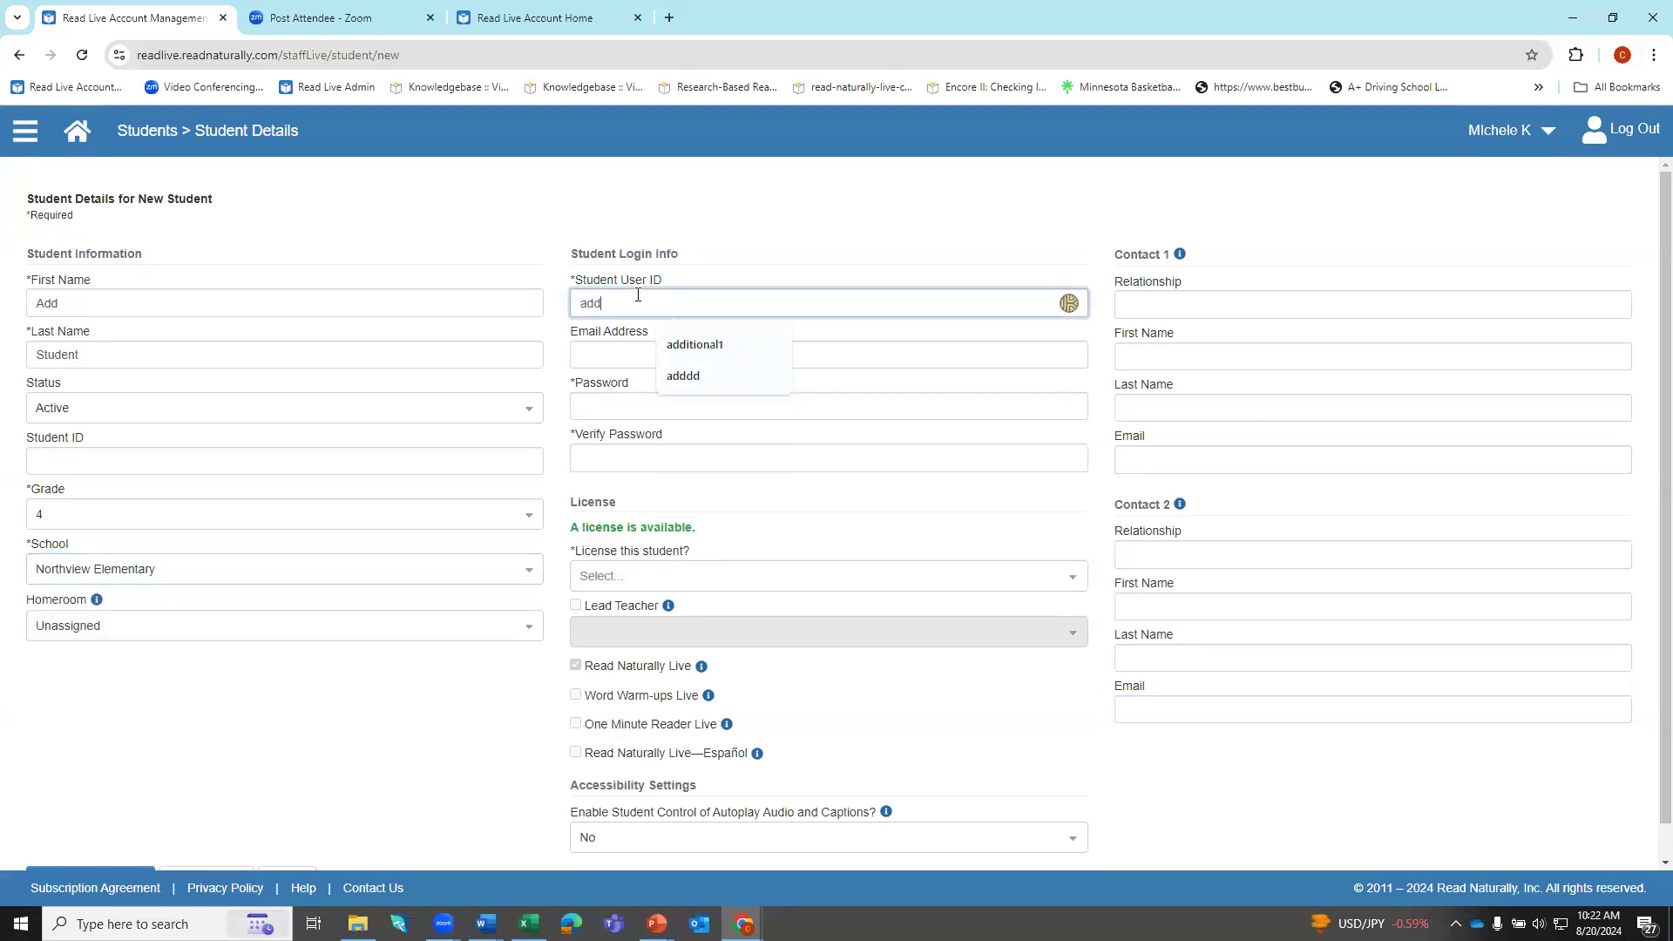
{"action": "type", "text": "1"}
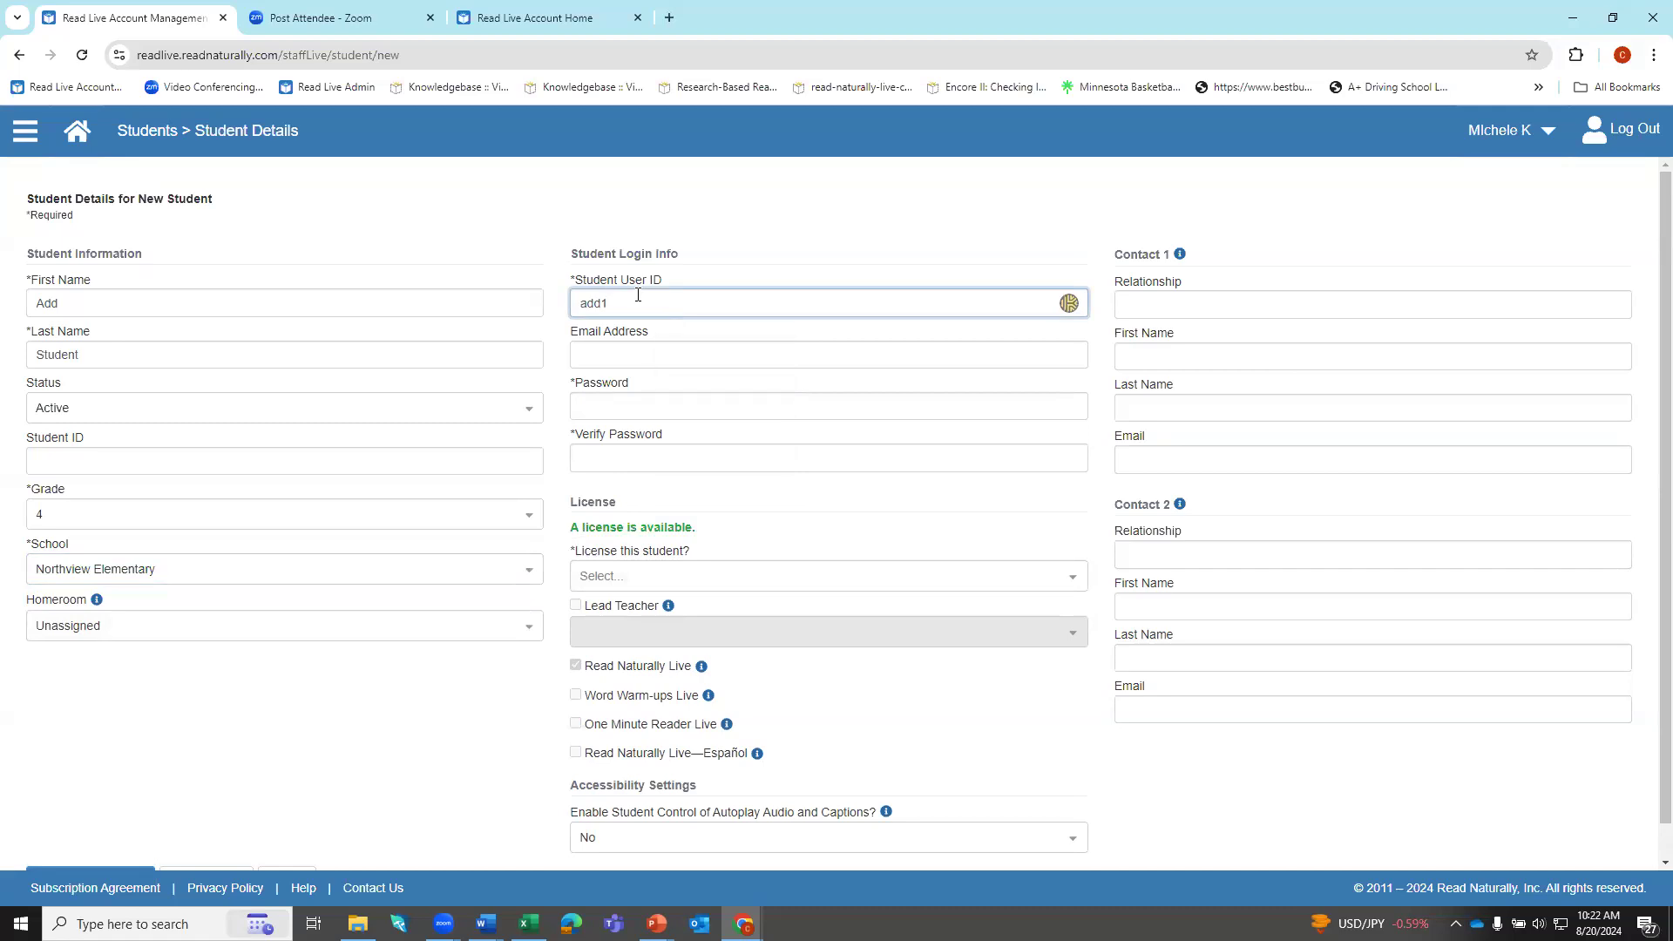
{"action": "left_click_drag", "start_coordinate": [610, 303], "coordinate": [571, 311]}
{"action": "left_click", "coordinate": [601, 405]}
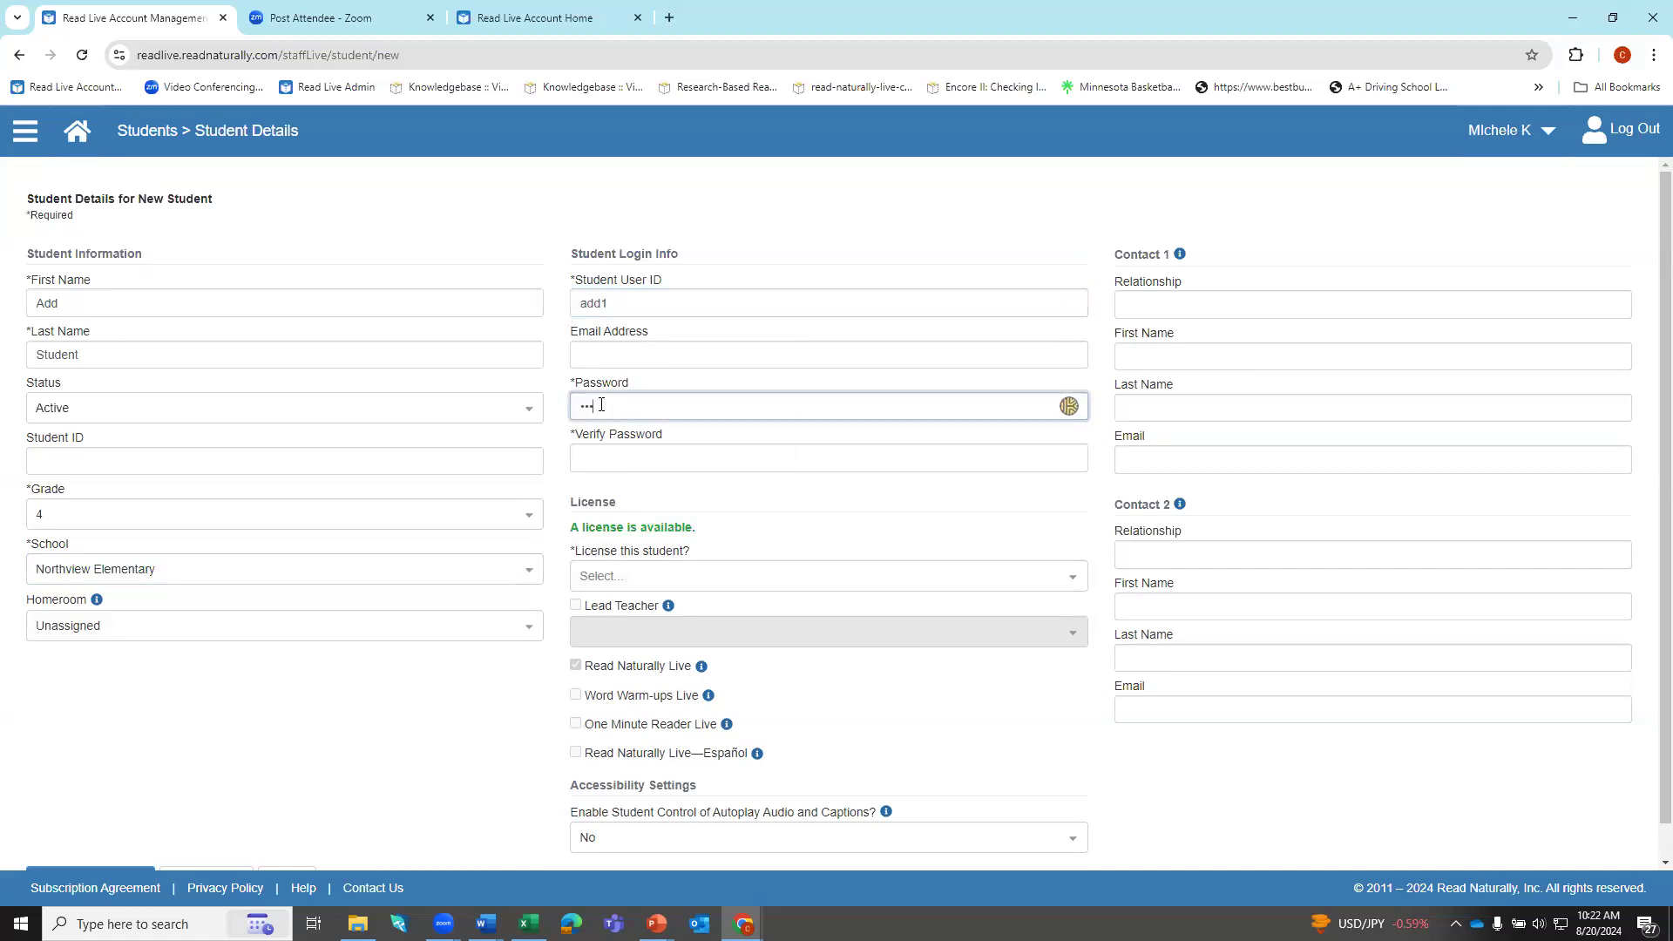
{"action": "key", "text": "Tab"}
{"action": "type", "text": "••••••••"}
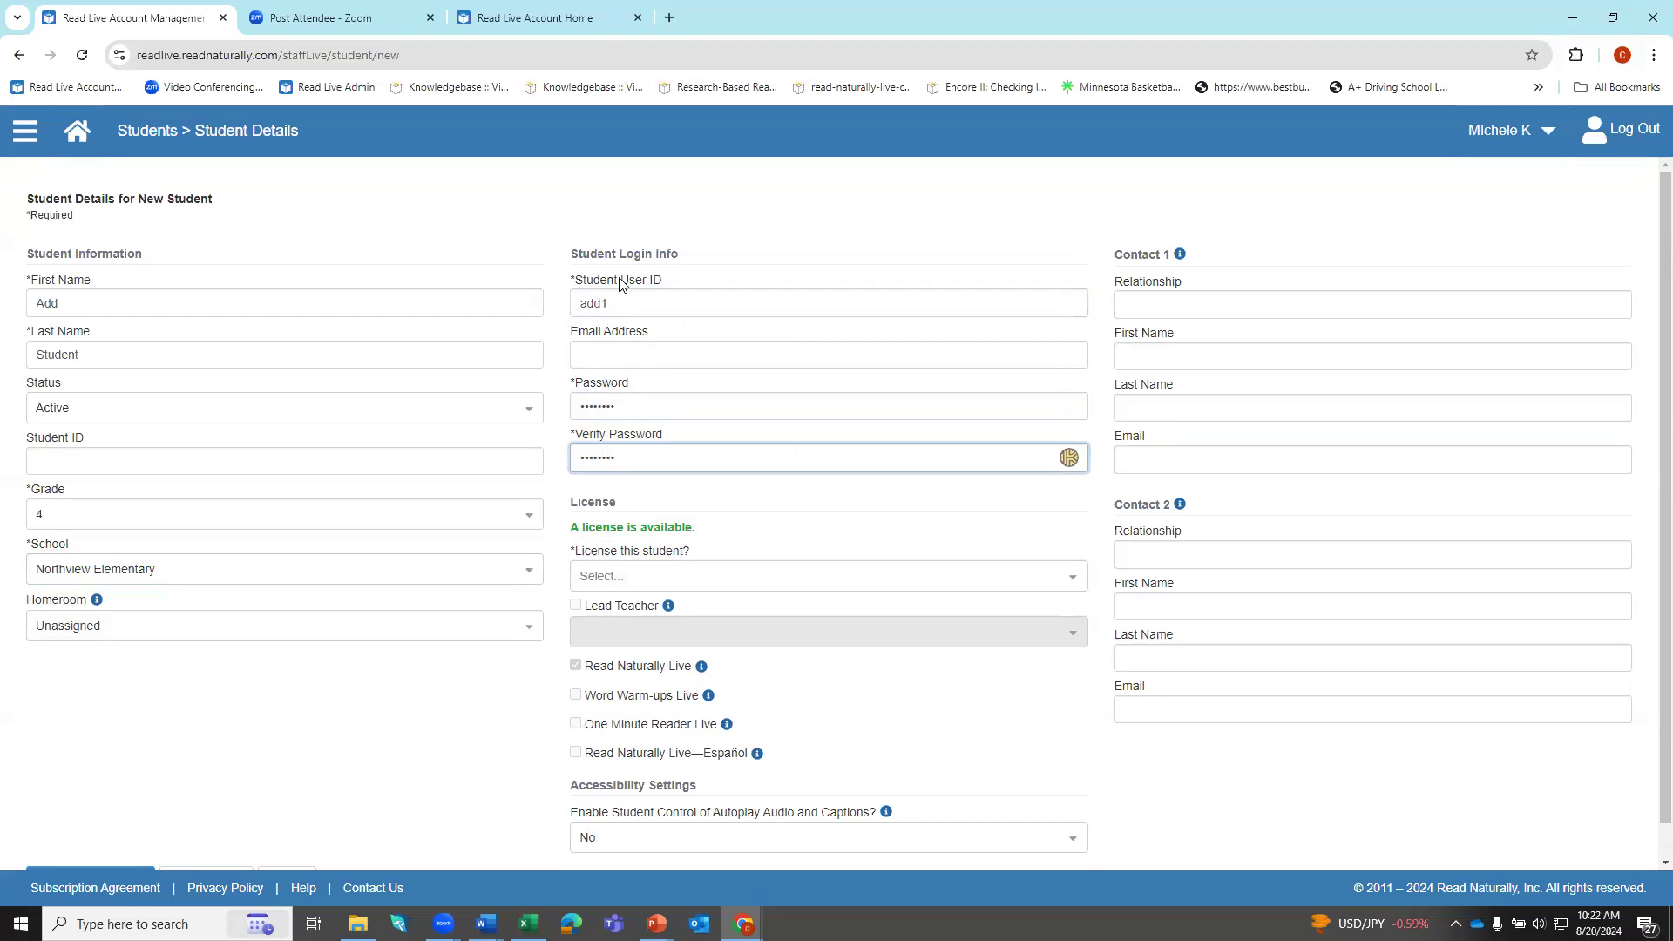
Step: Review the User ID, Email Address, Password, Verify Password and License fields
{"action": "left_click_drag", "start_coordinate": [664, 279], "coordinate": [614, 308]}
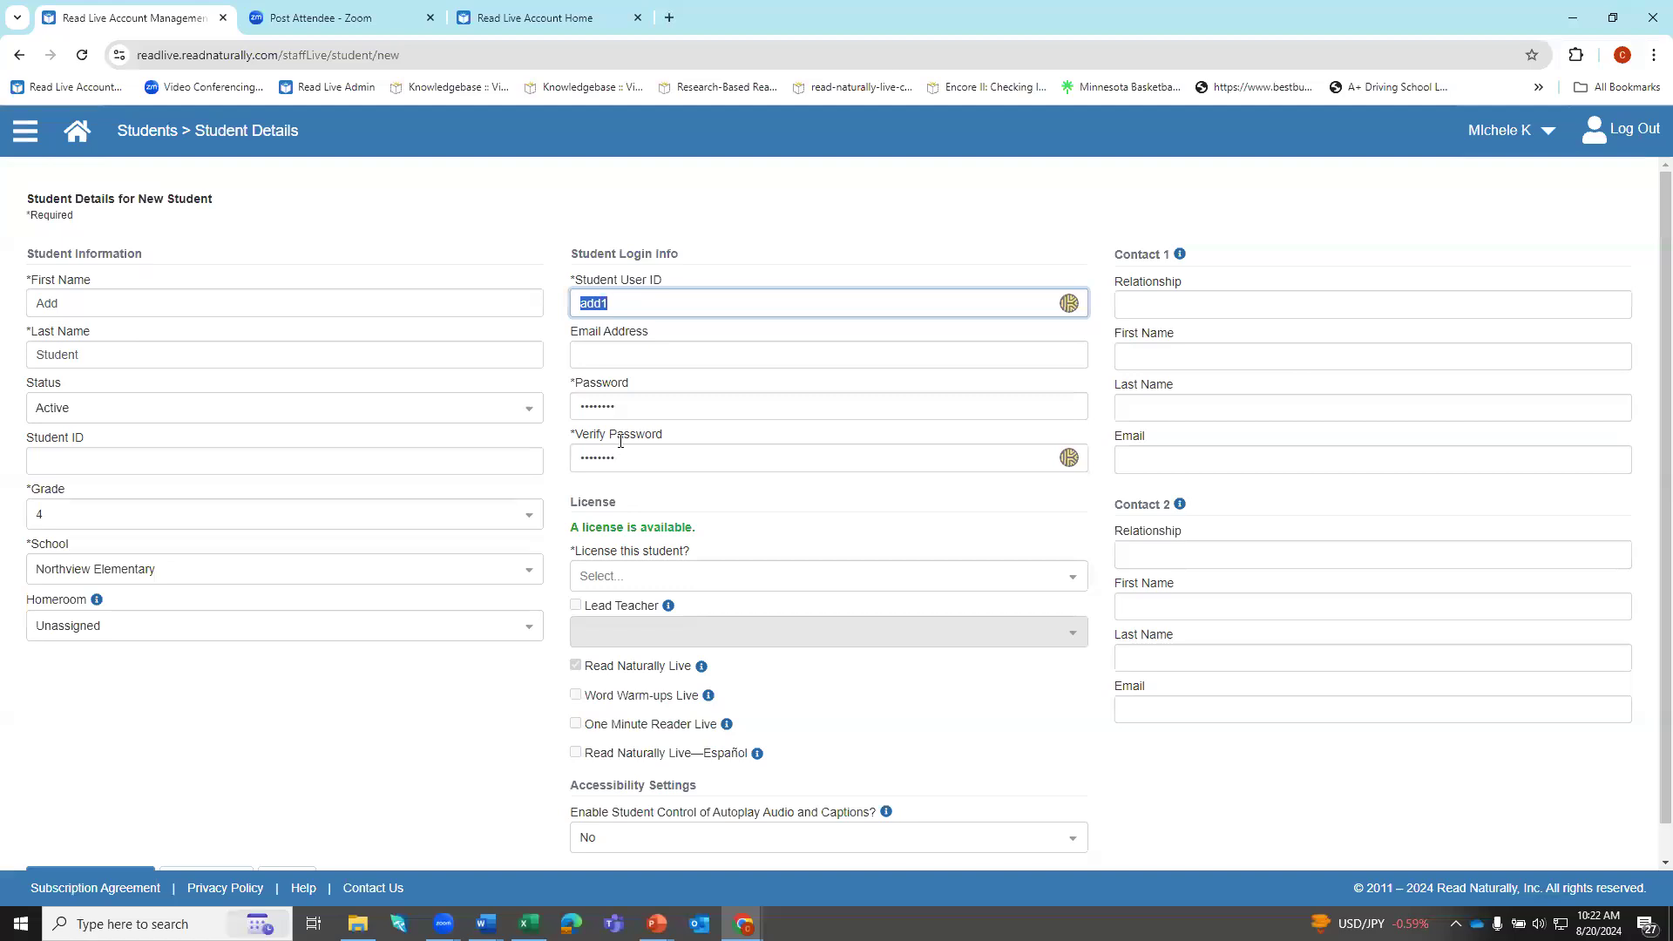
{"action": "left_click", "coordinate": [657, 336]}
{"action": "left_click_drag", "start_coordinate": [658, 336], "coordinate": [569, 333]}
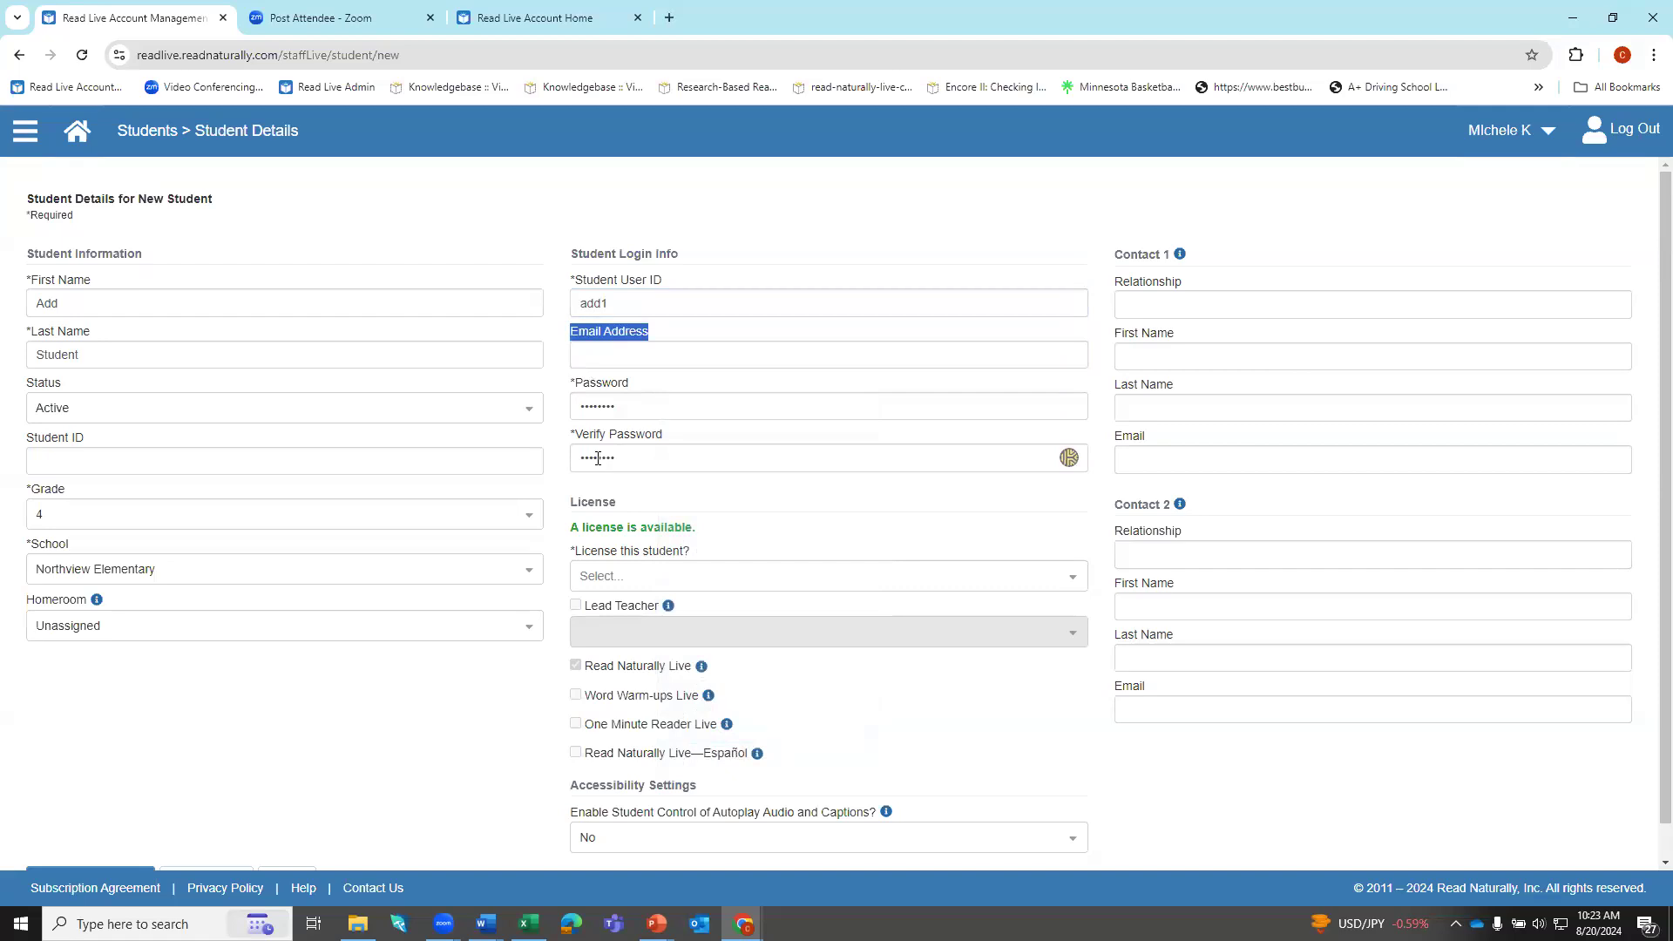
{"action": "left_click_drag", "start_coordinate": [650, 384], "coordinate": [575, 384]}
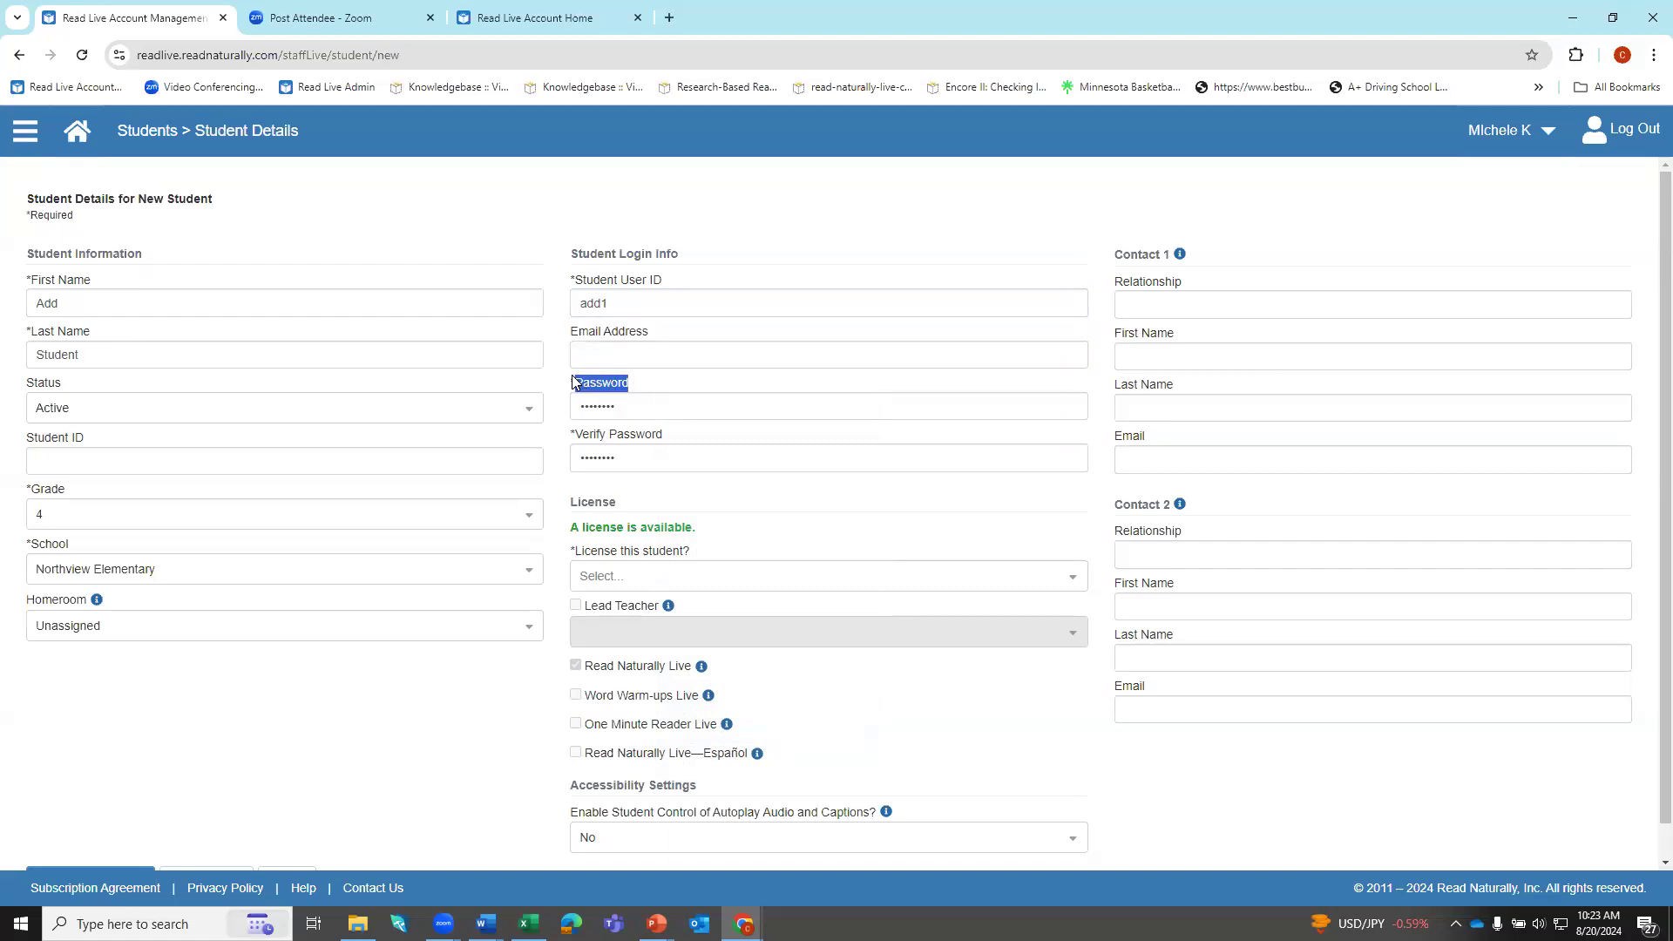
{"action": "left_click_drag", "start_coordinate": [665, 436], "coordinate": [636, 396]}
{"action": "left_click", "coordinate": [572, 441]}
{"action": "left_click_drag", "start_coordinate": [564, 510], "coordinate": [707, 540]}
Step: Set 'License this student?' to Yes and assign a lead teacher
{"action": "left_click", "coordinate": [683, 577]}
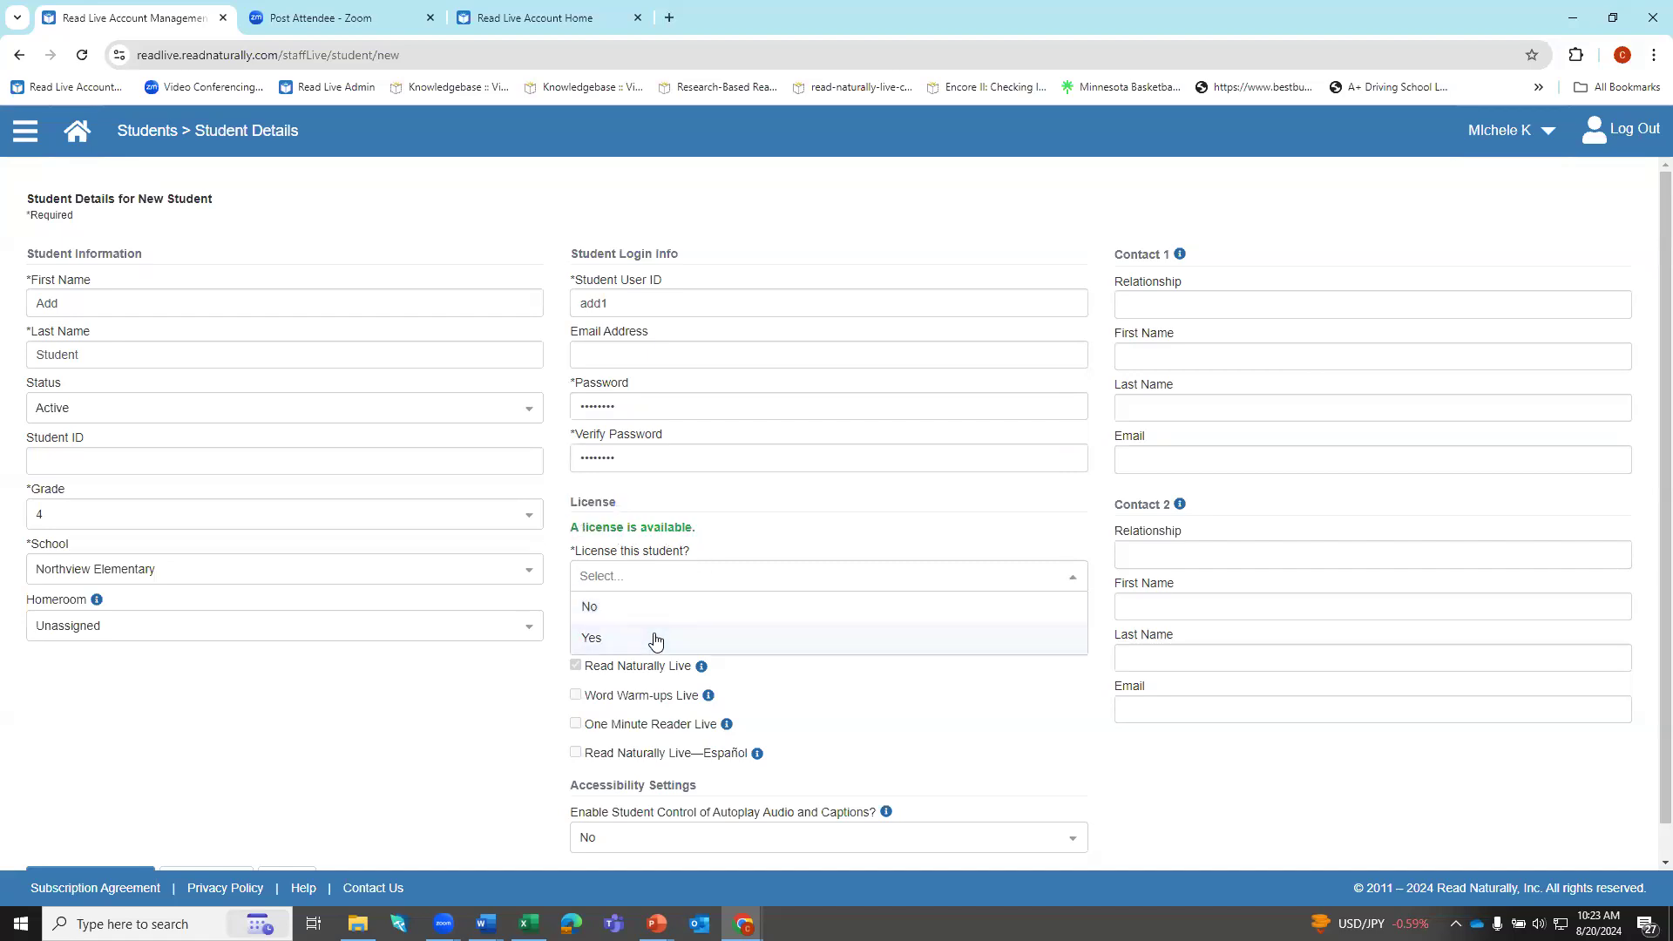
{"action": "left_click", "coordinate": [658, 639]}
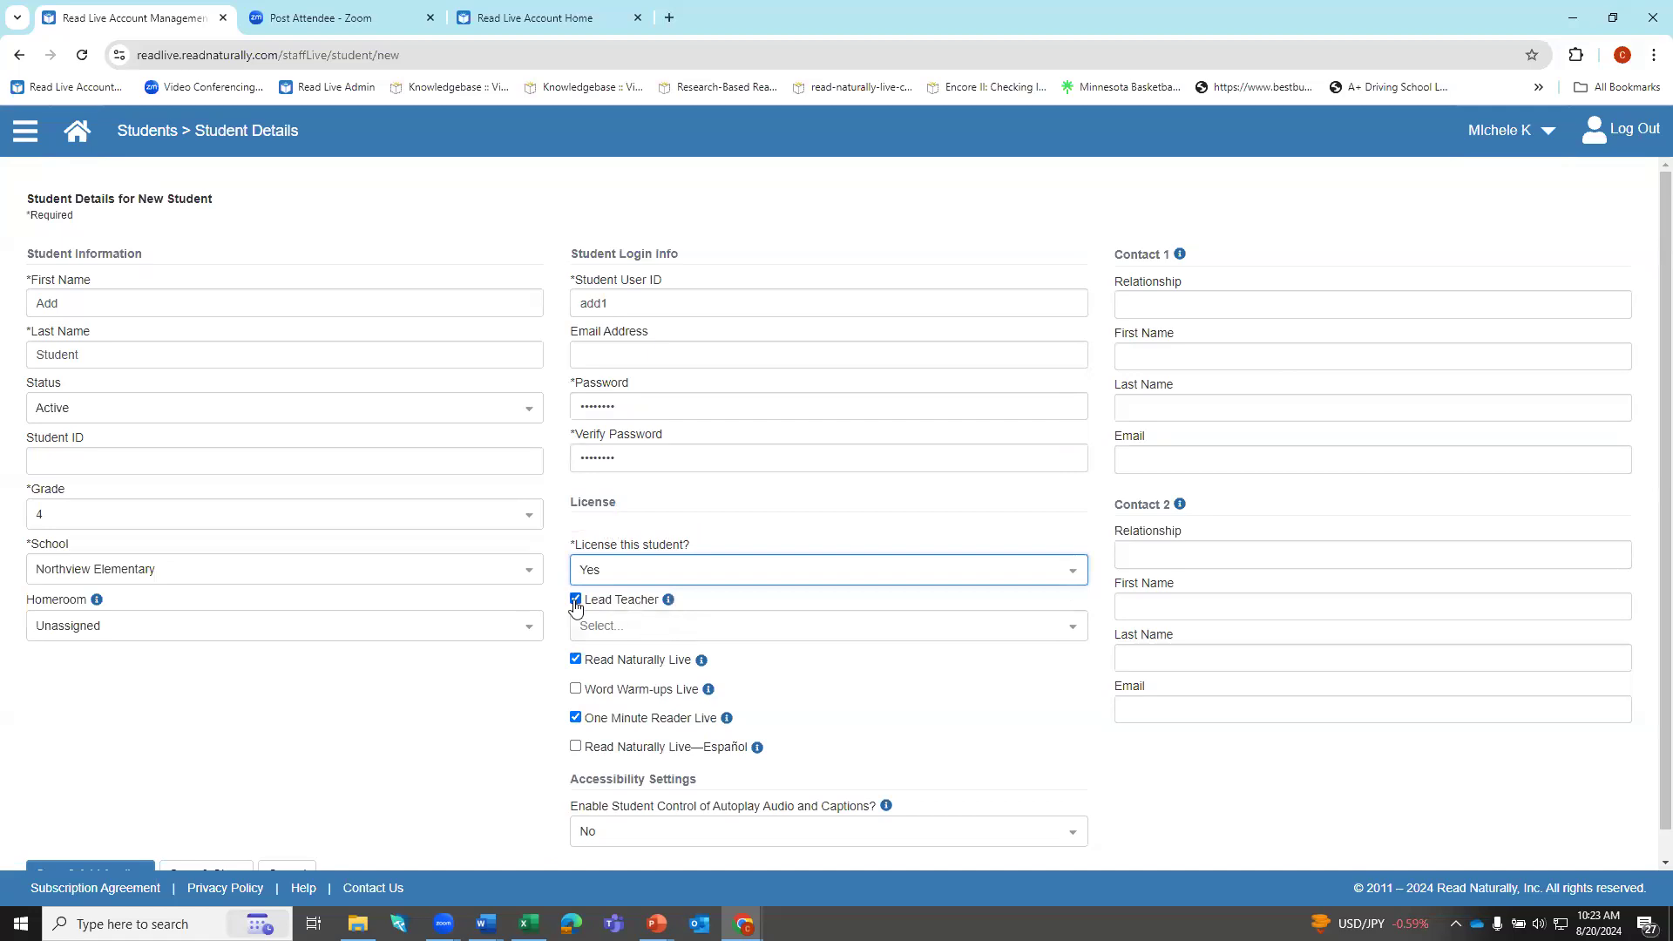
{"action": "left_click_drag", "start_coordinate": [580, 602], "coordinate": [660, 608]}
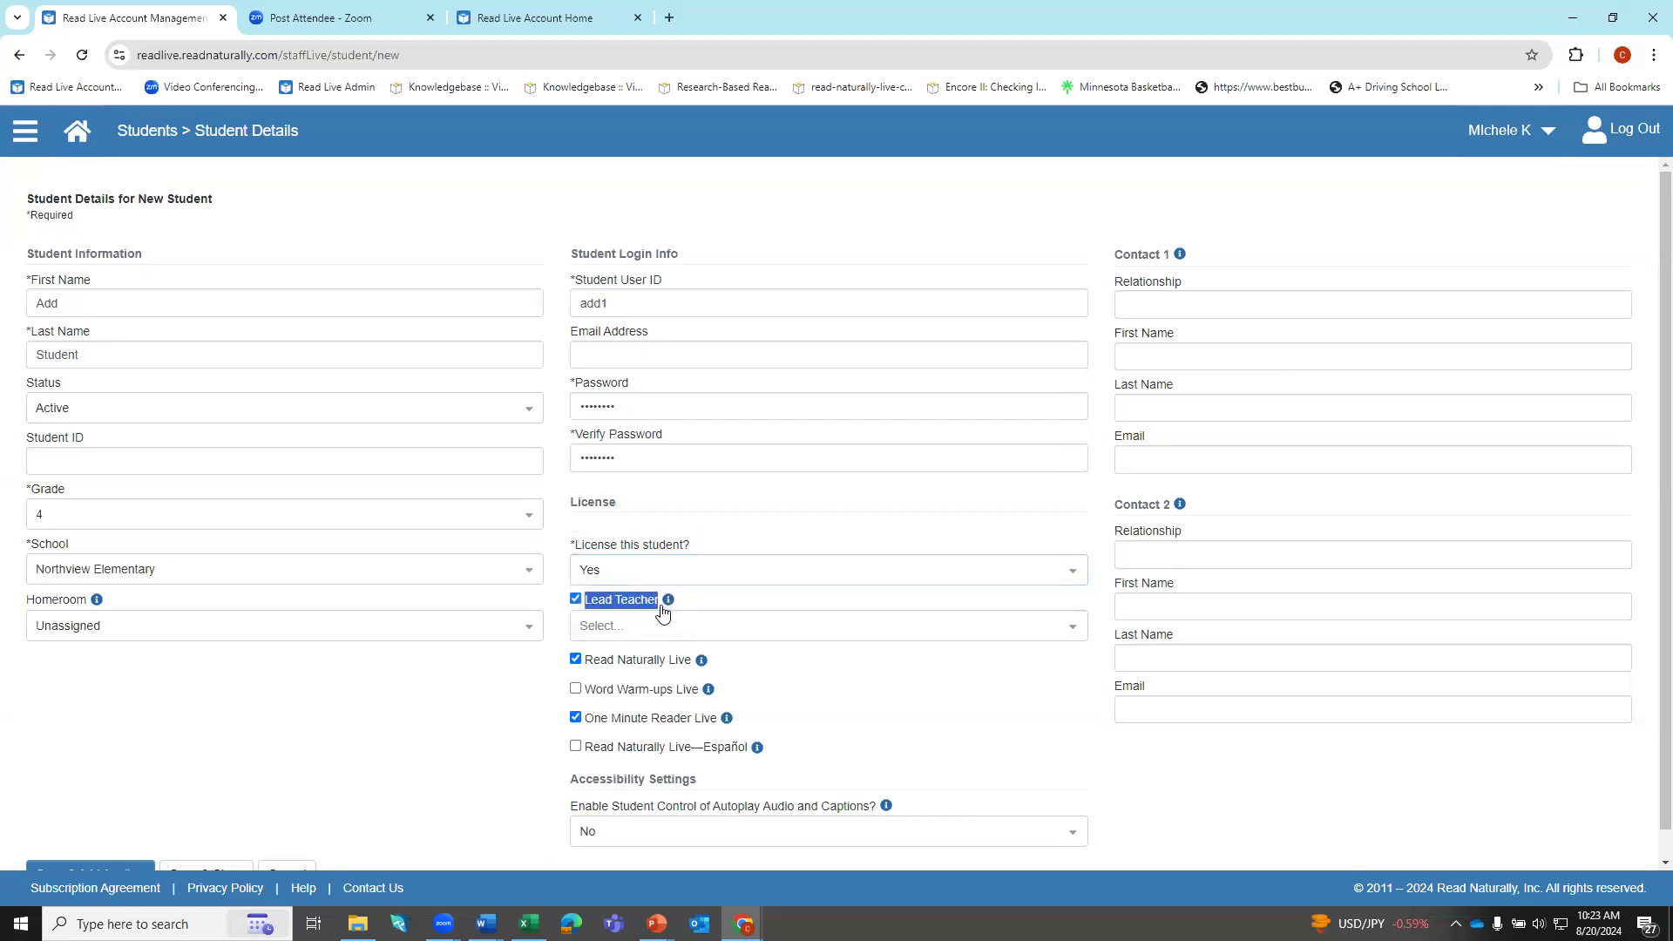
{"action": "left_click", "coordinate": [573, 601]}
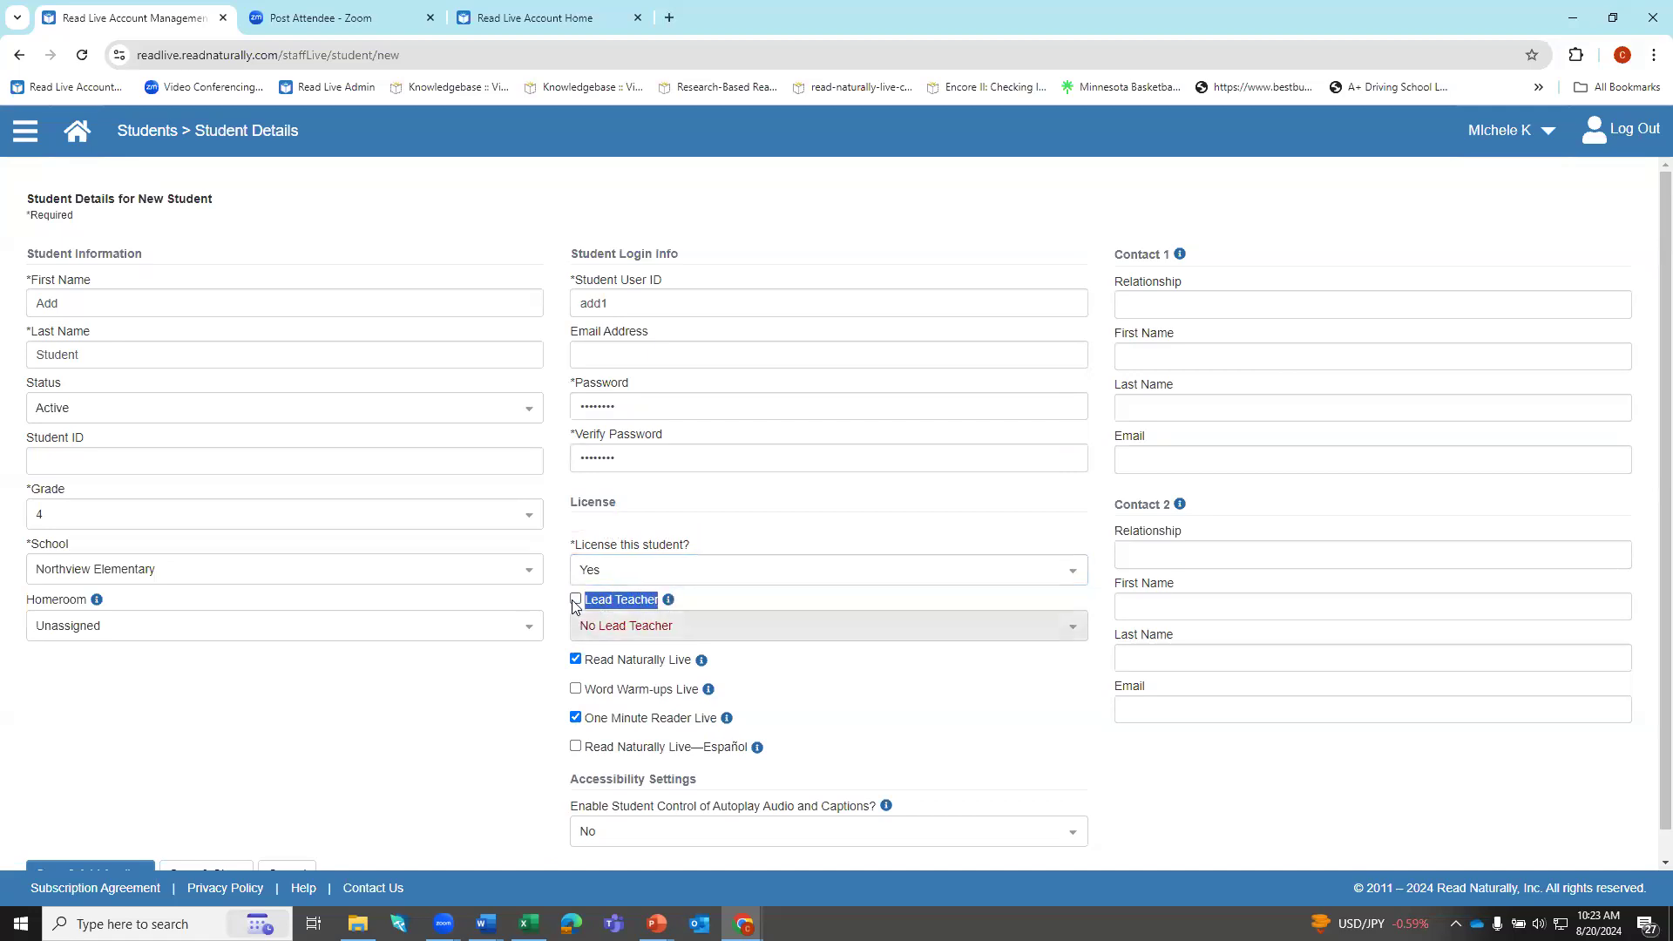
{"action": "left_click", "coordinate": [575, 600]}
{"action": "left_click", "coordinate": [575, 600]}
{"action": "left_click", "coordinate": [575, 601]}
{"action": "left_click", "coordinate": [575, 601]}
{"action": "left_click", "coordinate": [583, 607]}
{"action": "left_click", "coordinate": [608, 626]}
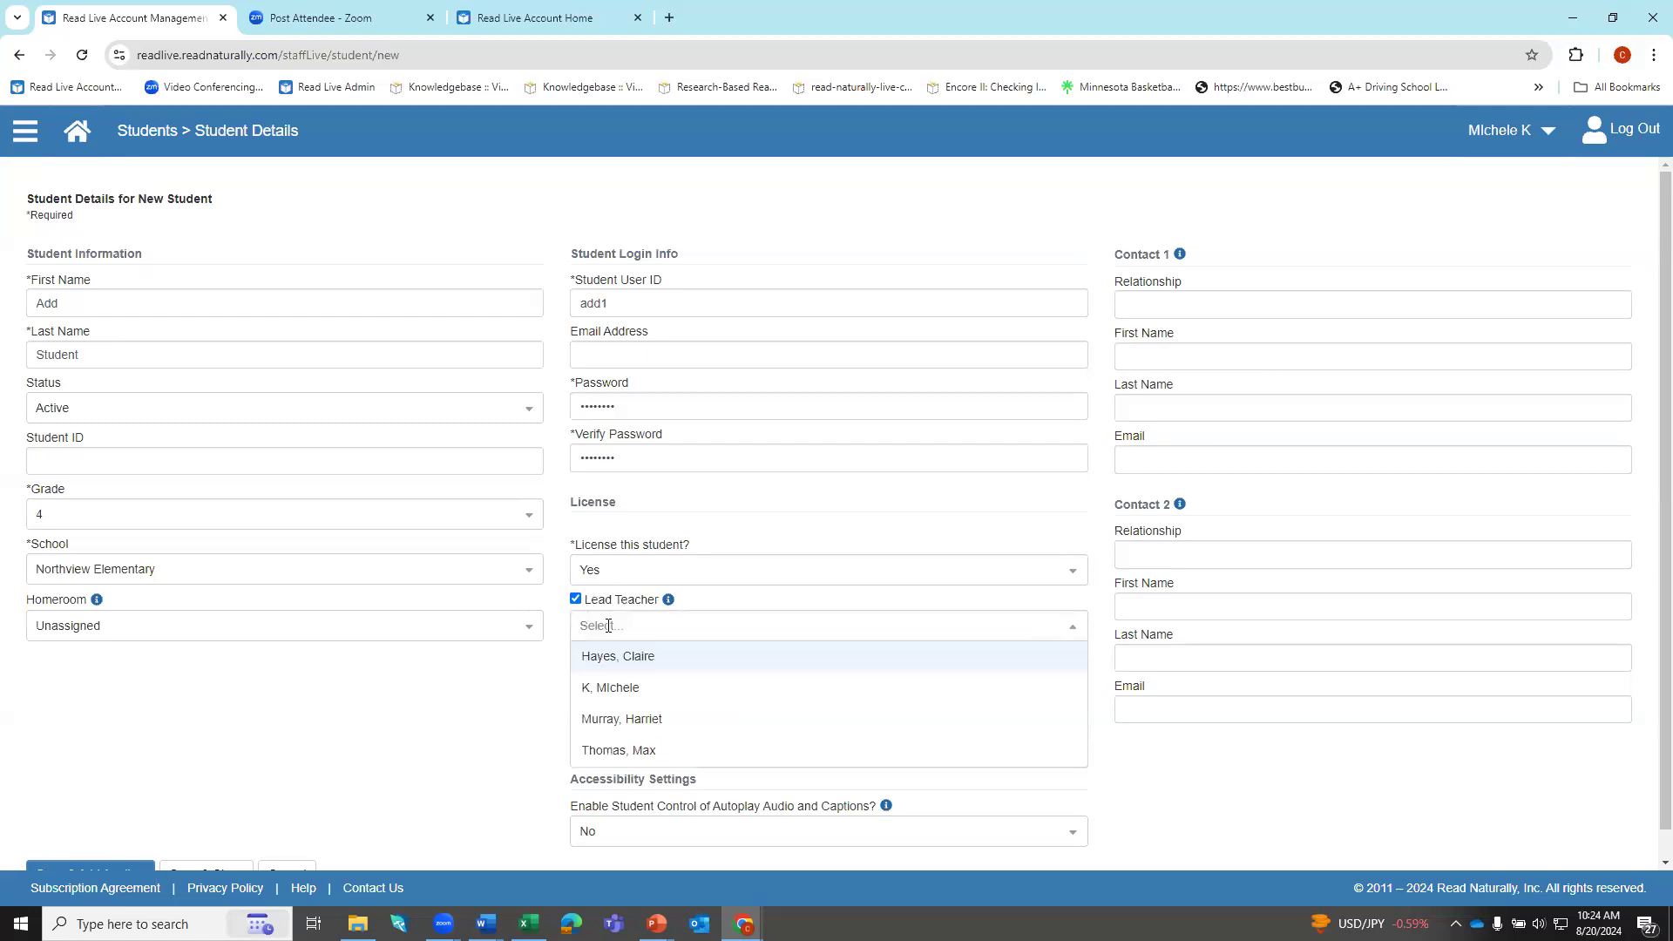
{"action": "left_click", "coordinate": [621, 690]}
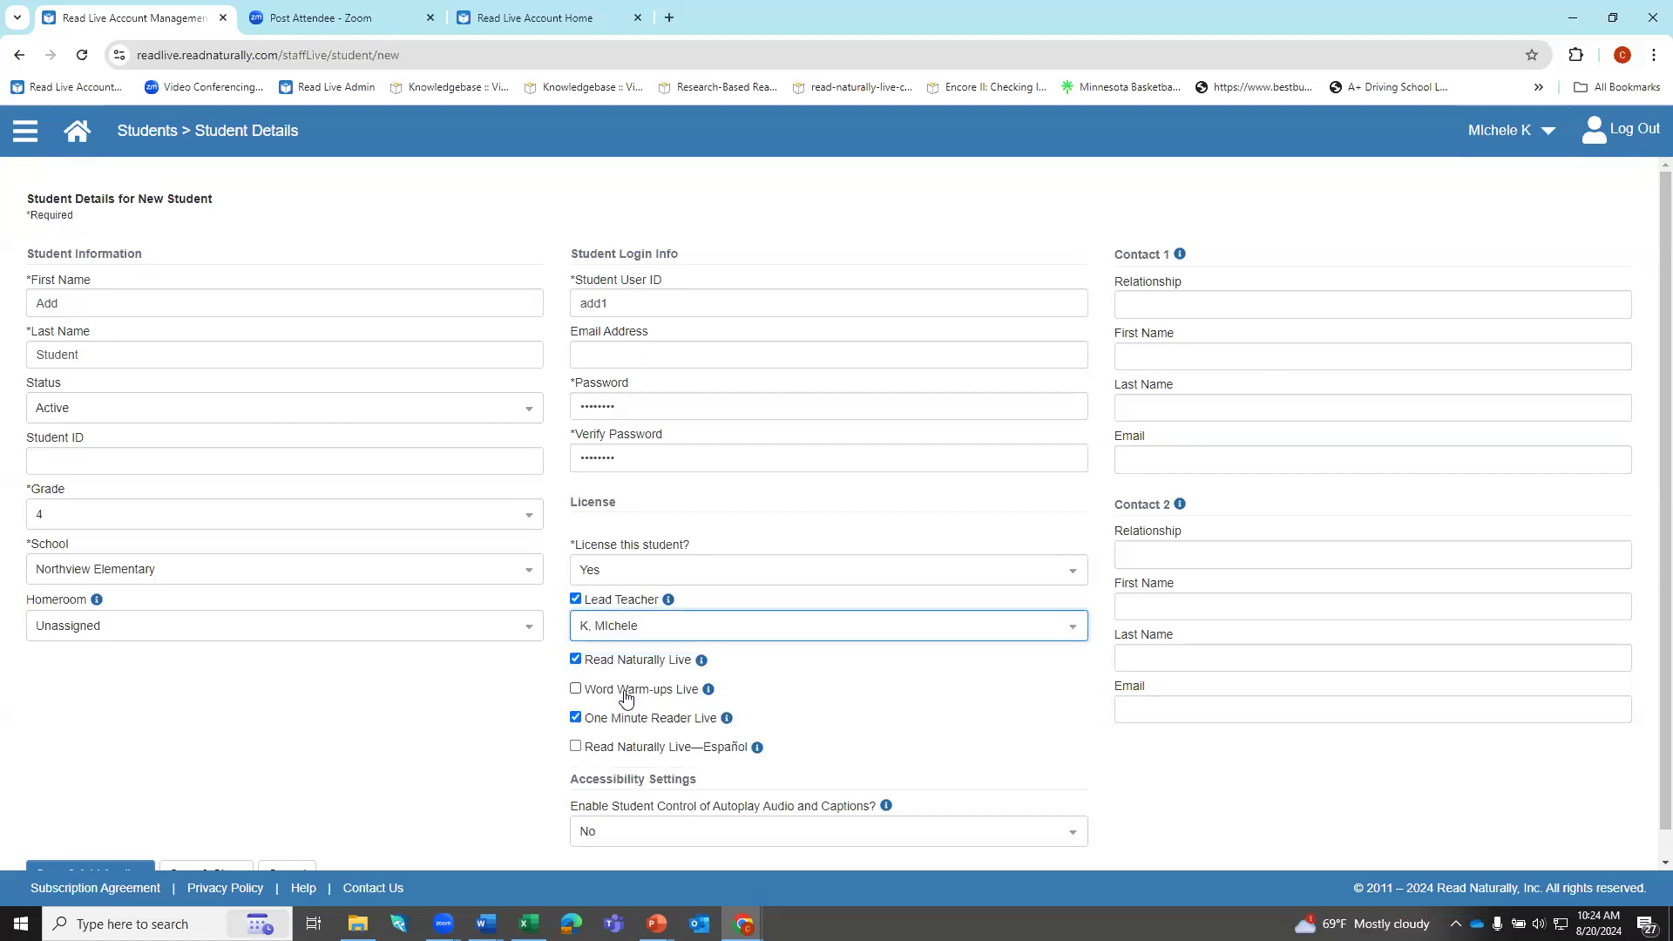
Step: Check Word Warm-ups Live, Read Naturally Live—Español and Read Naturally Live so all four programs are enabled
{"action": "scroll", "coordinate": [626, 697], "scroll_direction": "down", "scroll_amount": 1}
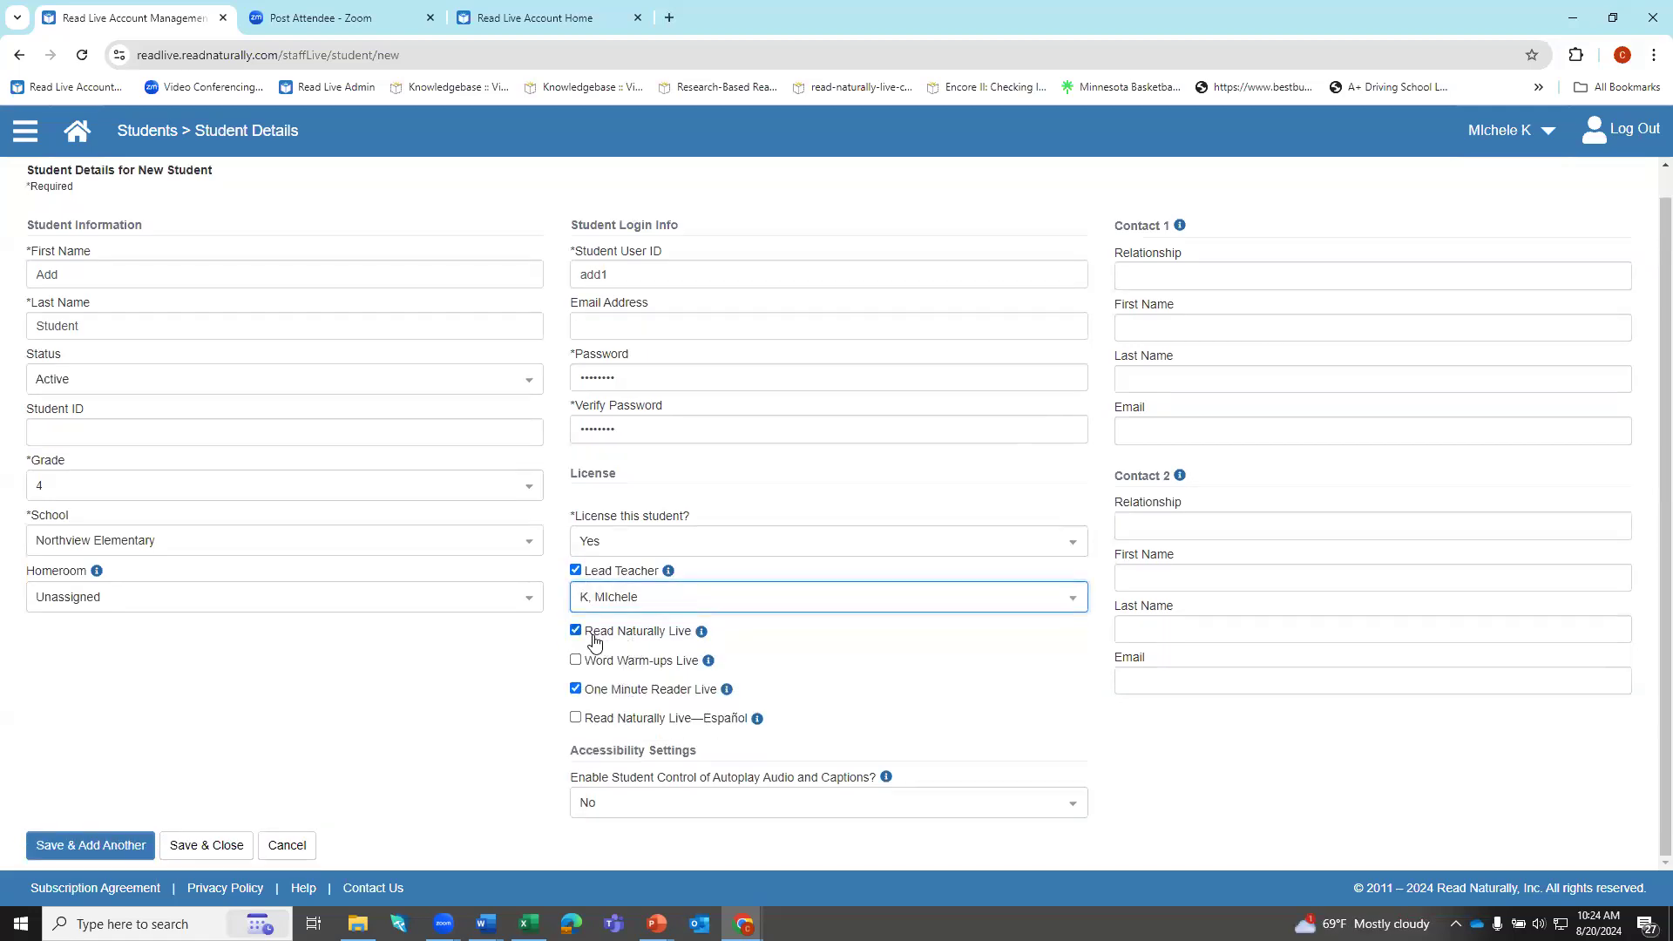
{"action": "left_click_drag", "start_coordinate": [588, 642], "coordinate": [695, 649]}
{"action": "left_click_drag", "start_coordinate": [596, 665], "coordinate": [754, 734]}
{"action": "left_click", "coordinate": [587, 728]}
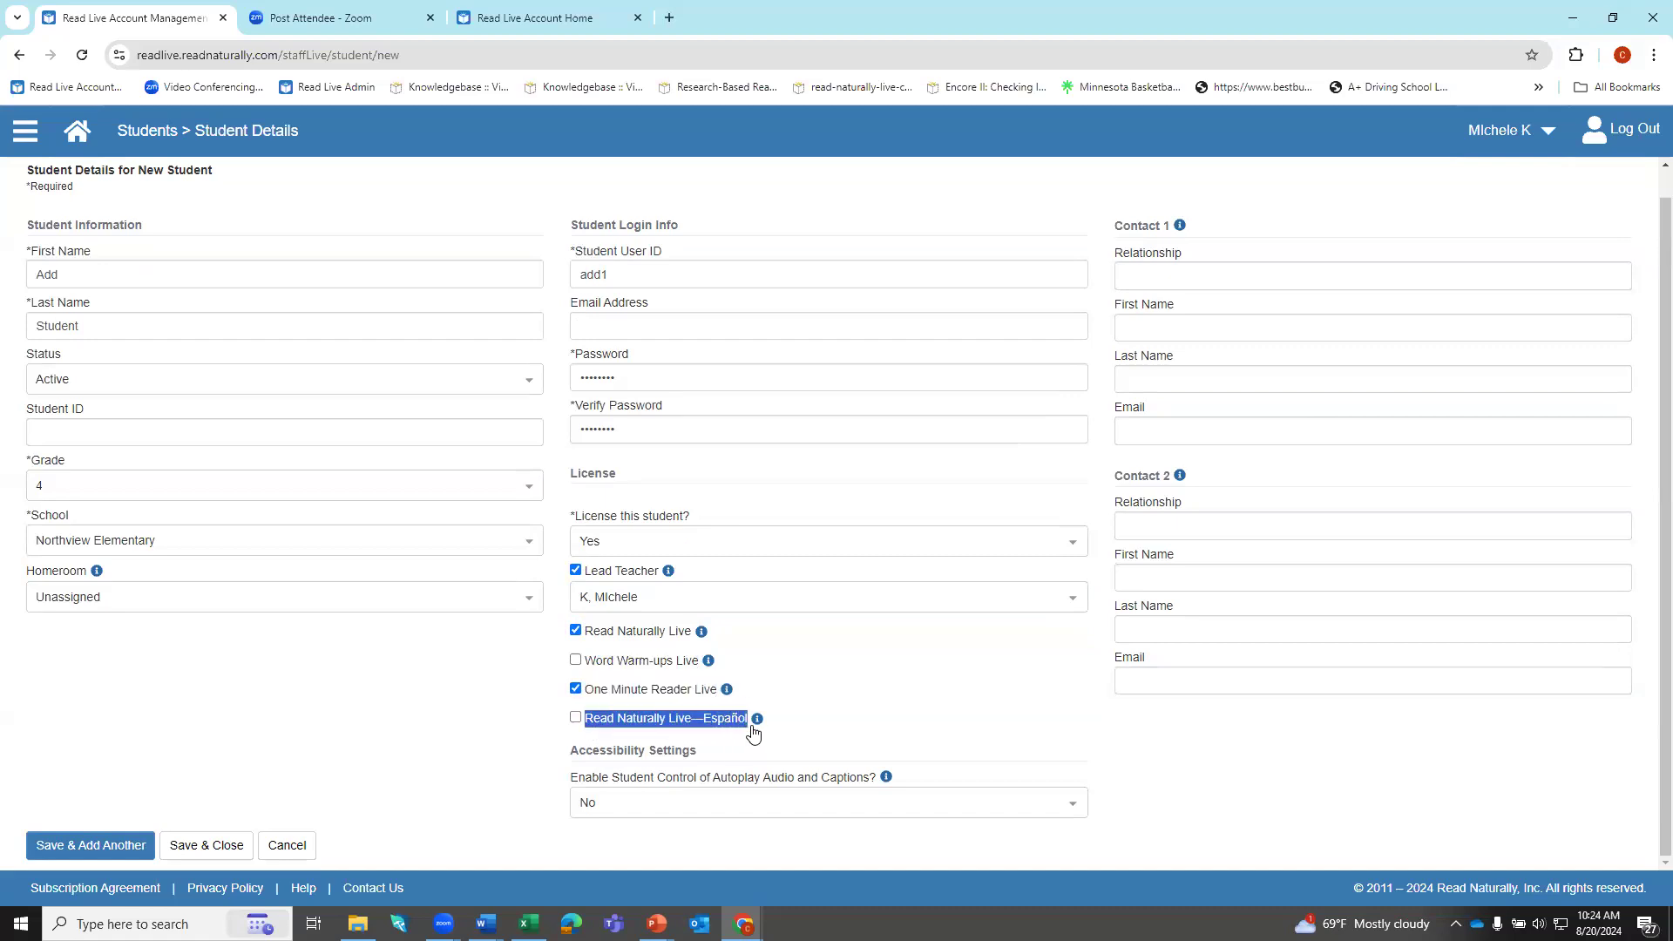
{"action": "left_click", "coordinate": [575, 660]}
{"action": "left_click", "coordinate": [575, 718]}
{"action": "left_click", "coordinate": [577, 631]}
{"action": "left_click", "coordinate": [579, 632]}
{"action": "left_click", "coordinate": [486, 715]}
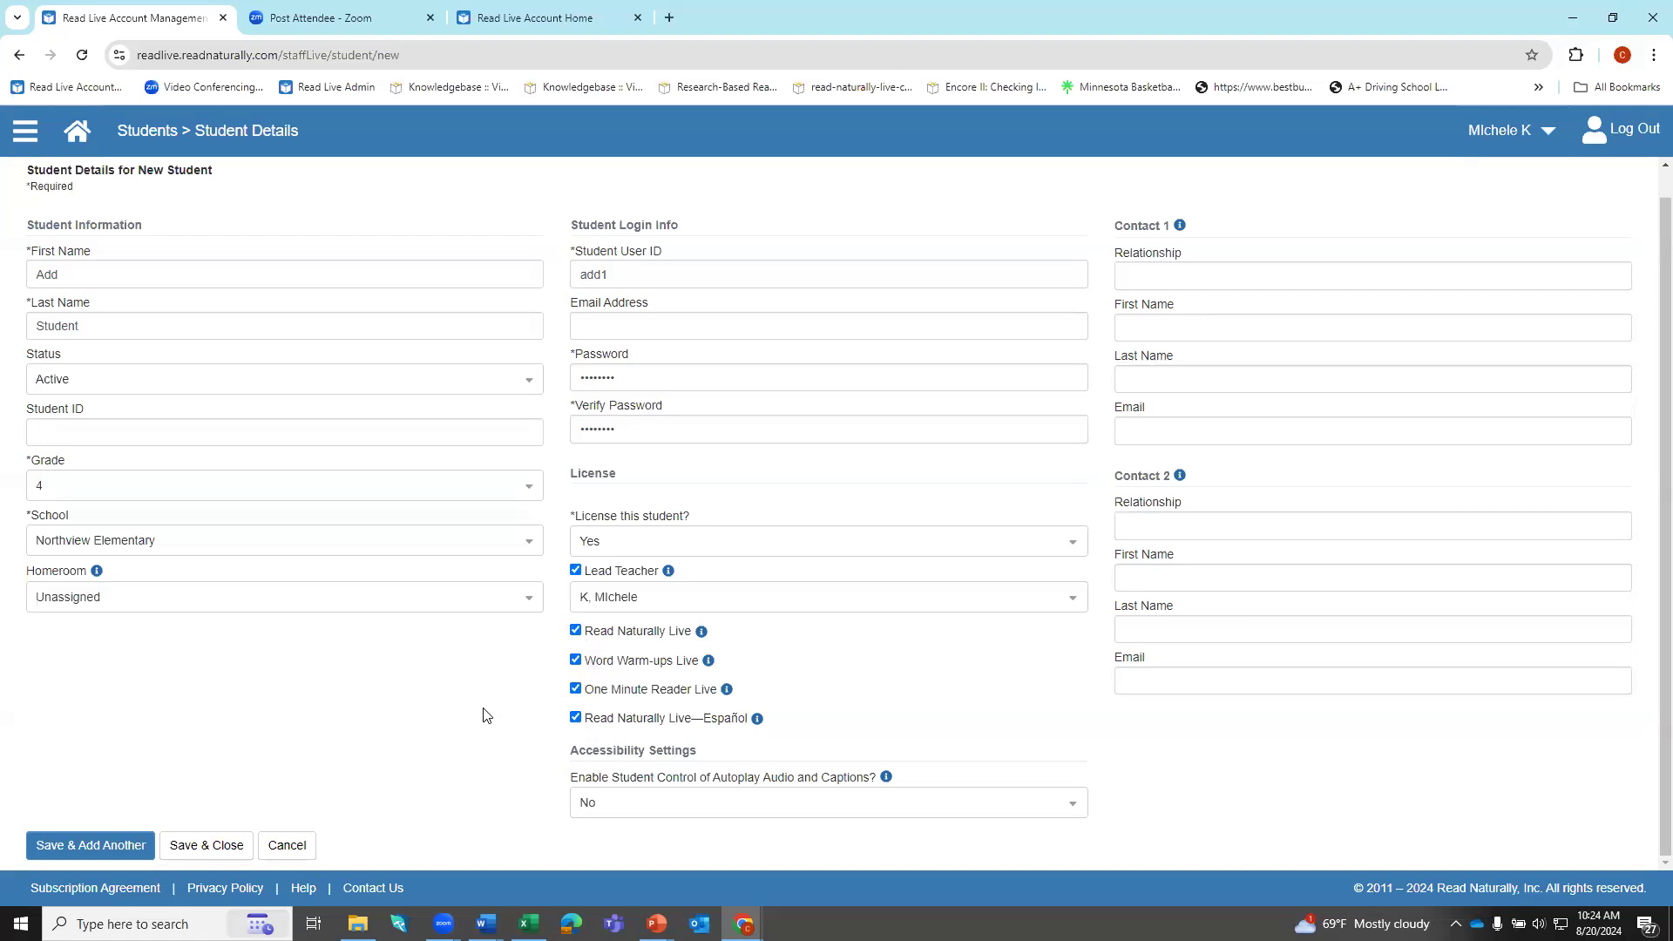
Step: Save the new student, then go home and choose Student Import under Student Administration
{"action": "left_click", "coordinate": [215, 855]}
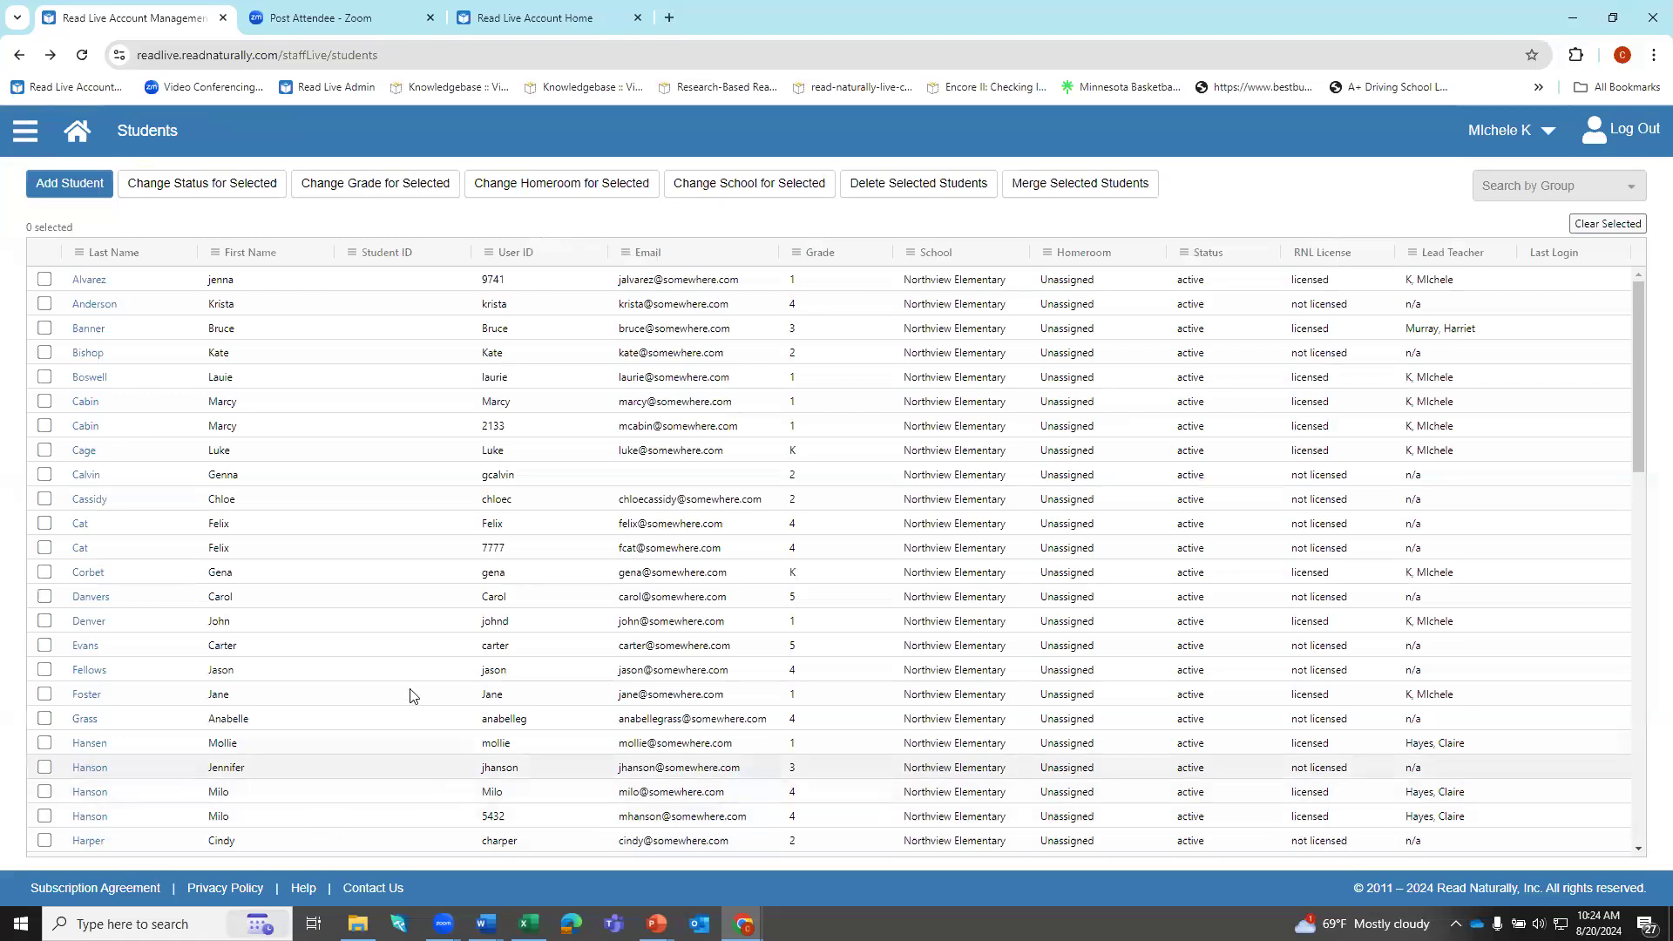
{"action": "left_click", "coordinate": [84, 150]}
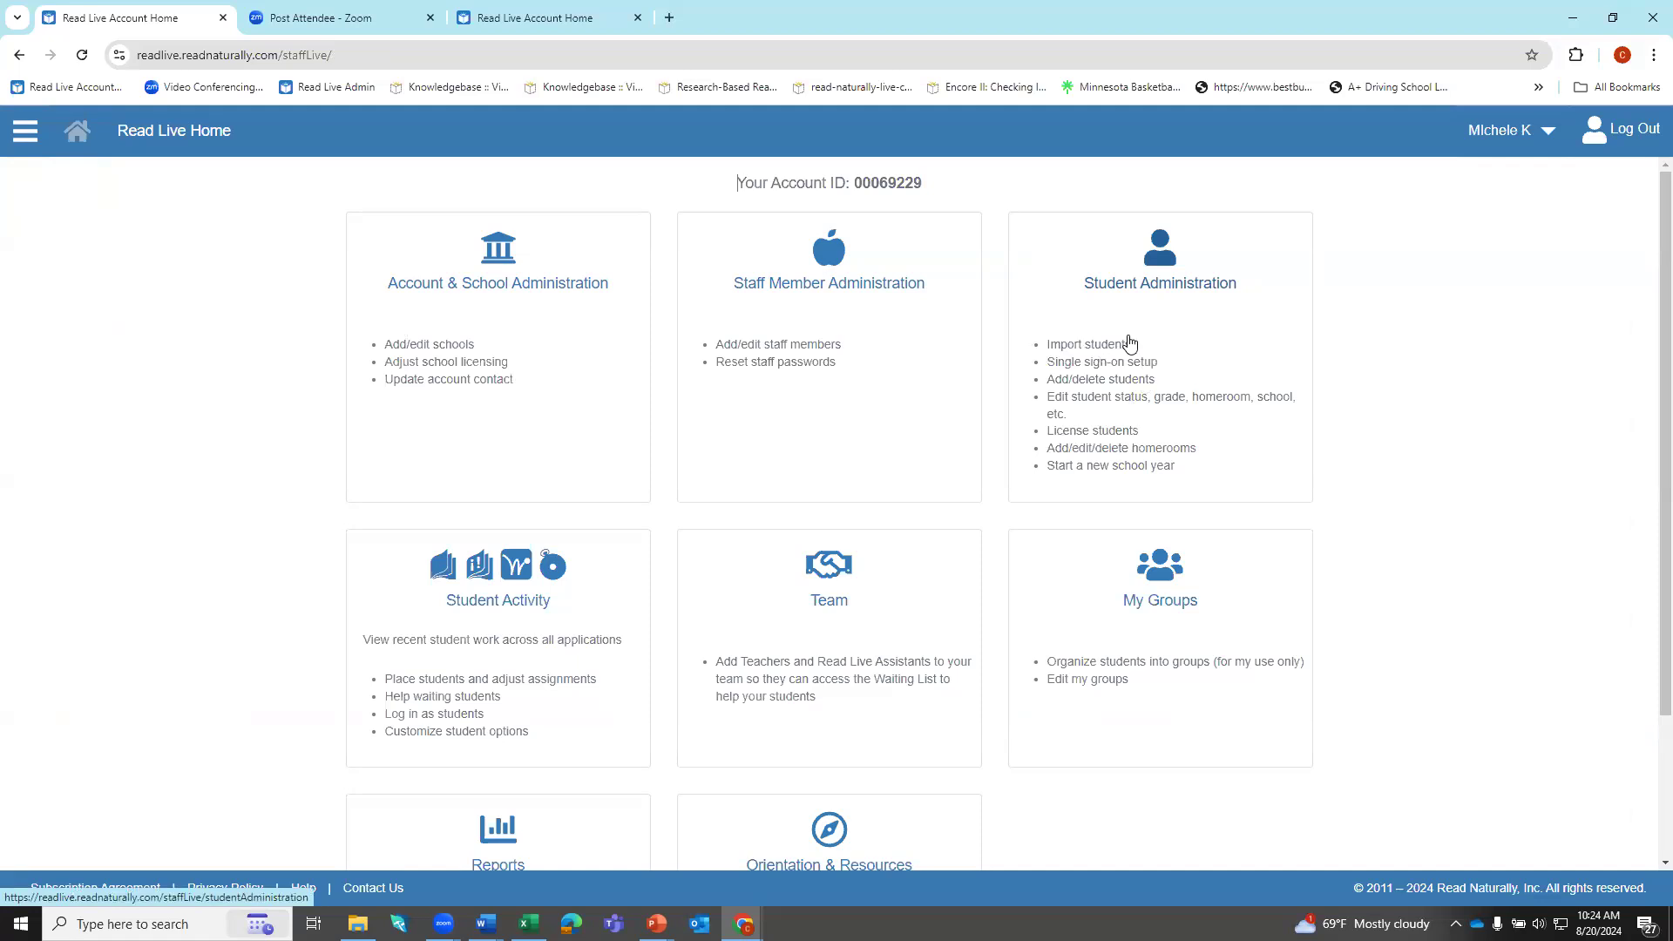
{"action": "left_click", "coordinate": [1158, 310]}
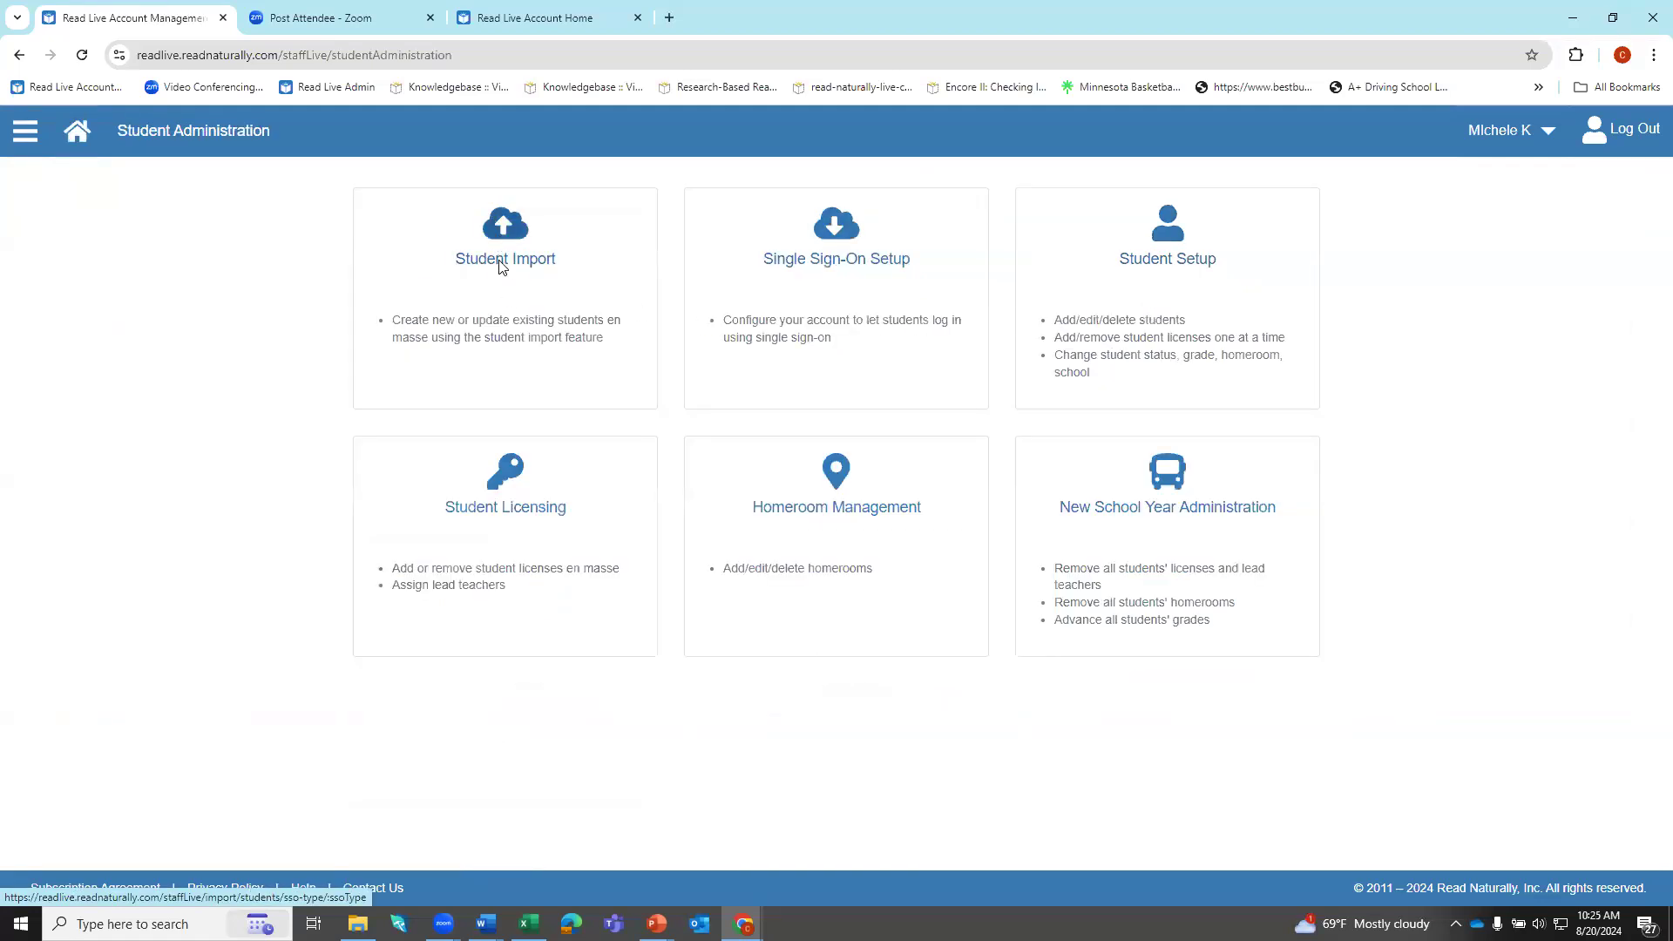
{"action": "left_click", "coordinate": [510, 296]}
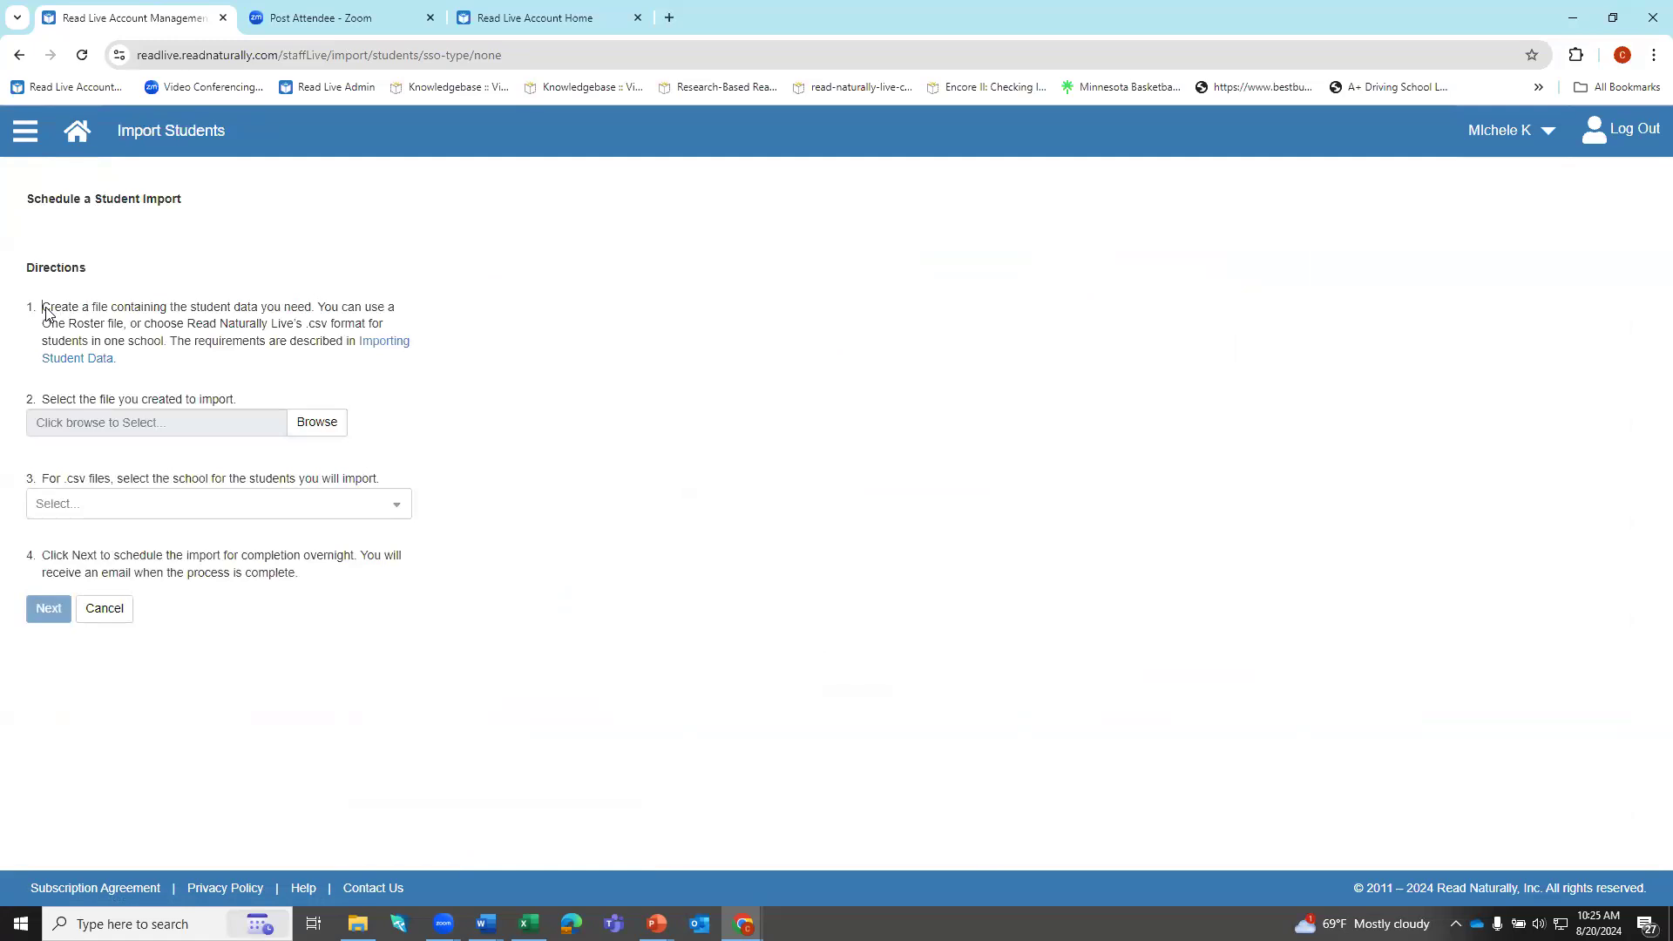
Step: Open the Importing Student Data guide and highlight the first direction about the import file
{"action": "left_click", "coordinate": [74, 364]}
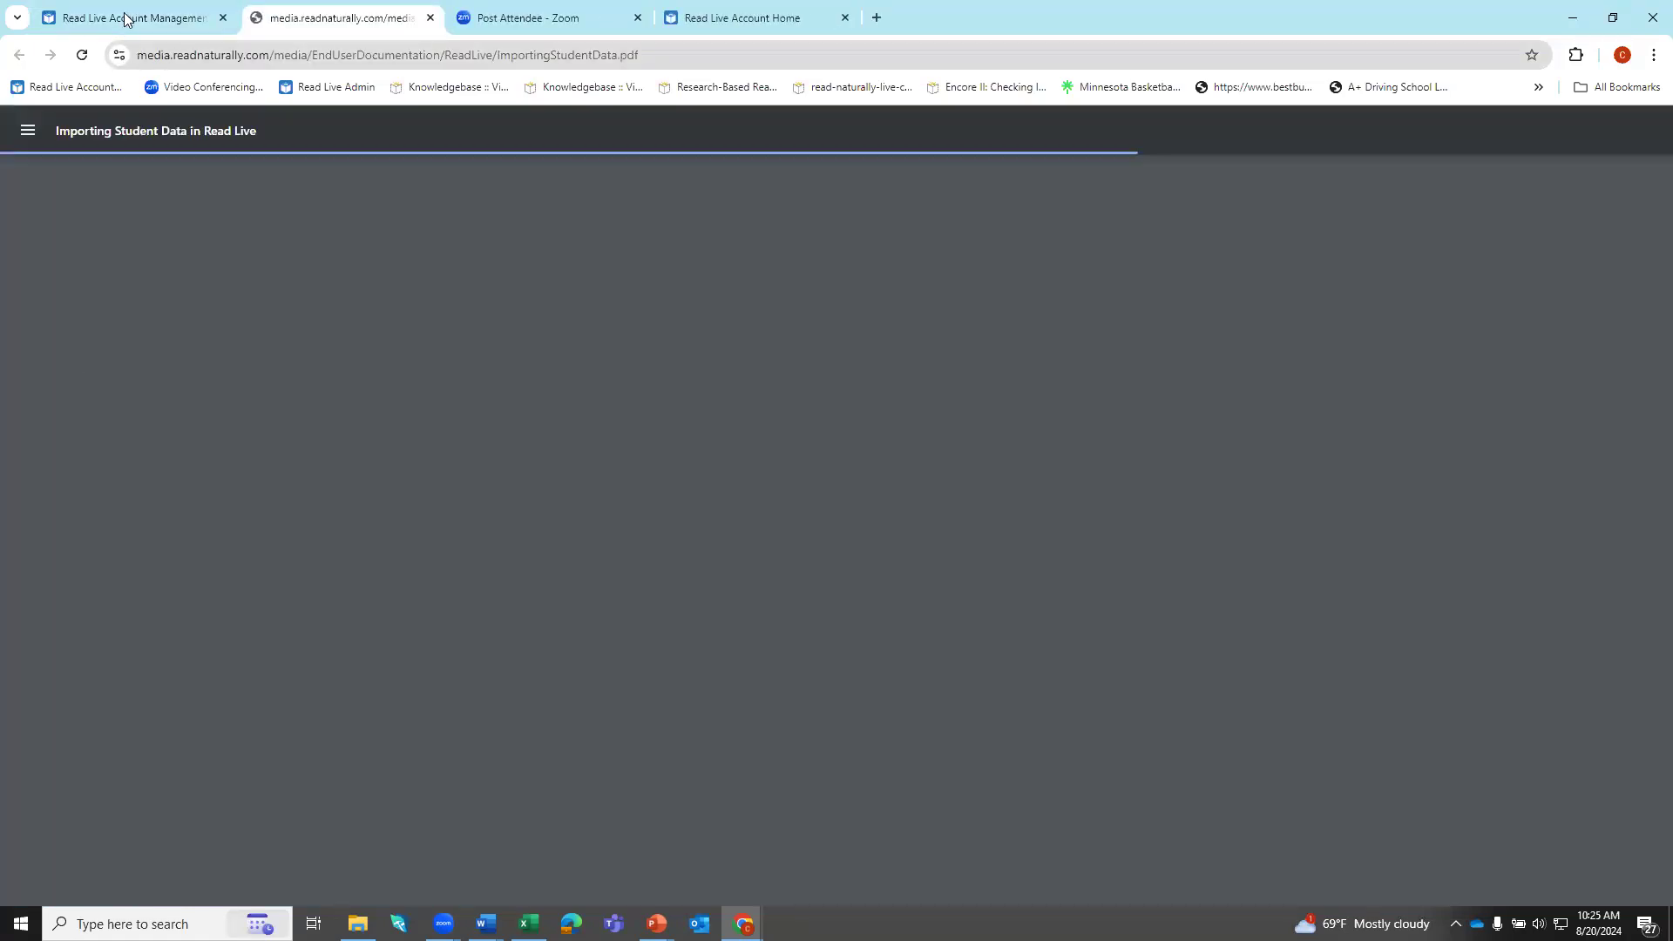
{"action": "left_click", "coordinate": [126, 19]}
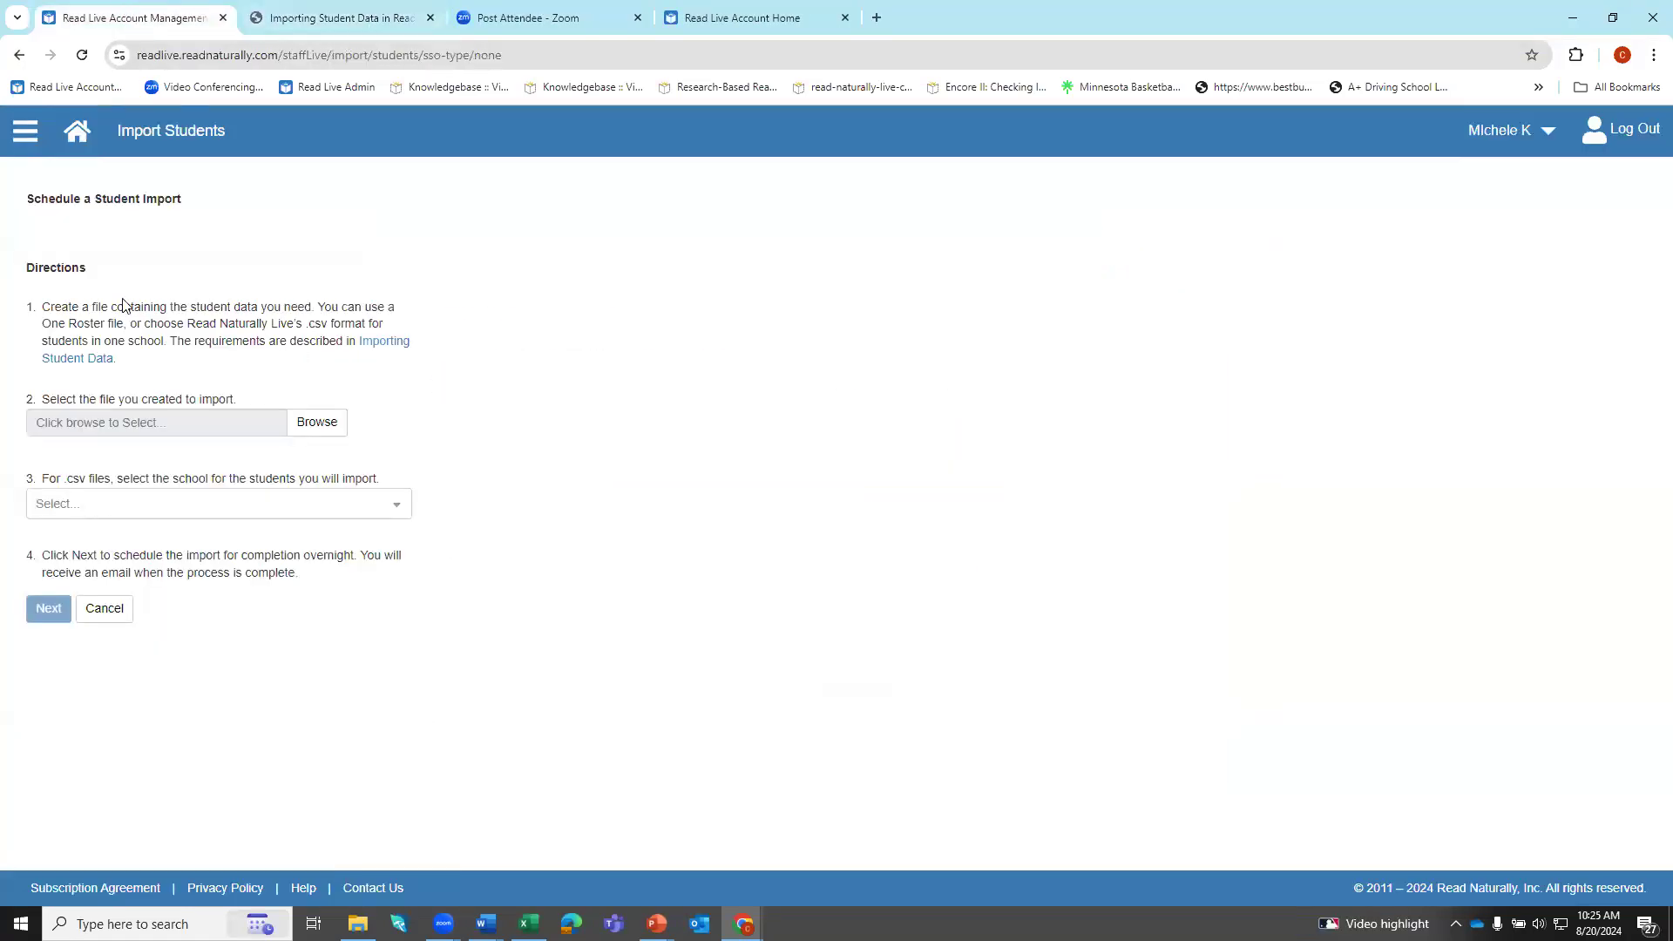
{"action": "left_click_drag", "start_coordinate": [42, 308], "coordinate": [217, 385]}
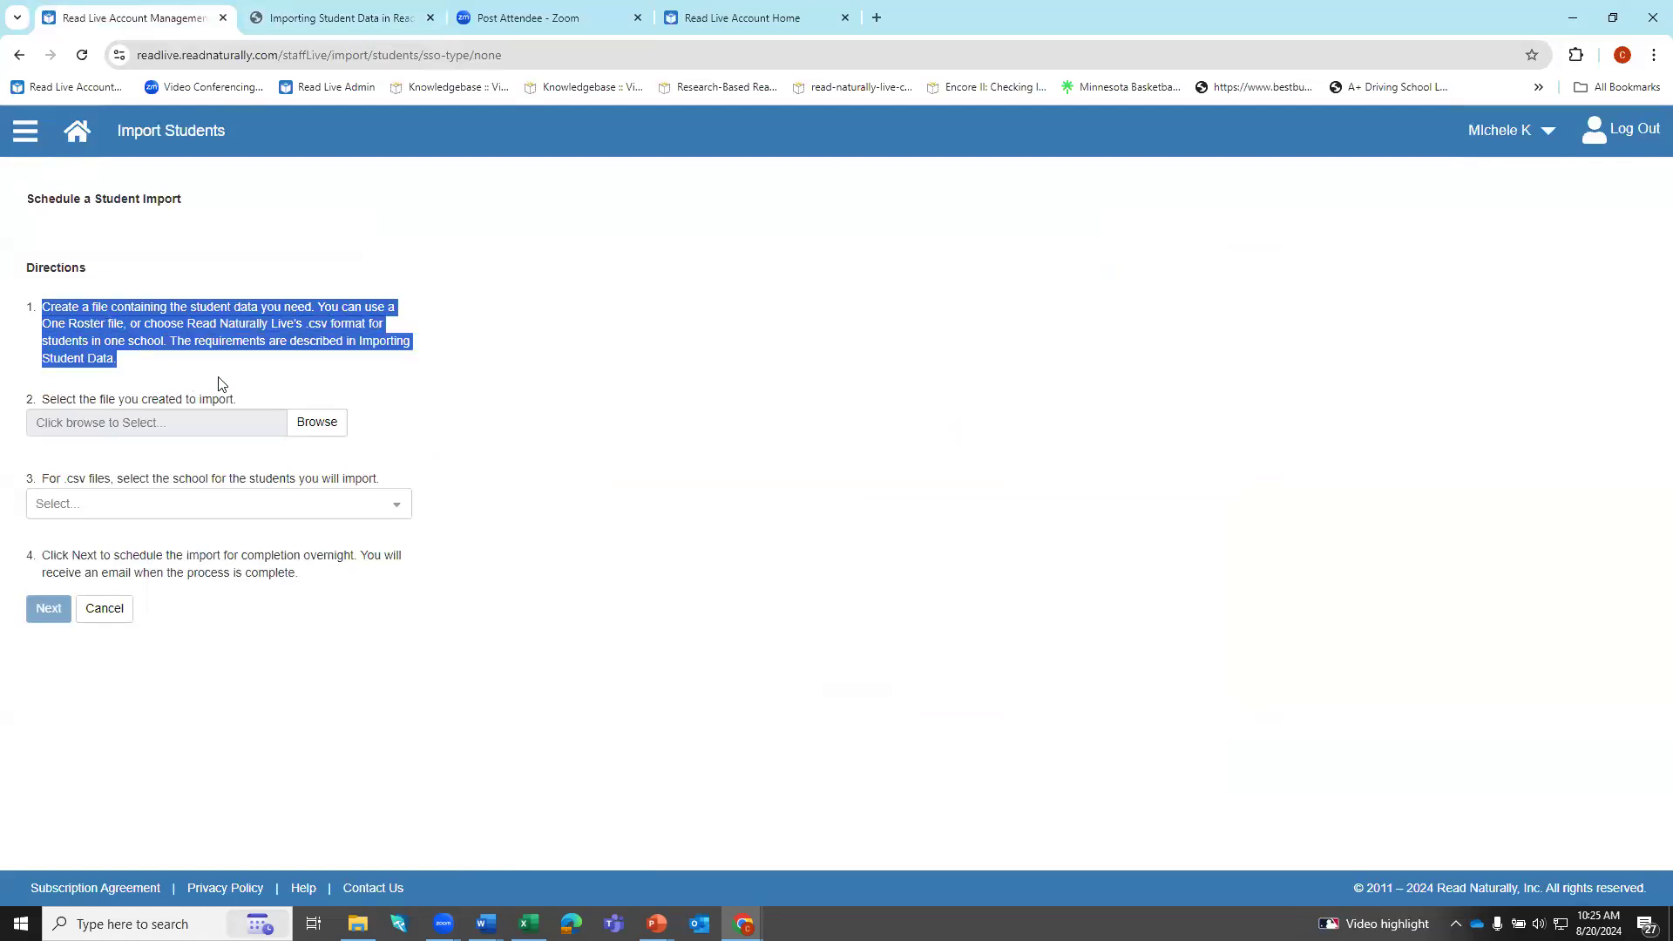
{"action": "left_click", "coordinate": [368, 366]}
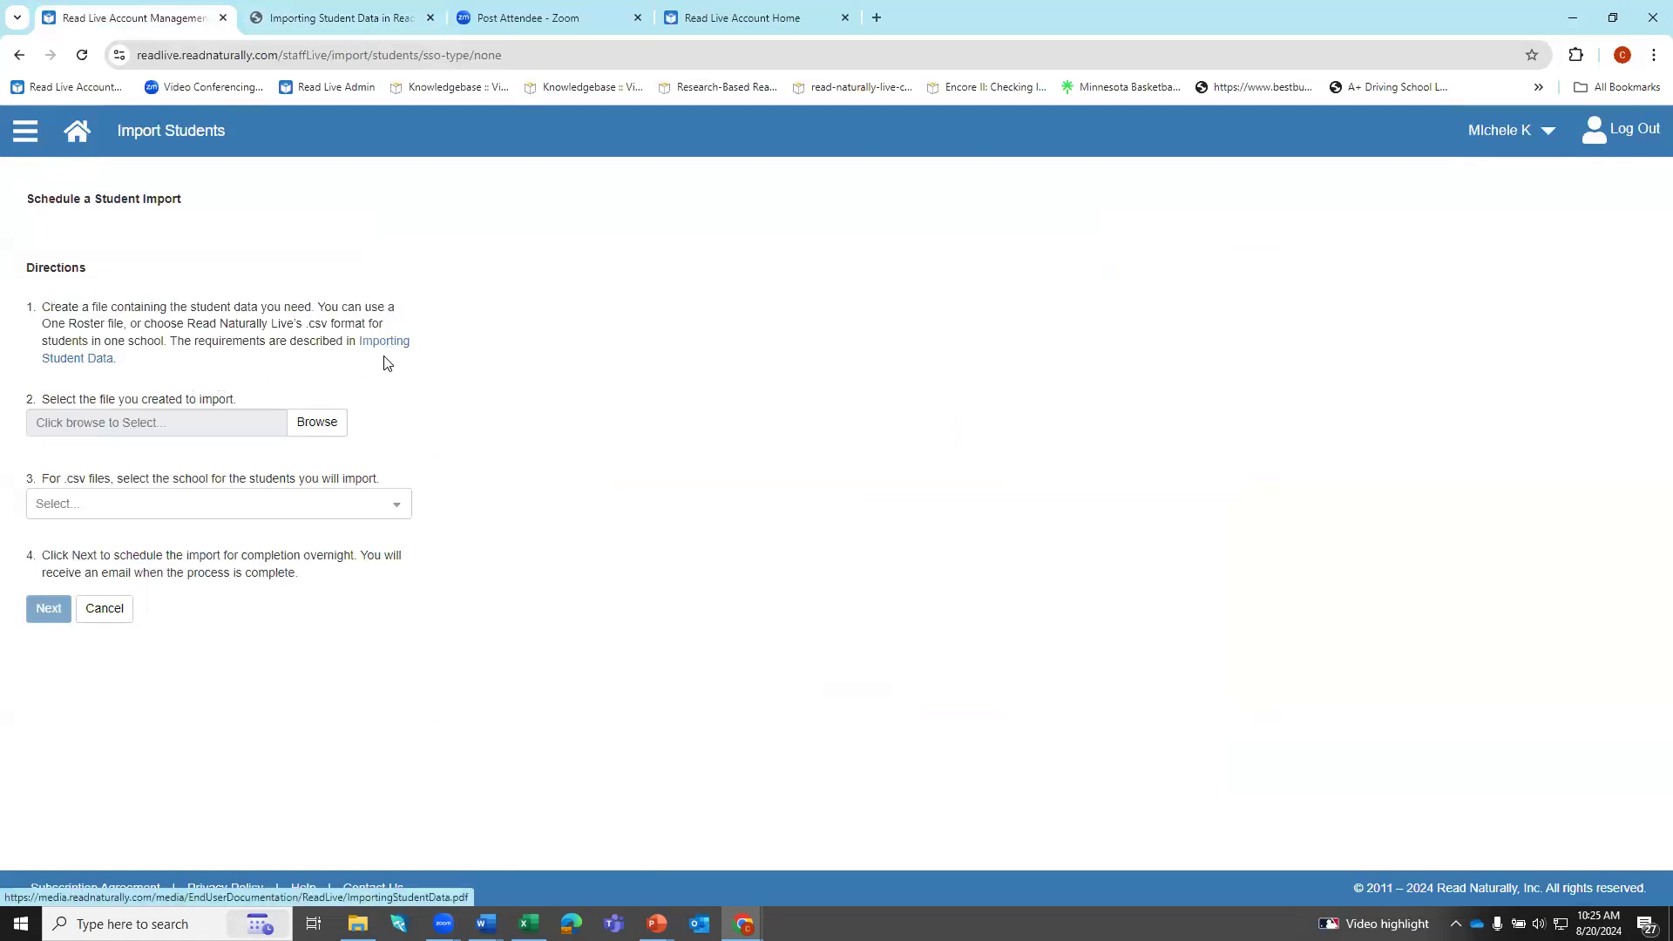
Step: Zoom the guide to 125% and scroll to page 2's .csv requirements table
{"action": "left_click", "coordinate": [366, 19]}
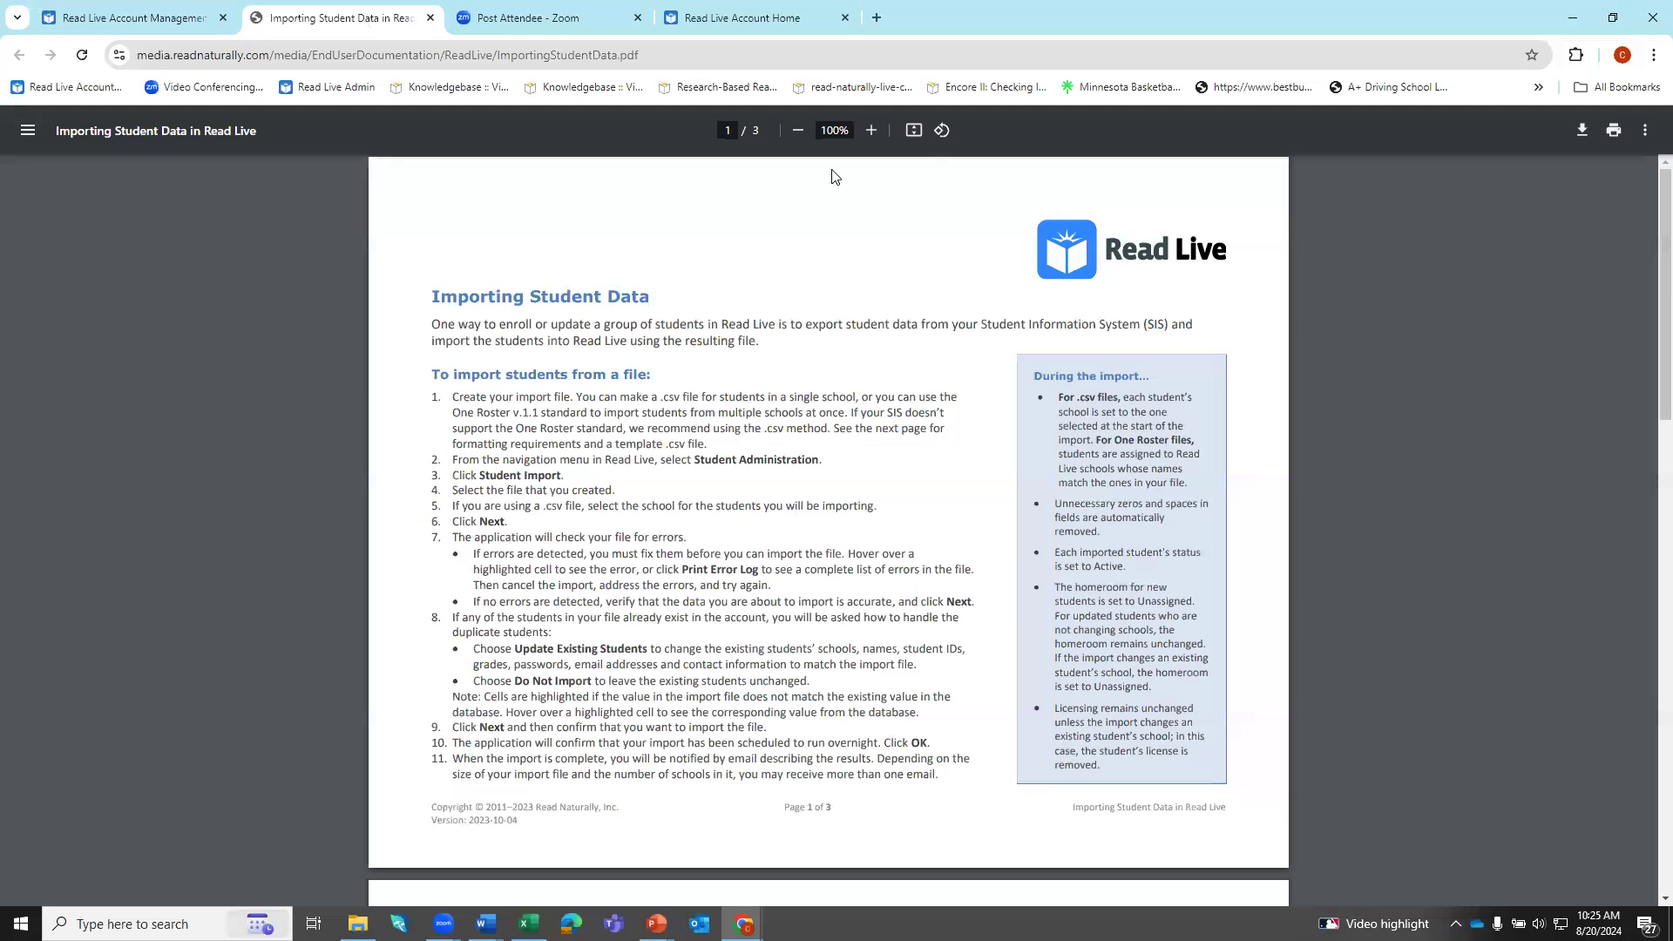
{"action": "left_click", "coordinate": [871, 130]}
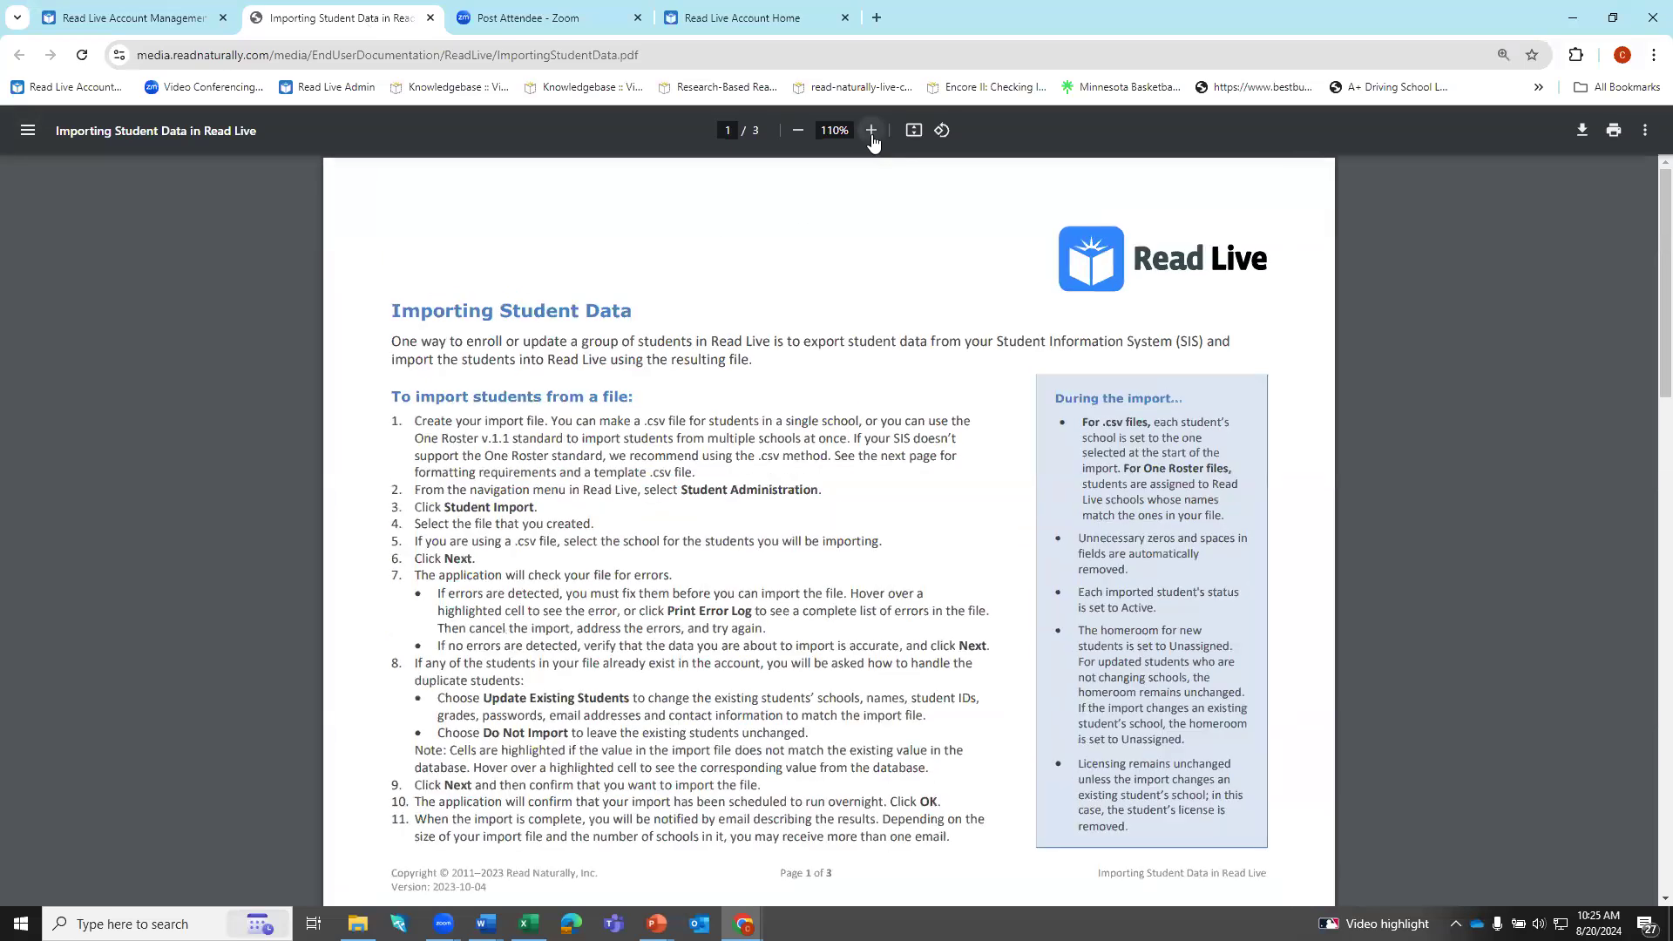
{"action": "left_click", "coordinate": [871, 130]}
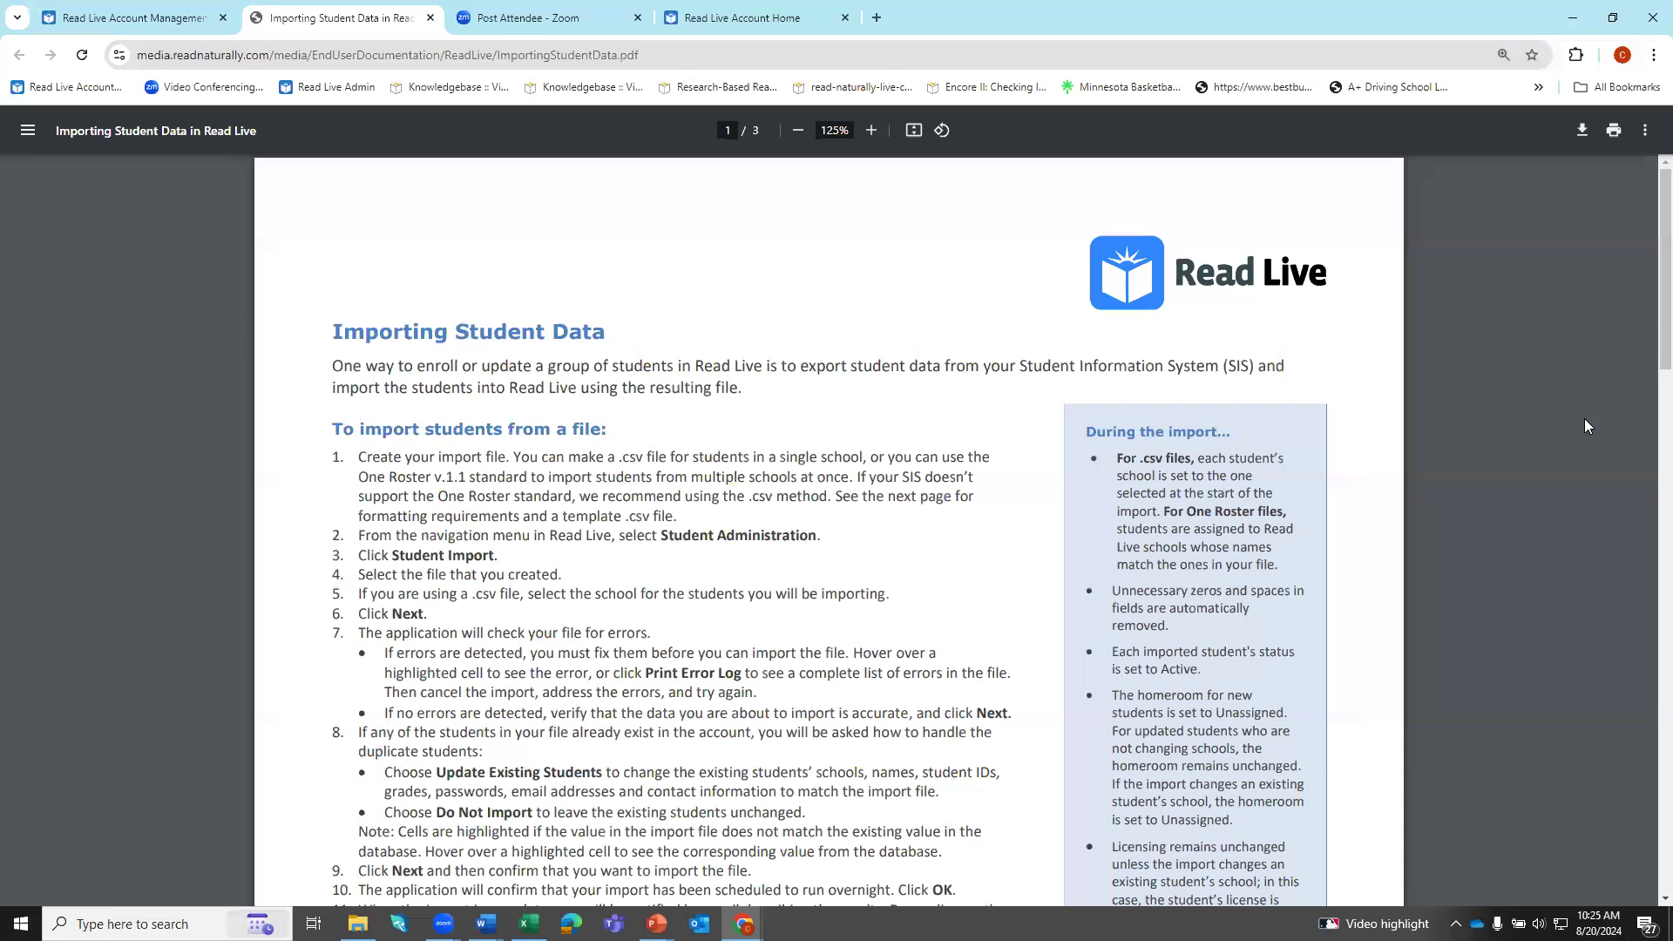
{"action": "scroll", "coordinate": [1585, 425], "scroll_direction": "down", "scroll_amount": 2}
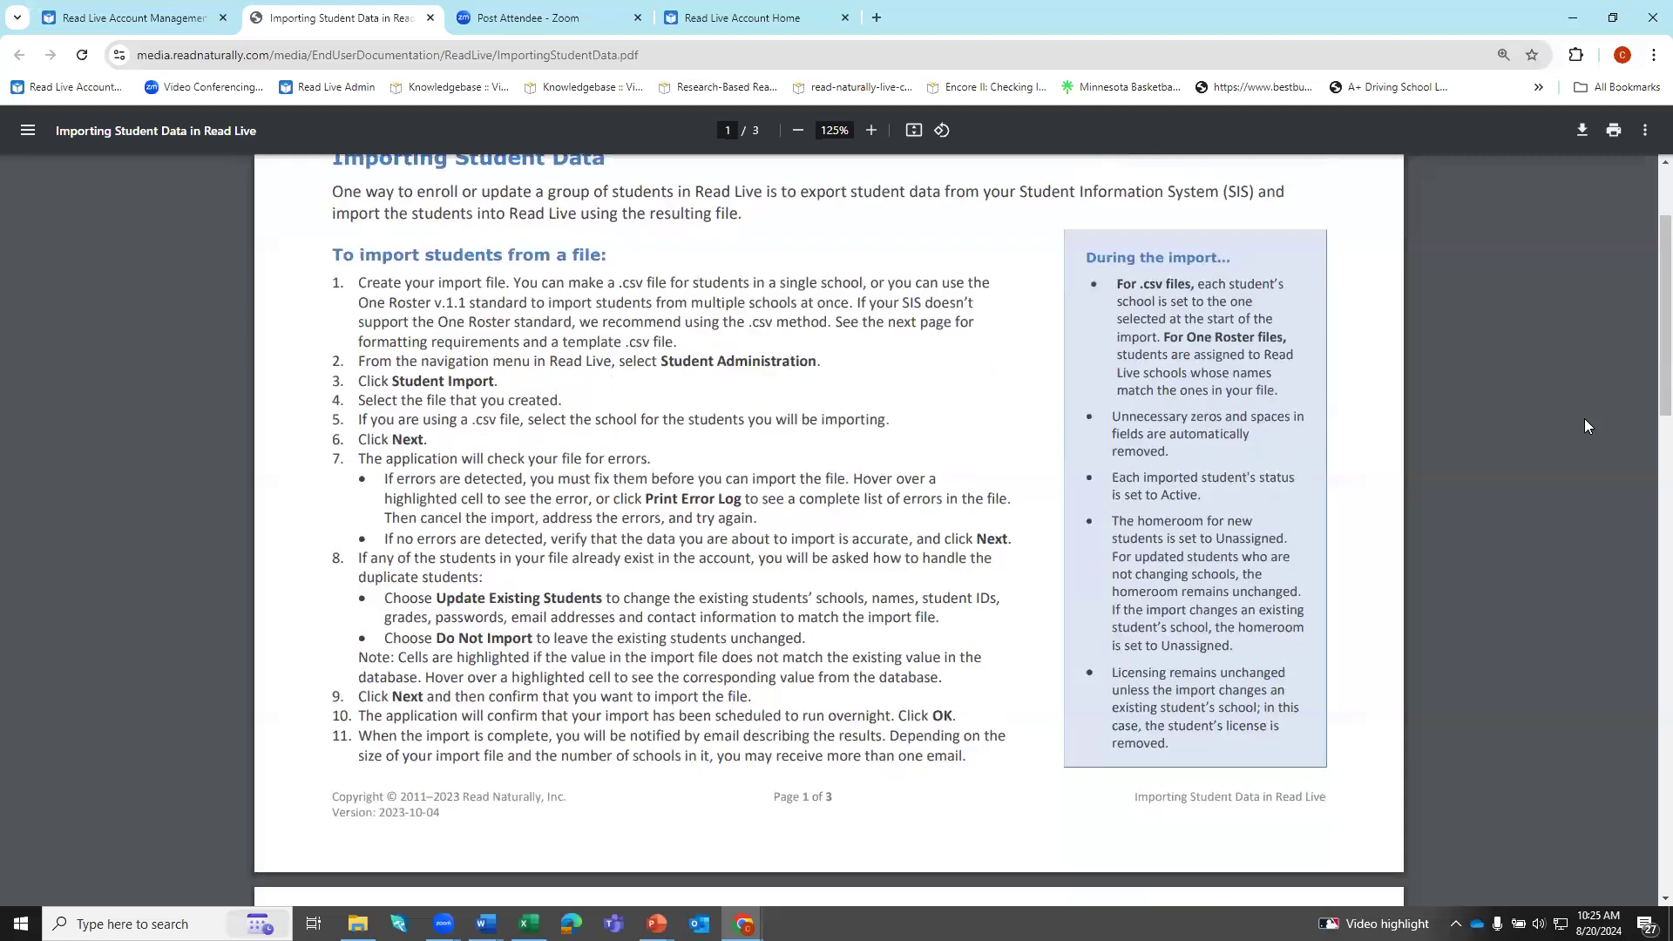
{"action": "scroll", "coordinate": [1584, 425], "scroll_direction": "down", "scroll_amount": 8}
{"action": "scroll", "coordinate": [1585, 426], "scroll_direction": "down", "scroll_amount": 2}
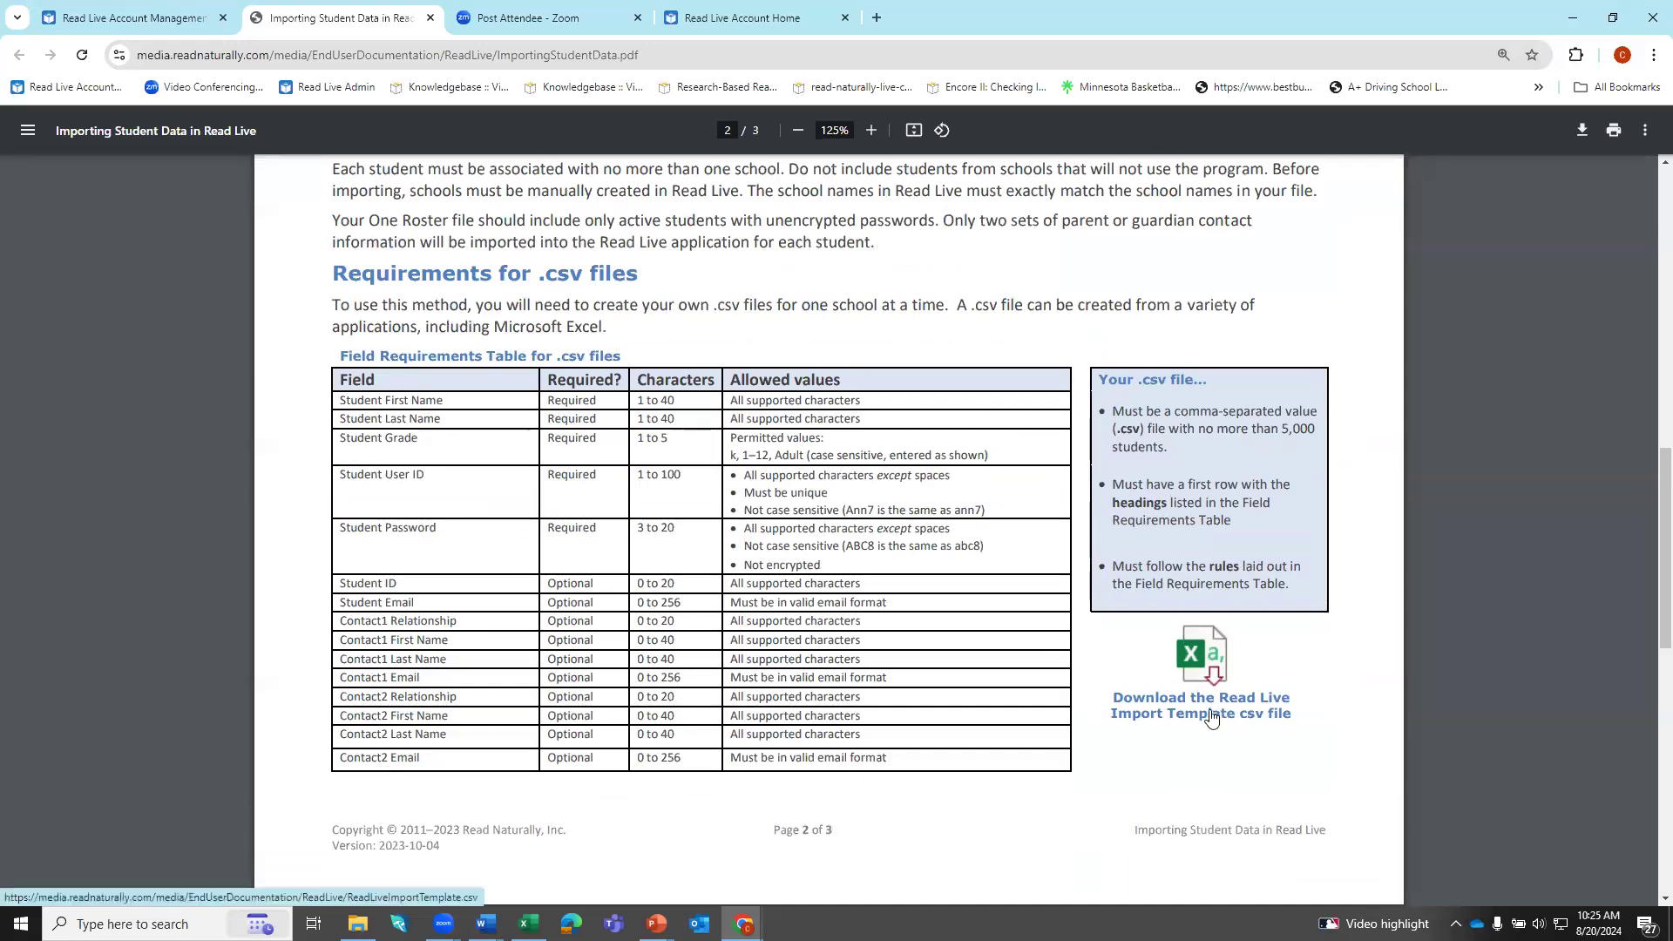
Step: Download the import template csv, autofit all its columns in Excel, and maximize the window
{"action": "left_click", "coordinate": [1218, 723]}
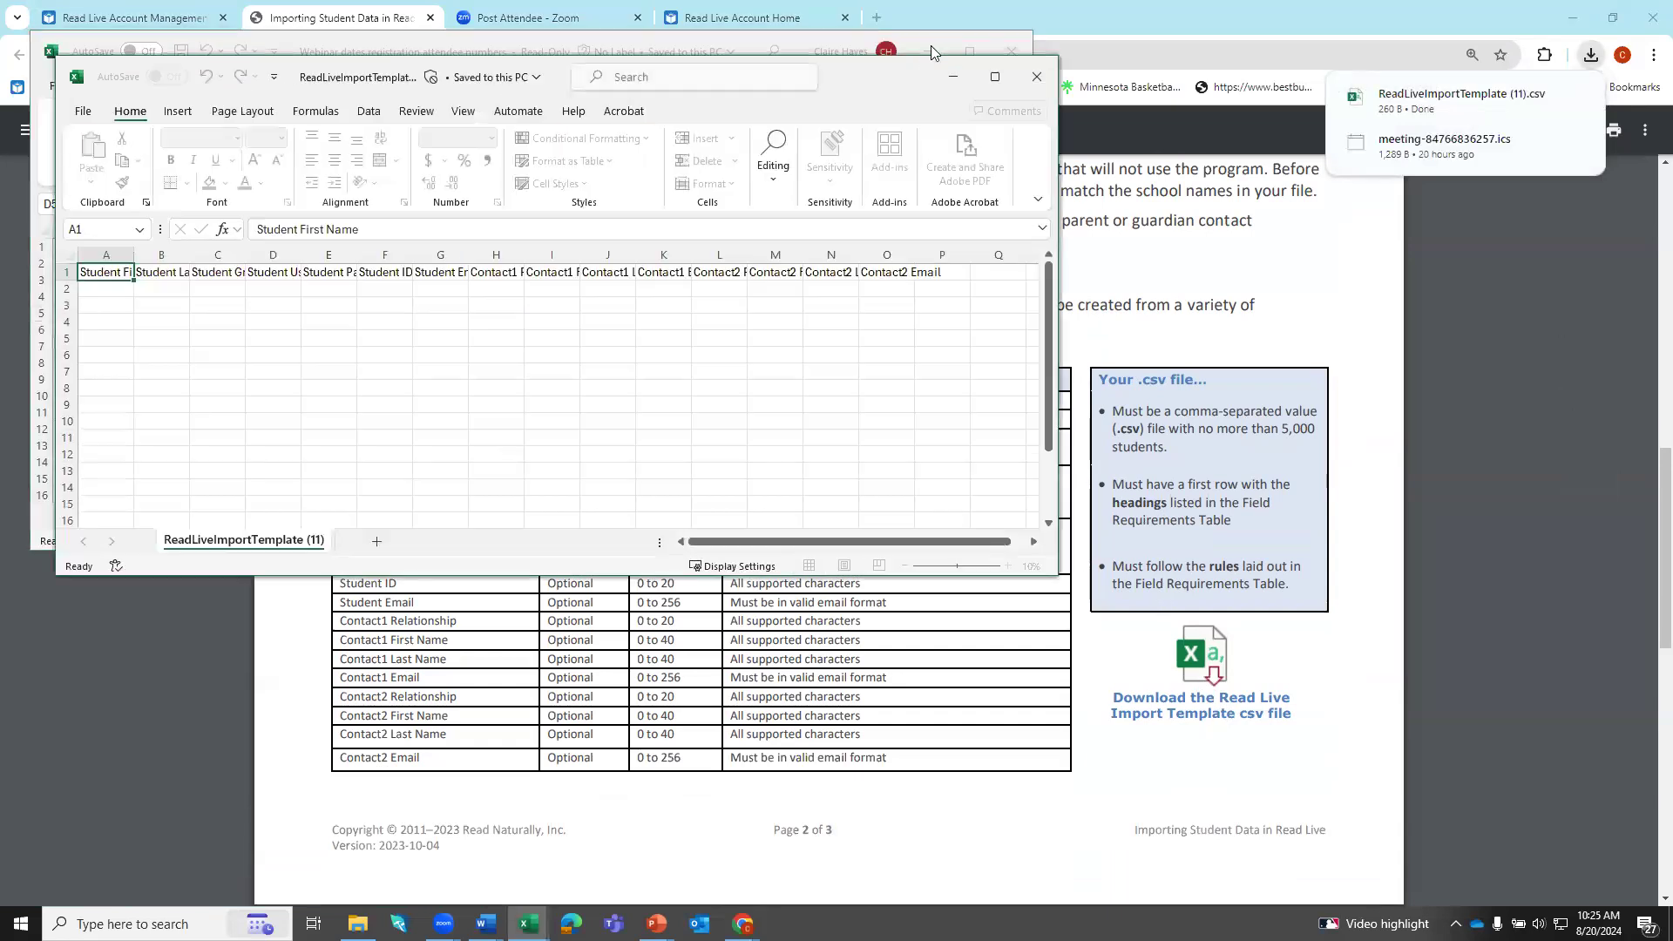
{"action": "left_click", "coordinate": [71, 255]}
{"action": "double_click", "coordinate": [135, 252]}
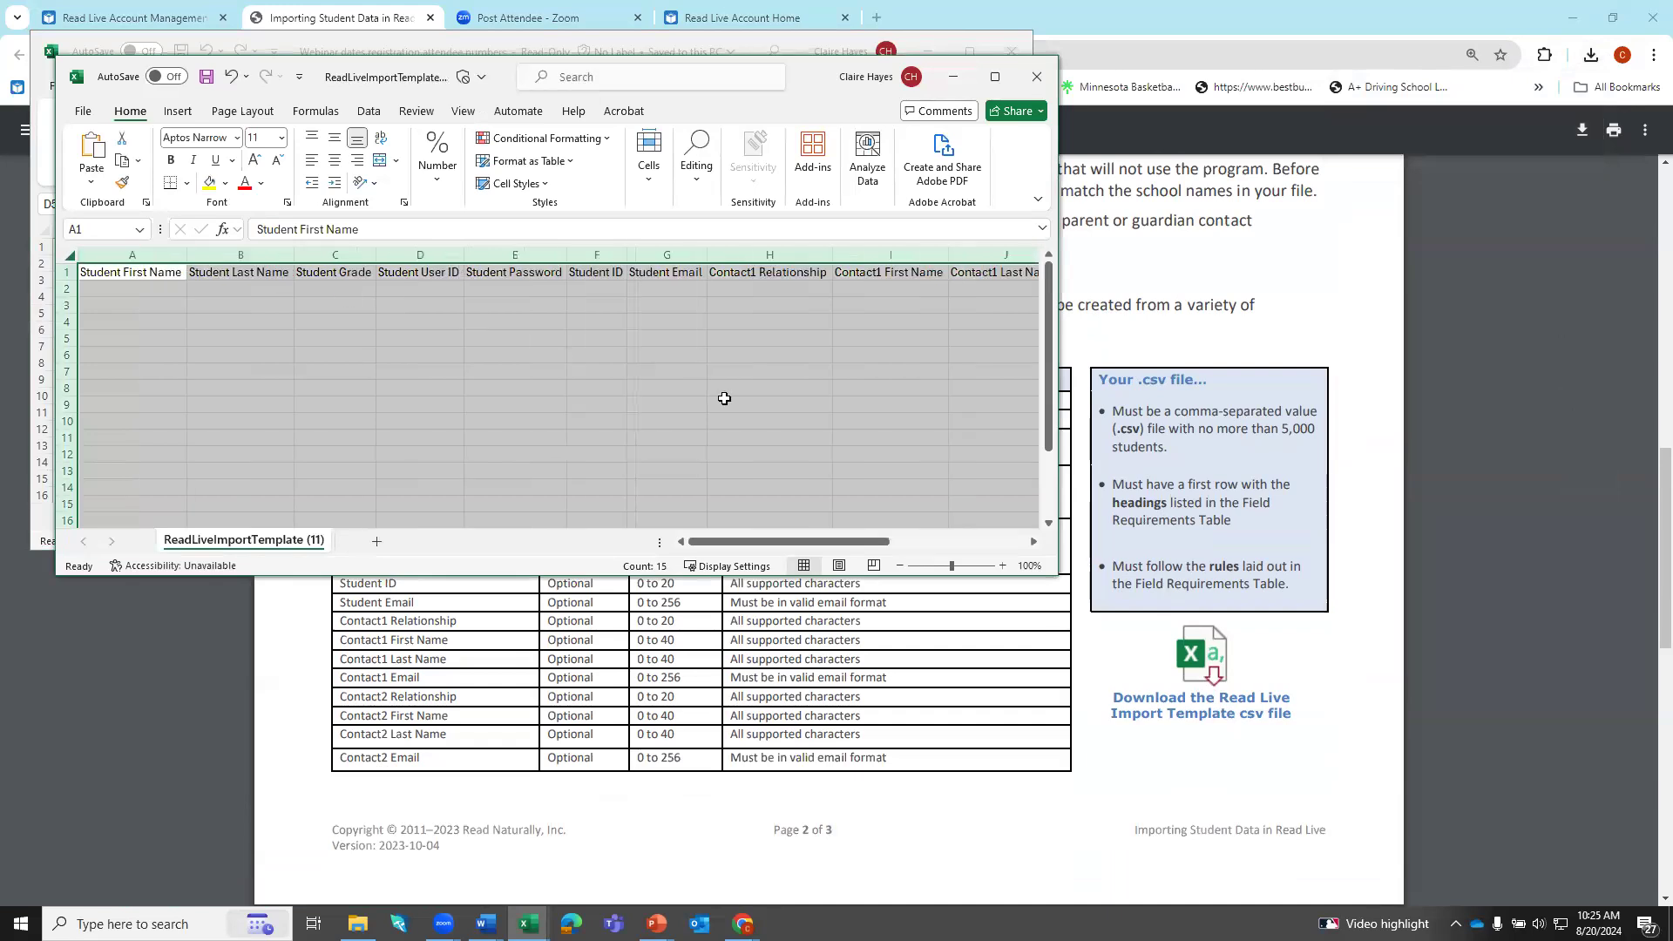
{"action": "left_click", "coordinate": [994, 76]}
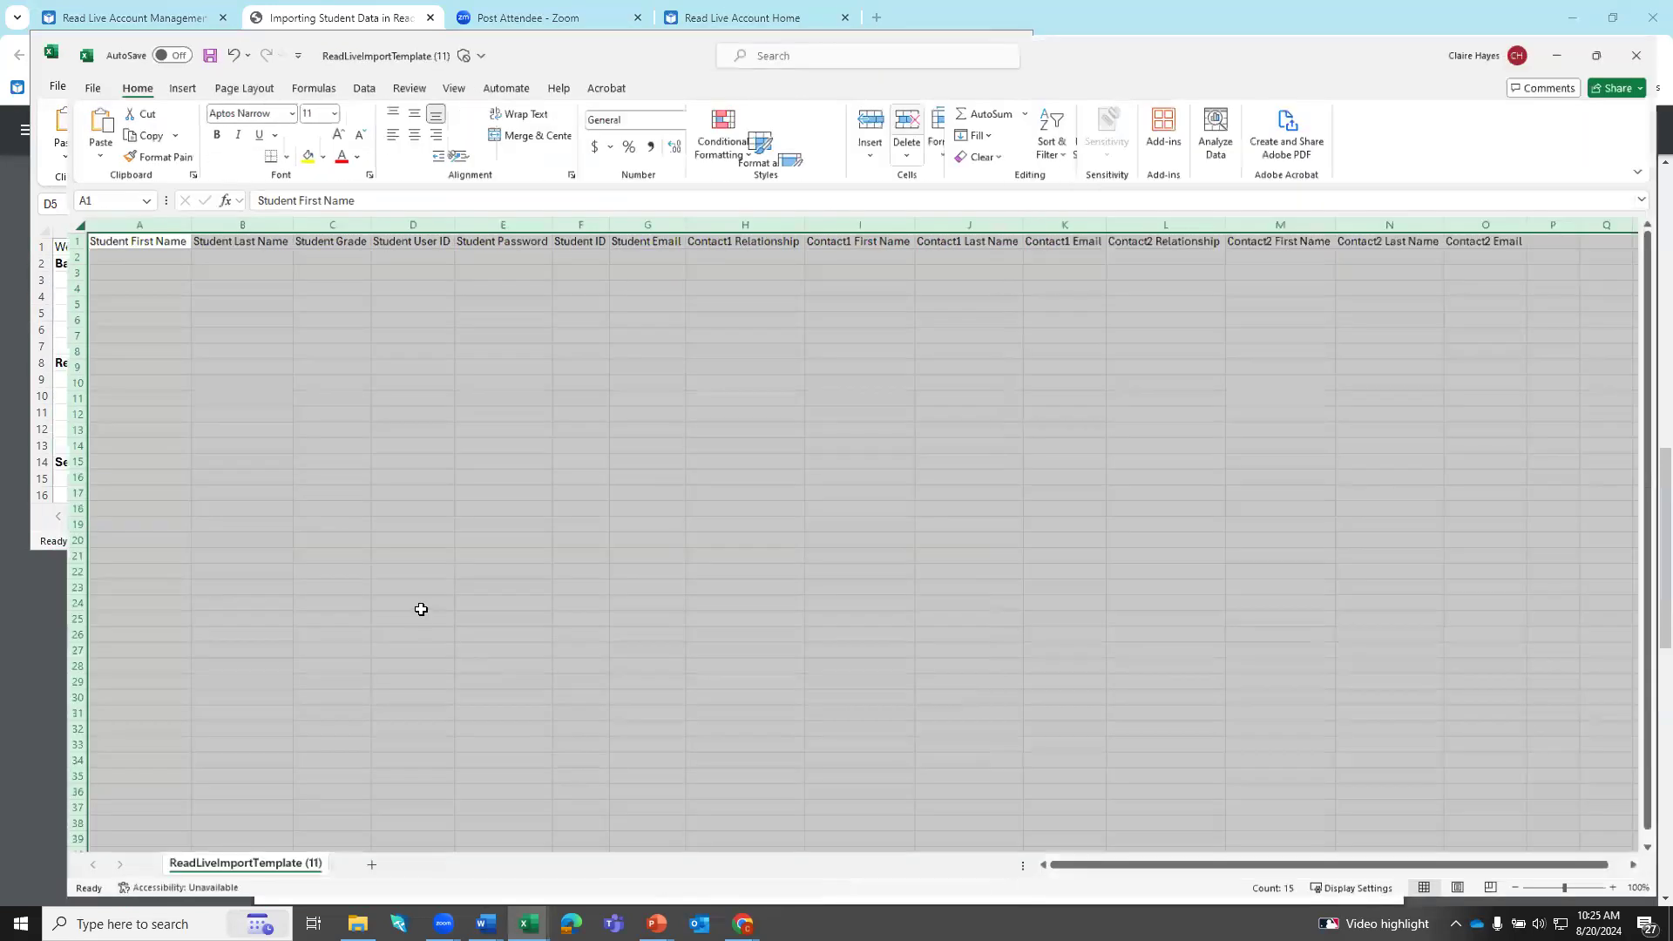
{"action": "left_click", "coordinate": [421, 610]}
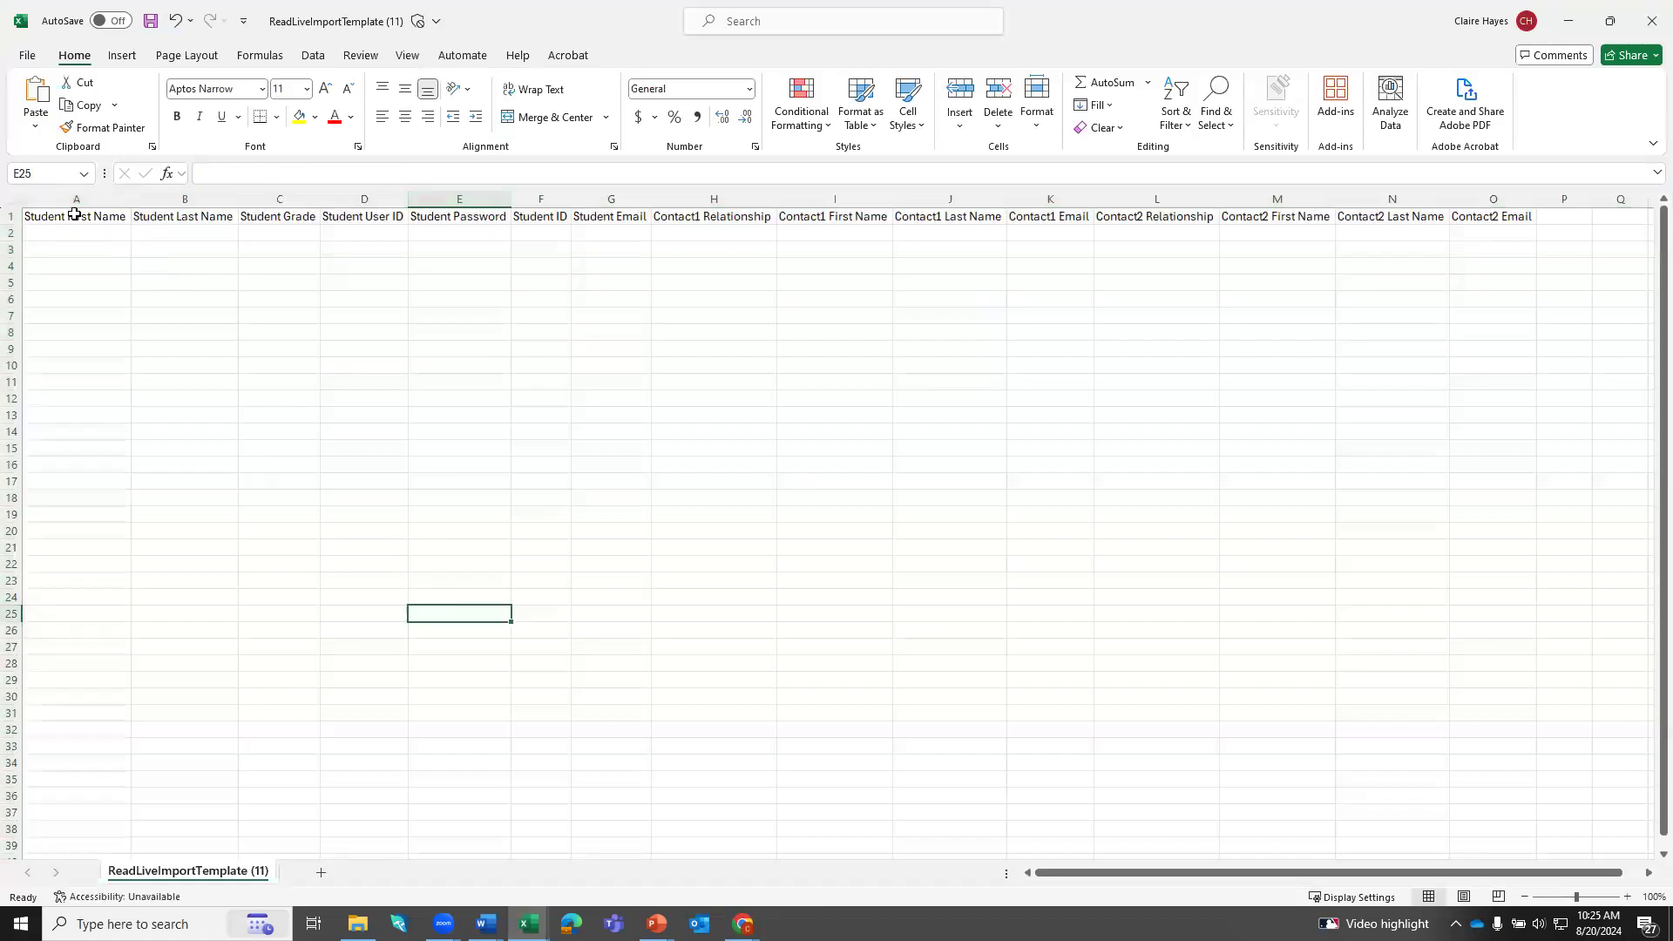
{"action": "left_click", "coordinate": [13, 216]}
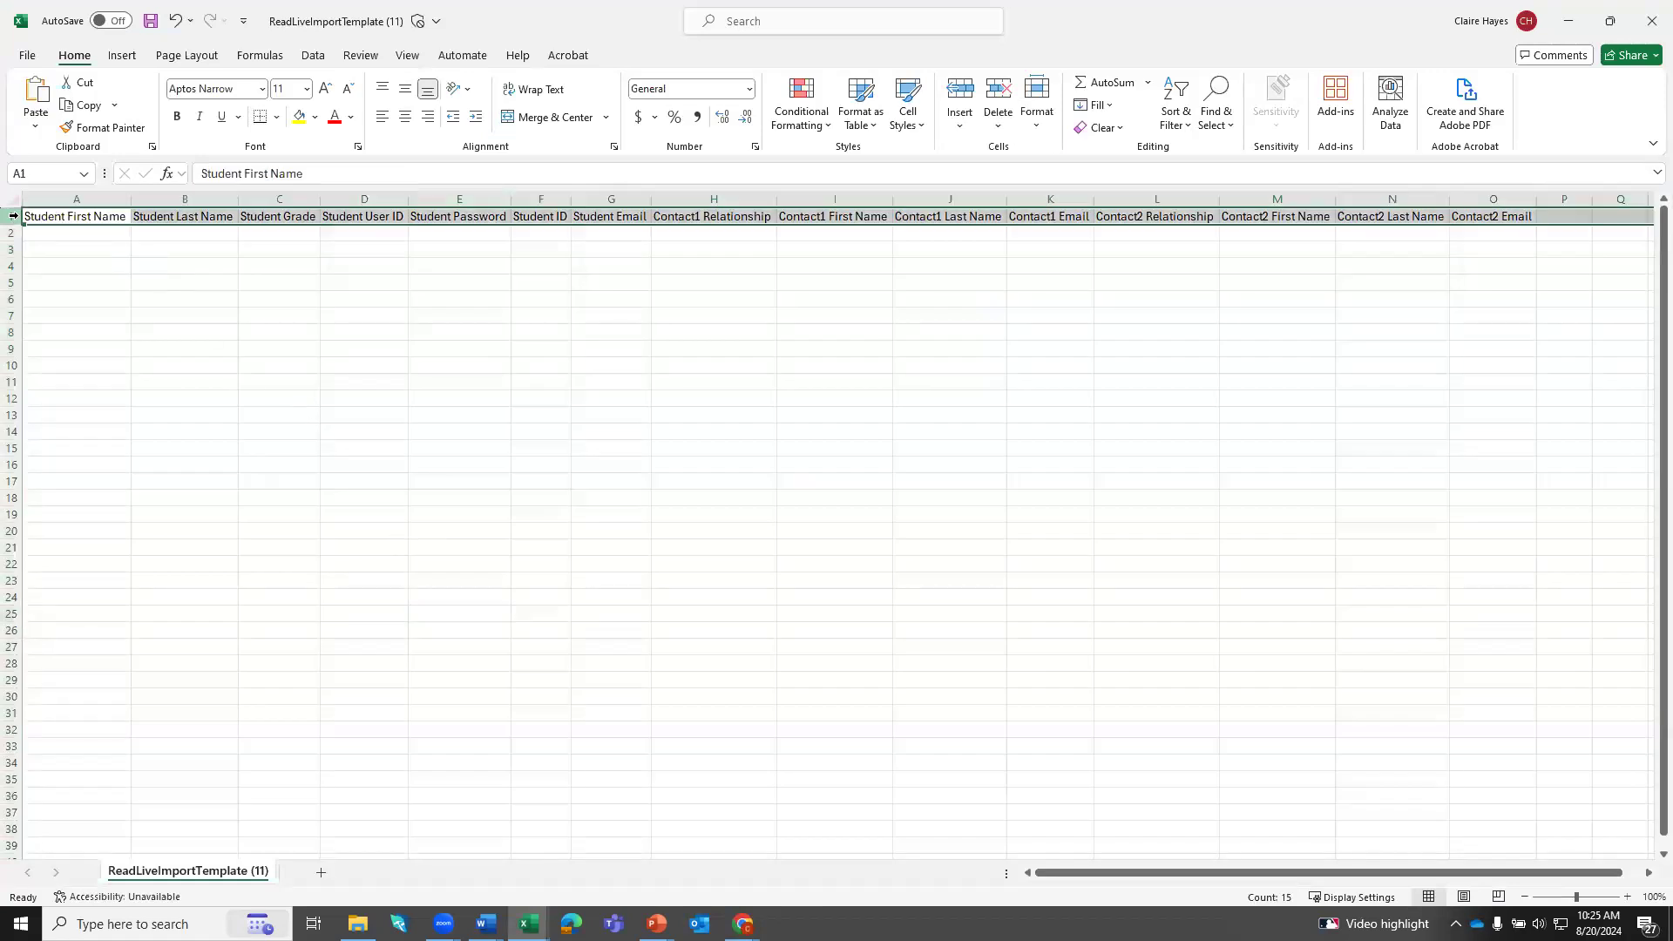
{"action": "left_click", "coordinate": [81, 264]}
Step: Fill the Student First Name, Last Name, Grade, User ID and Password headings yellow
{"action": "left_click", "coordinate": [83, 216]}
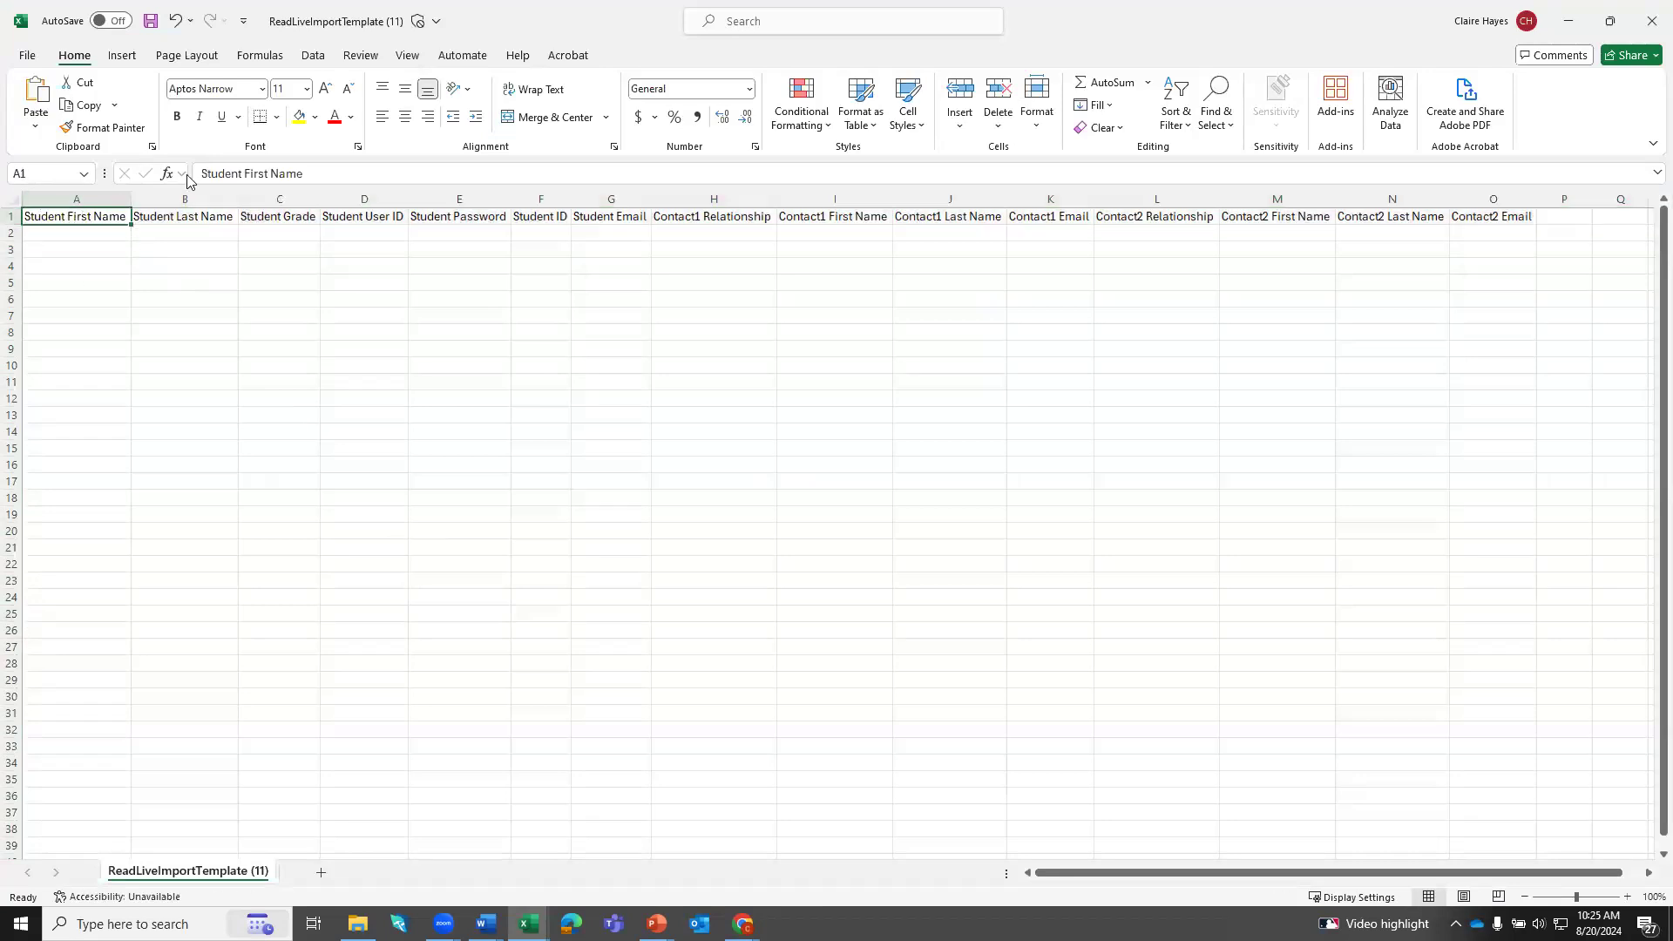
{"action": "left_click", "coordinate": [300, 118]}
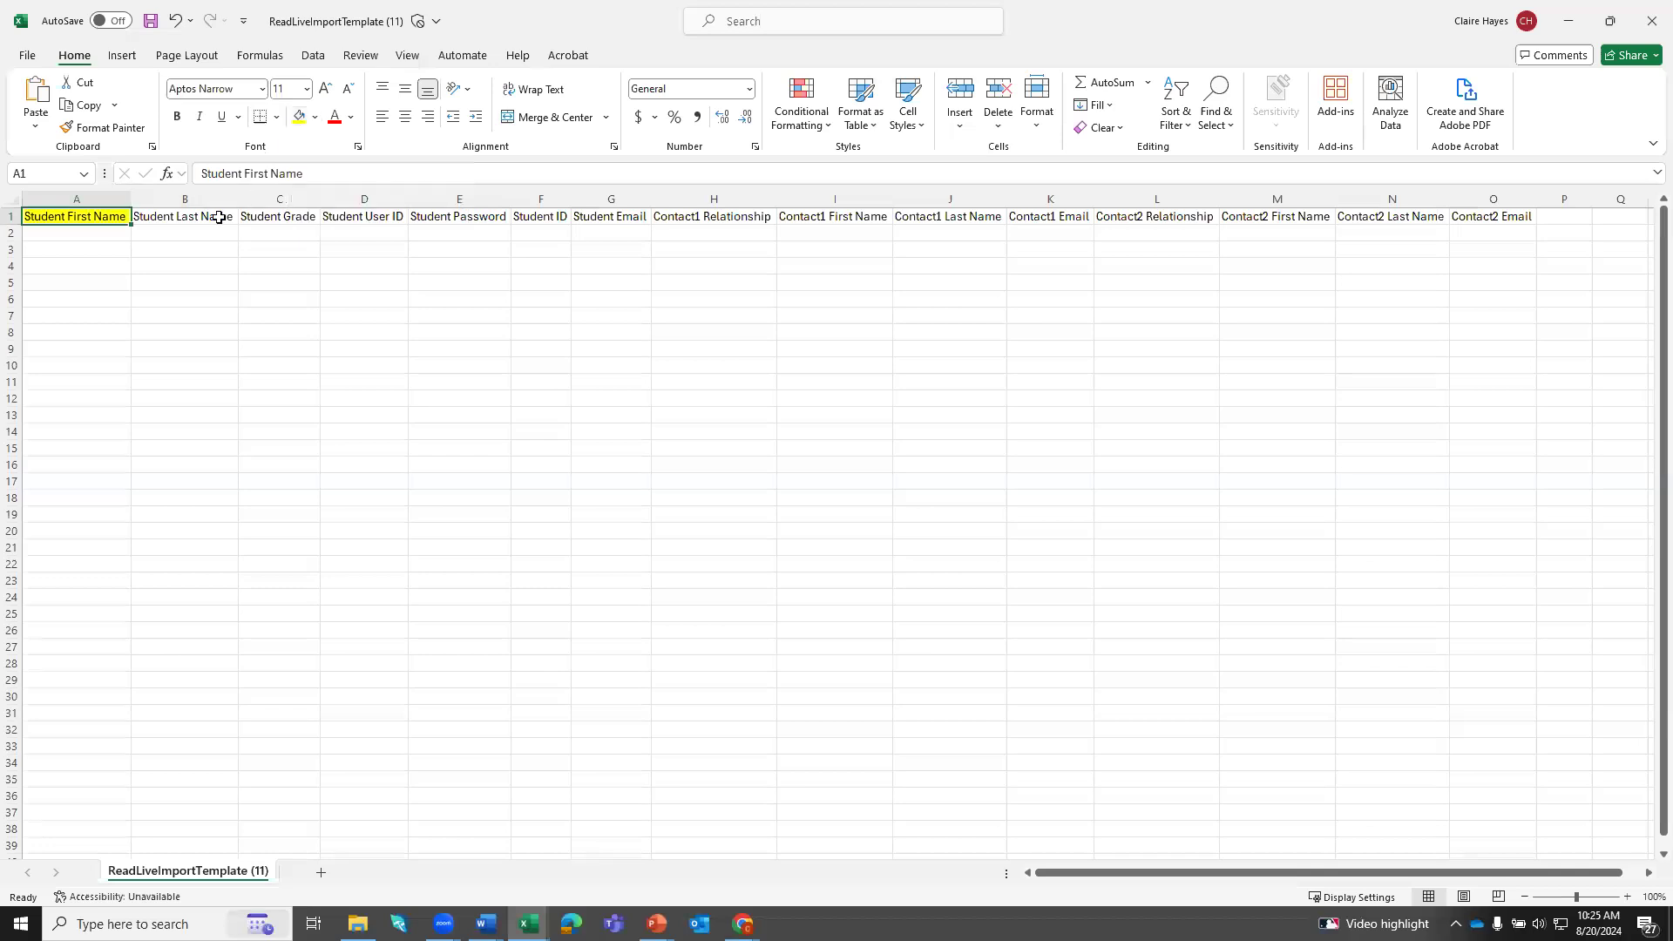
{"action": "left_click", "coordinate": [219, 218]}
{"action": "left_click", "coordinate": [301, 117]}
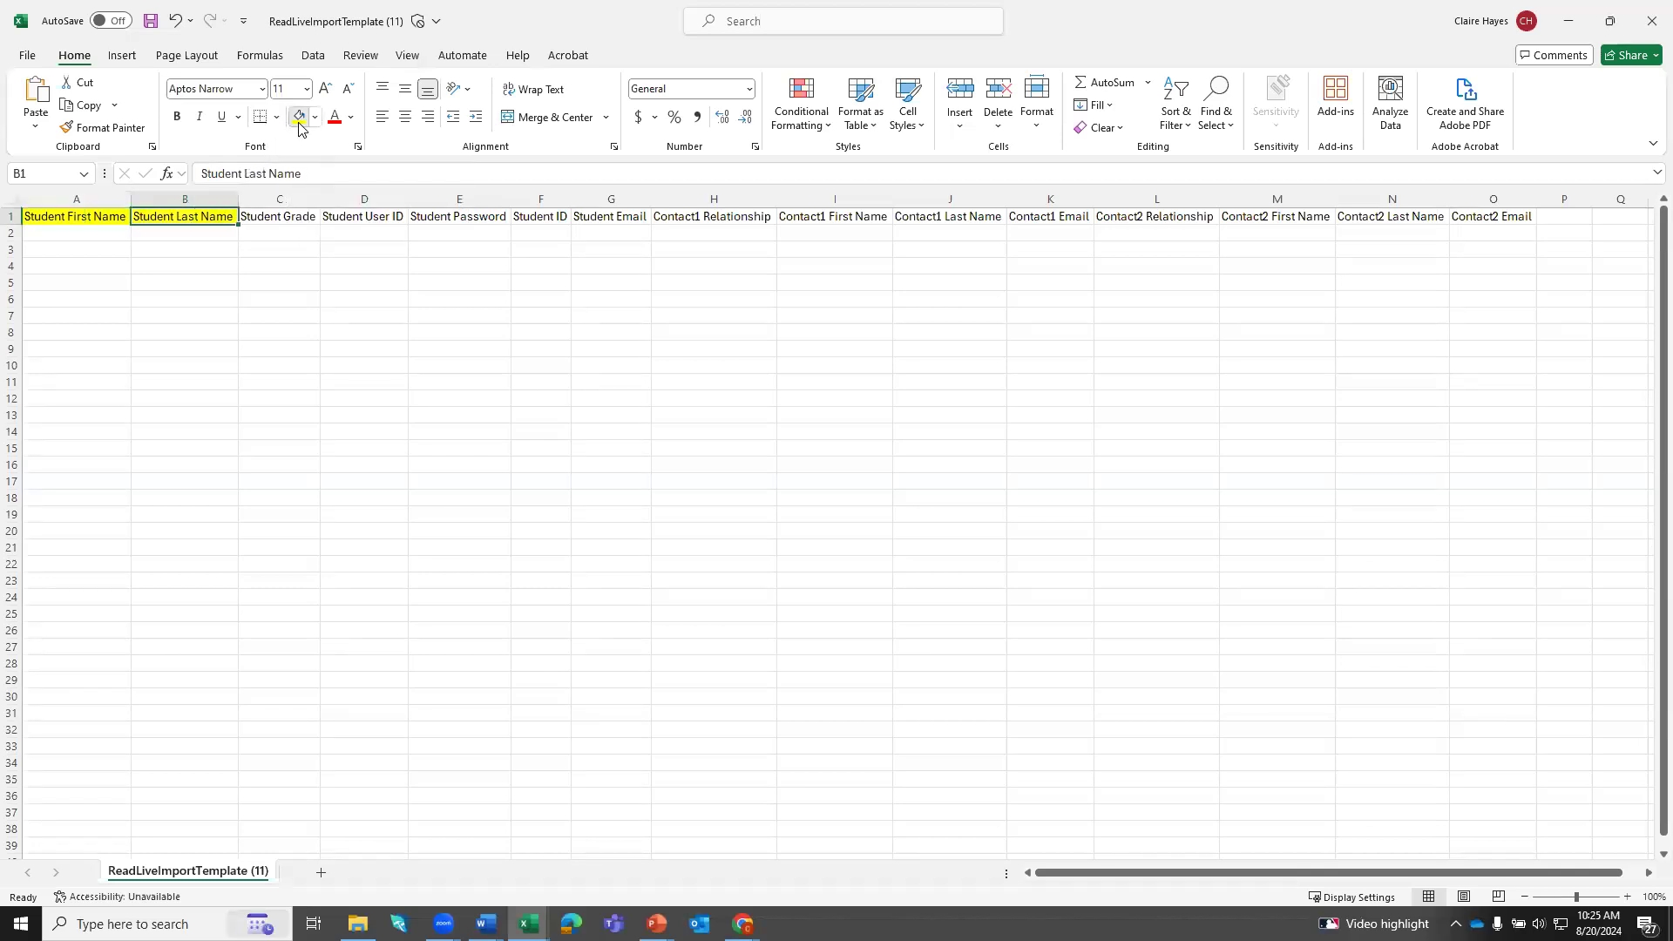
{"action": "left_click", "coordinate": [287, 219]}
{"action": "left_click", "coordinate": [301, 118]}
{"action": "left_click", "coordinate": [345, 214]}
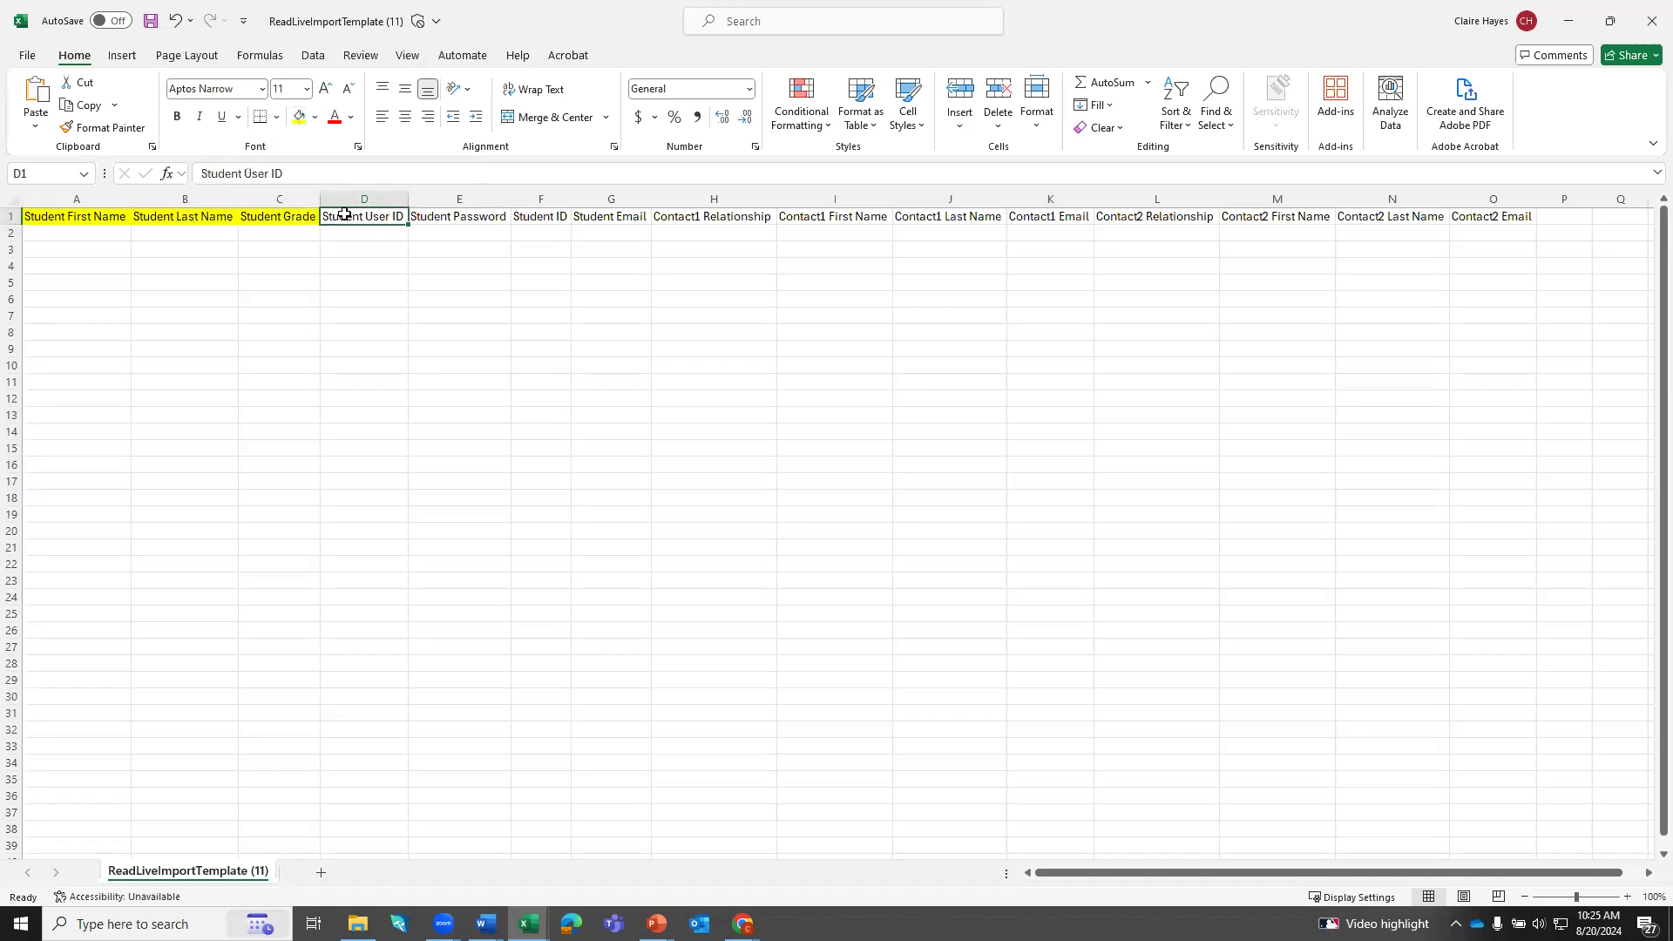
{"action": "left_click", "coordinate": [300, 116]}
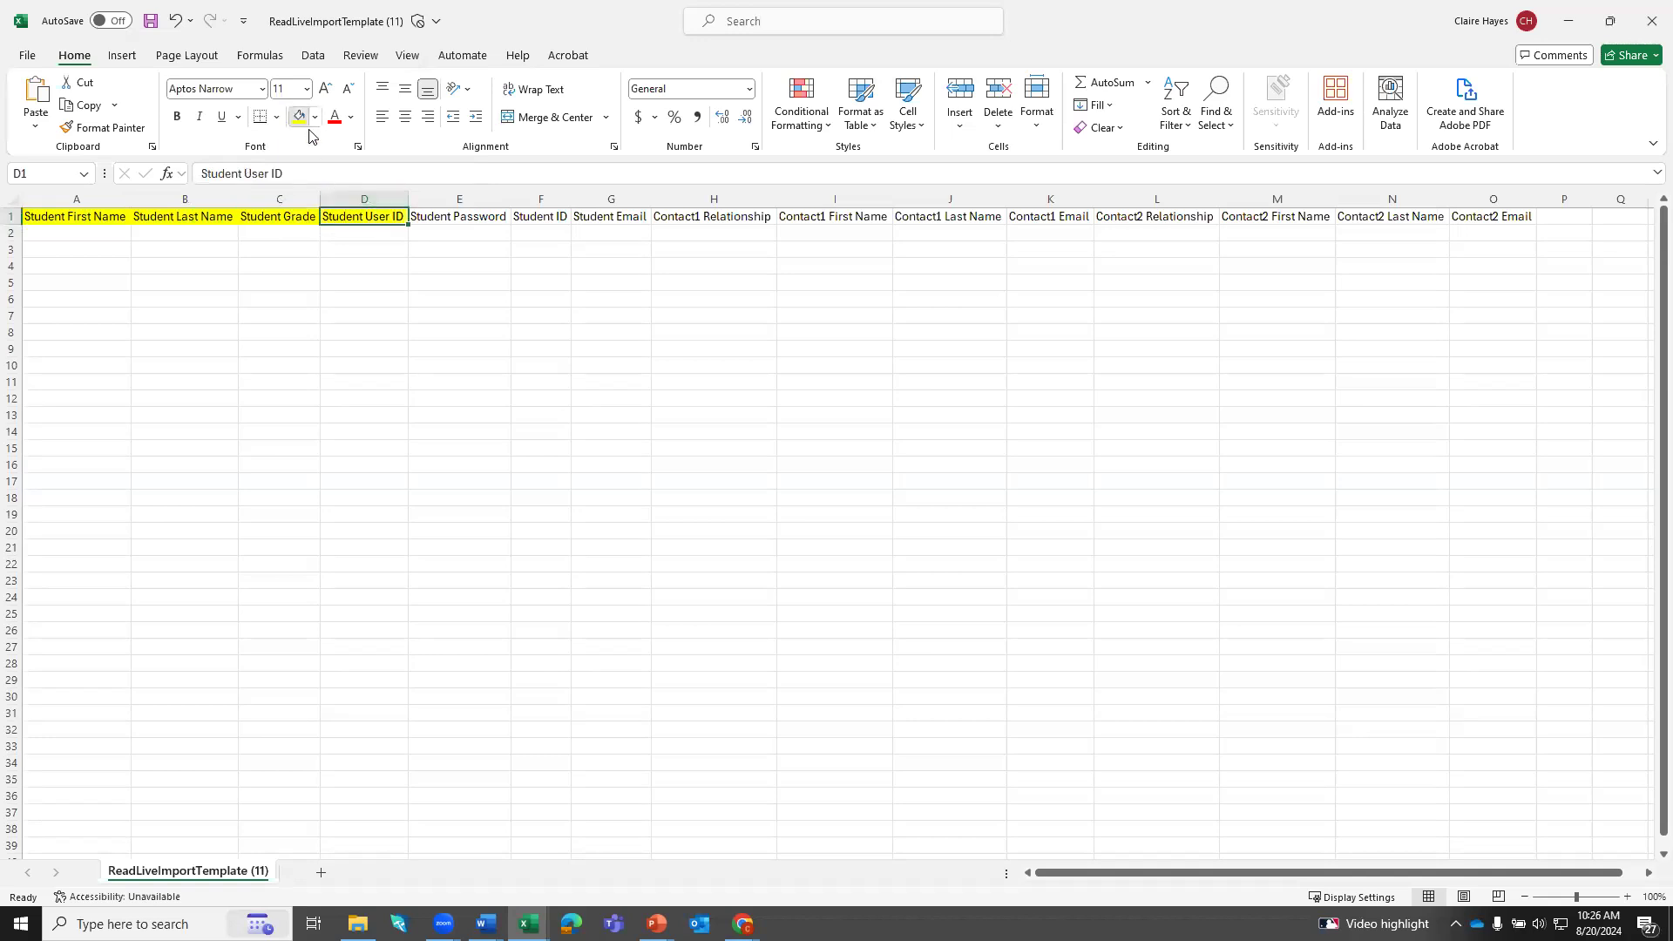
{"action": "left_click", "coordinate": [477, 218]}
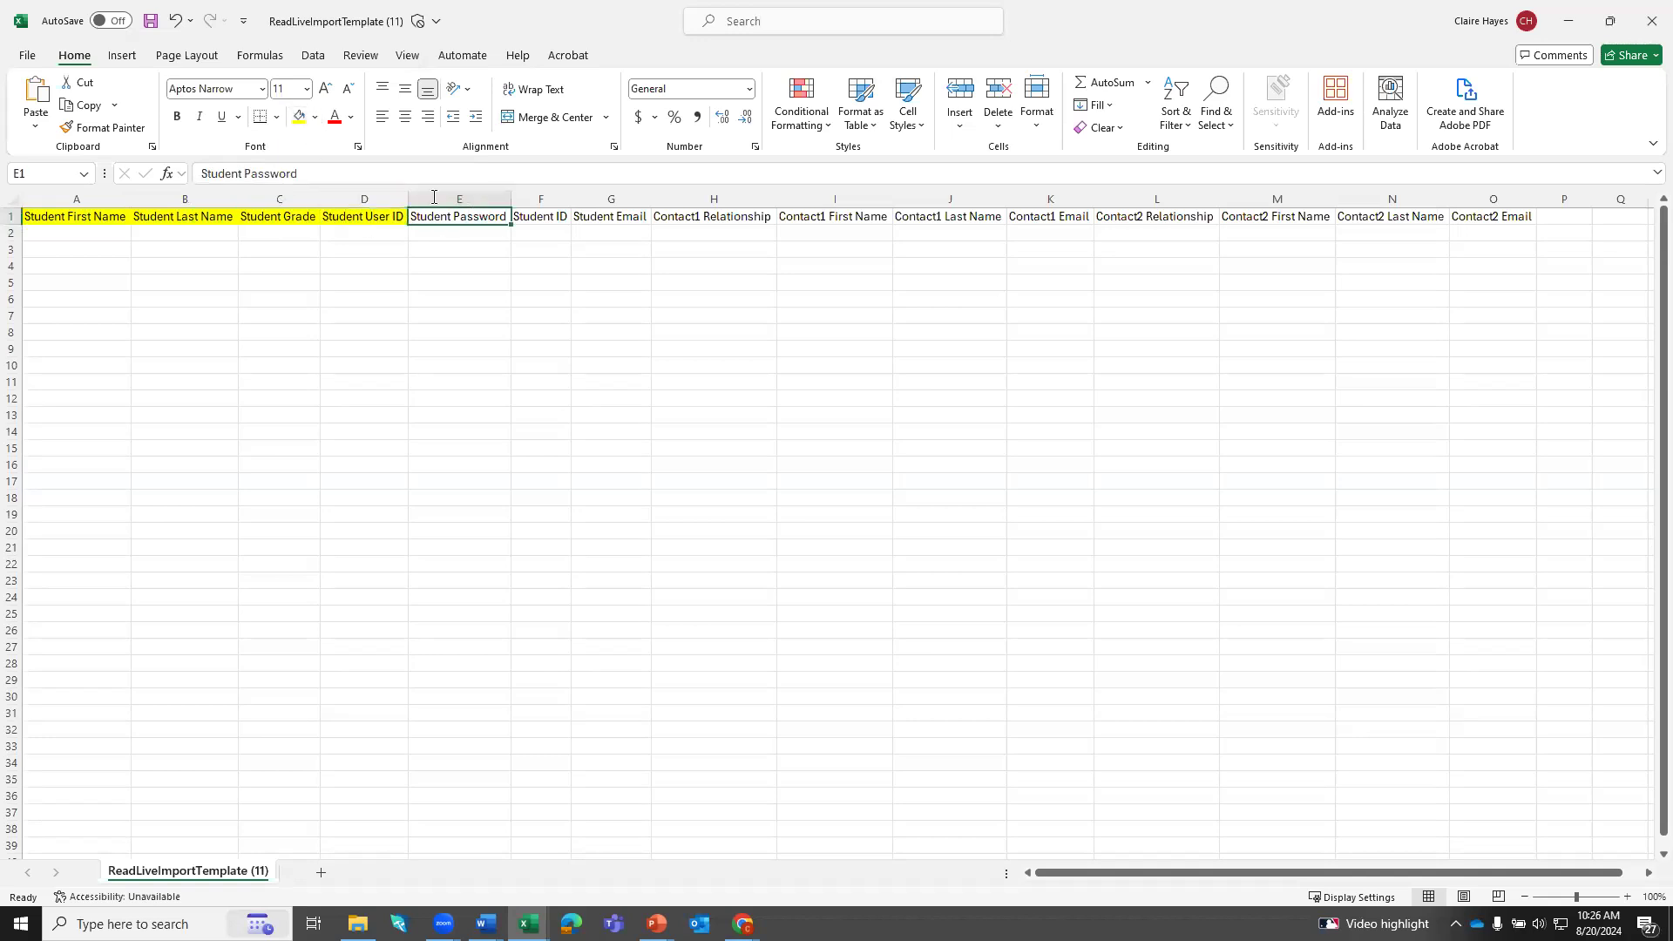
{"action": "left_click", "coordinate": [300, 117]}
Step: Leave Student ID, Student Email and the contact headings H1:O1 without any fill
{"action": "left_click", "coordinate": [550, 220]}
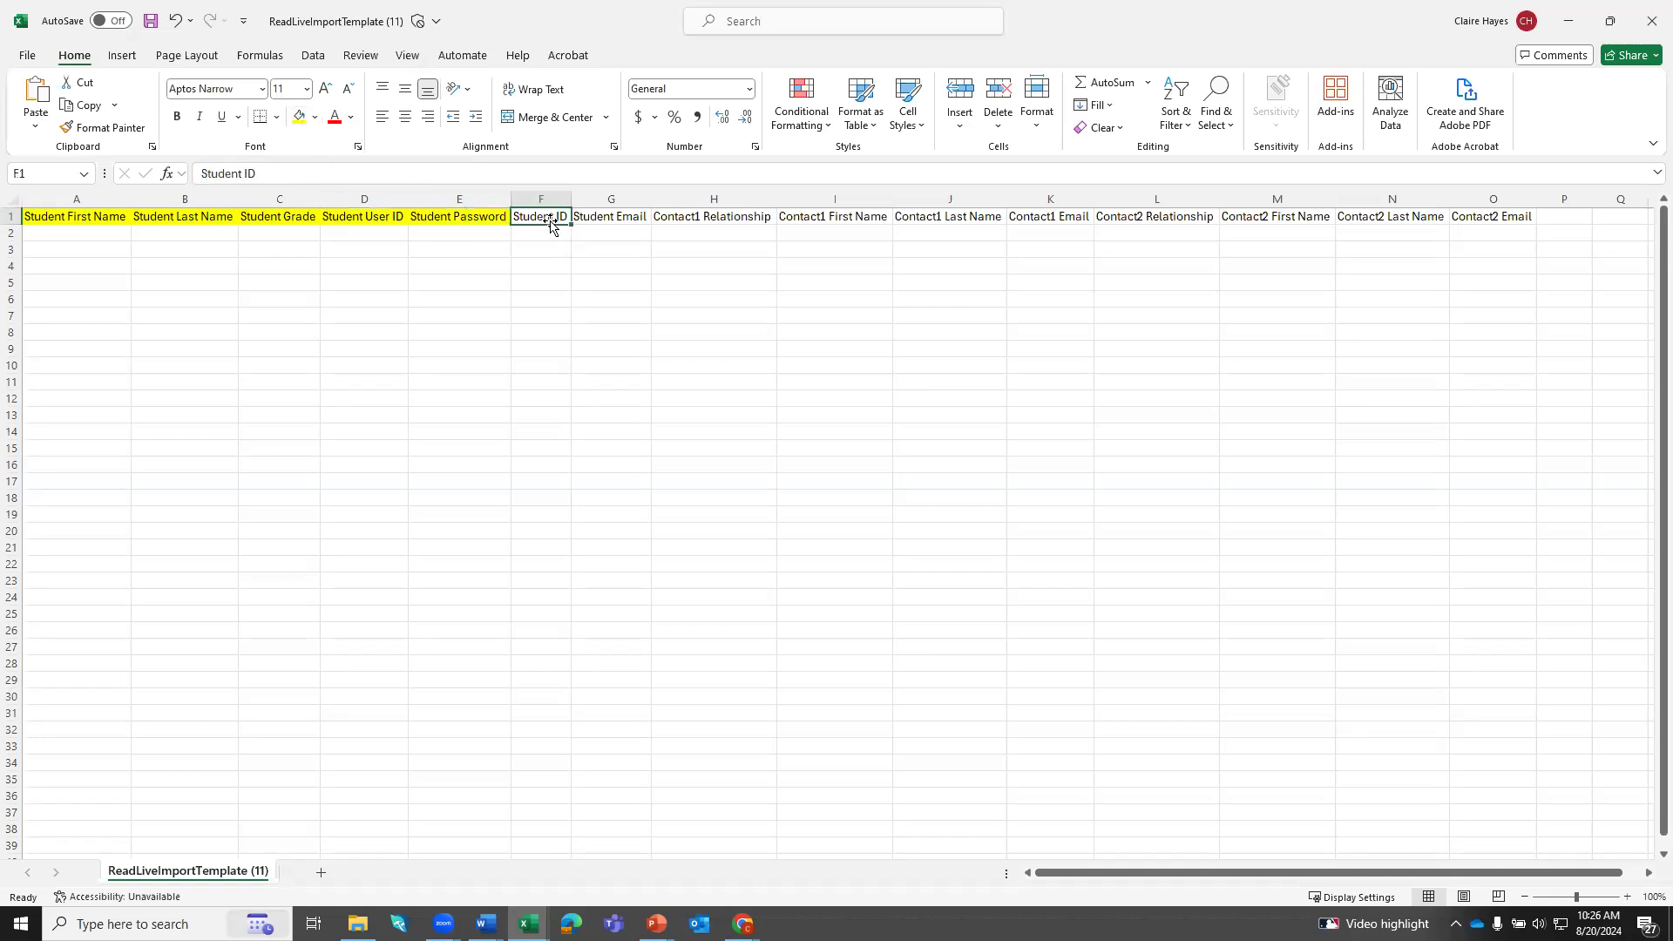
{"action": "left_click", "coordinate": [315, 117]}
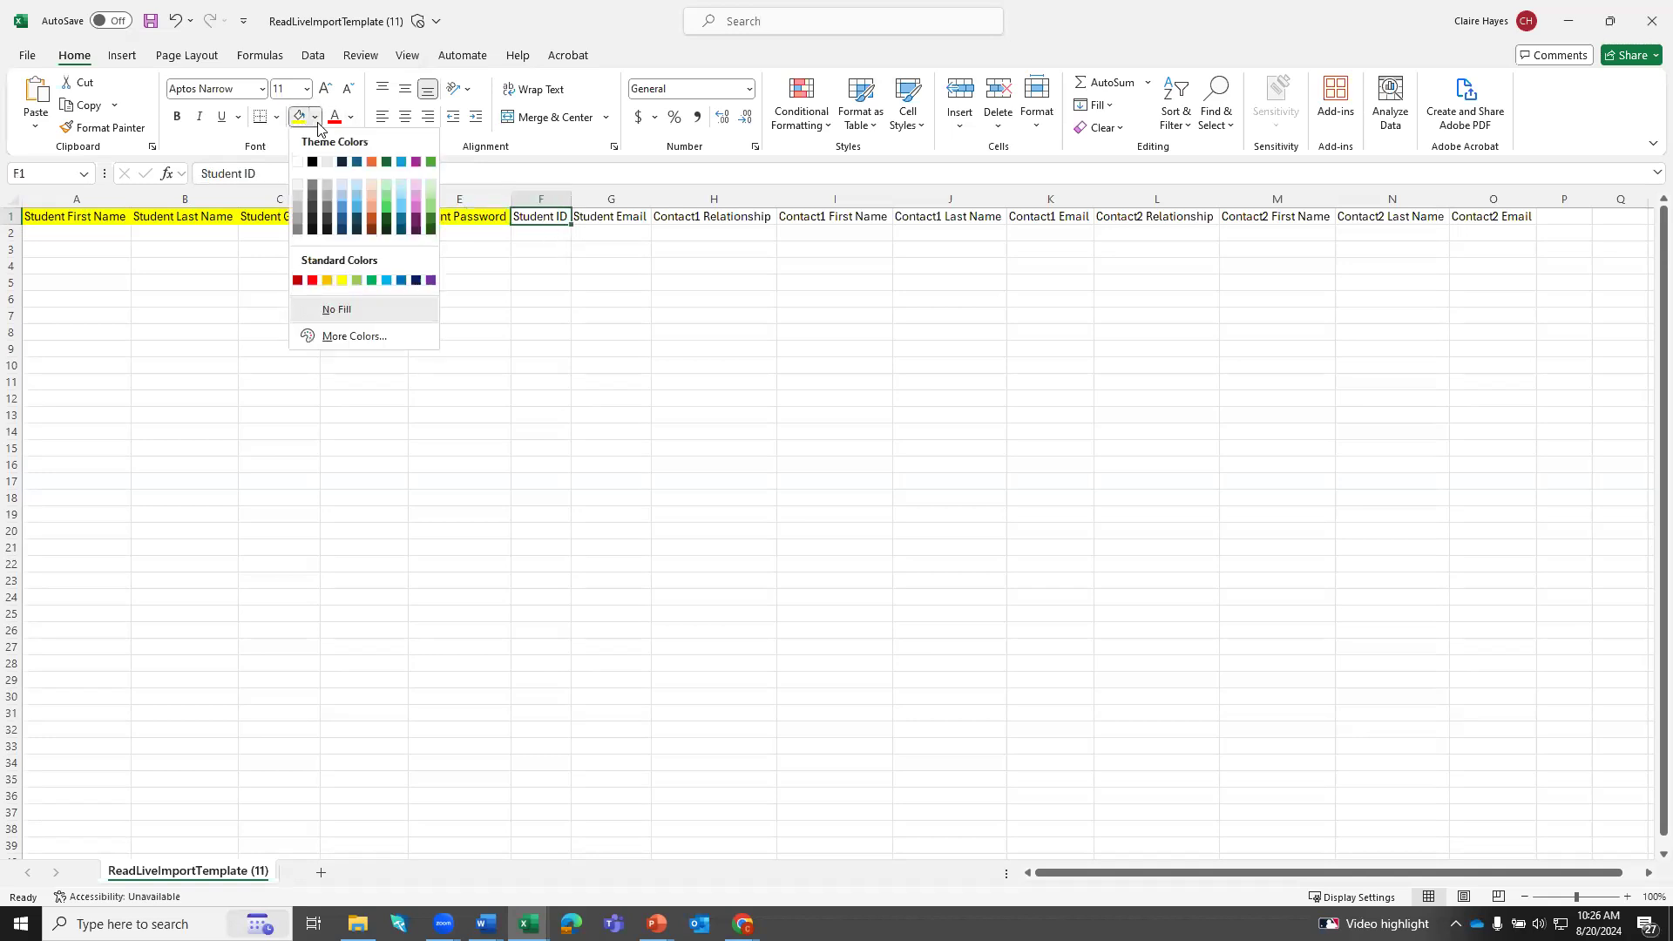
{"action": "left_click", "coordinate": [617, 379]}
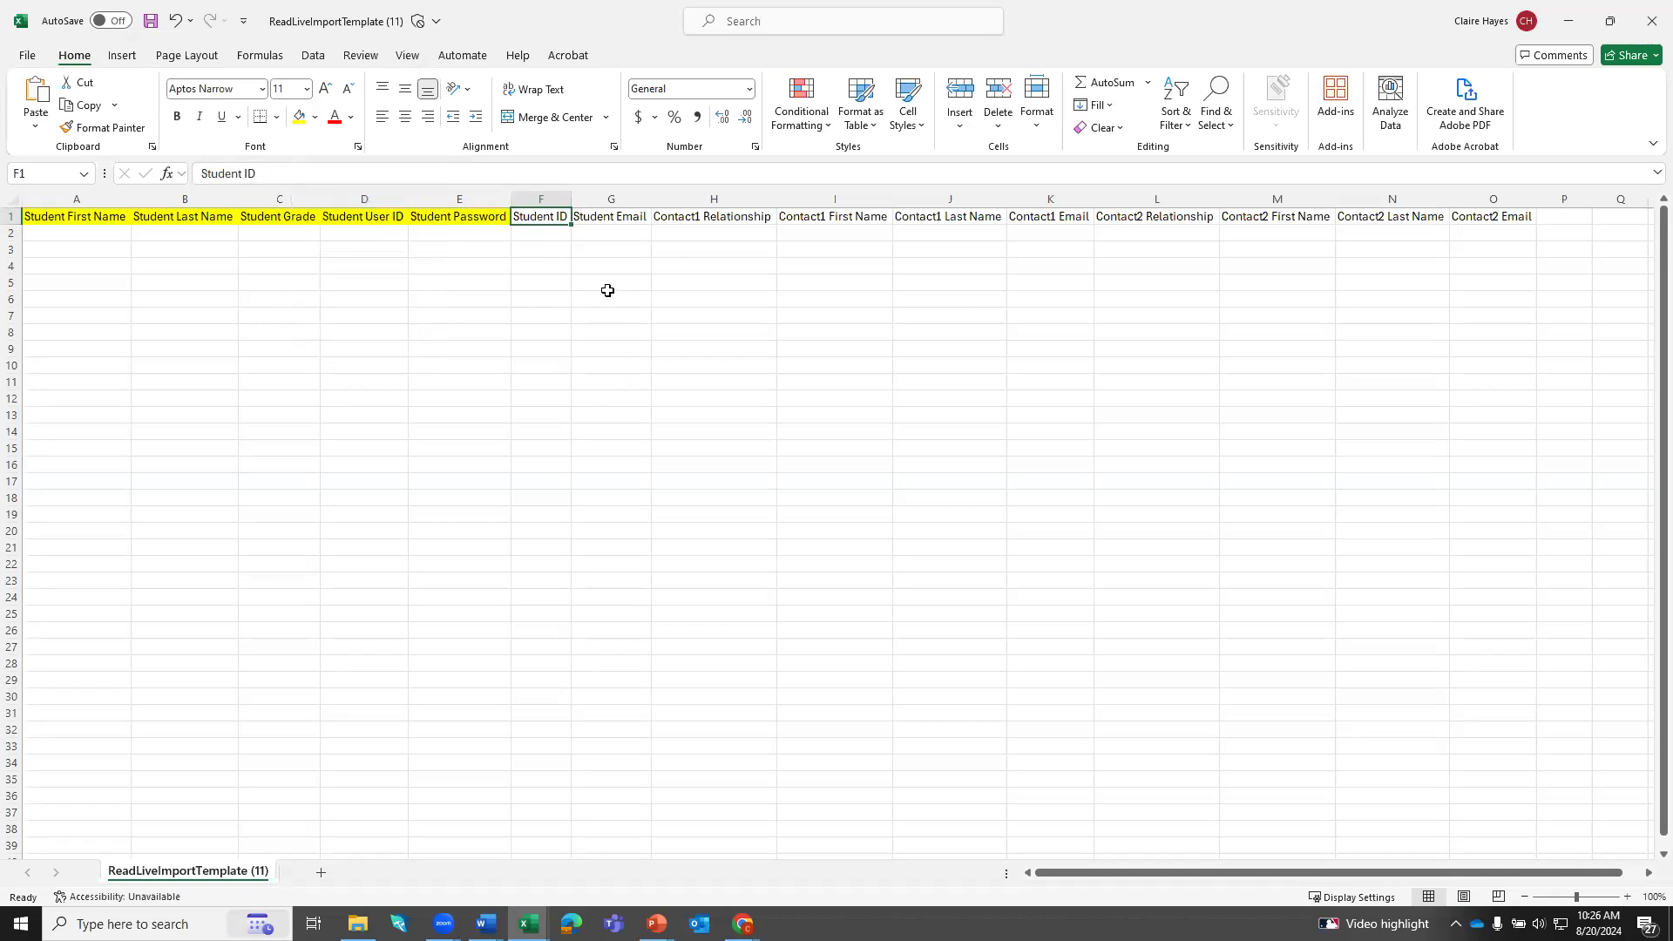
{"action": "left_click", "coordinate": [607, 221]}
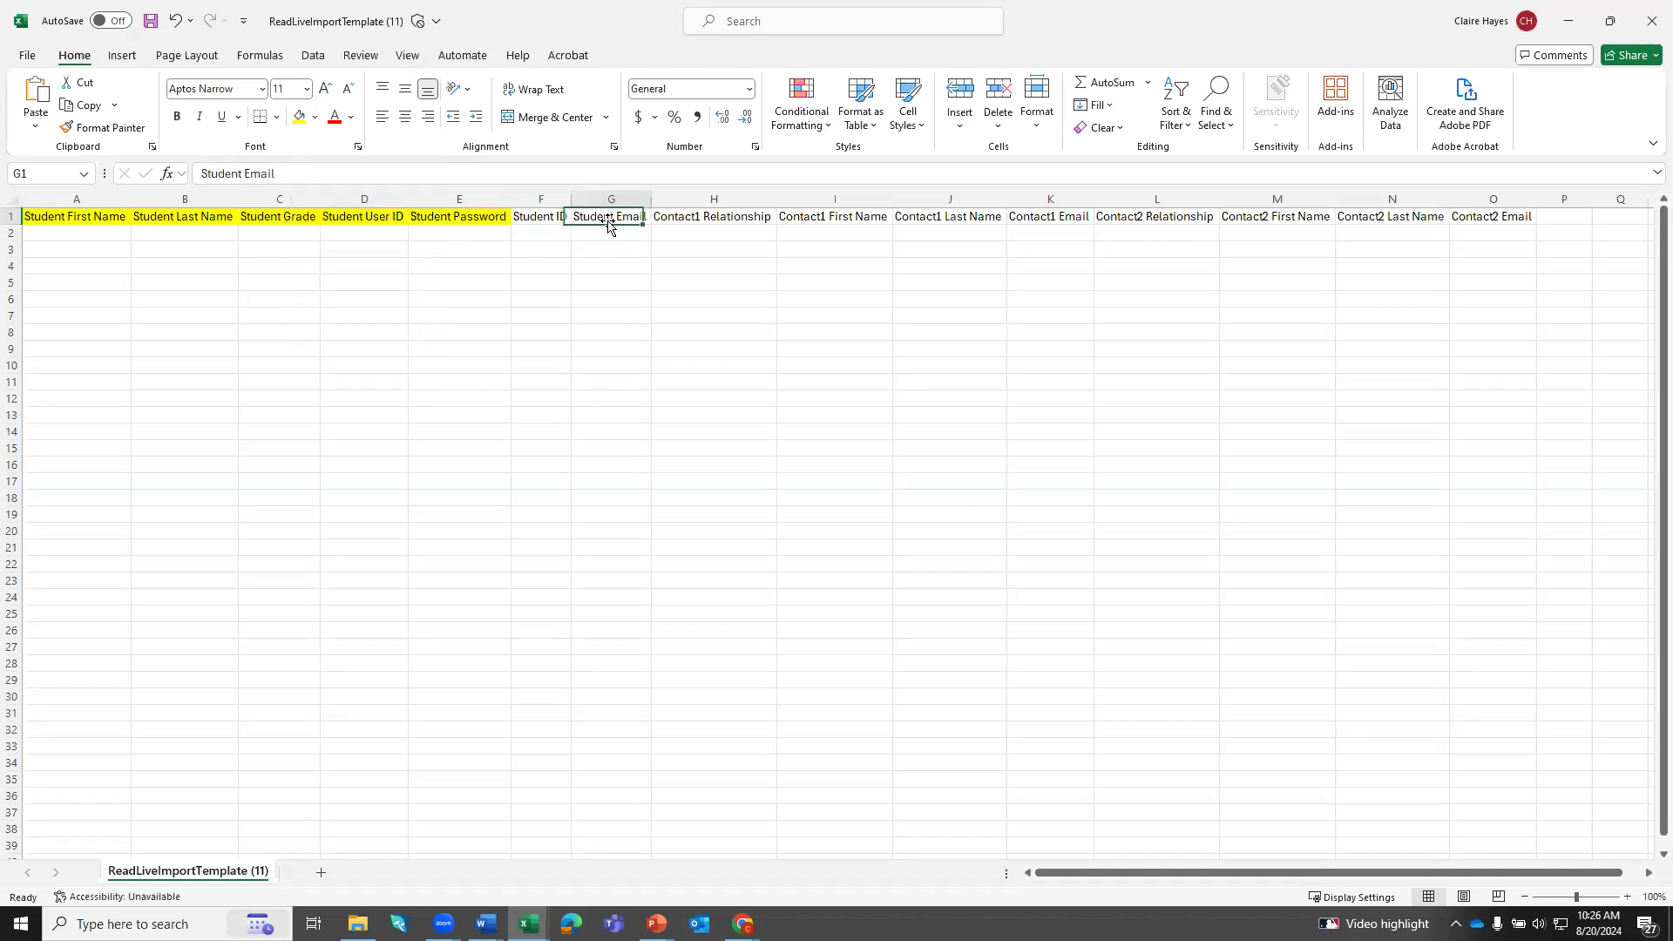
{"action": "left_click", "coordinate": [316, 118]}
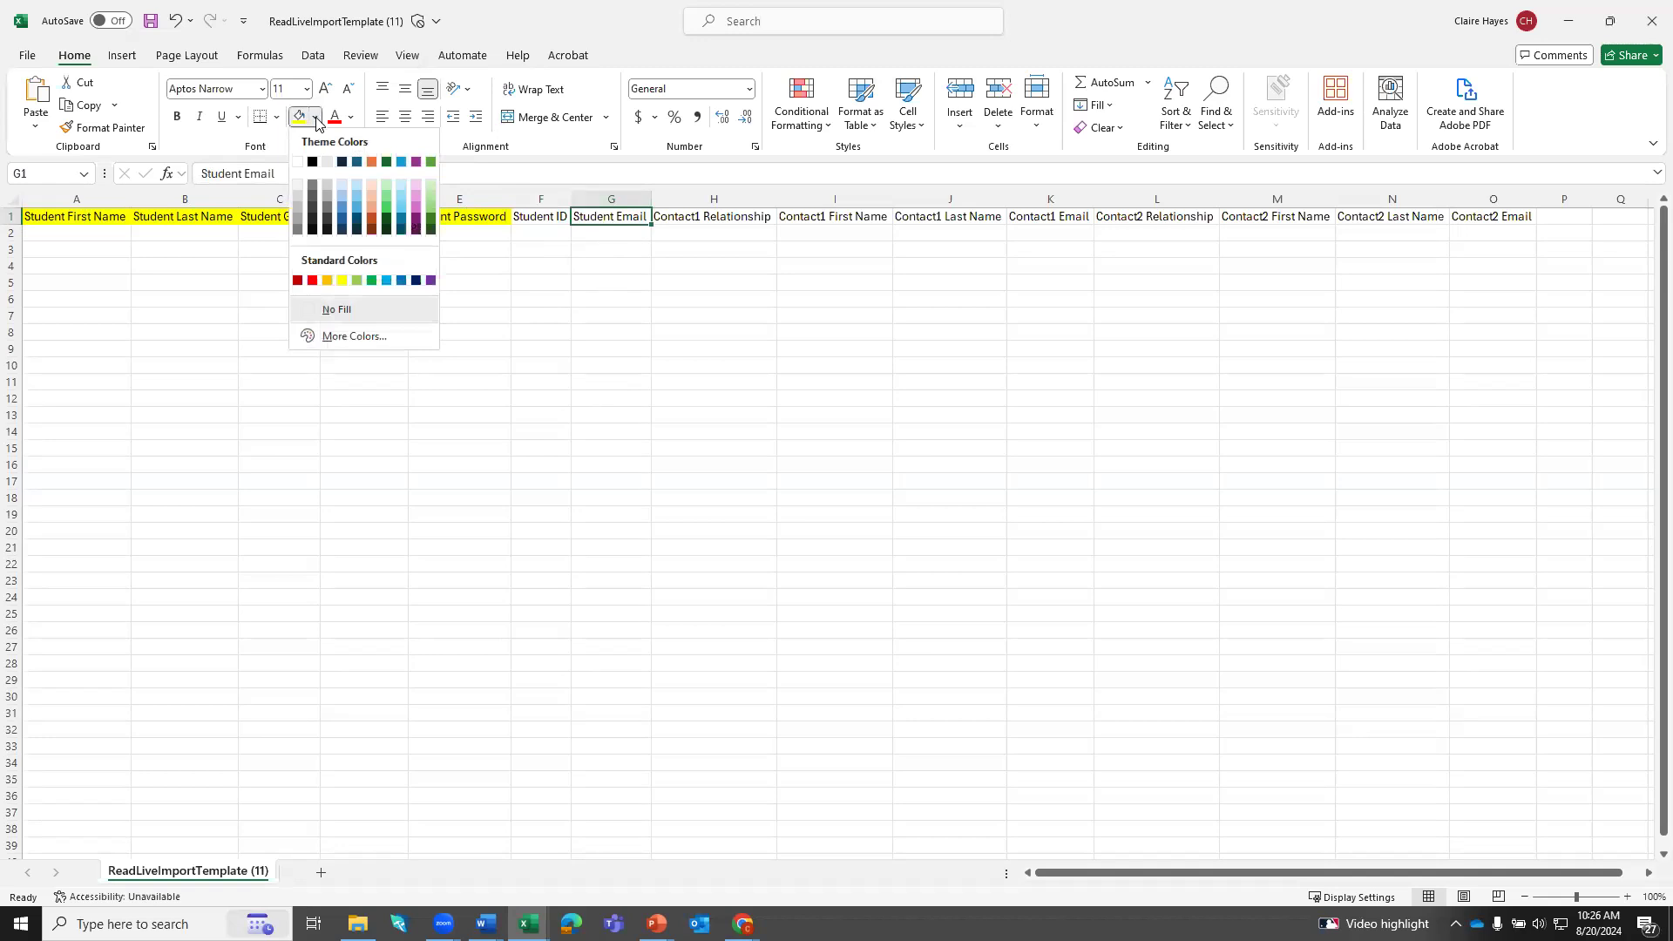
{"action": "left_click", "coordinate": [648, 367]}
{"action": "left_click", "coordinate": [647, 367]}
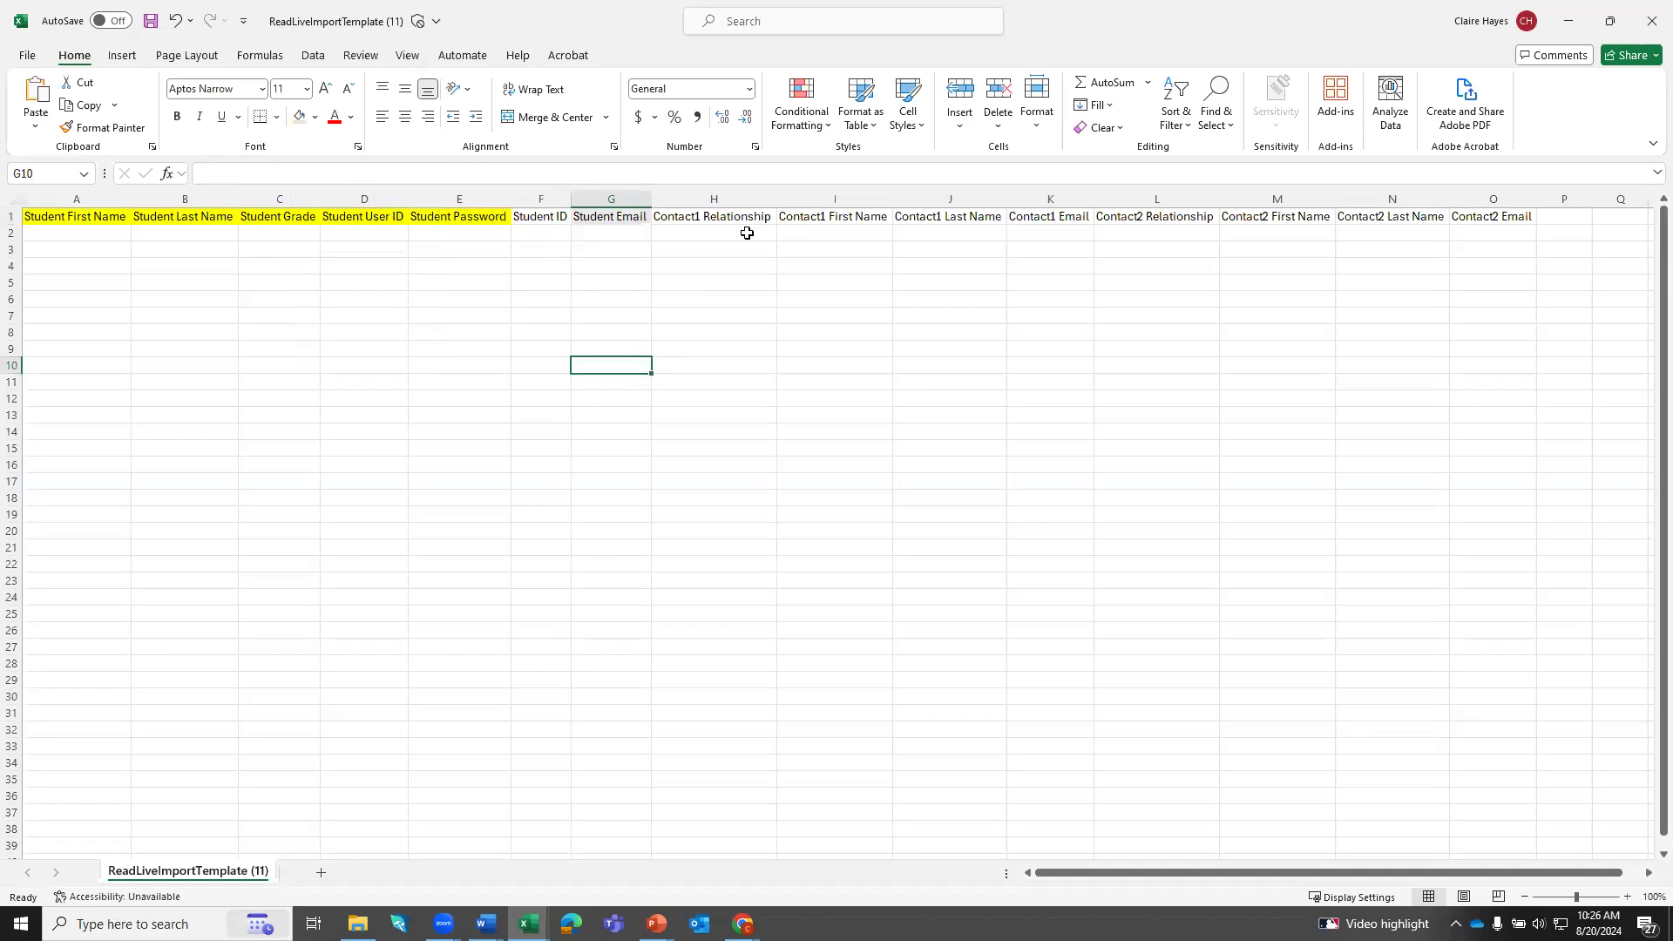
{"action": "left_click", "coordinate": [689, 217]}
{"action": "left_click_drag", "start_coordinate": [689, 217], "coordinate": [1471, 202]}
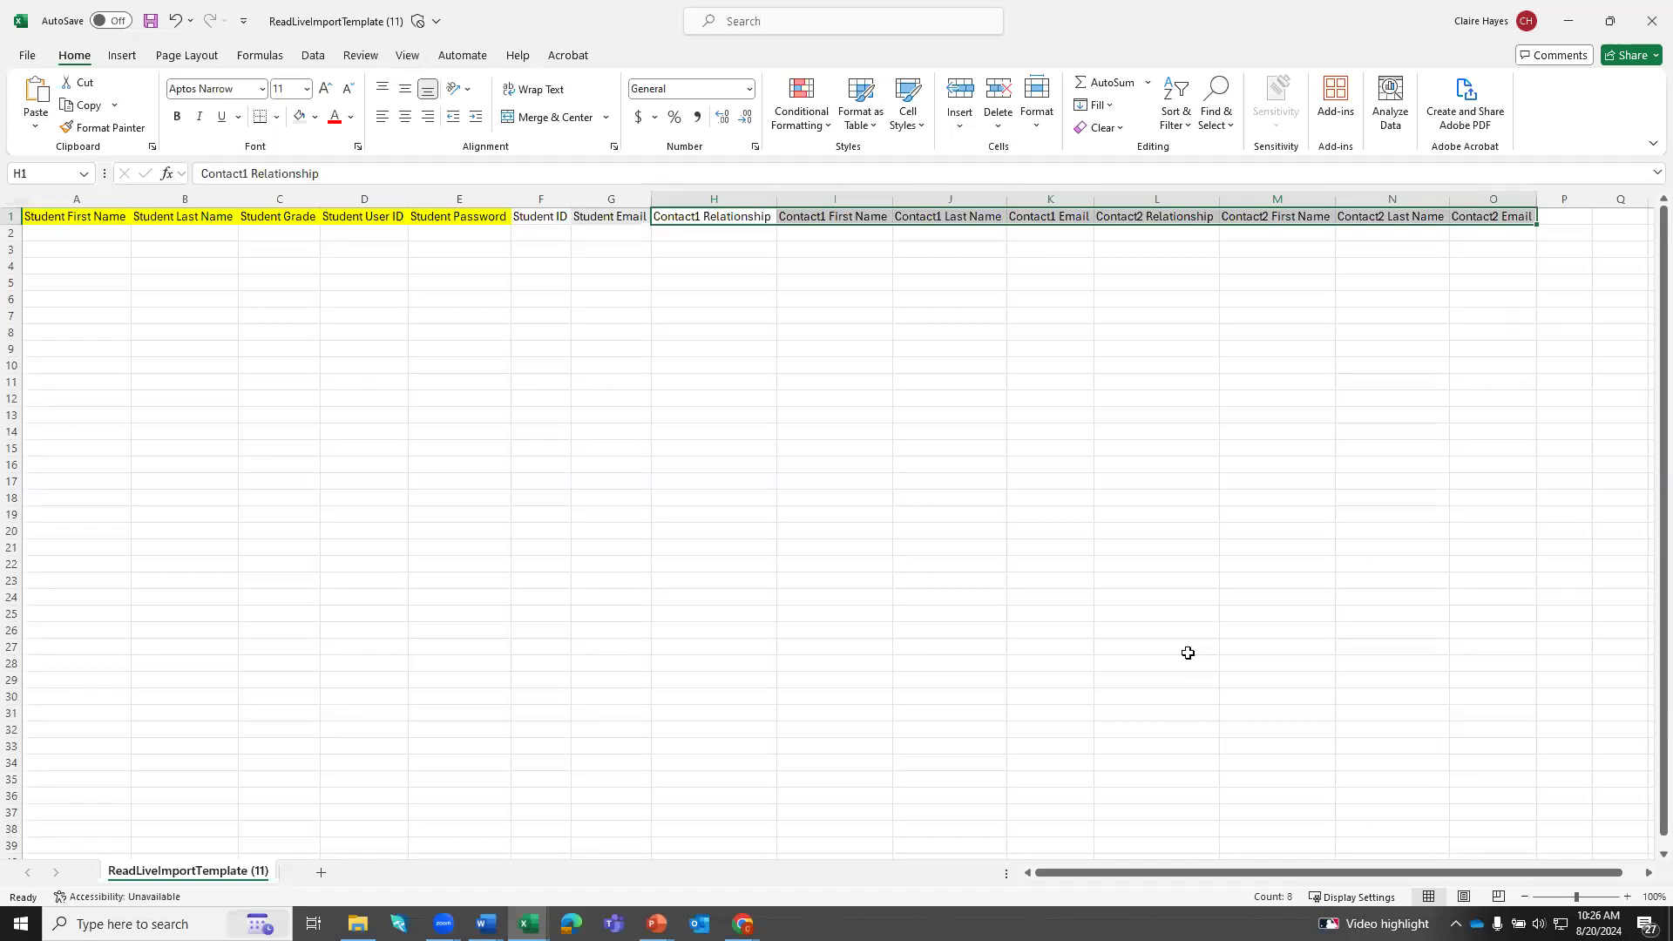
{"action": "left_click", "coordinate": [1188, 652]}
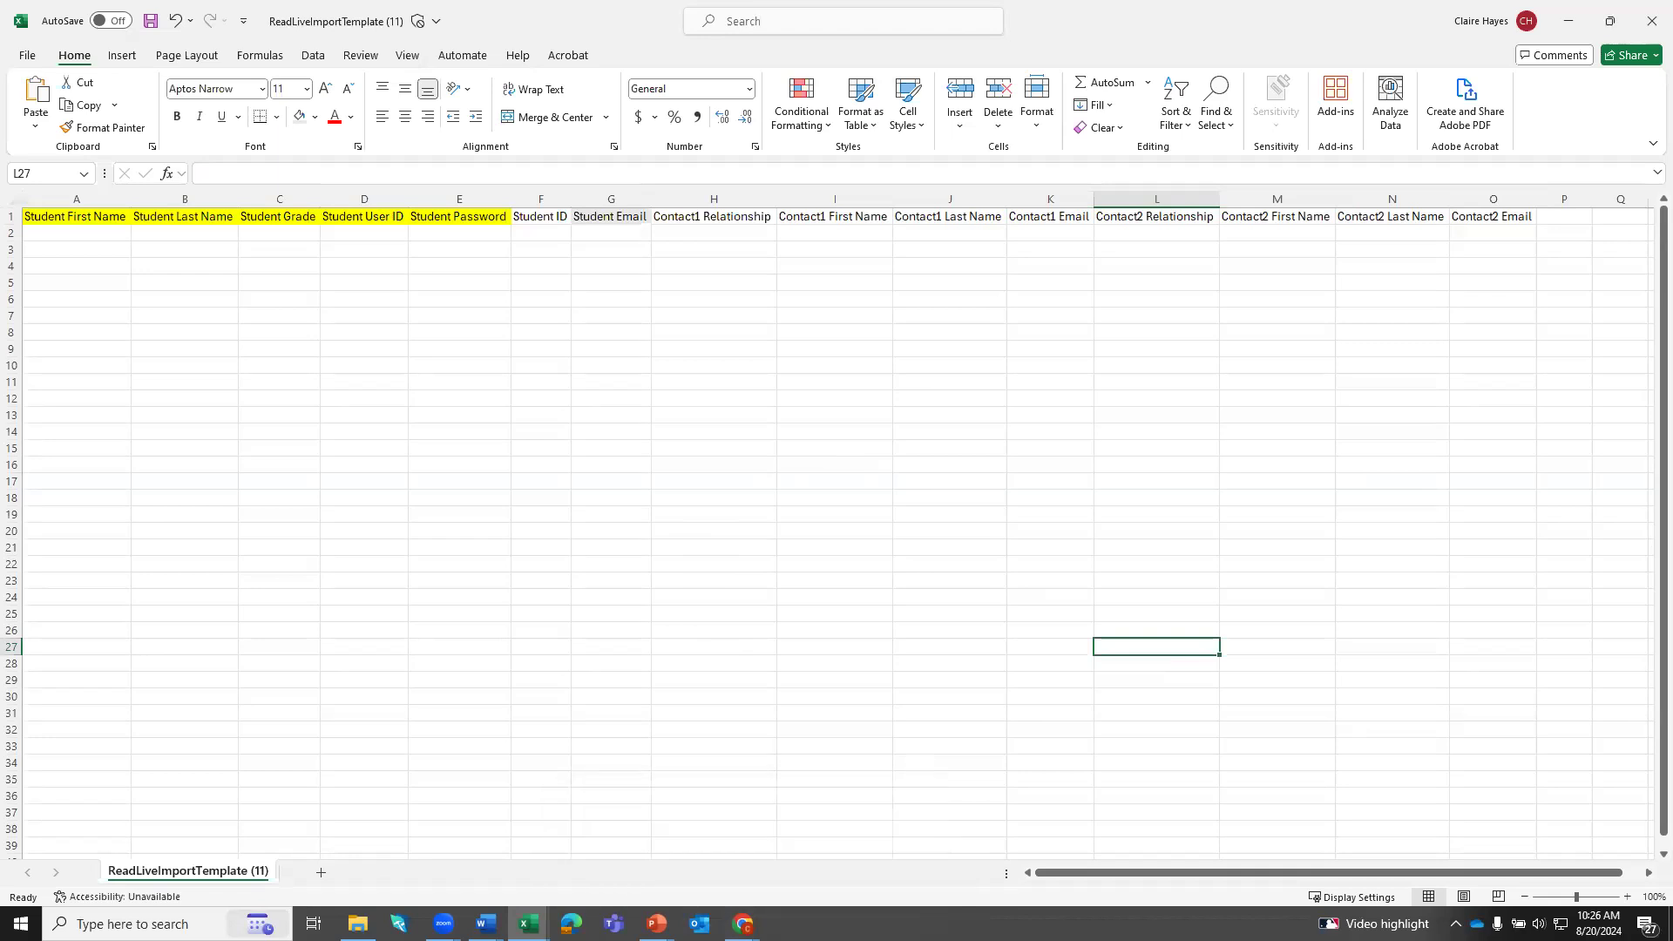
{"action": "mouse_move", "coordinate": [743, 924]}
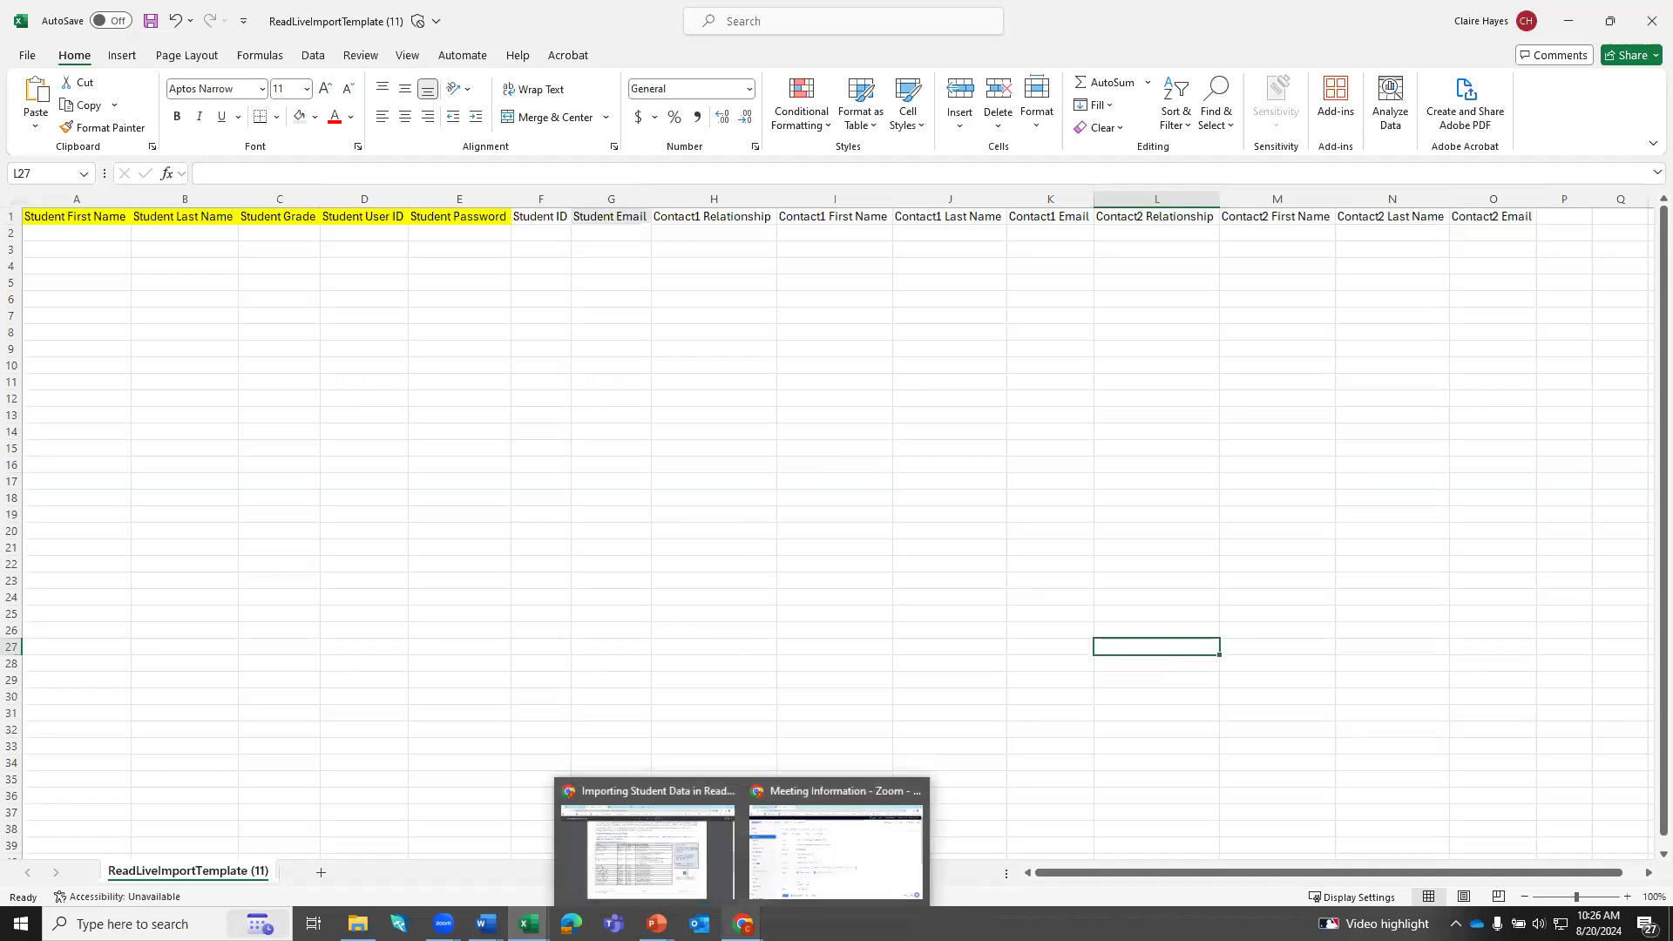
Step: Choose ImportWithError.csv and Northview Elementary on the import form and continue to verification
{"action": "left_click", "coordinate": [659, 877]}
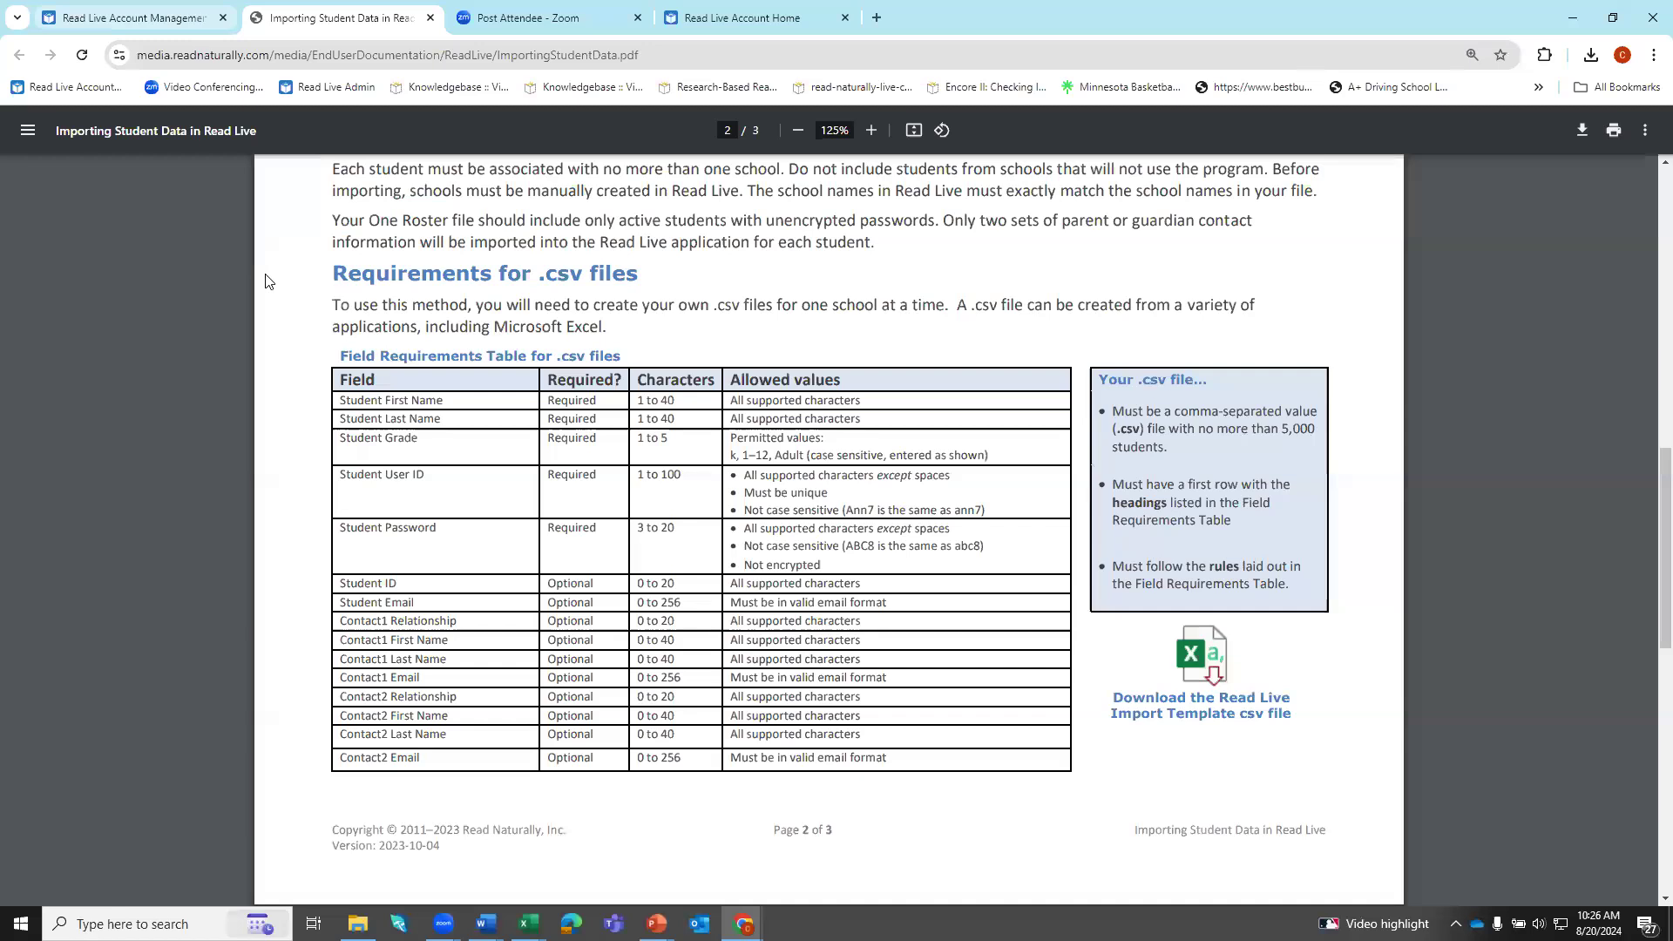
{"action": "left_click", "coordinate": [146, 20]}
{"action": "left_click", "coordinate": [318, 423]}
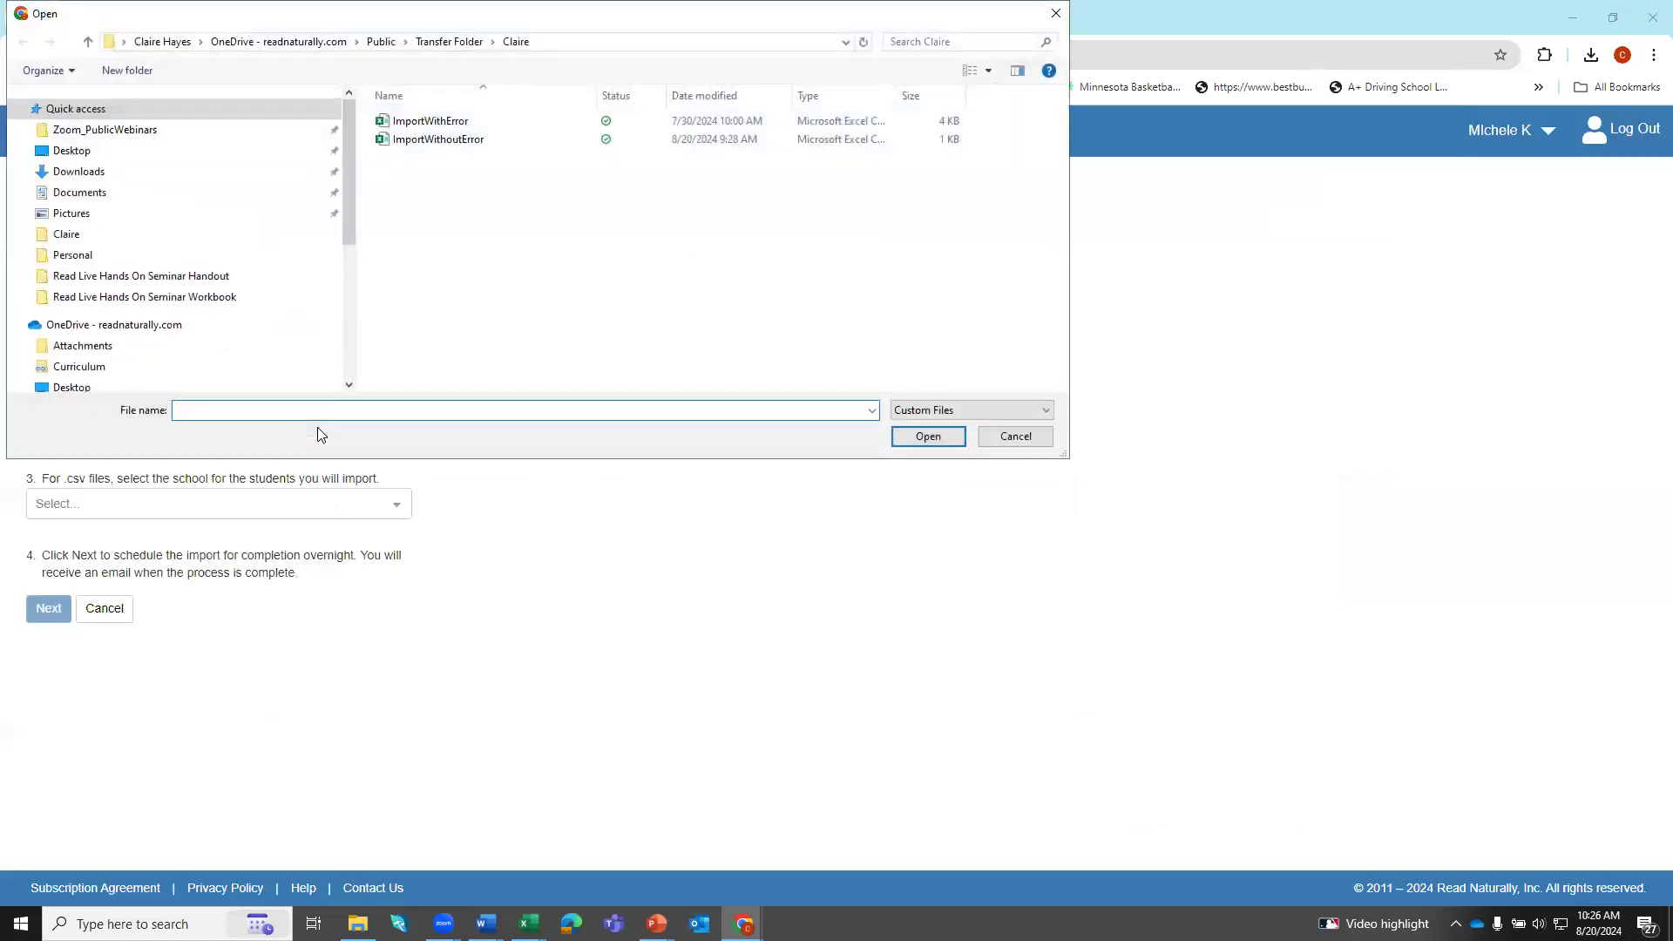
{"action": "left_click", "coordinate": [446, 123]}
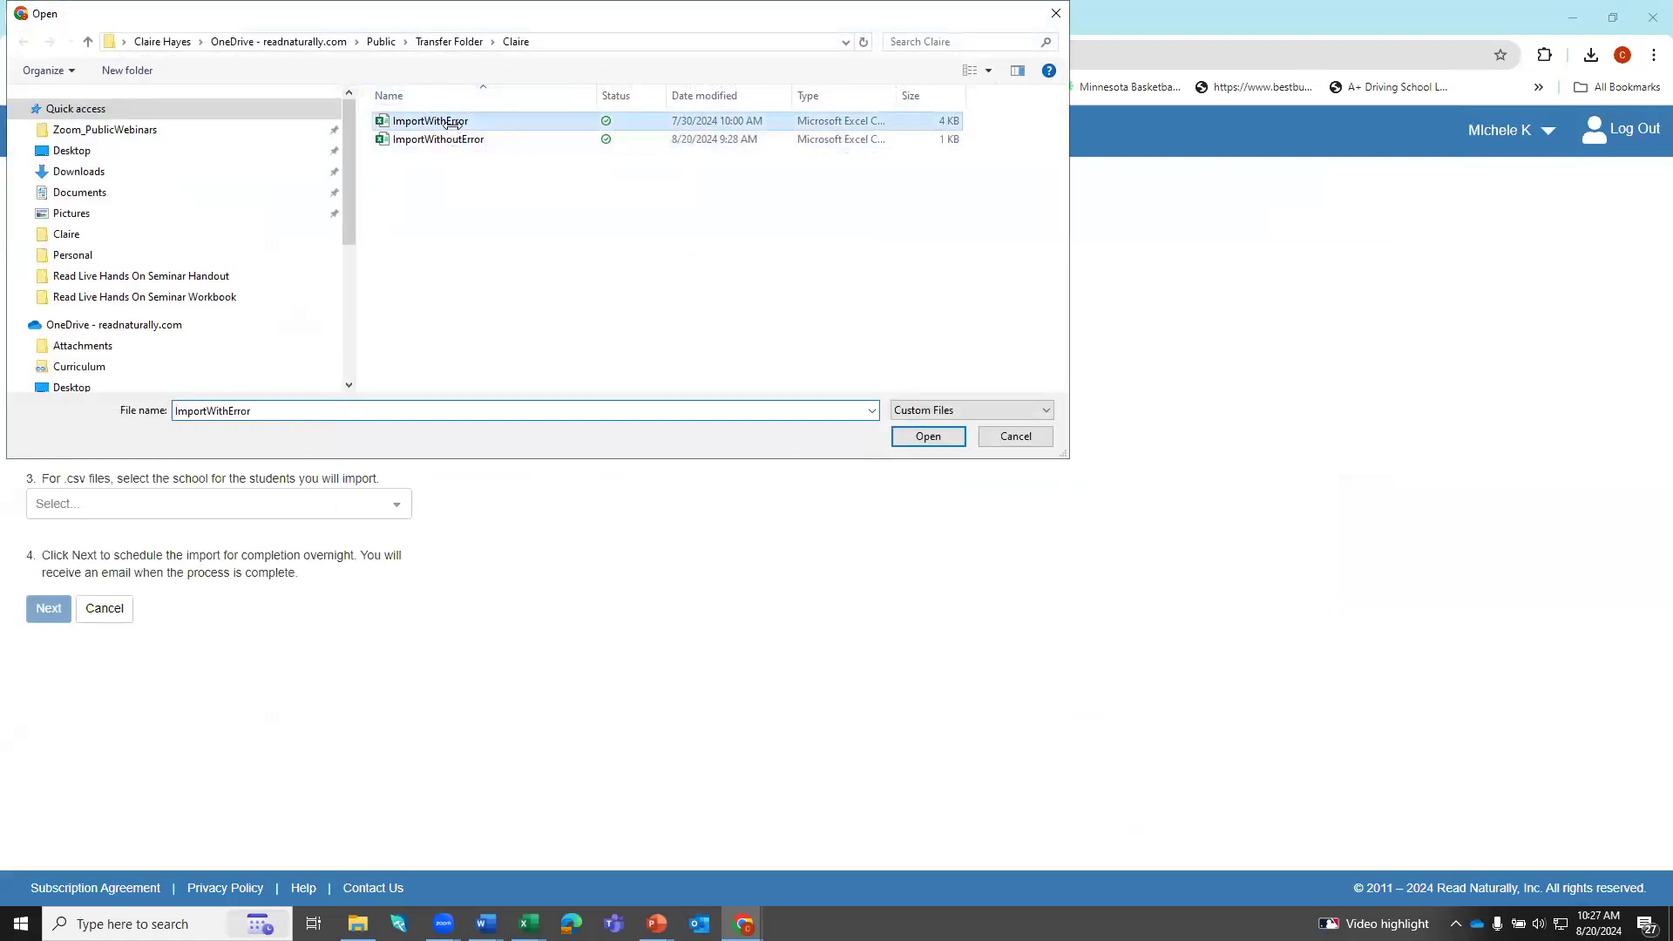
{"action": "left_click", "coordinate": [931, 438]}
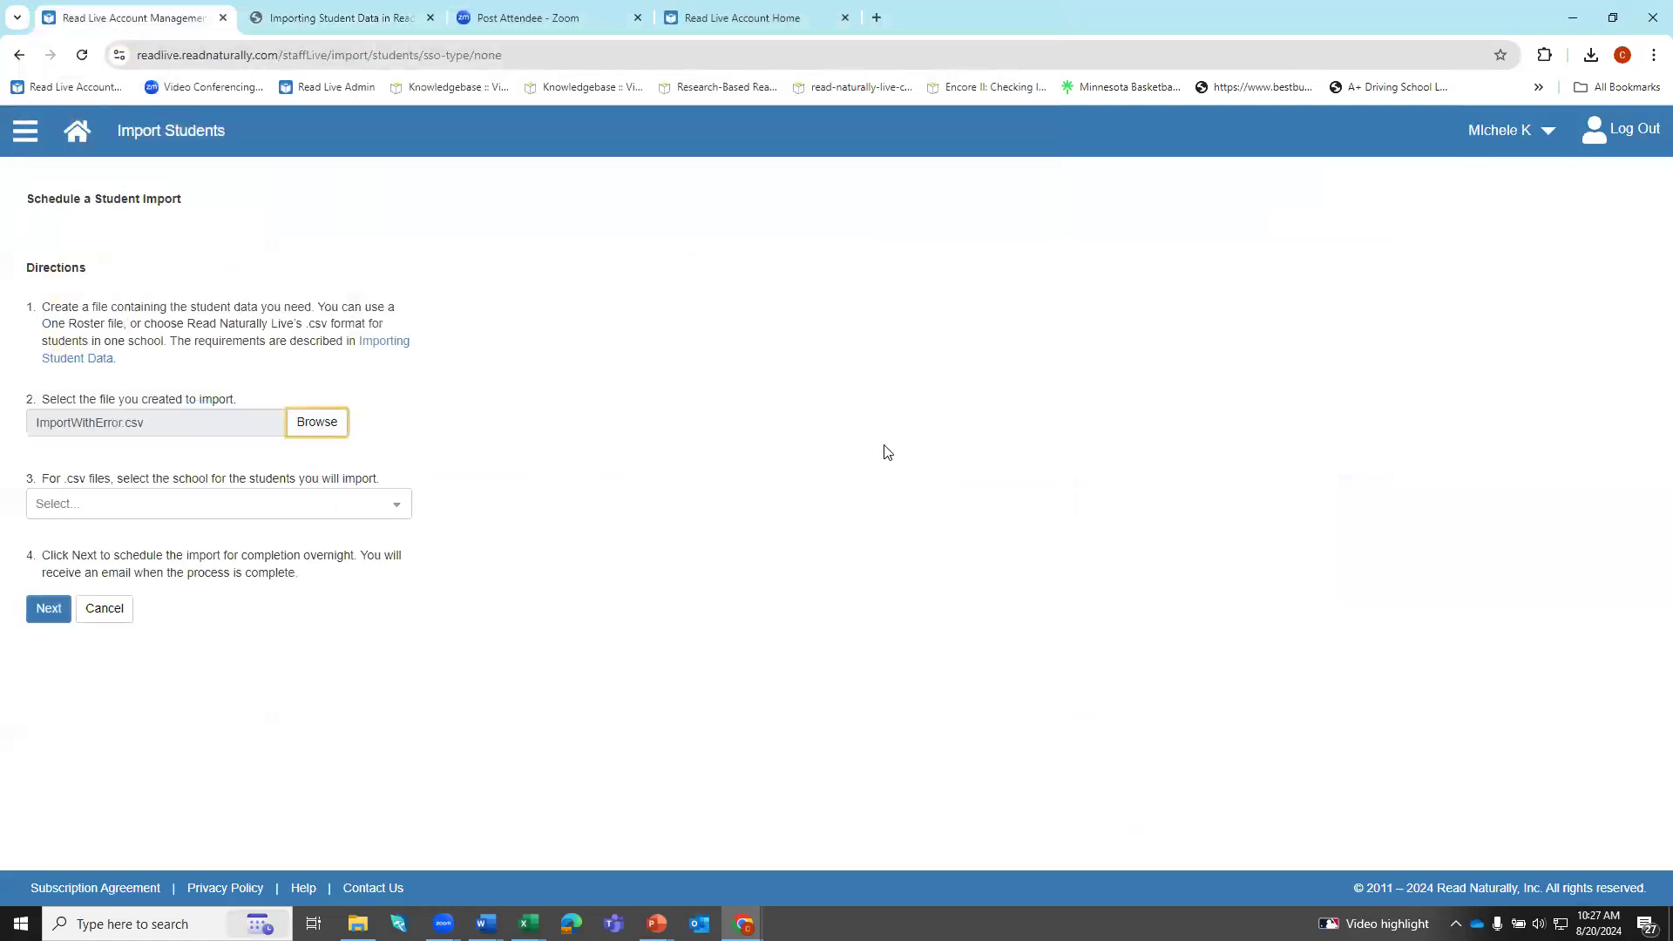
{"action": "left_click", "coordinate": [398, 508]}
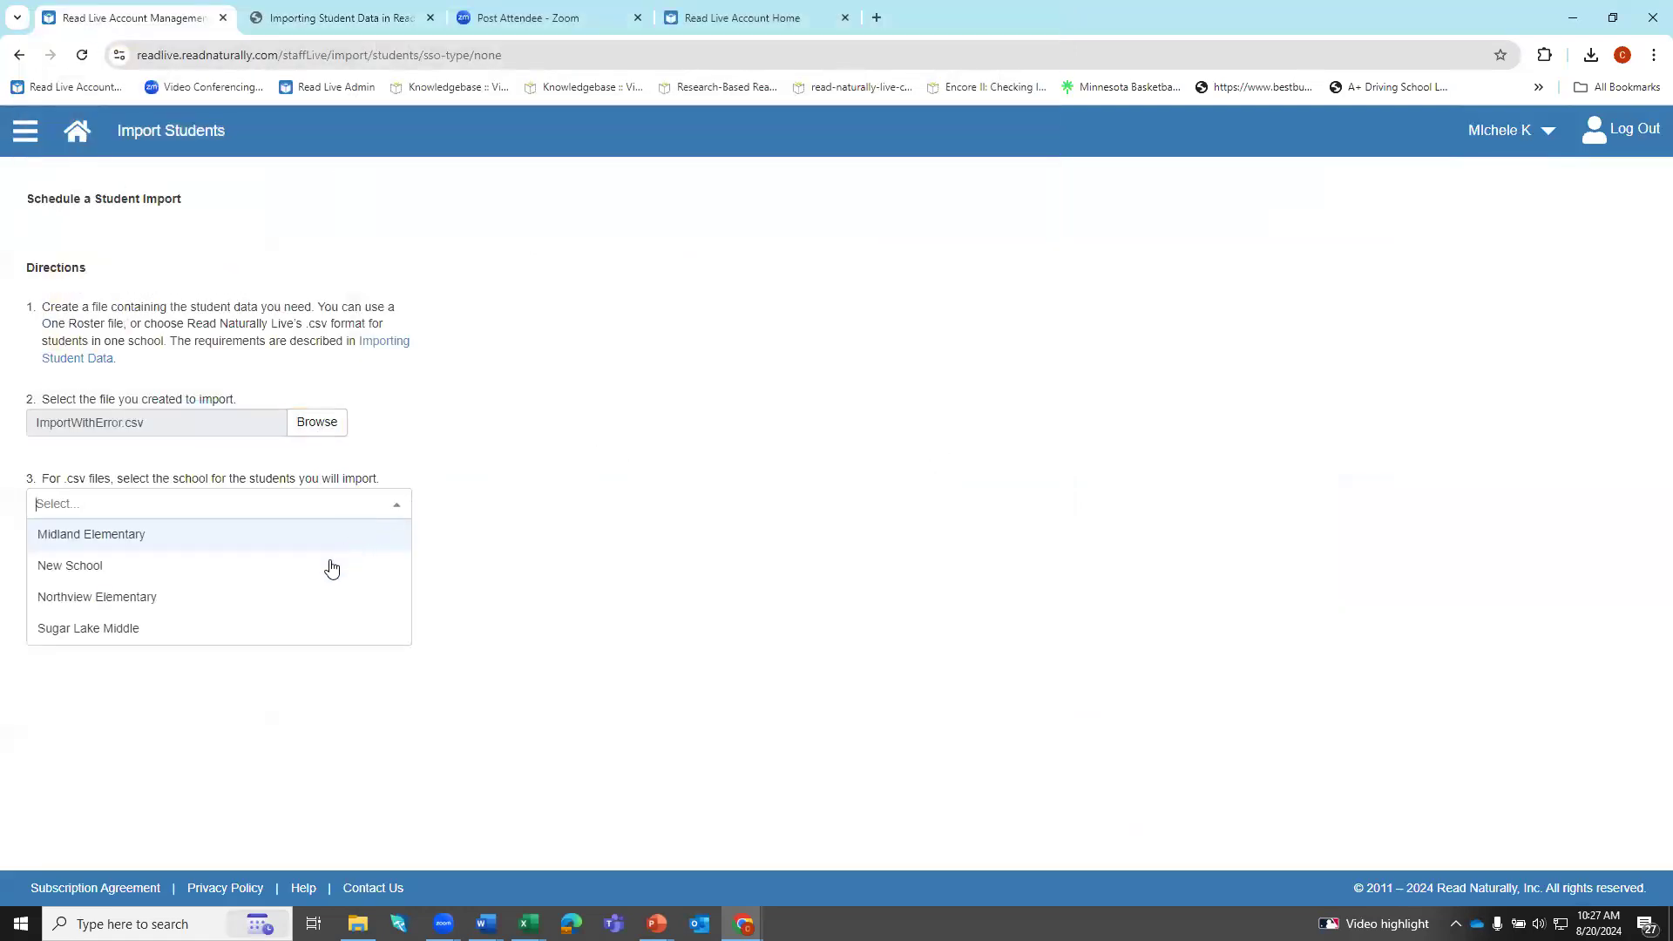
{"action": "left_click", "coordinate": [309, 598]}
{"action": "left_click", "coordinate": [54, 613]}
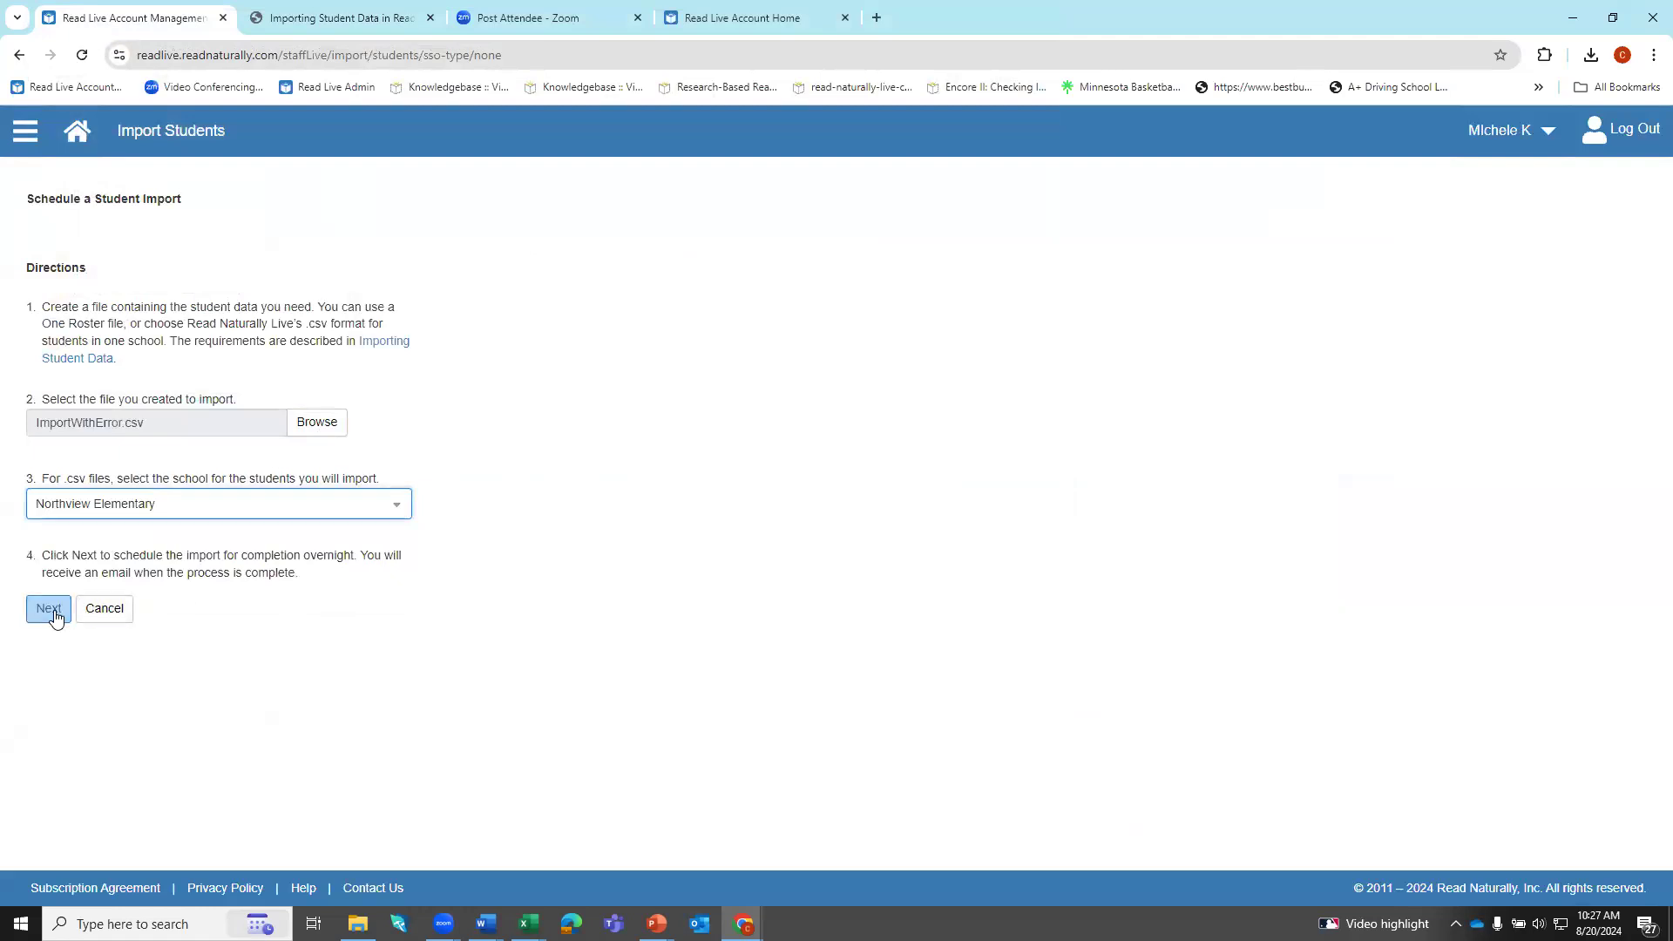
{"action": "left_click", "coordinate": [54, 613]}
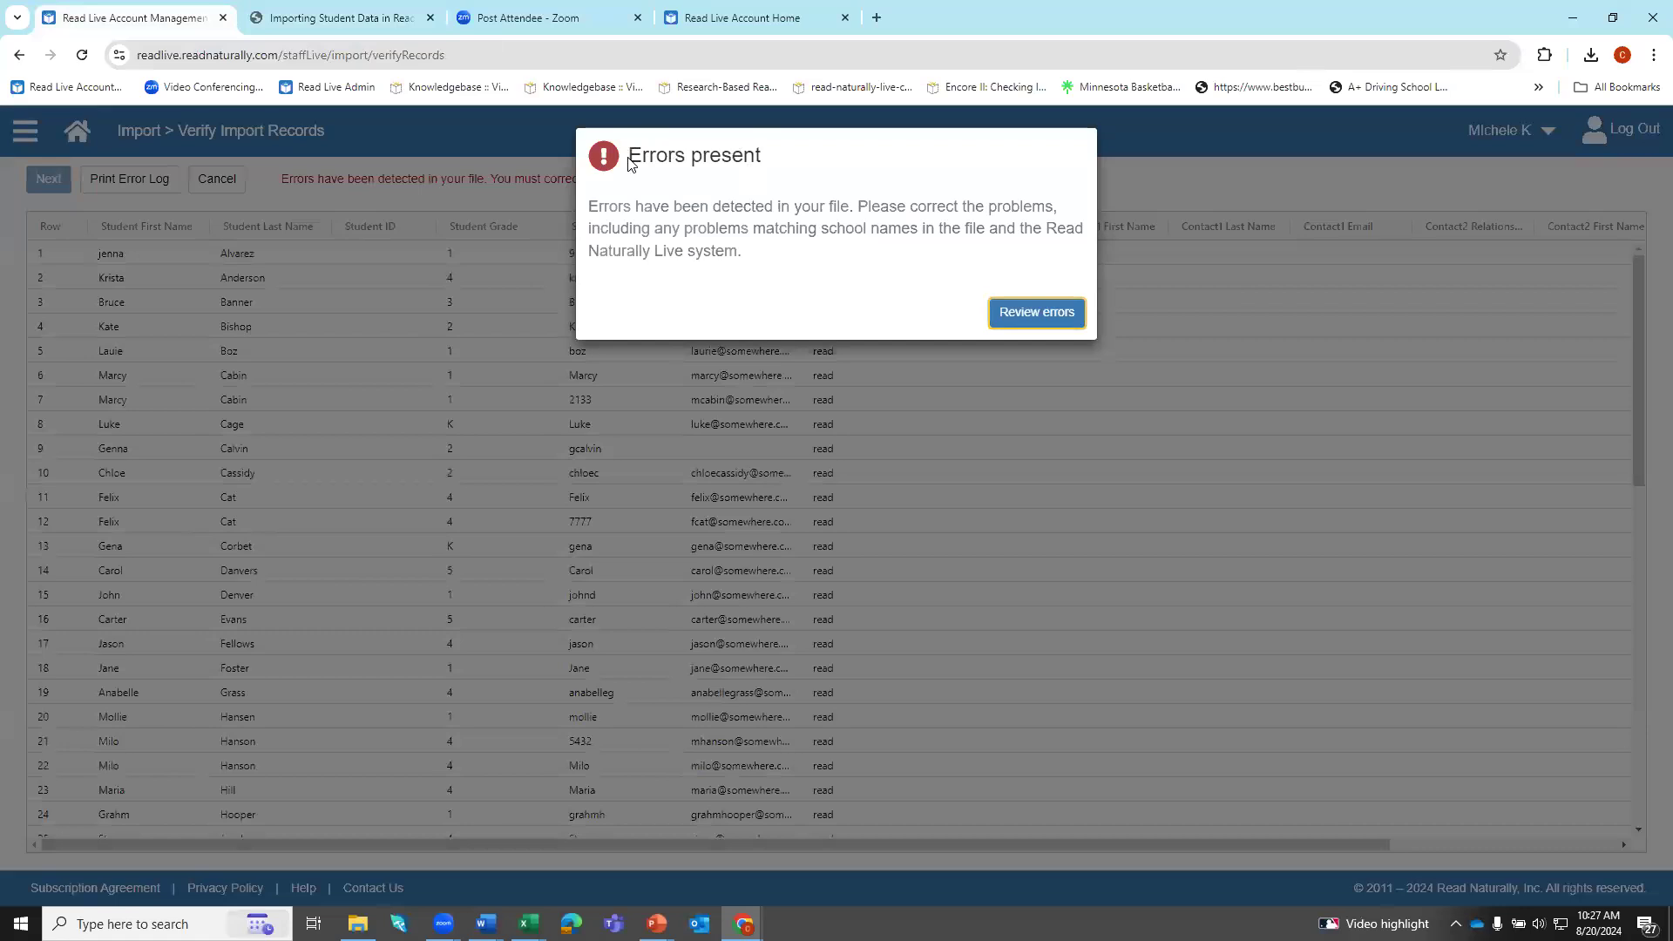
Step: Read the Errors present notice, then find rows 40 and 49 flagged 'Required field is missing.'
{"action": "left_click_drag", "start_coordinate": [631, 164], "coordinate": [795, 167]}
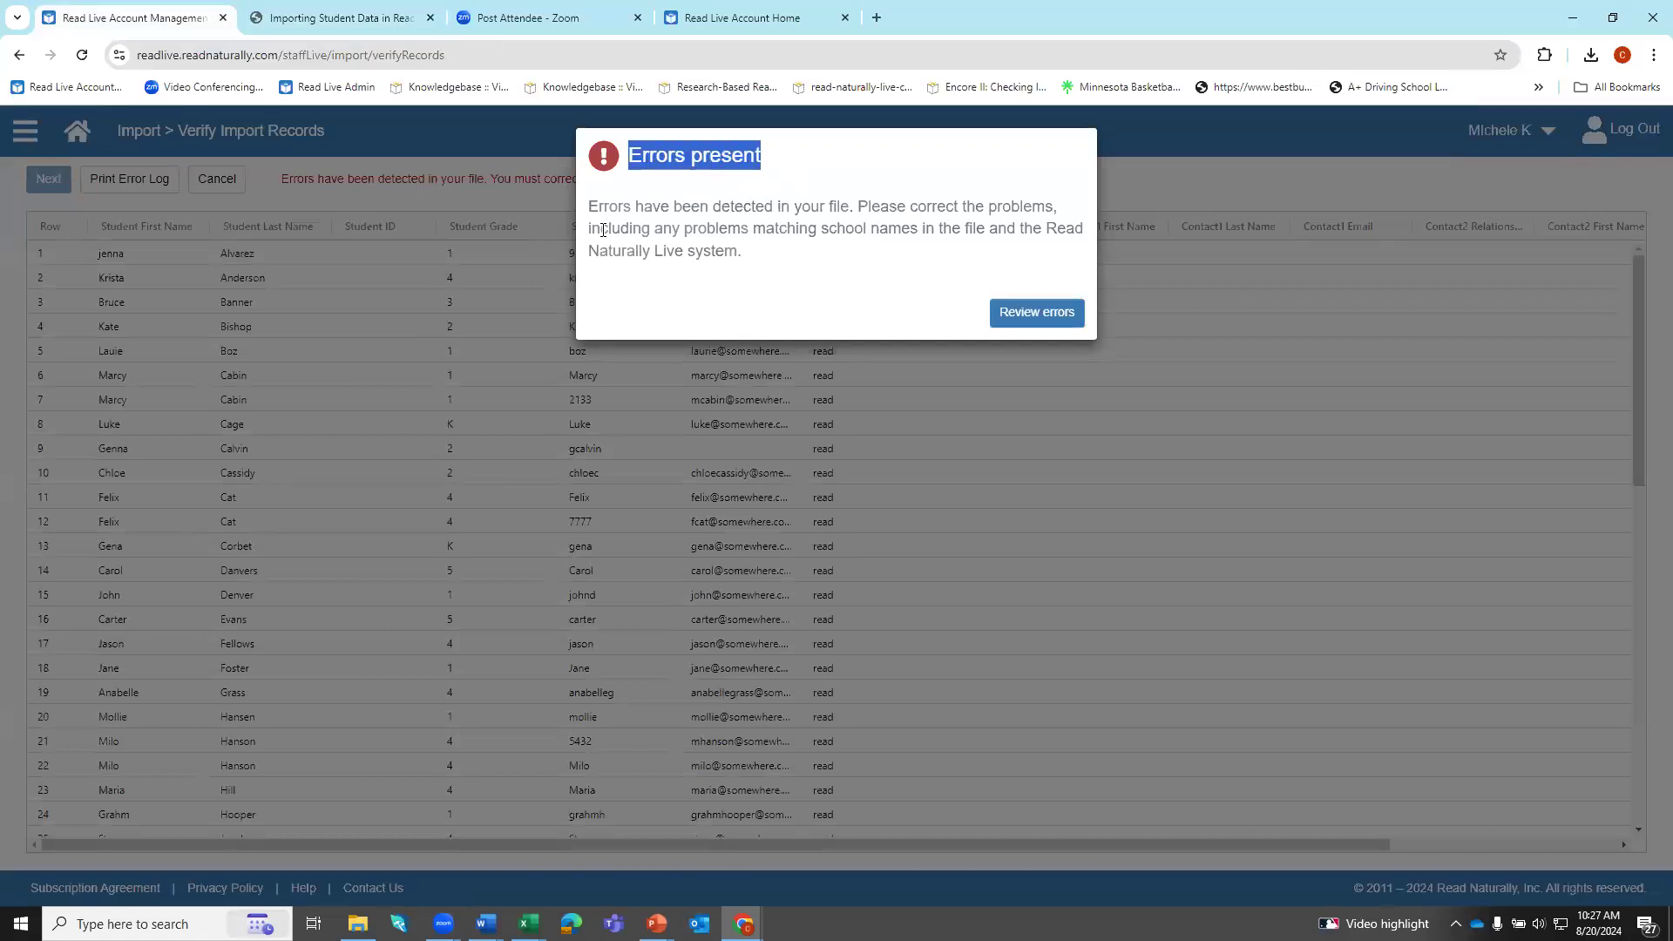
{"action": "left_click_drag", "start_coordinate": [586, 206], "coordinate": [1075, 257]}
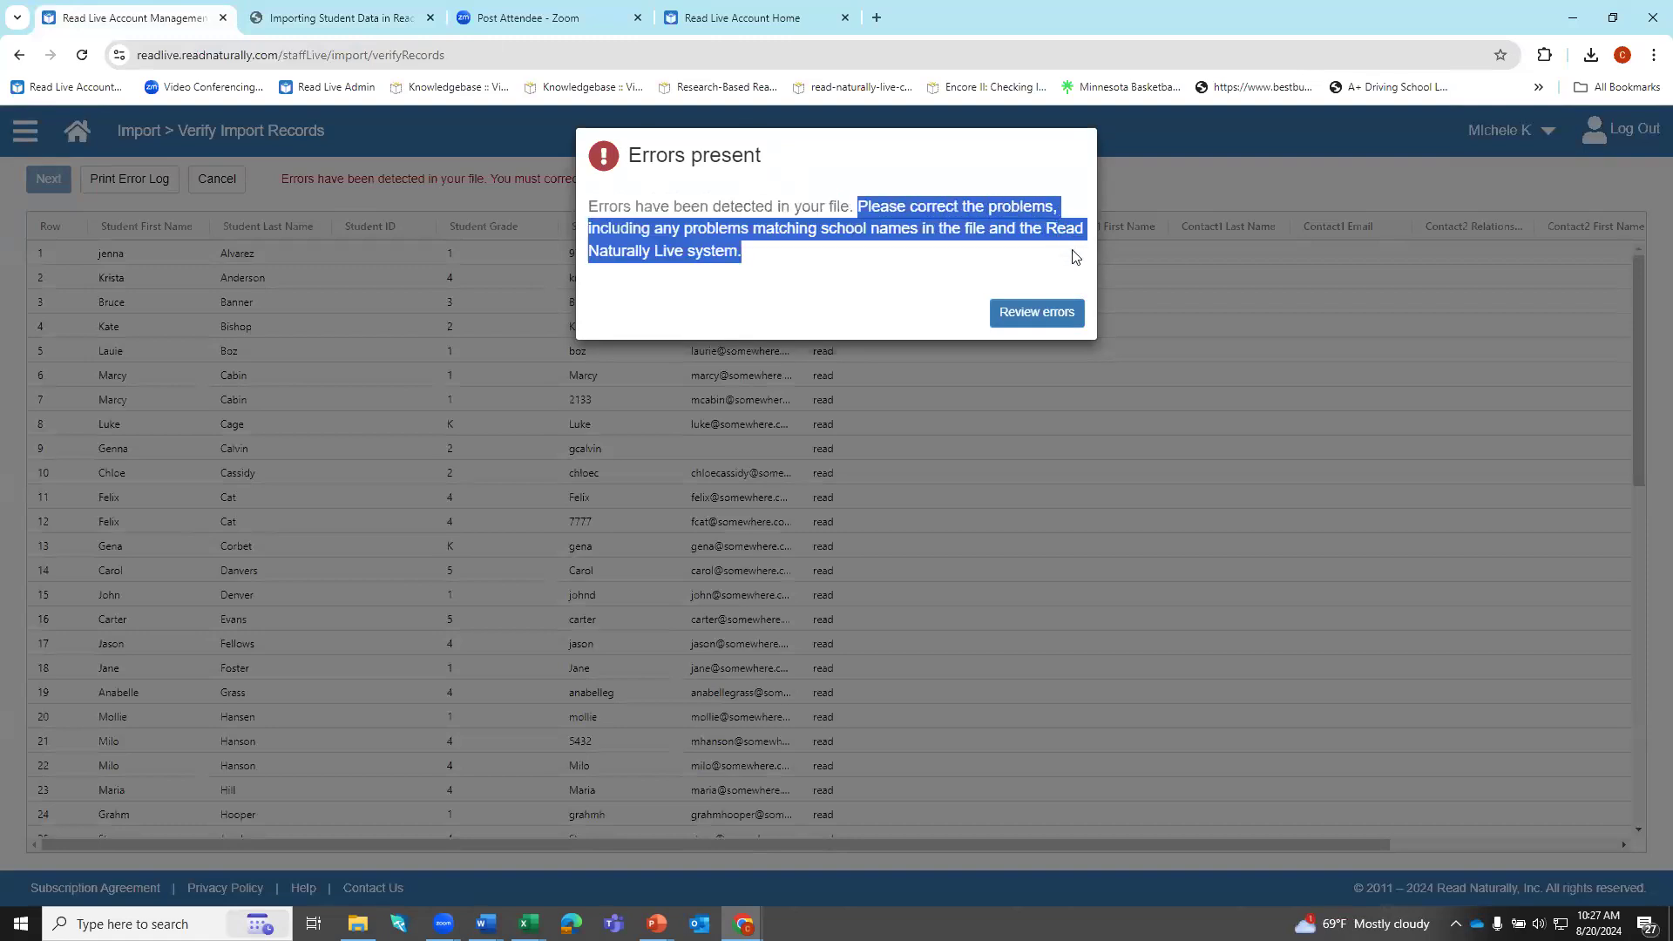
{"action": "left_click", "coordinate": [880, 305]}
{"action": "left_click", "coordinate": [1024, 320]}
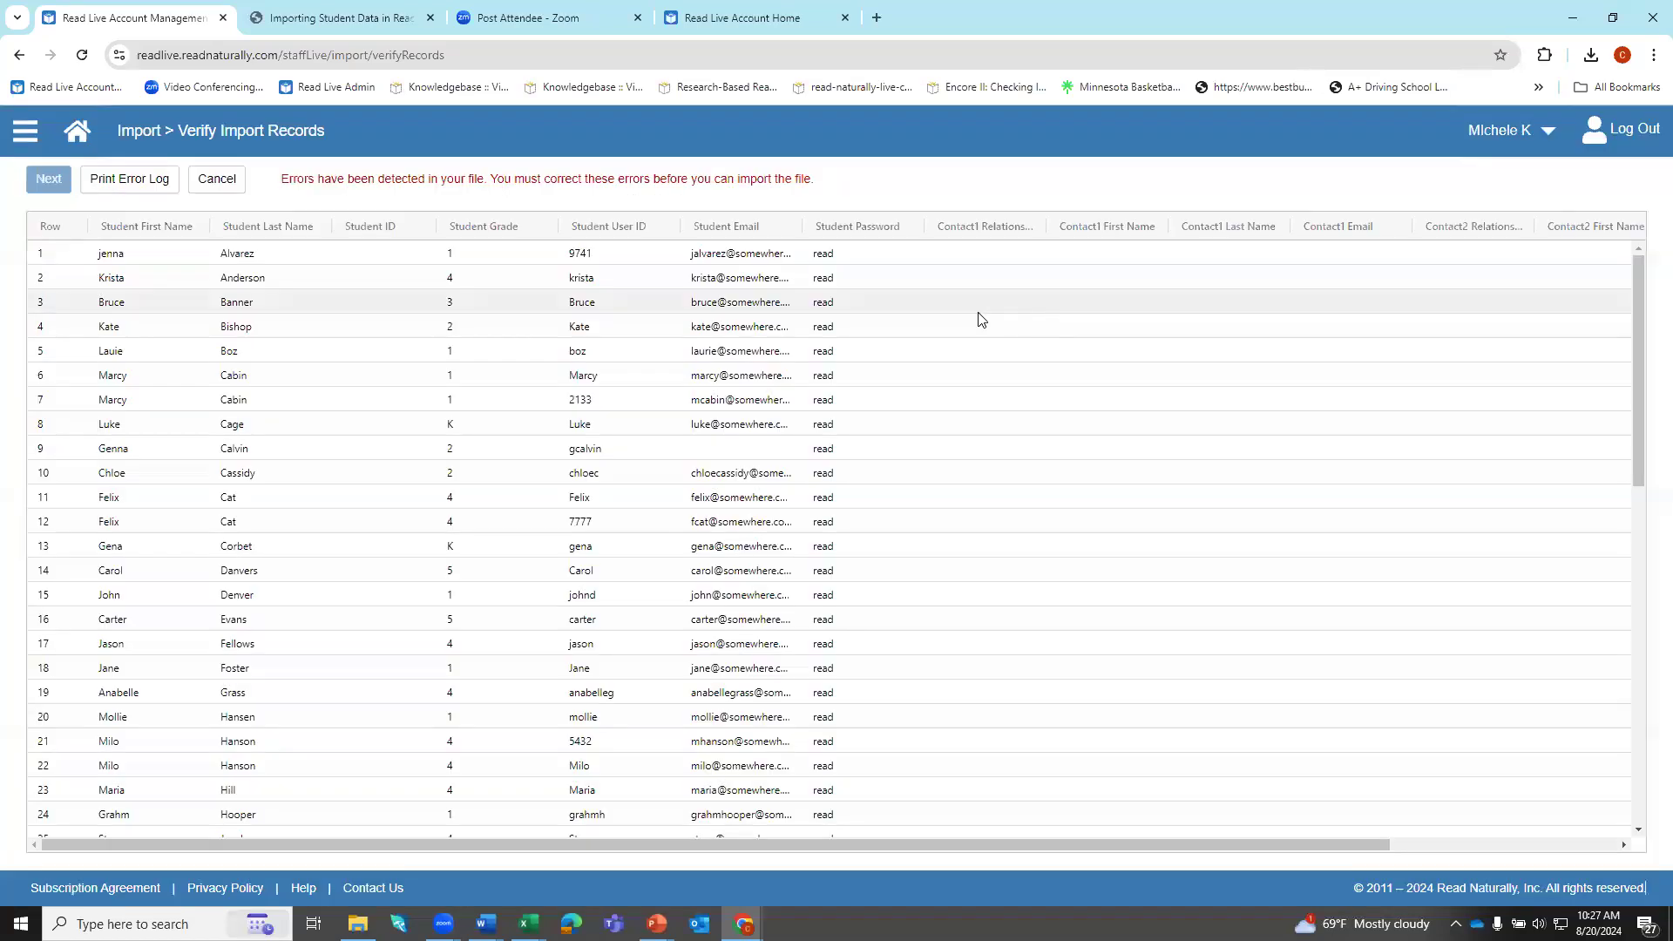
{"action": "scroll", "coordinate": [862, 349], "scroll_direction": "down", "scroll_amount": 4}
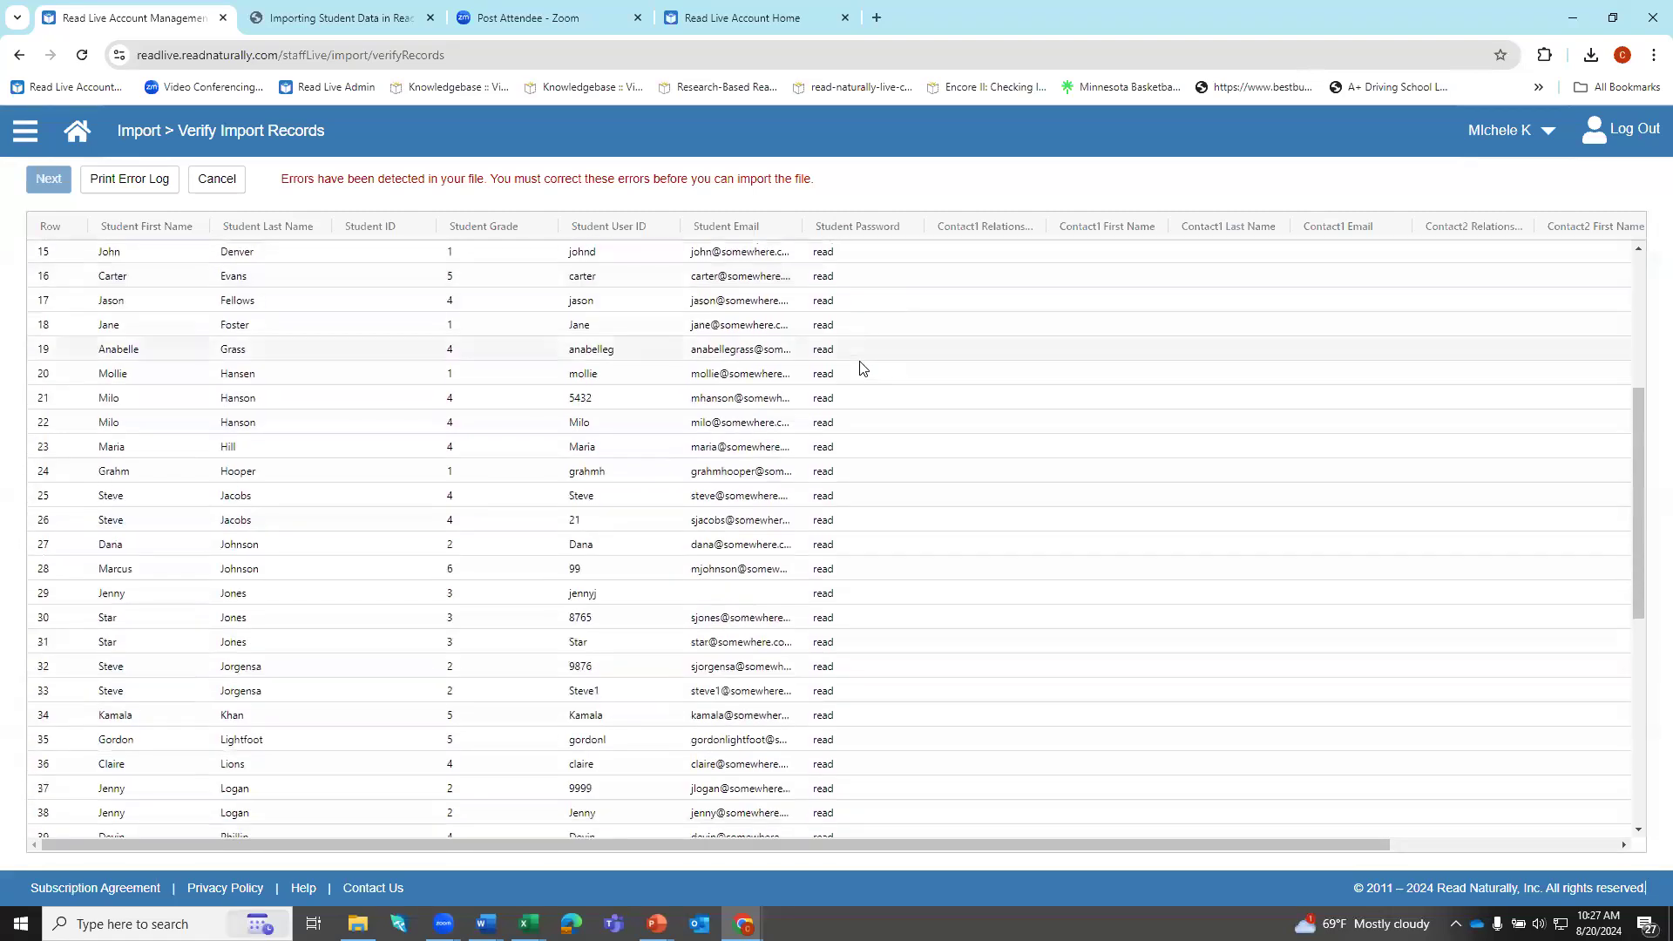
{"action": "scroll", "coordinate": [863, 368], "scroll_direction": "down", "scroll_amount": 6}
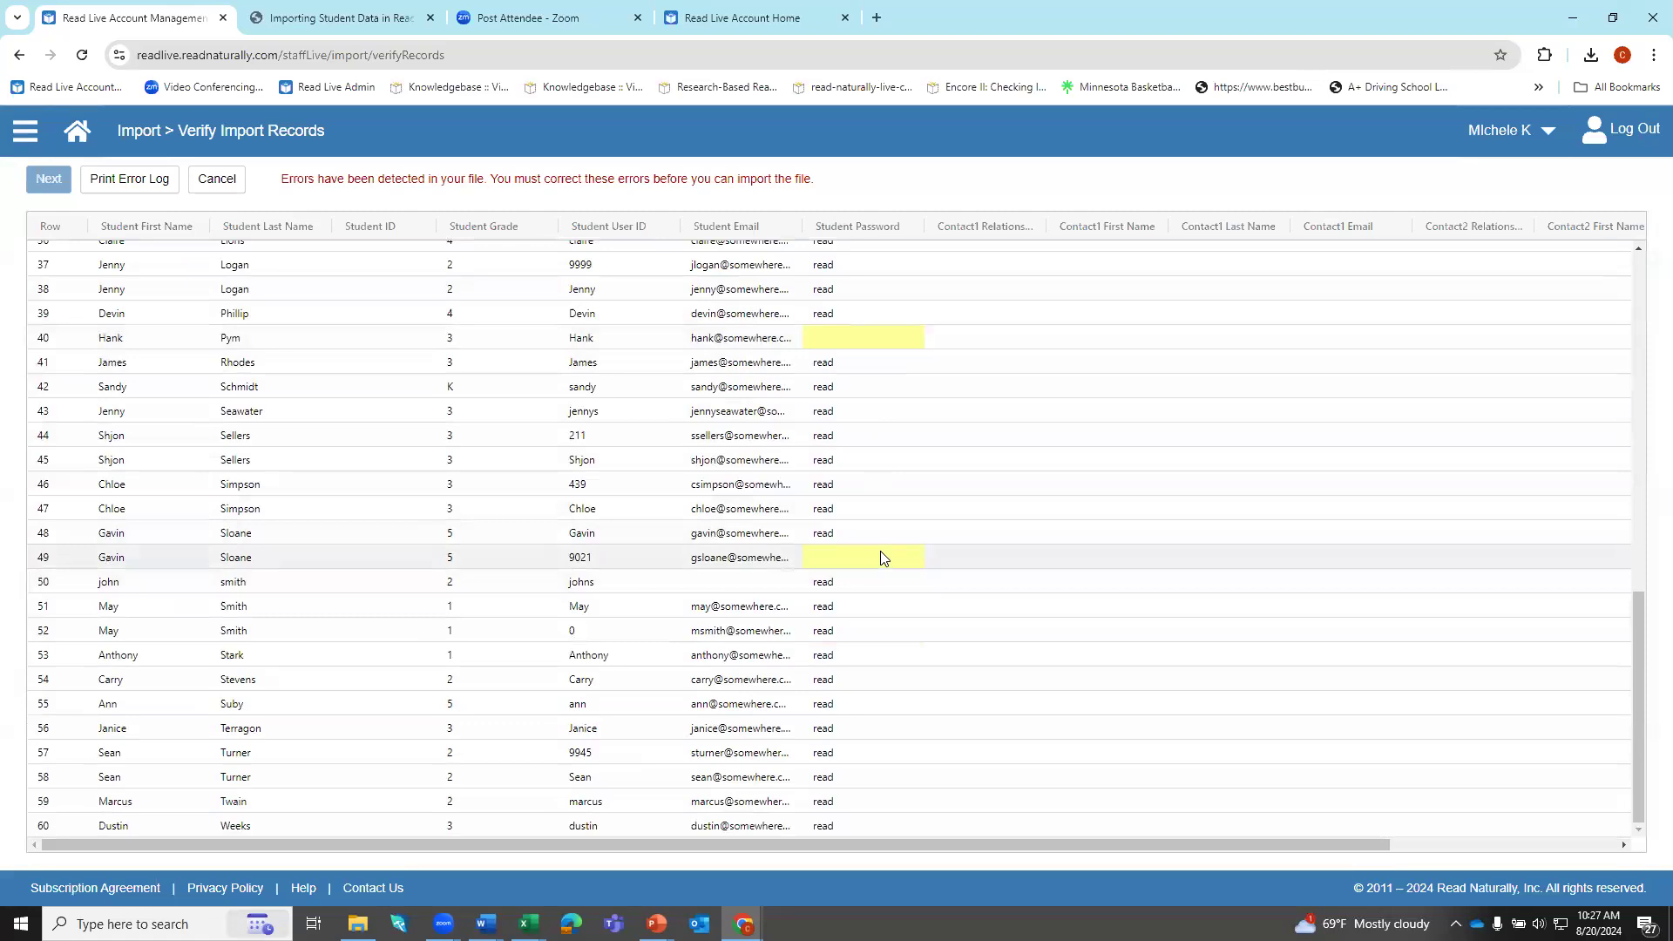
{"action": "scroll", "coordinate": [880, 553], "scroll_direction": "up", "scroll_amount": 2}
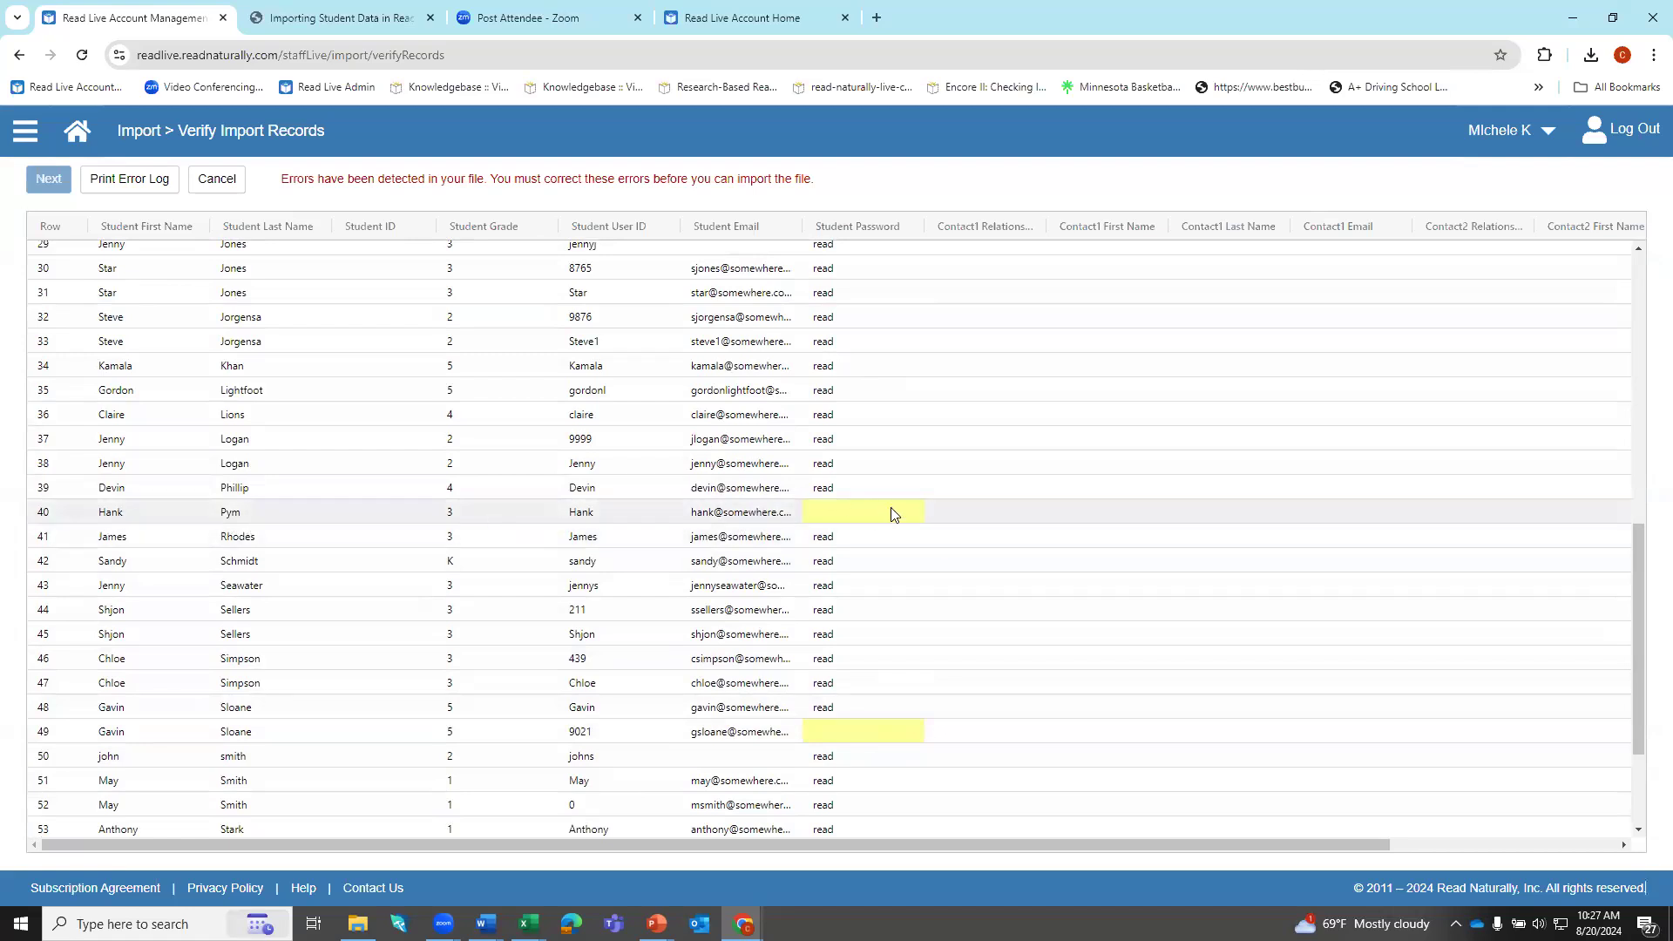
{"action": "mouse_move", "coordinate": [892, 515]}
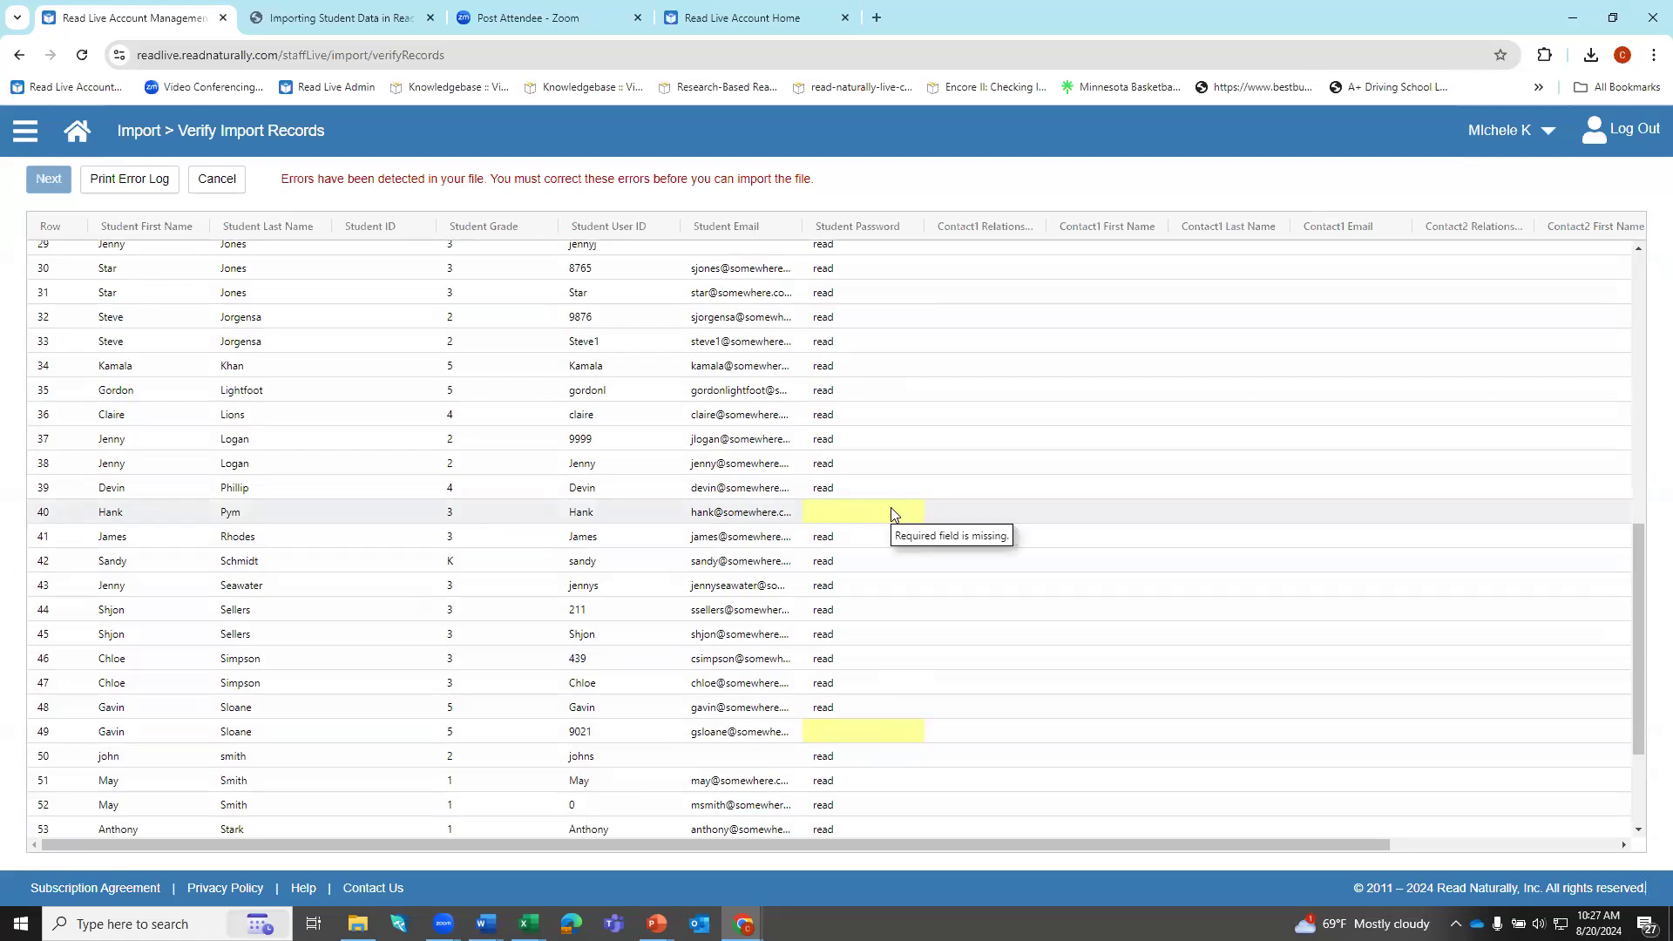
{"action": "mouse_move", "coordinate": [882, 731]}
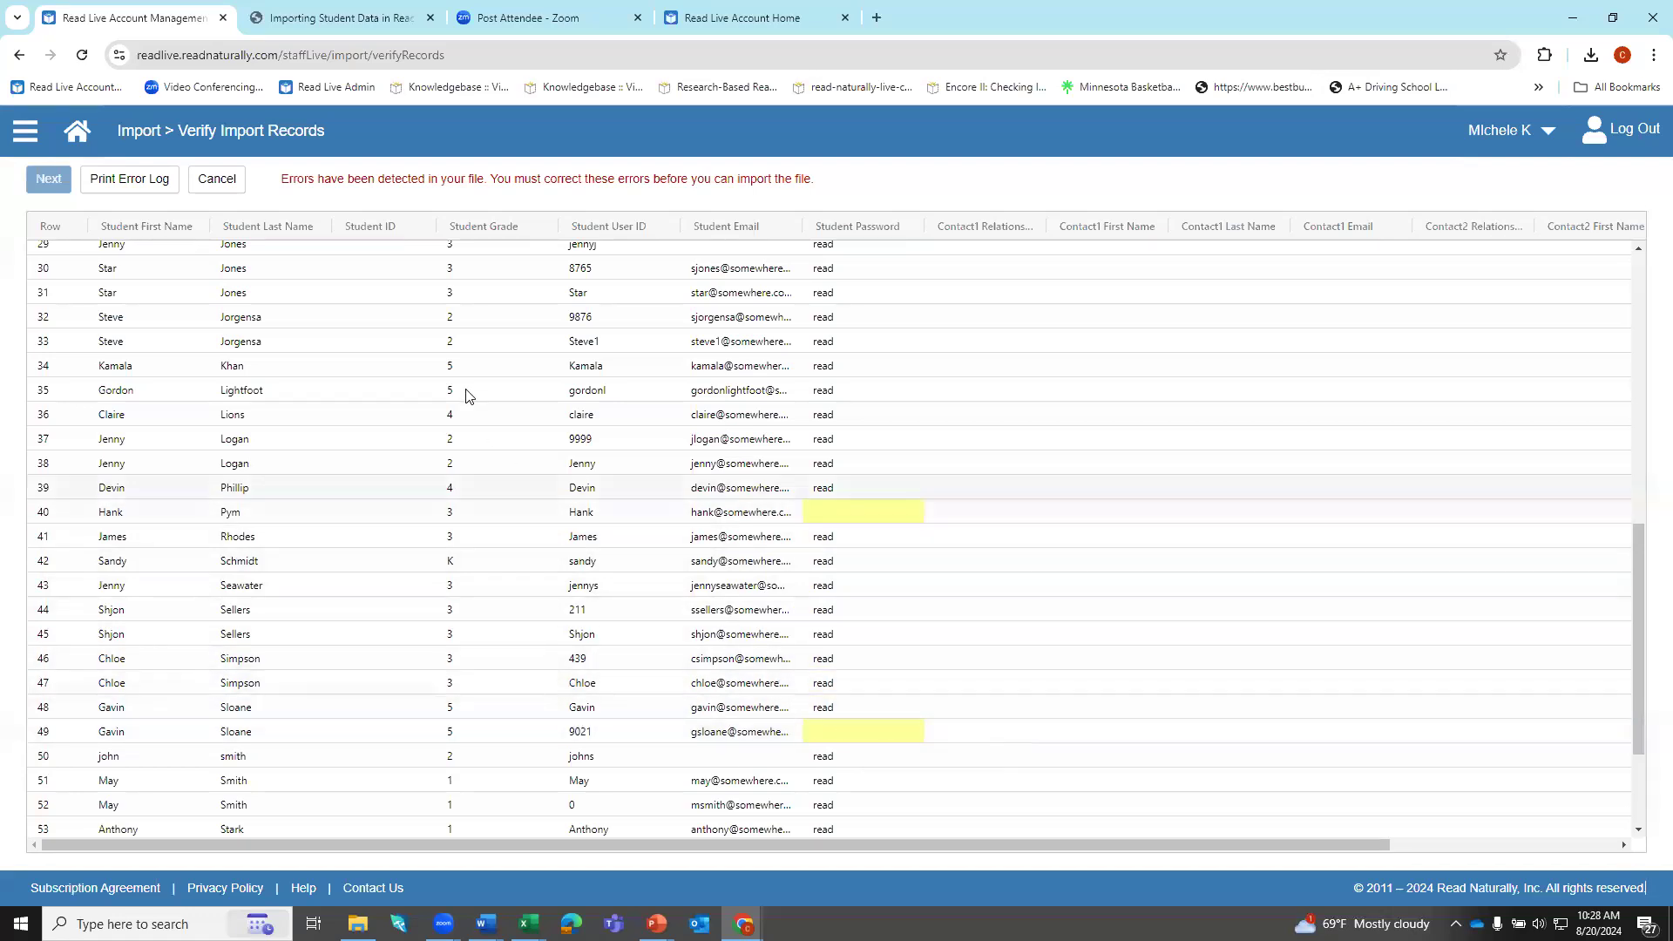
Step: Cancel, import ImportWithoutError.csv for Northview Elementary instead, and widen the Student Email column
{"action": "left_click", "coordinate": [224, 185]}
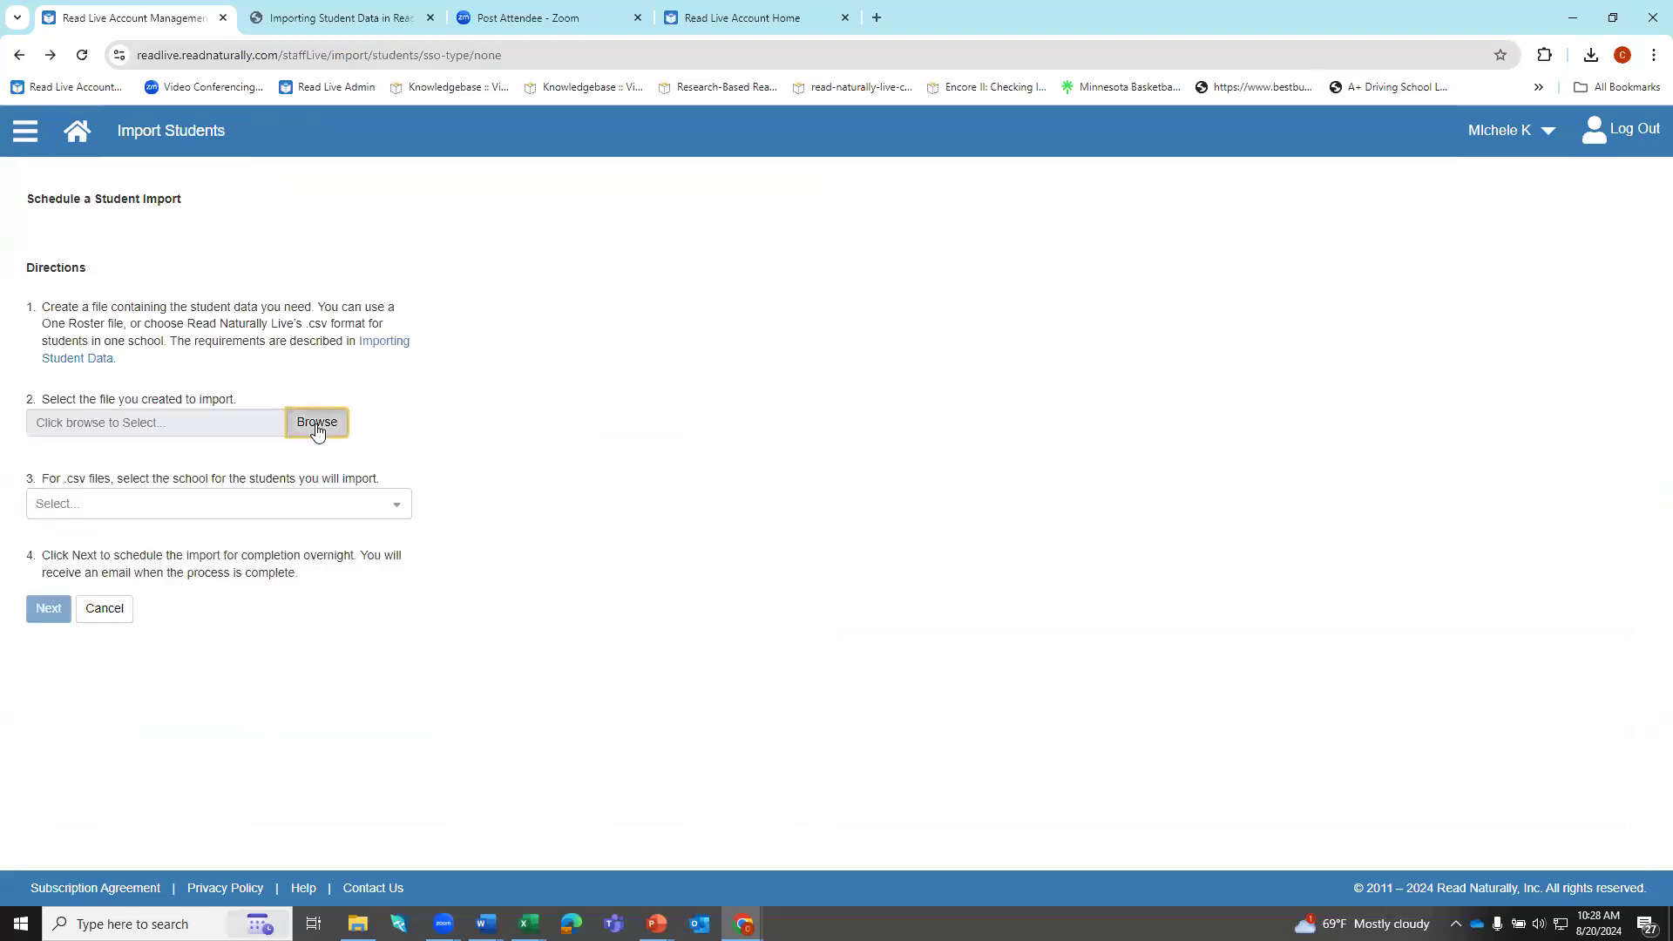
{"action": "left_click", "coordinate": [315, 424]}
{"action": "left_click", "coordinate": [441, 138]}
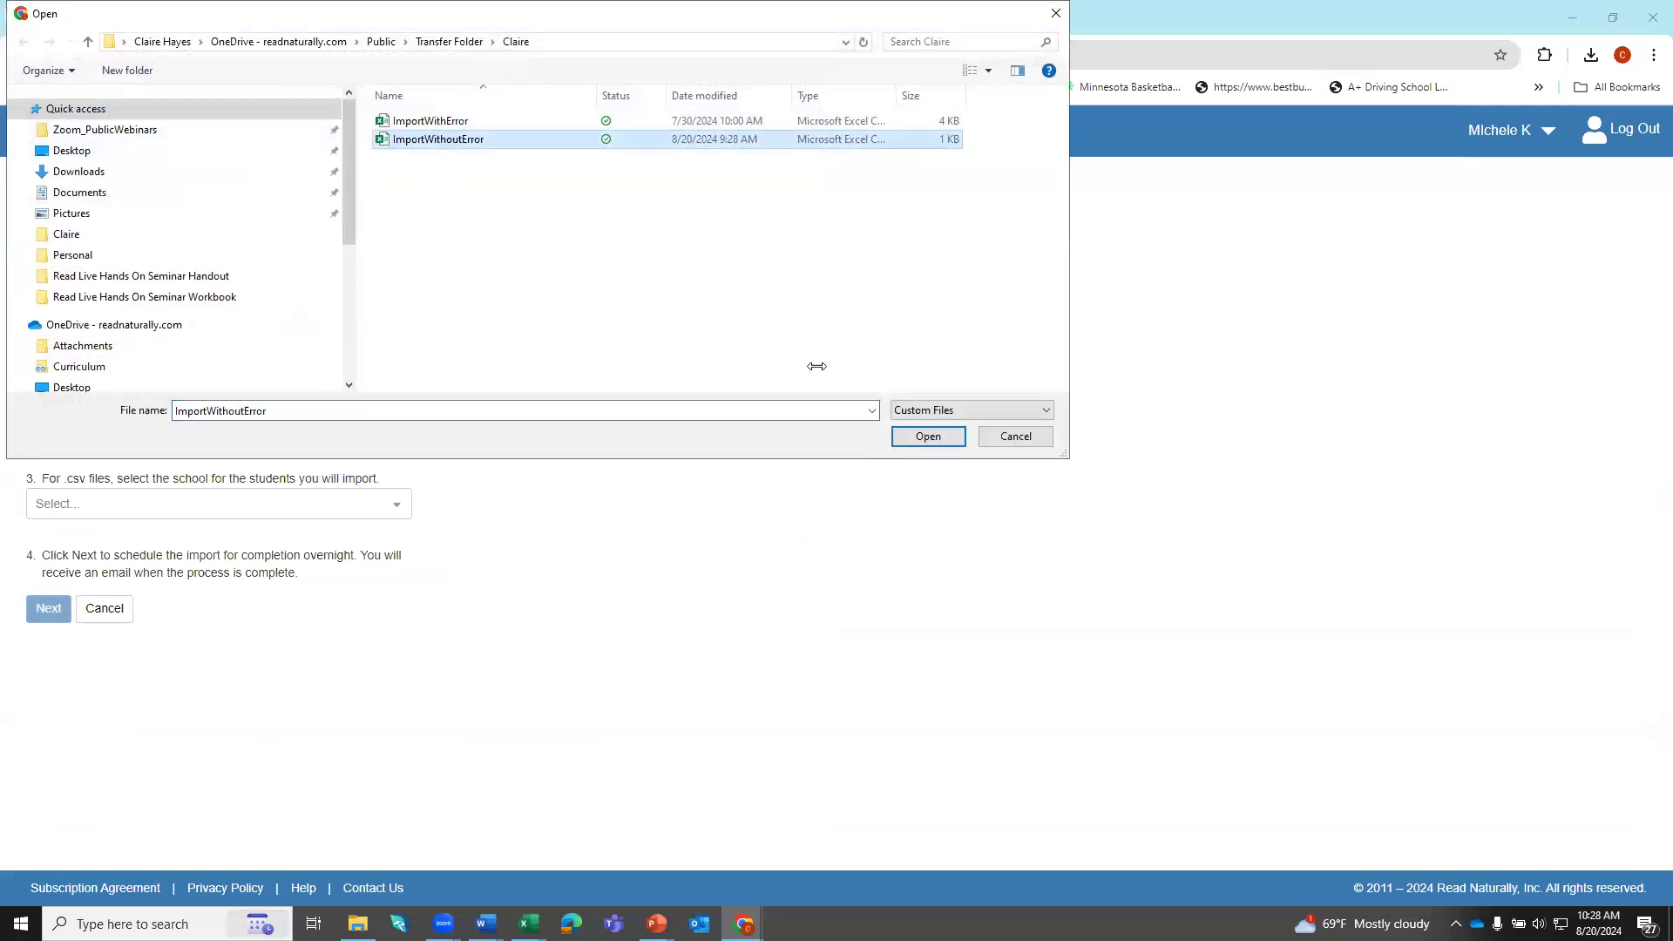
{"action": "left_click", "coordinate": [925, 437]}
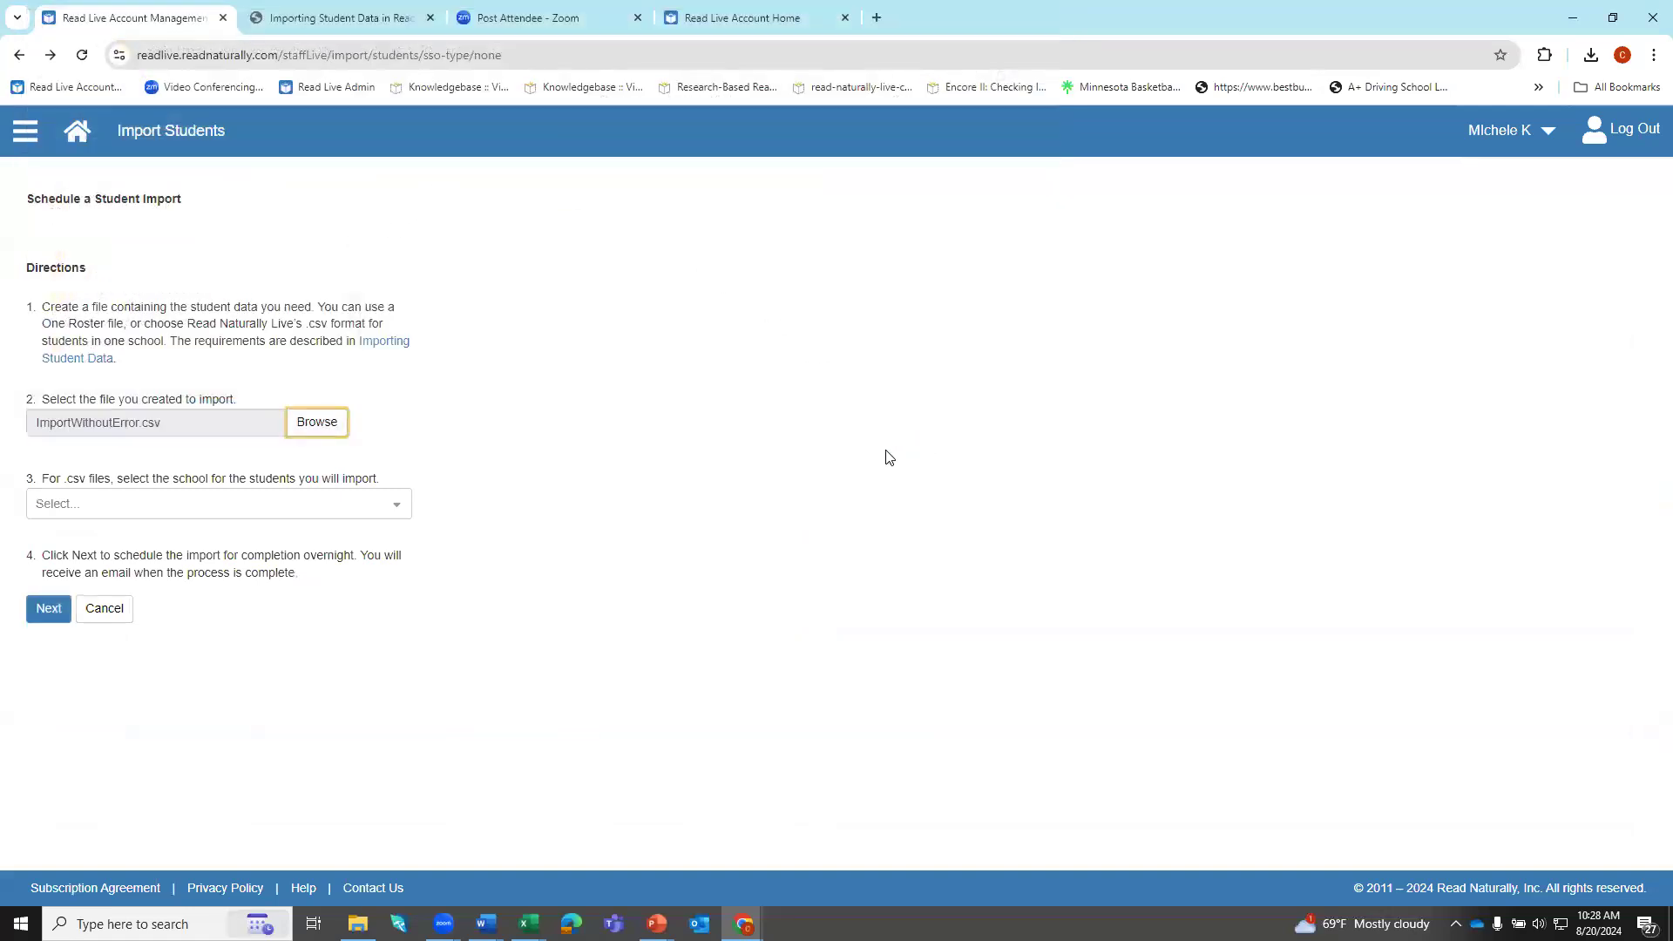
{"action": "left_click", "coordinate": [393, 510]}
{"action": "left_click", "coordinate": [284, 598]}
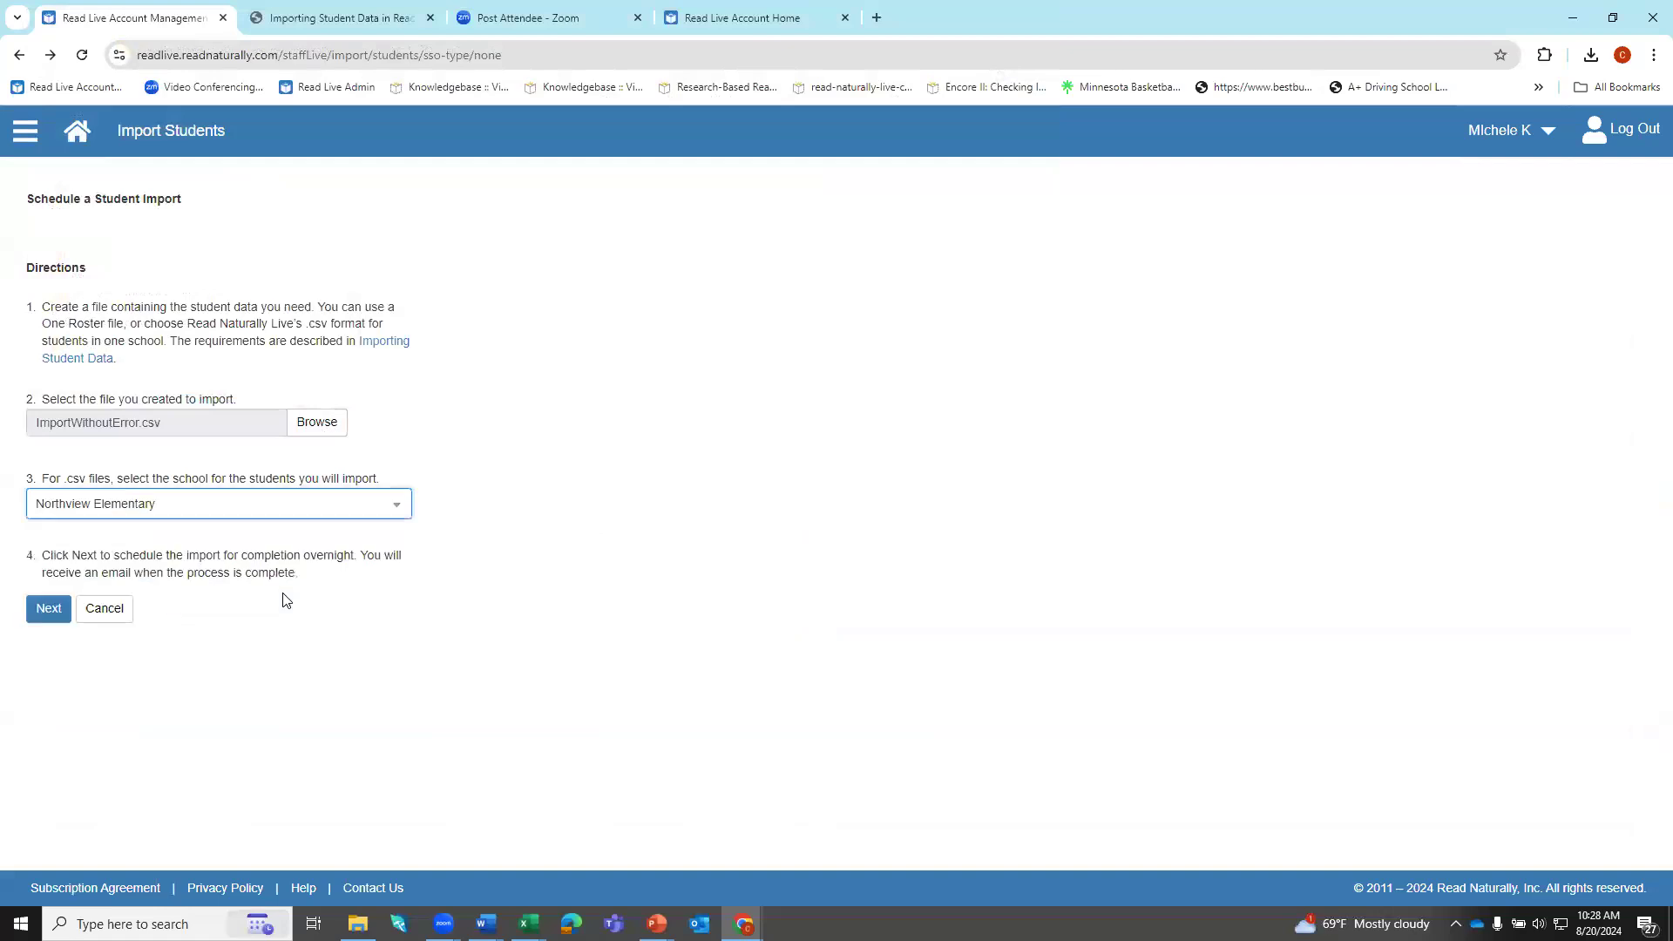
{"action": "left_click", "coordinate": [46, 615]}
{"action": "left_click", "coordinate": [46, 612]}
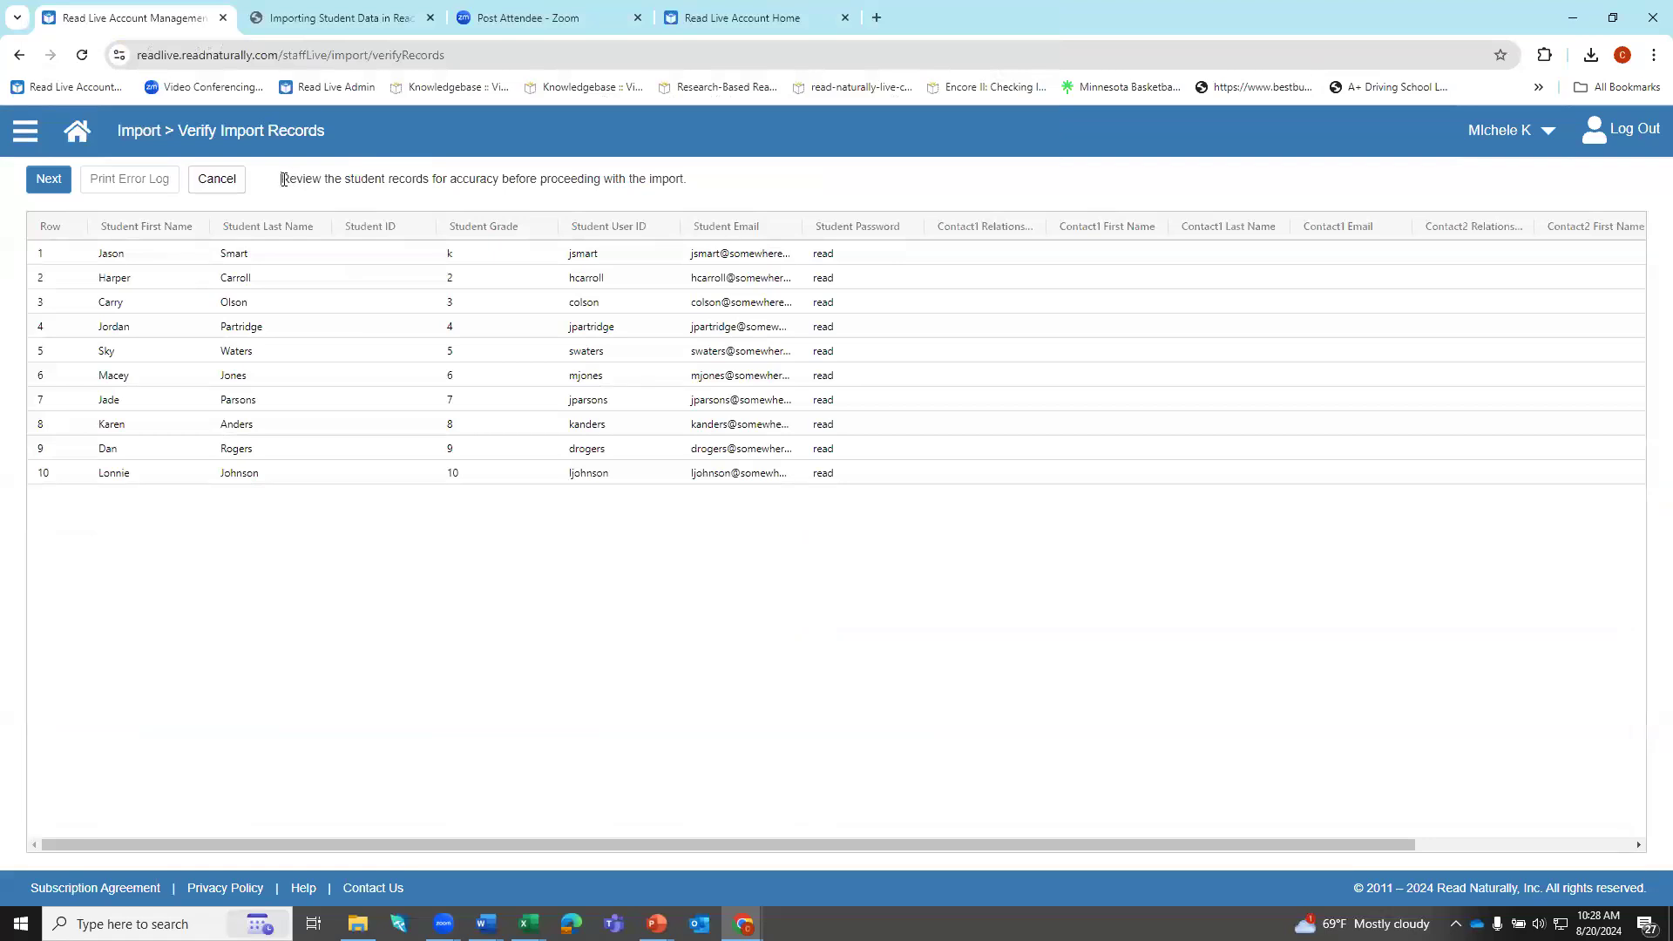
{"action": "left_click_drag", "start_coordinate": [284, 179], "coordinate": [737, 194]}
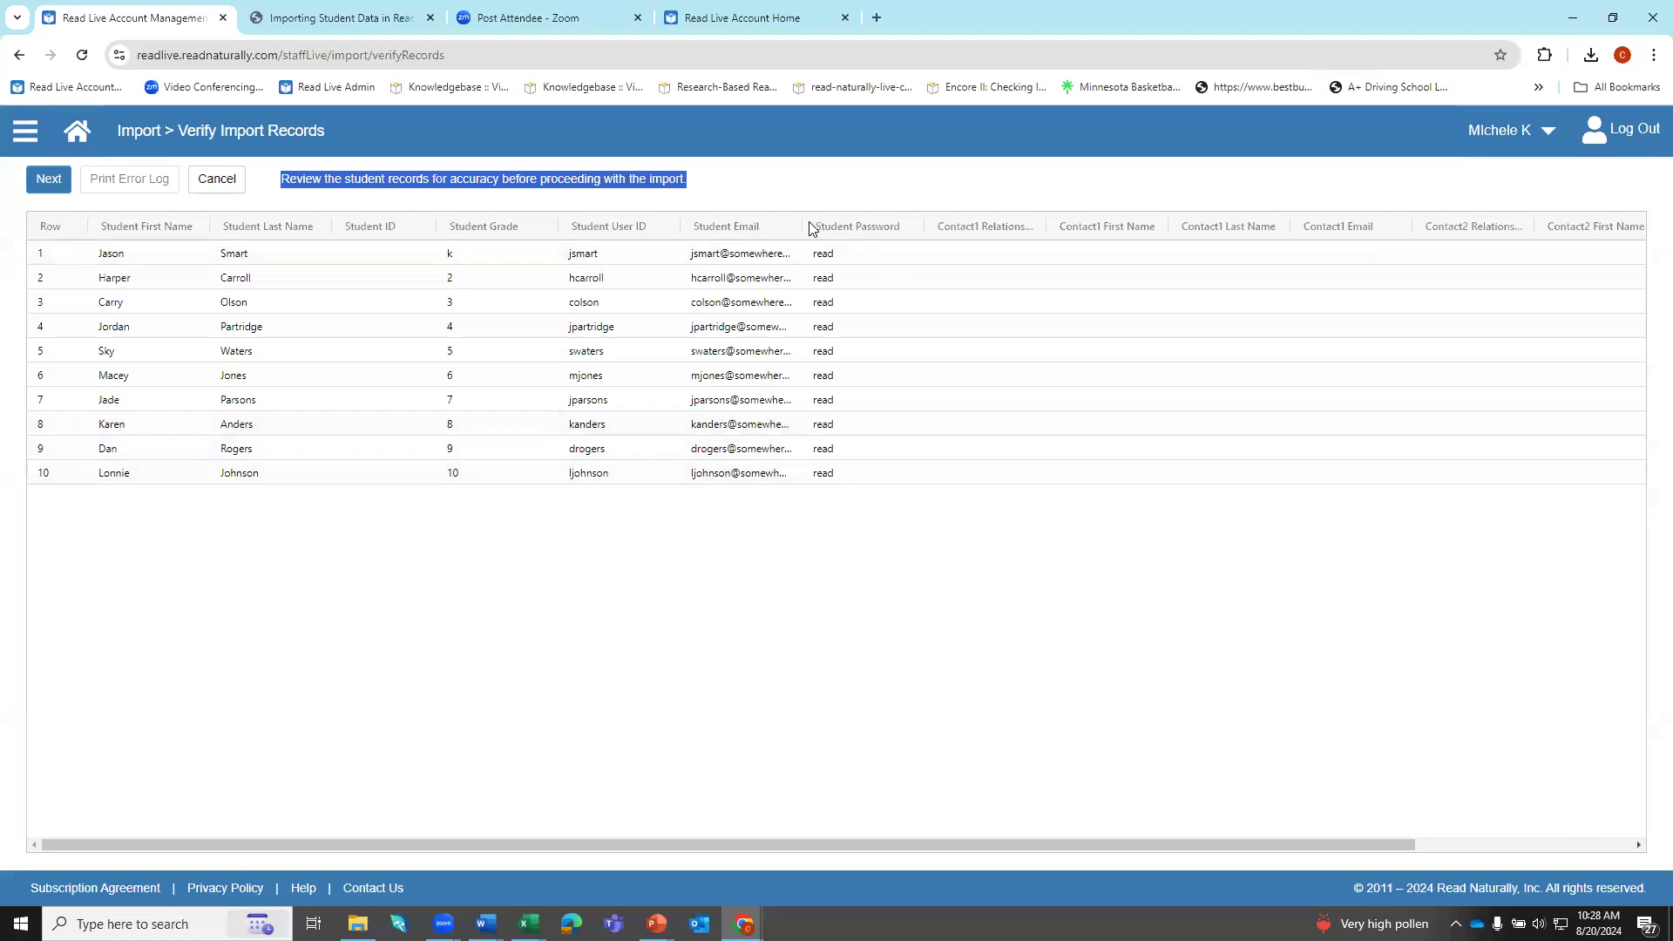
{"action": "left_click_drag", "start_coordinate": [809, 228], "coordinate": [904, 231]}
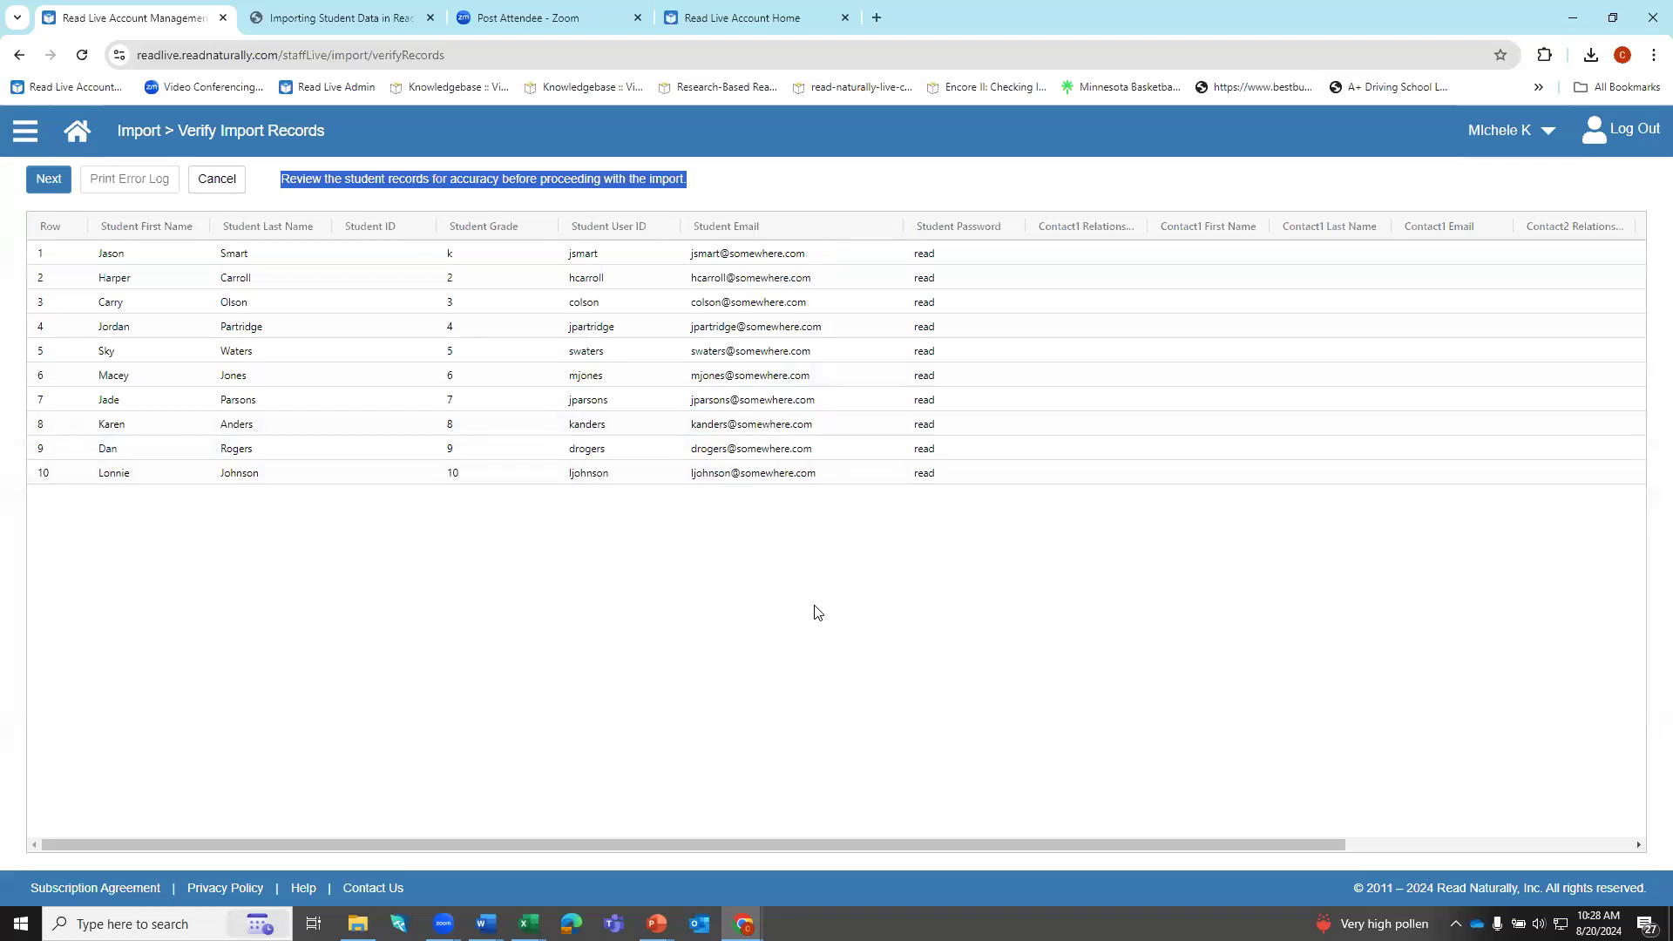
Step: Answer Yes to 'Schedule this import?' and acknowledge the overnight-scheduled notice with OK
{"action": "left_click", "coordinate": [48, 180]}
{"action": "left_click_drag", "start_coordinate": [632, 171], "coordinate": [837, 181]}
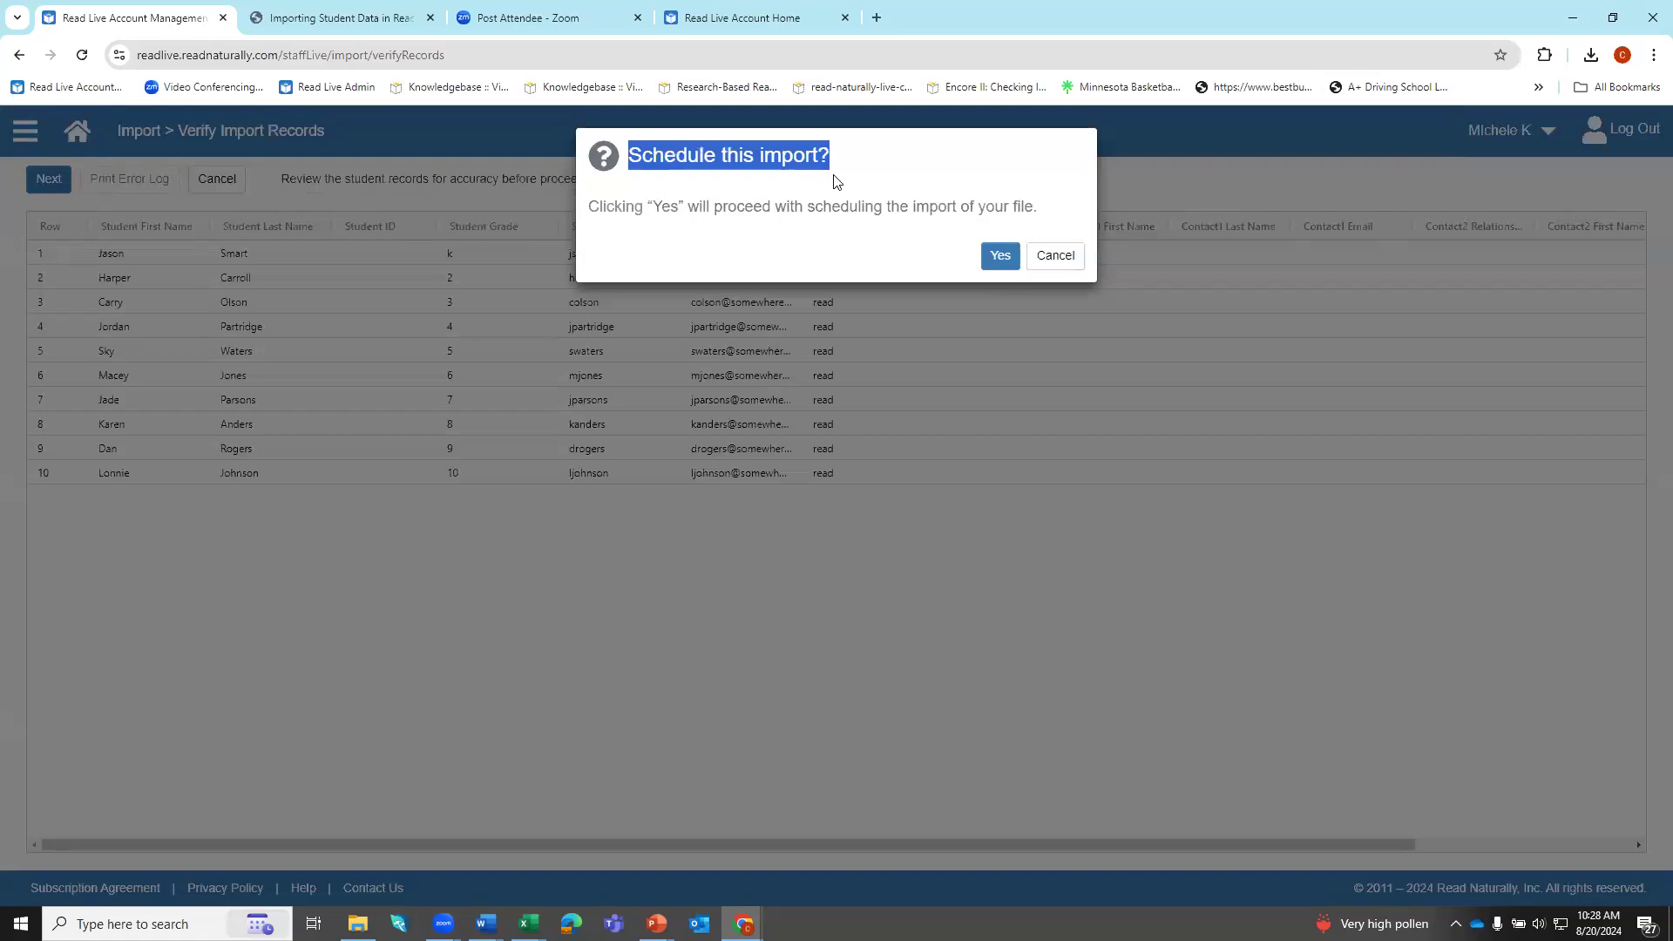
{"action": "left_click_drag", "start_coordinate": [586, 222], "coordinate": [1049, 228]}
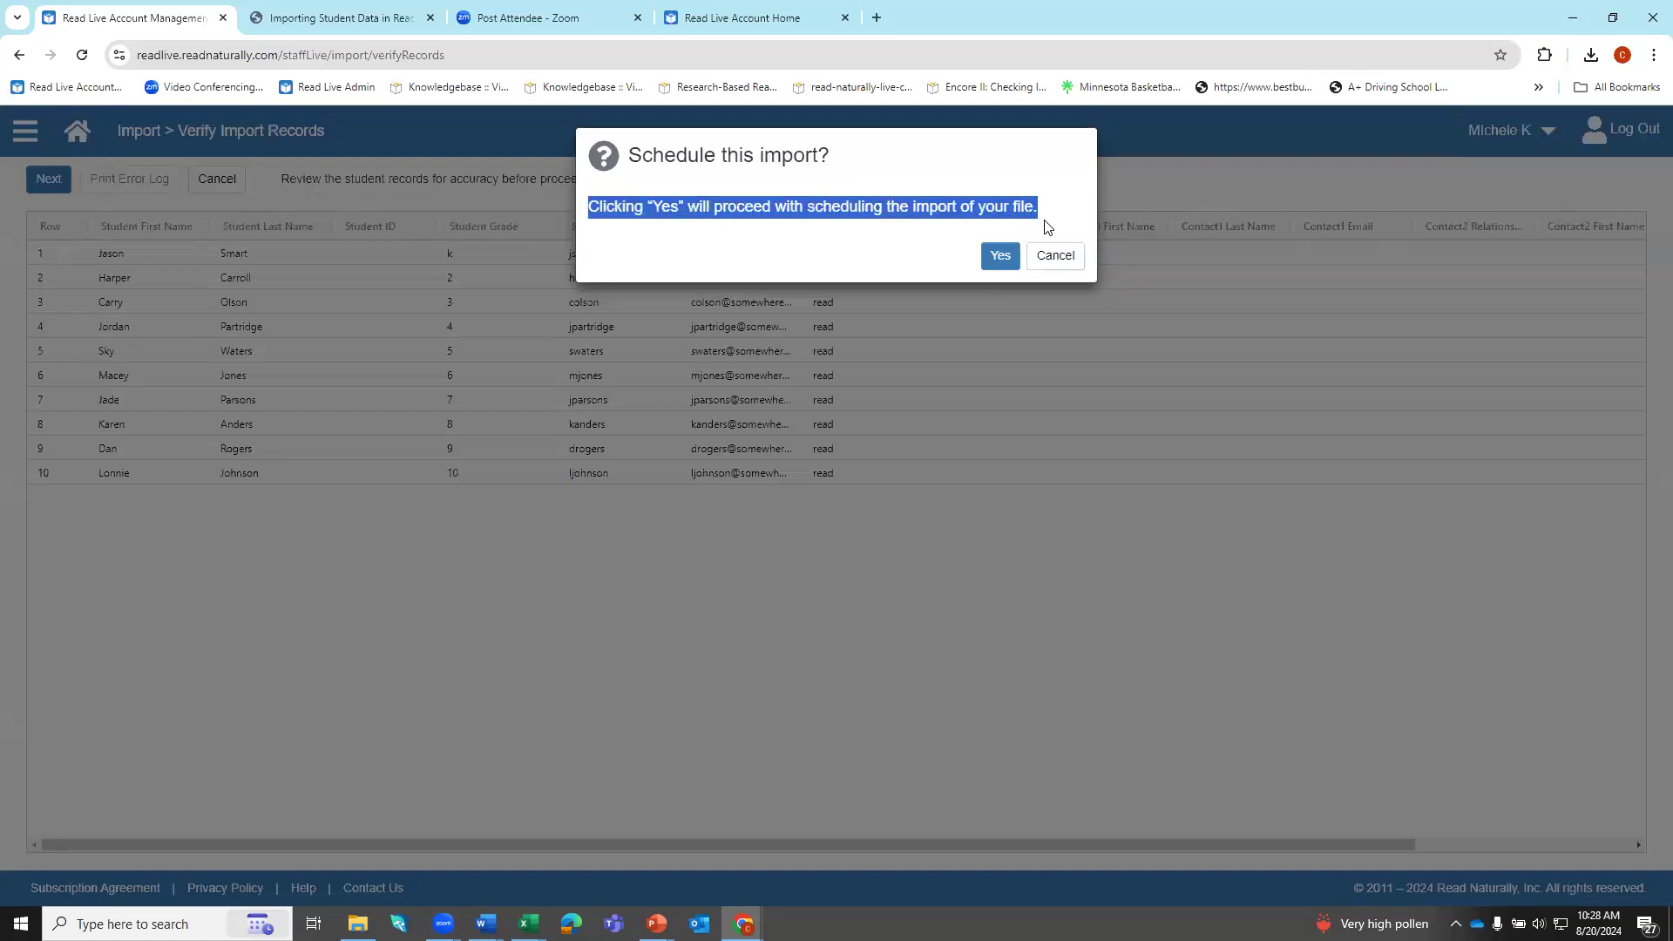
{"action": "left_click", "coordinate": [994, 261]}
{"action": "left_click", "coordinate": [994, 256]}
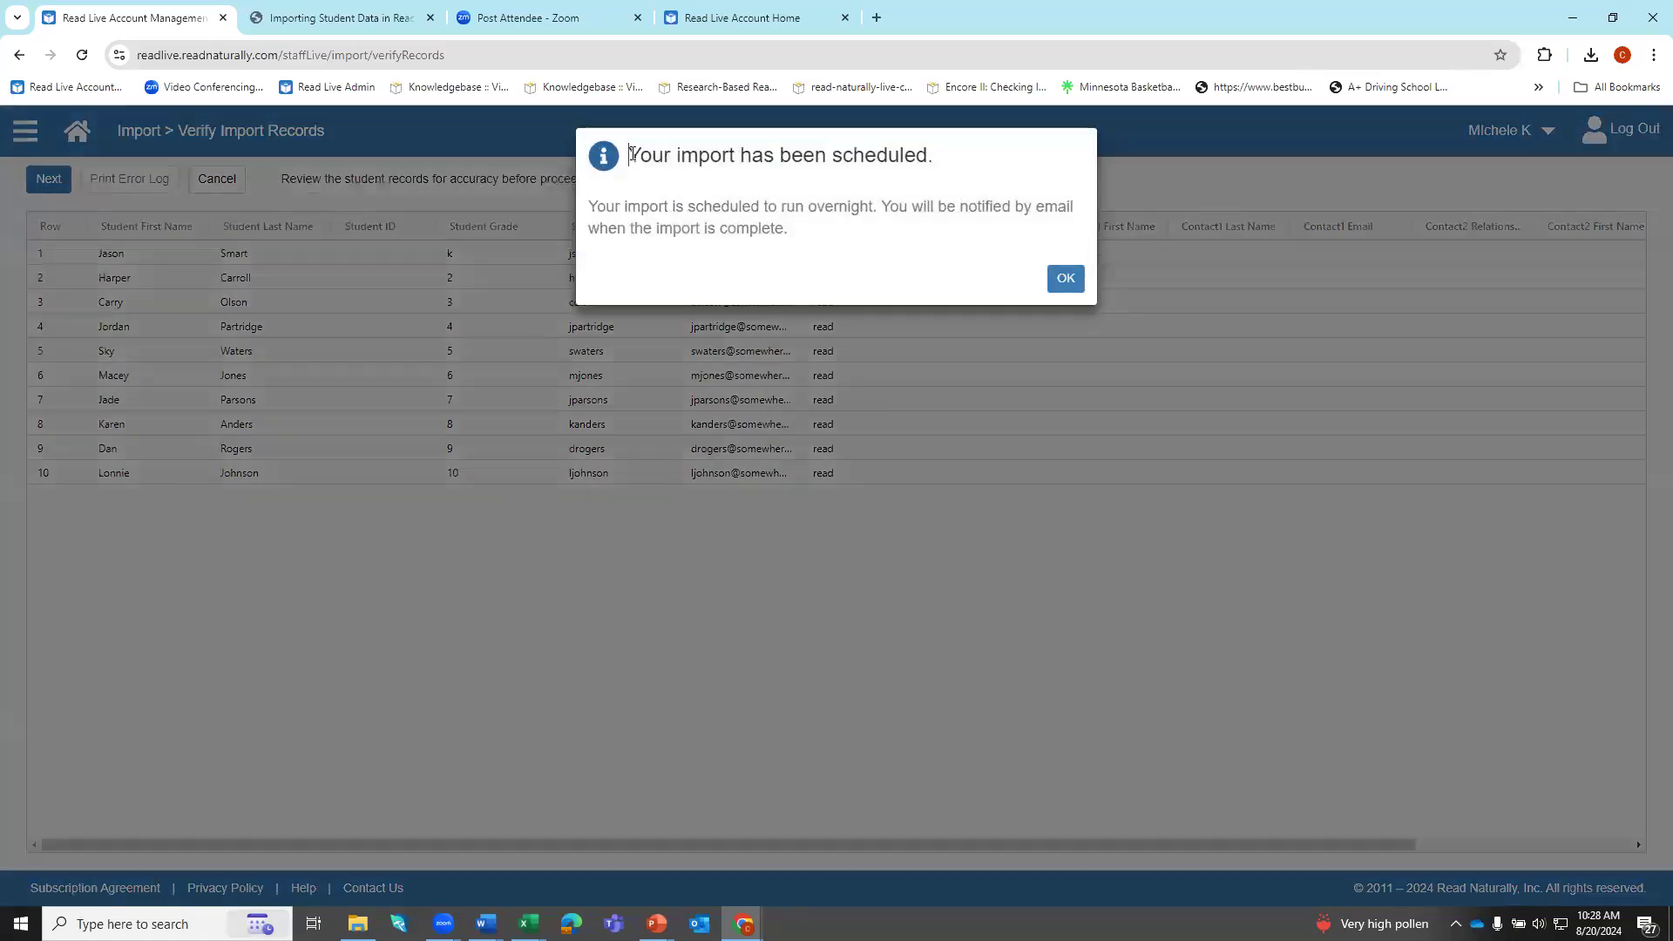
{"action": "left_click_drag", "start_coordinate": [631, 155], "coordinate": [959, 160]}
{"action": "left_click_drag", "start_coordinate": [590, 202], "coordinate": [950, 242]}
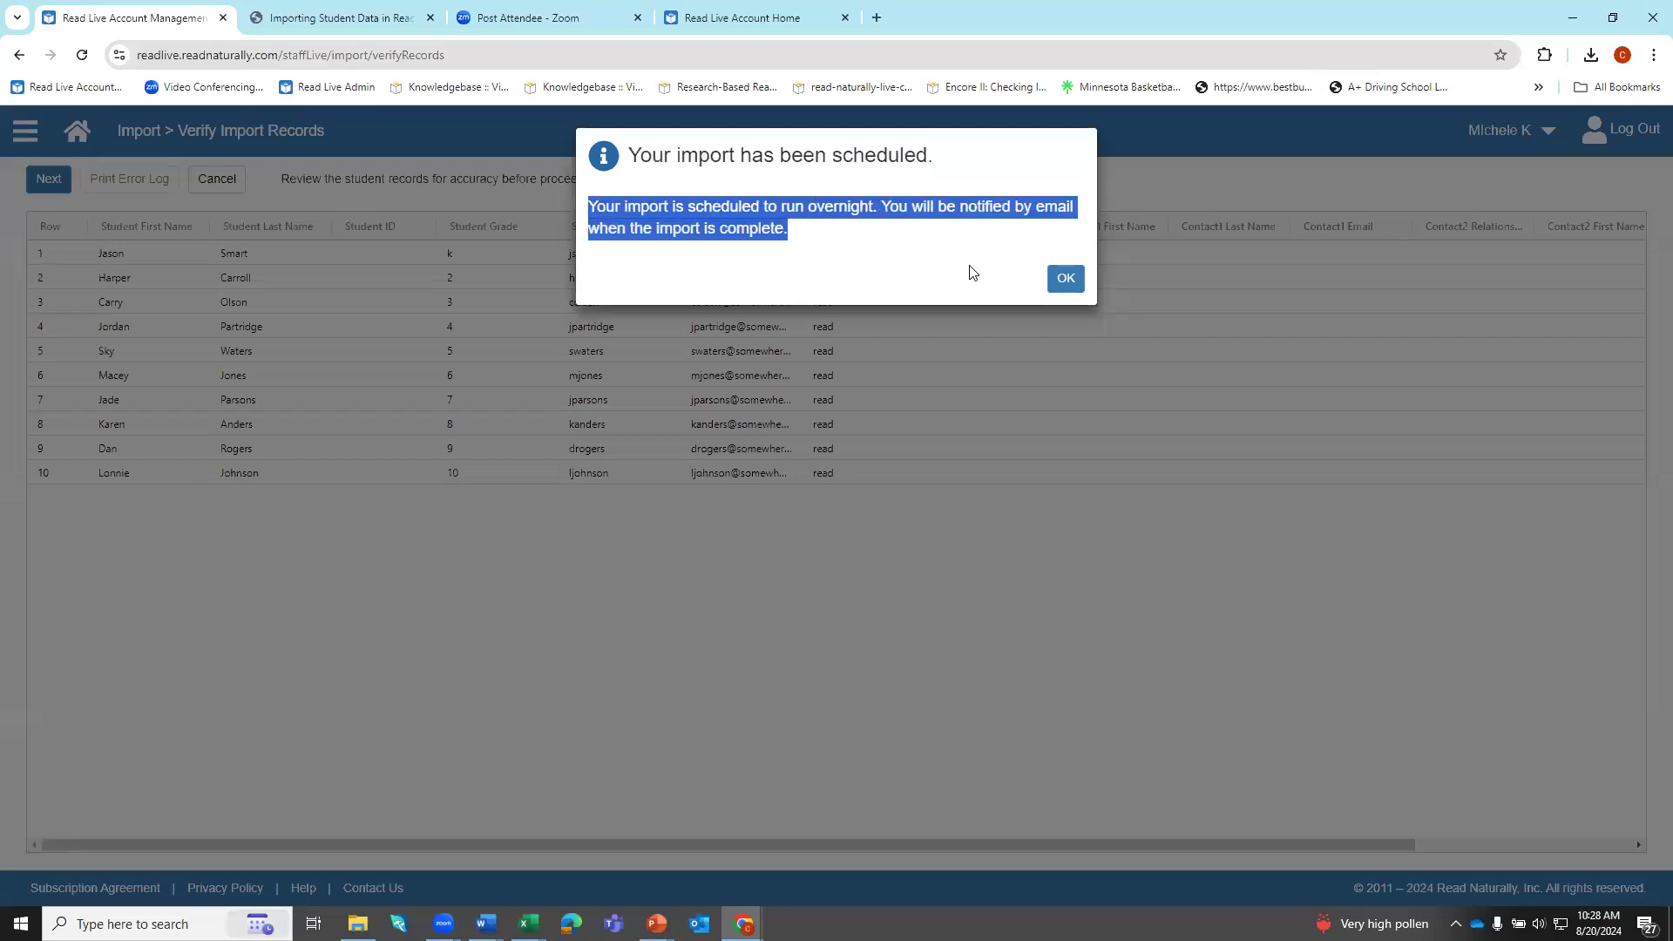
{"action": "left_click", "coordinate": [1066, 279]}
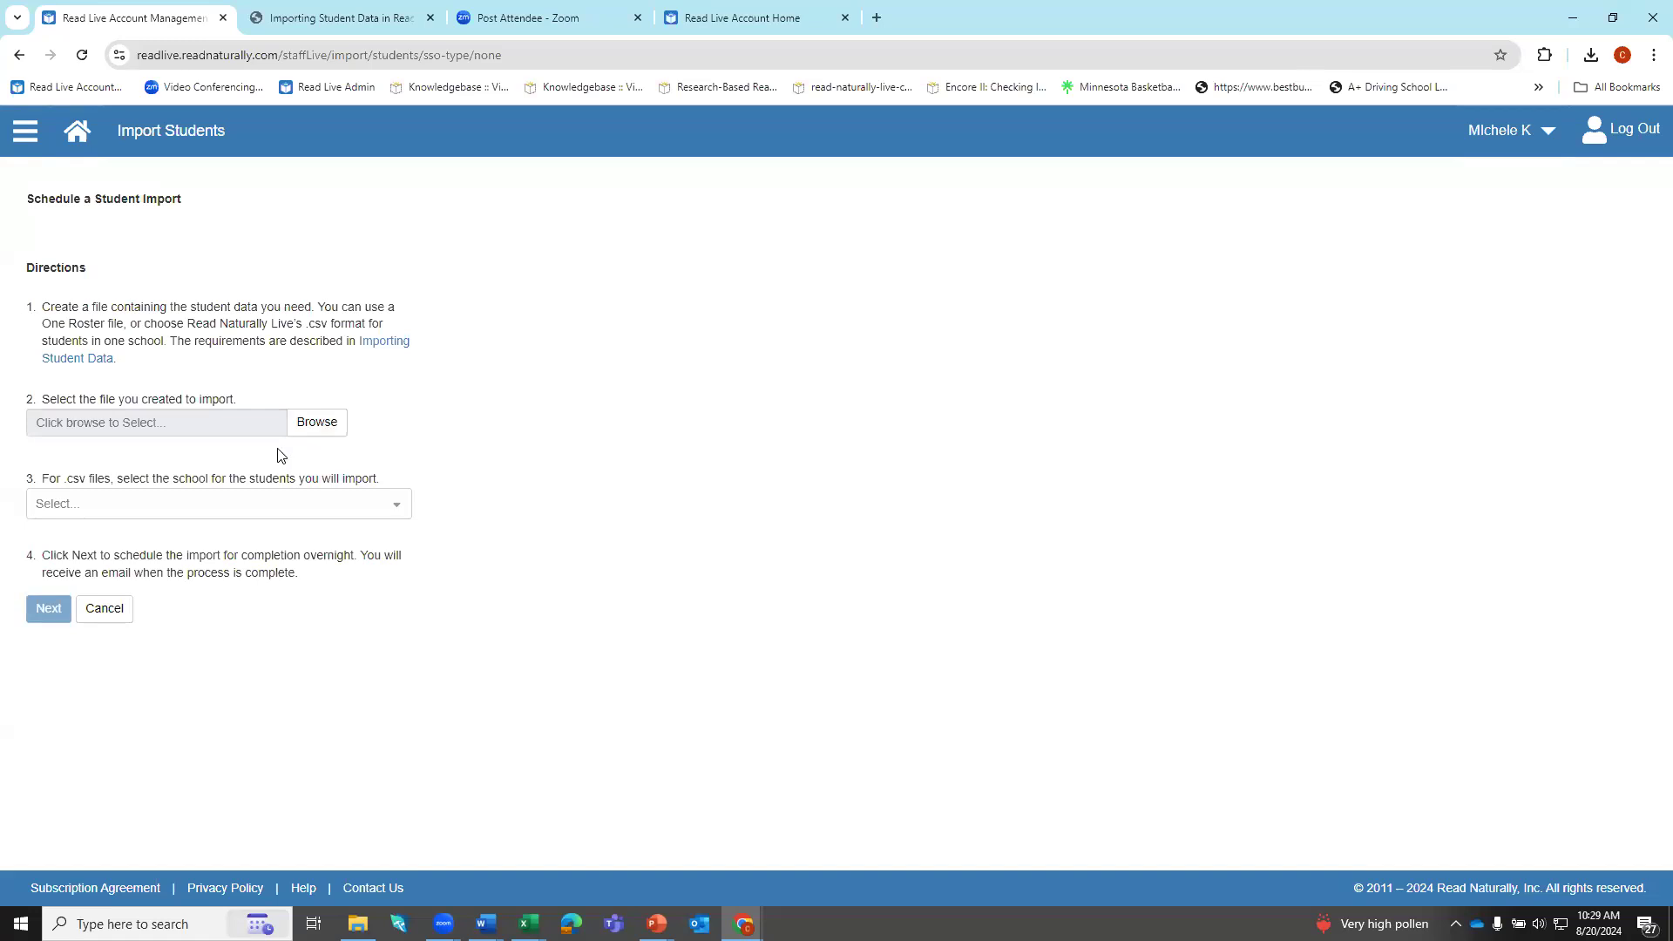
Step: Return to the Read Live Home dashboard and open Student Administration
{"action": "left_click", "coordinate": [78, 131]}
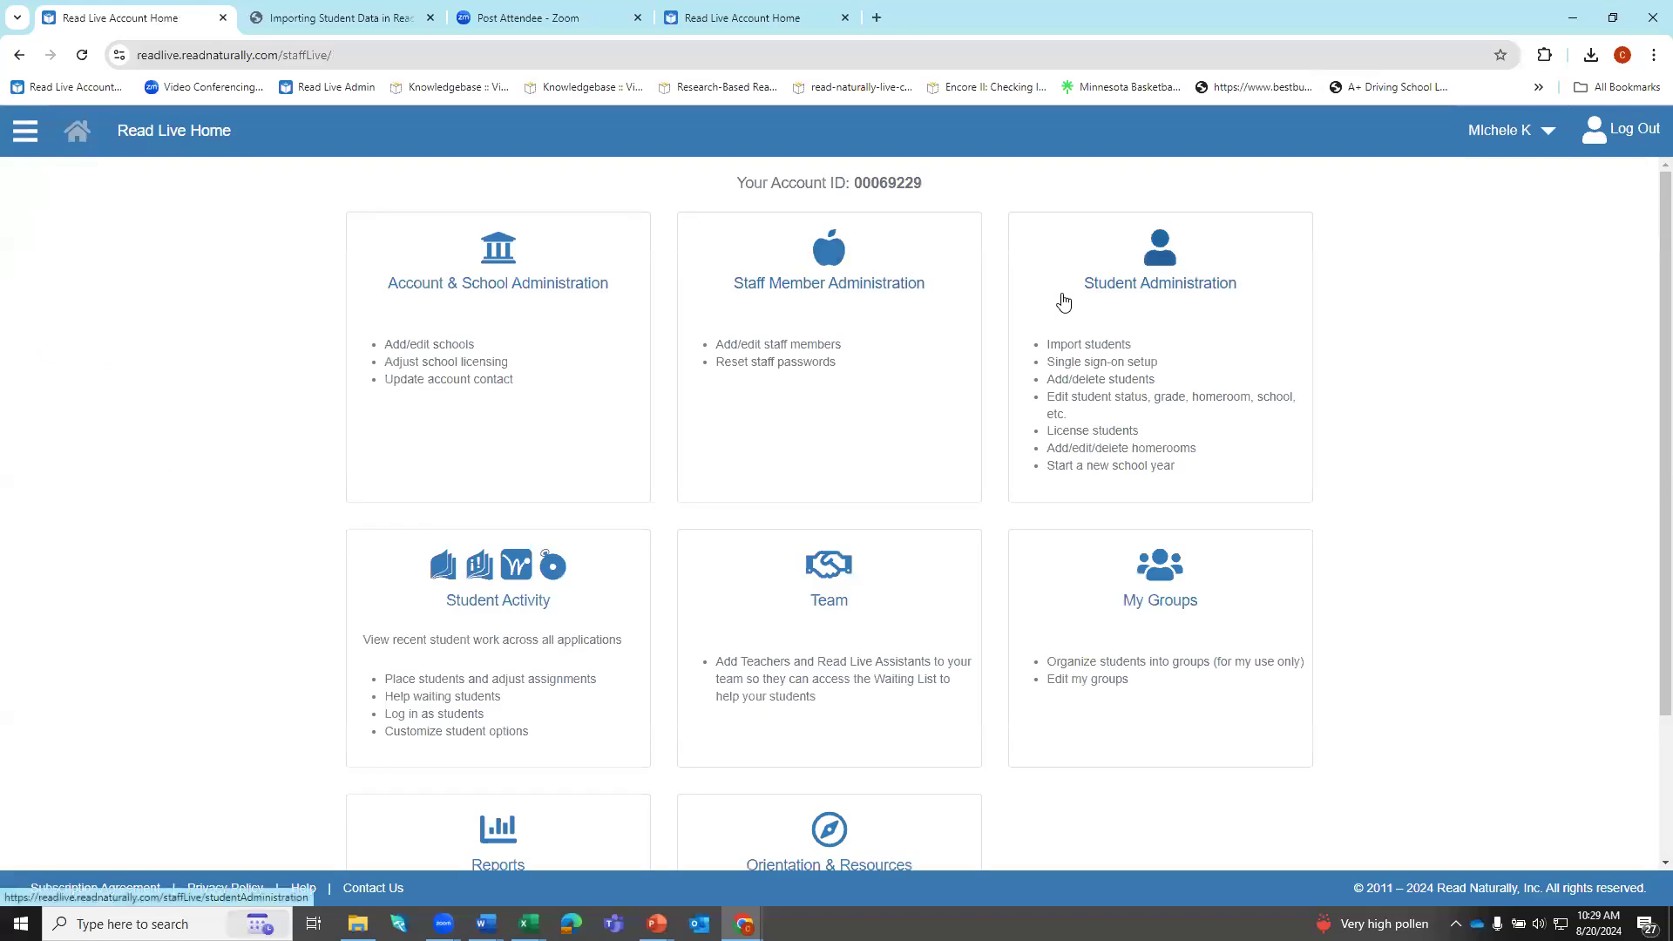
{"action": "left_click", "coordinate": [1172, 281]}
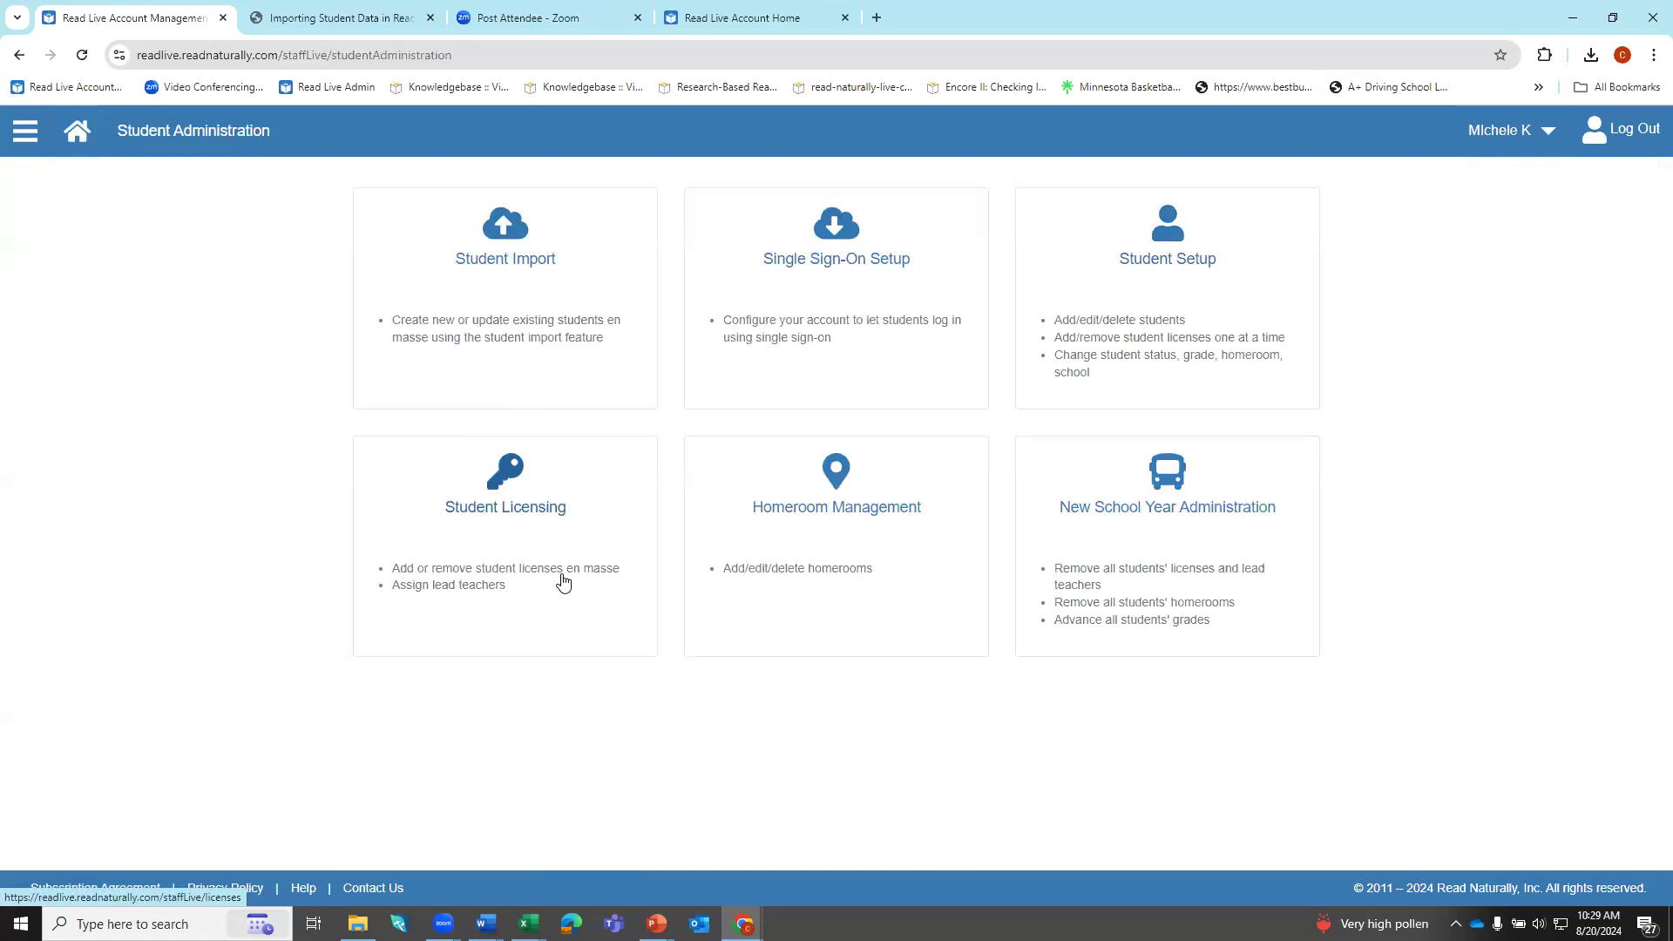
Step: Open Student Licensing for Northview Elementary and sort by RNL License with unlicensed students on top
{"action": "left_click", "coordinate": [517, 528]}
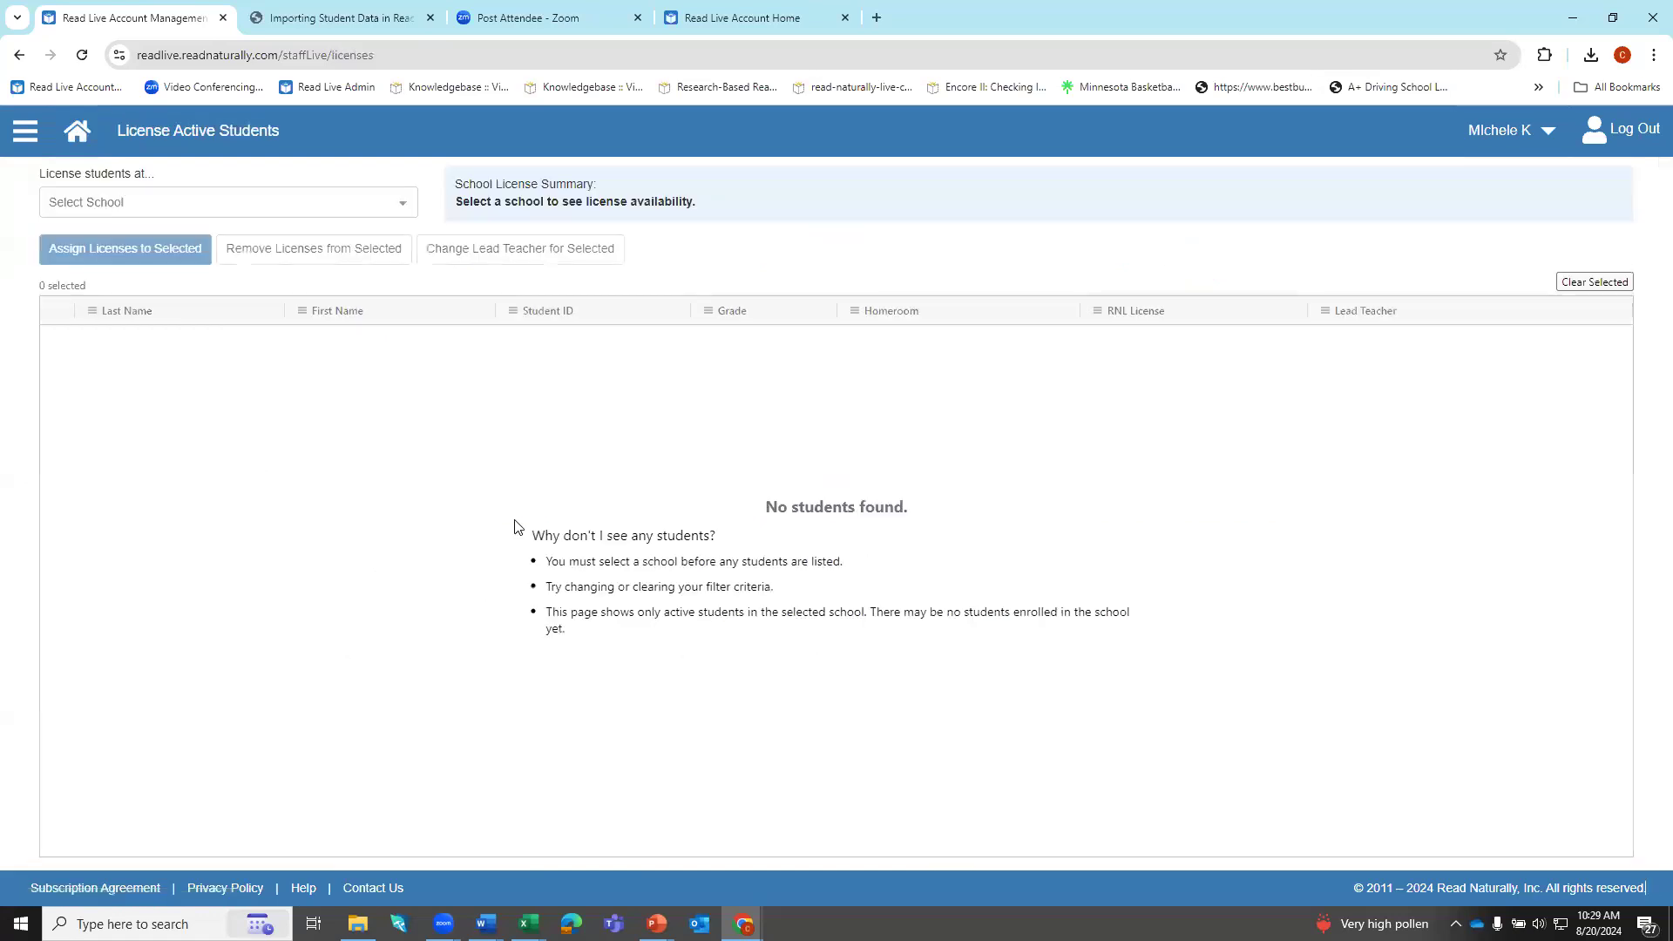
{"action": "left_click", "coordinate": [402, 205]}
{"action": "left_click", "coordinate": [299, 295]}
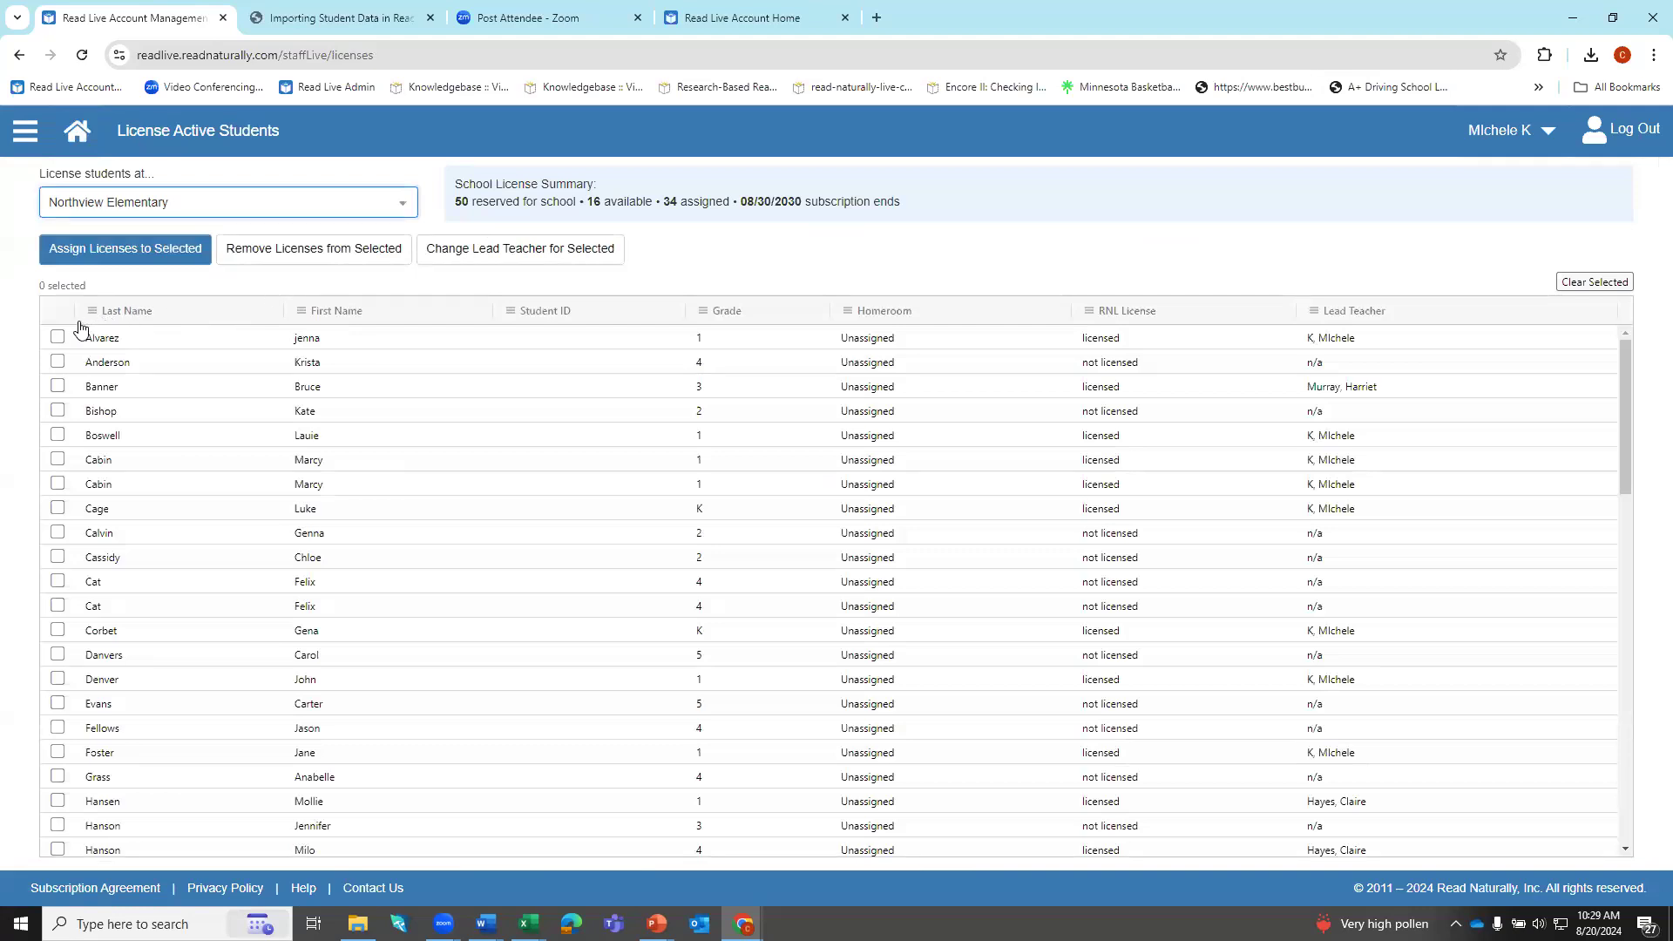
{"action": "left_click", "coordinate": [1119, 314]}
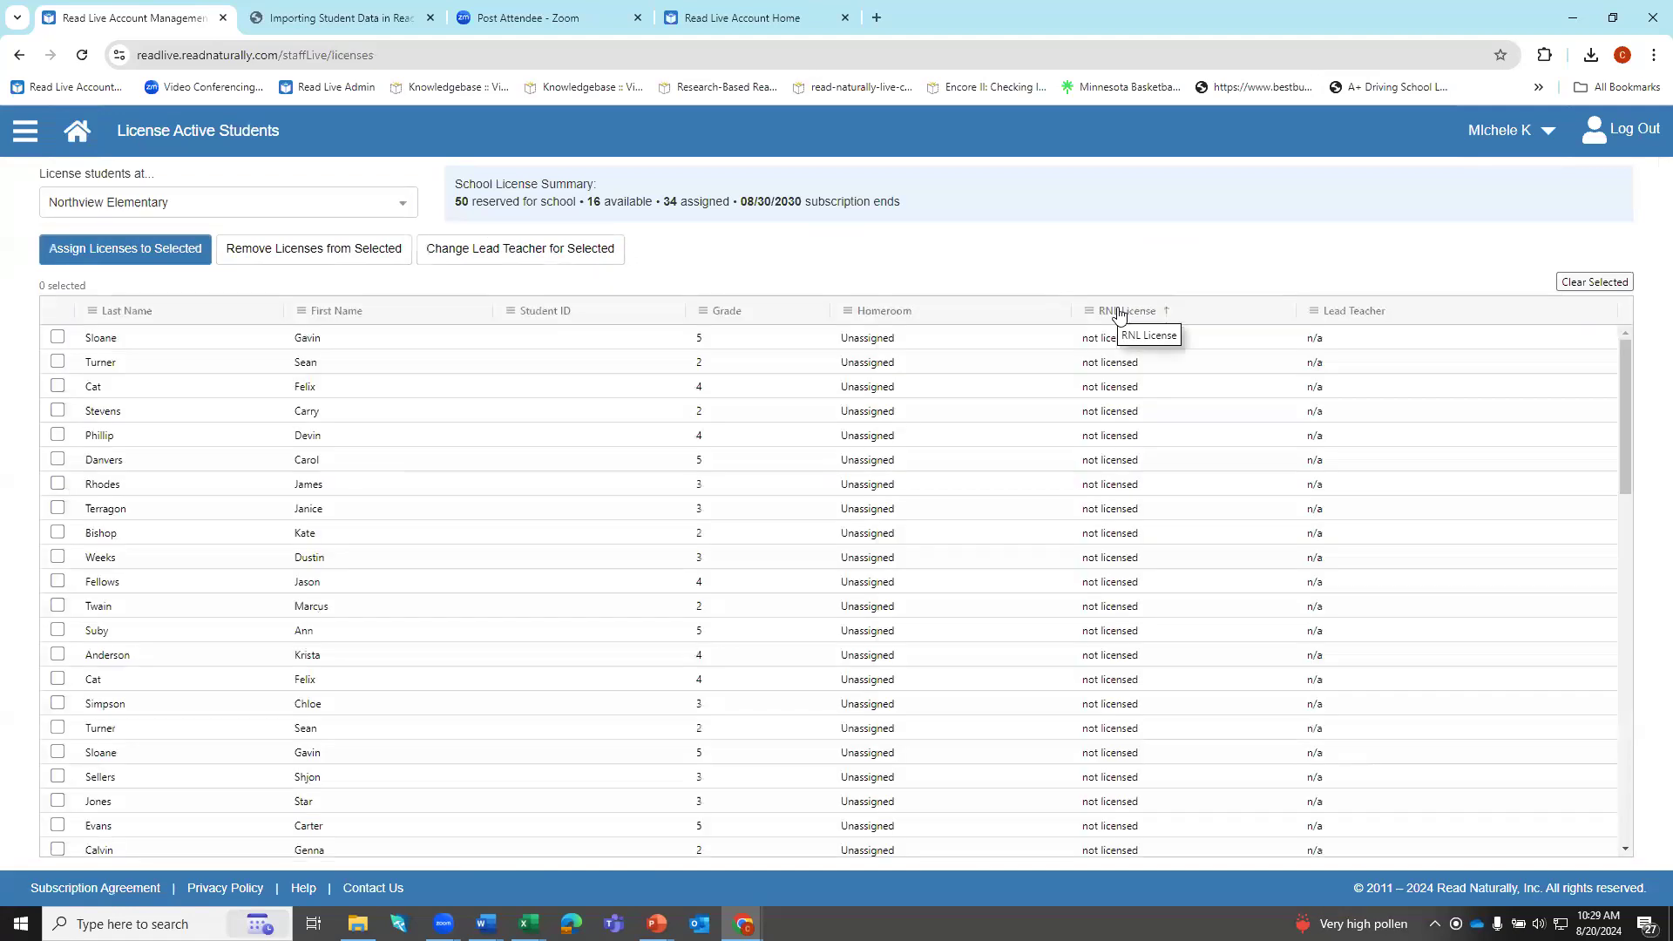
{"action": "left_click", "coordinate": [1119, 314]}
{"action": "left_click", "coordinate": [1120, 314]}
{"action": "scroll", "coordinate": [1134, 836], "scroll_direction": "down", "scroll_amount": 6}
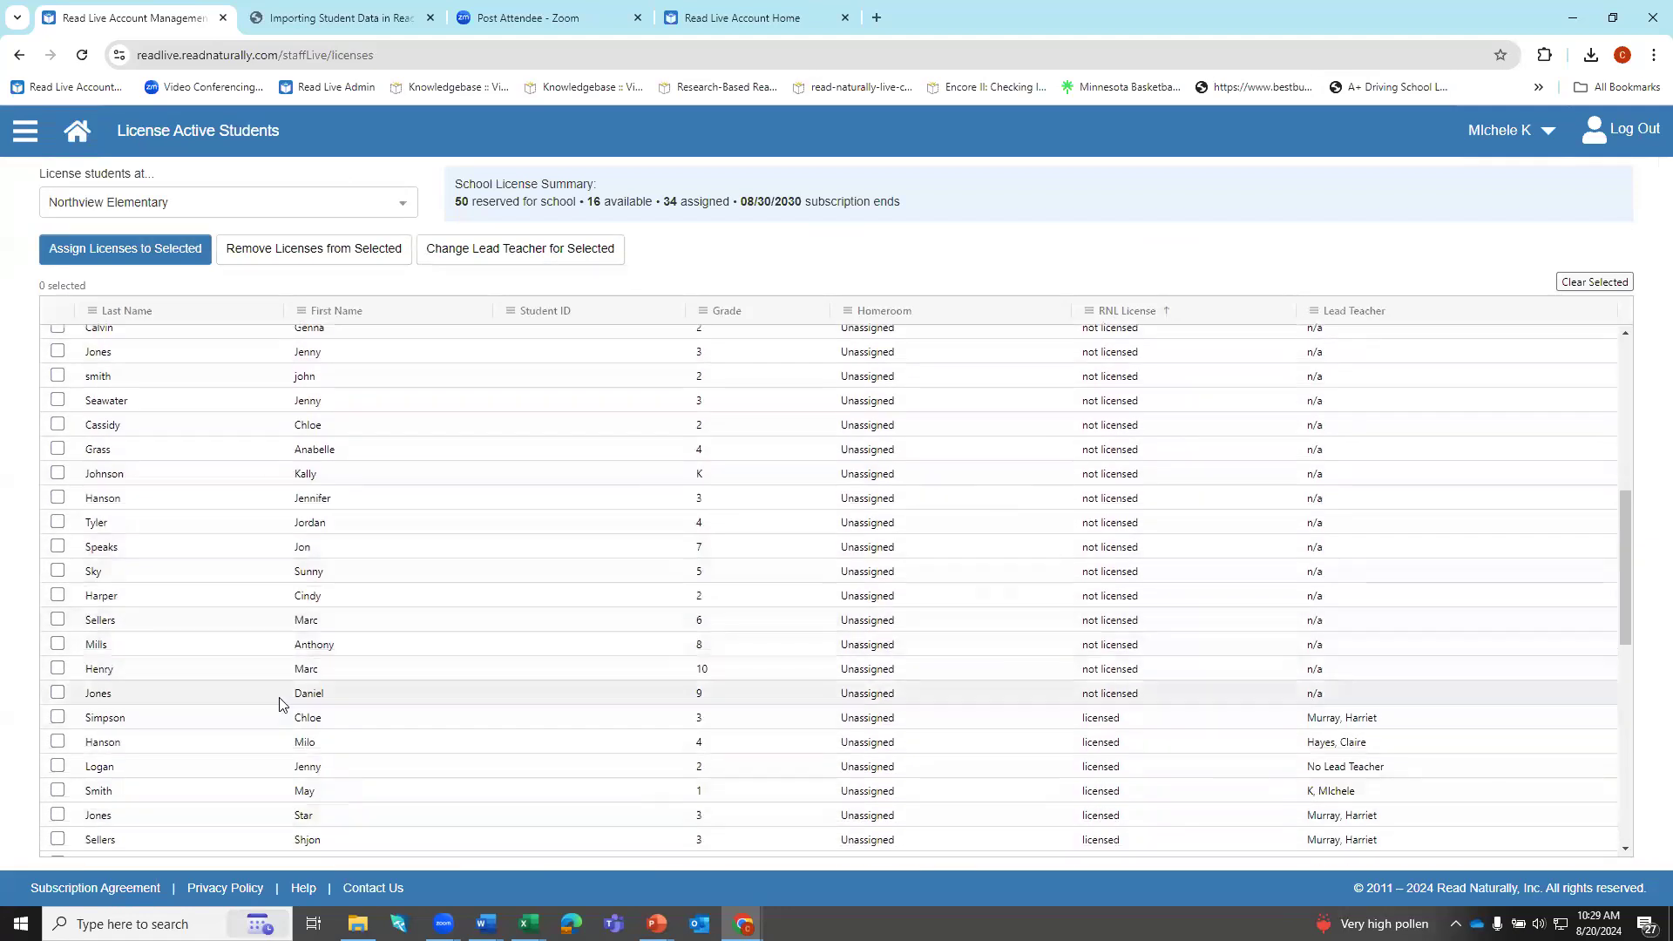
{"action": "scroll", "coordinate": [427, 708], "scroll_direction": "up", "scroll_amount": 5}
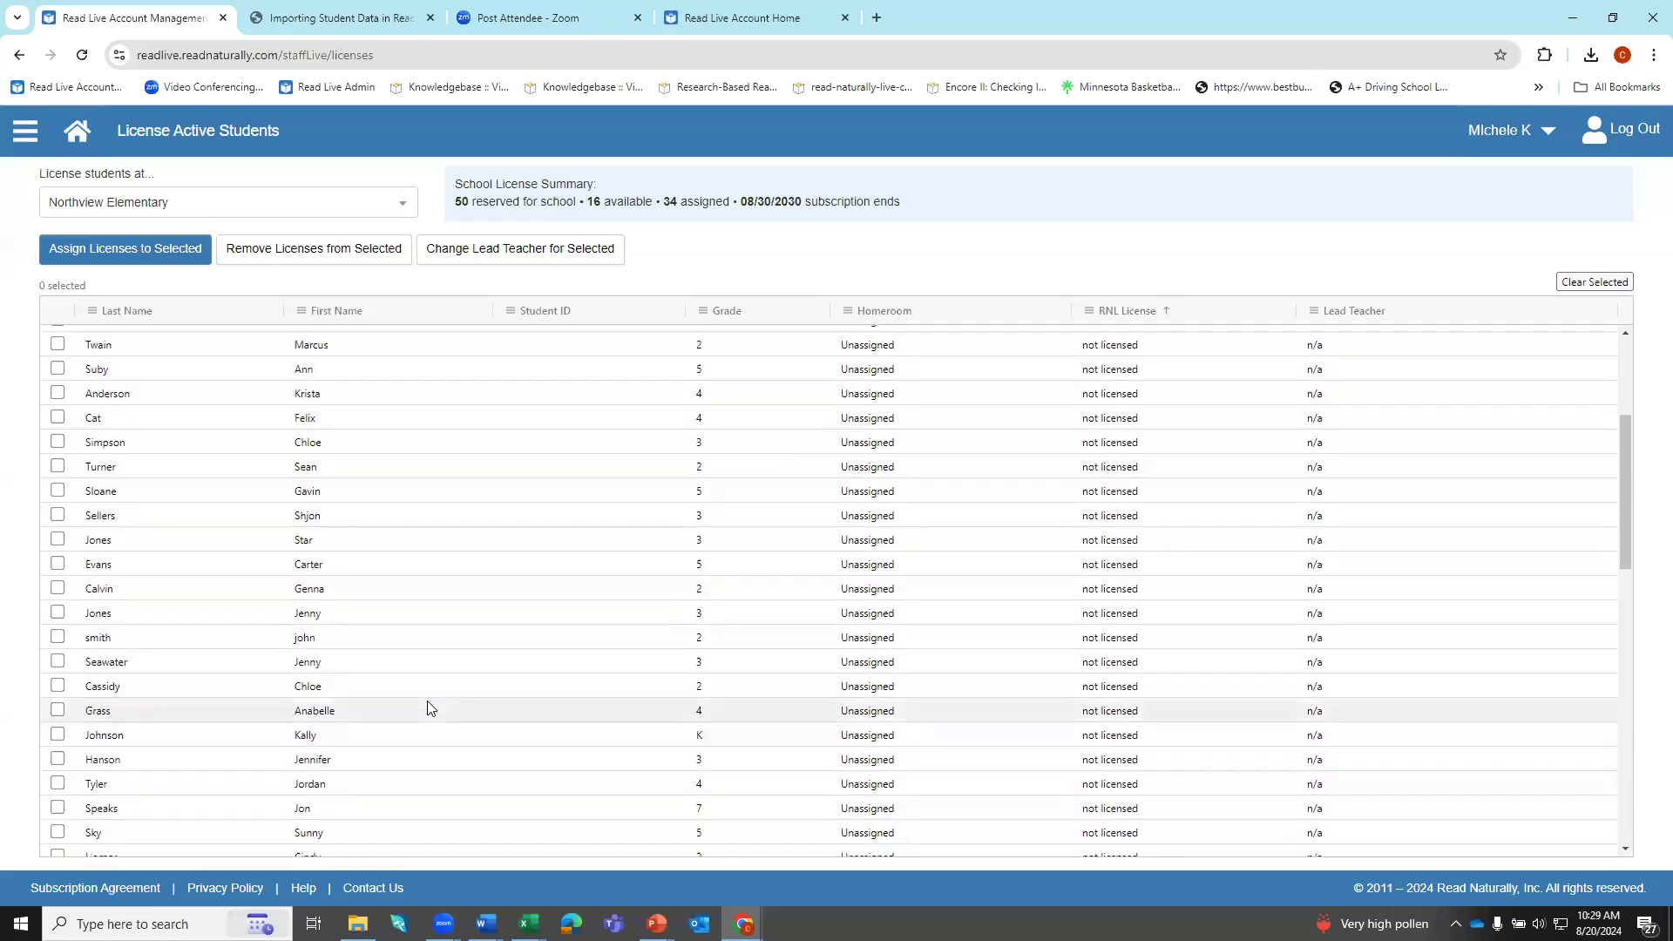
{"action": "scroll", "coordinate": [427, 708], "scroll_direction": "up", "scroll_amount": 1}
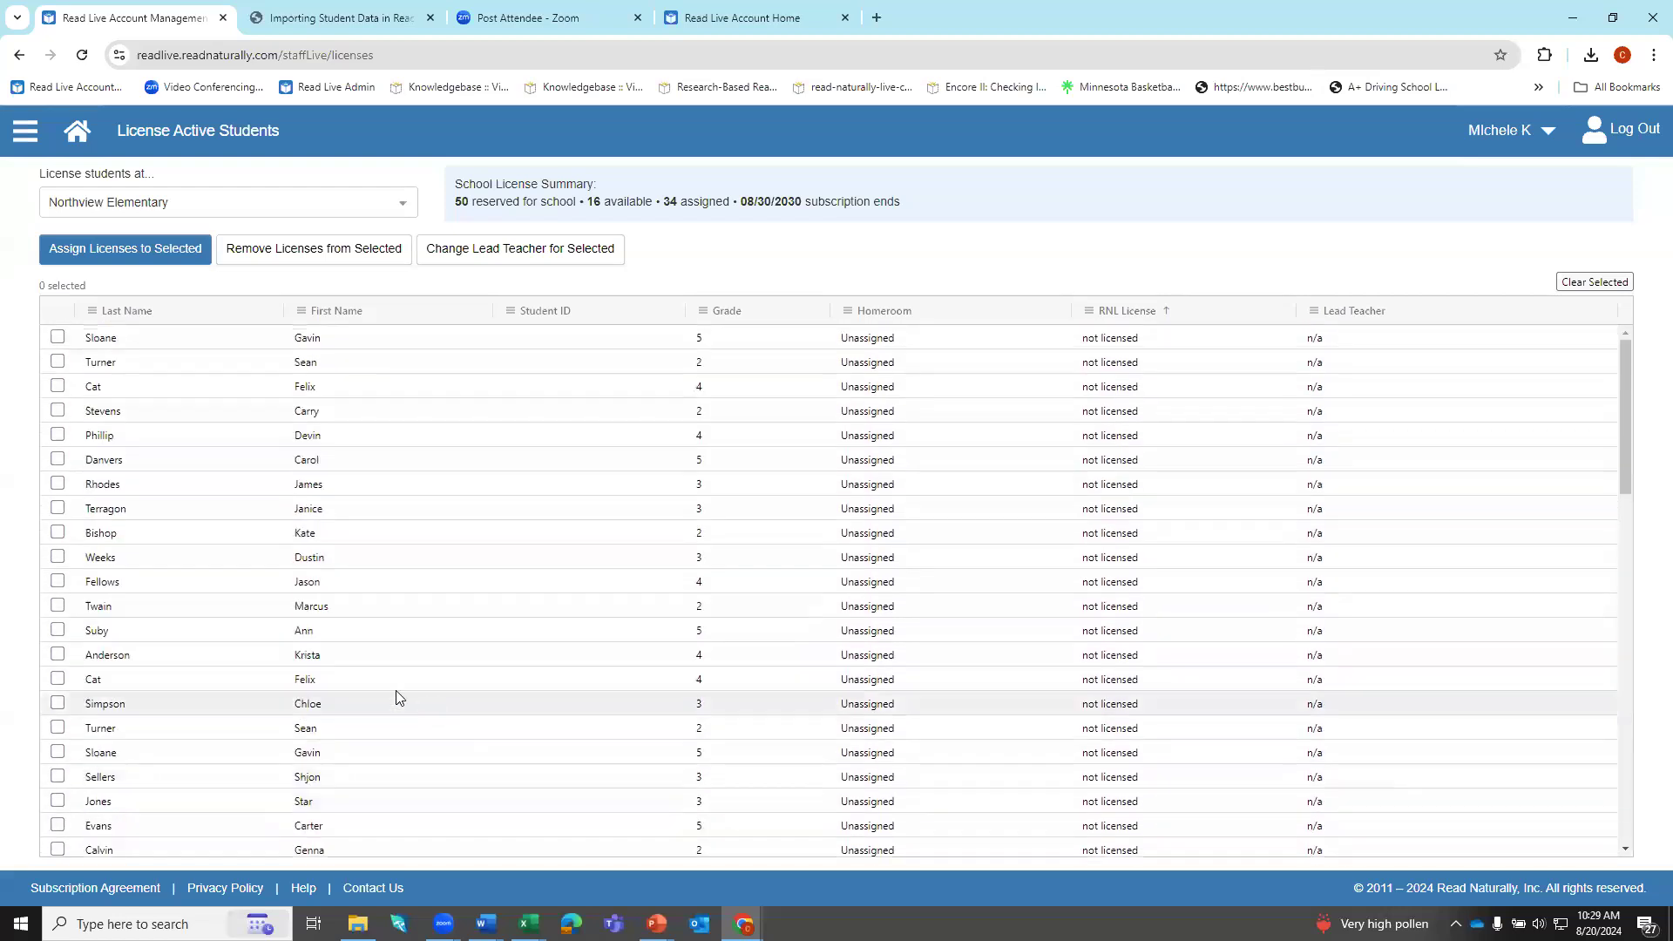
Step: Select the first twelve unlicensed students using a Shift-click range
{"action": "left_click", "coordinate": [58, 338]}
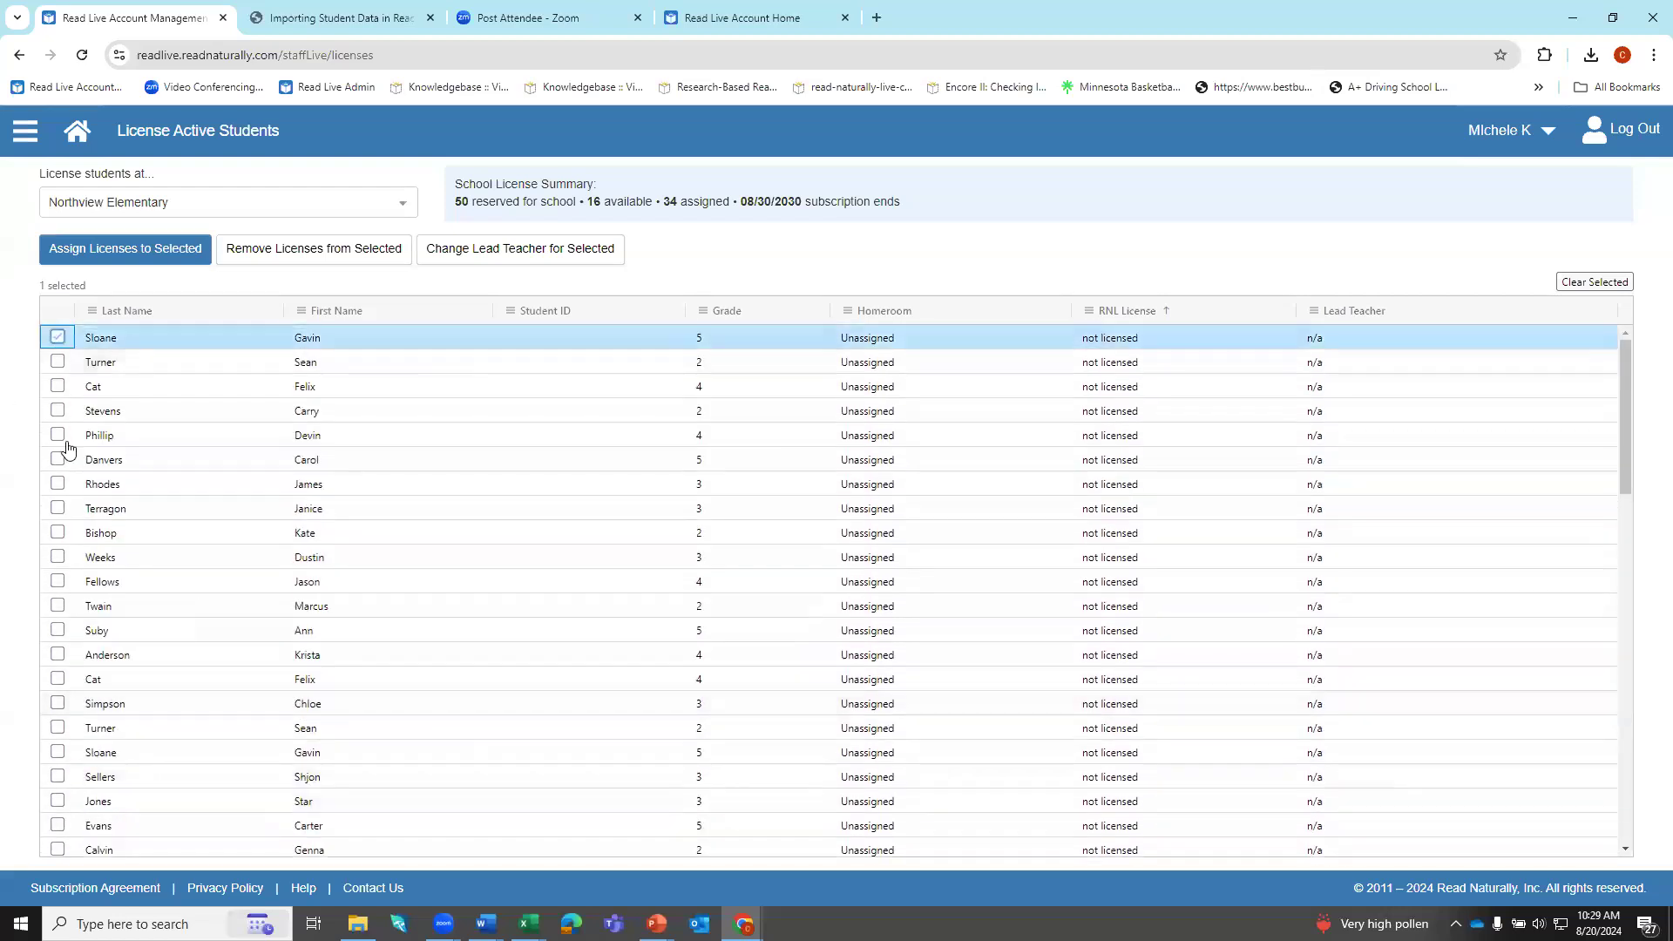
{"action": "left_click", "coordinate": [57, 582], "text": "shift"}
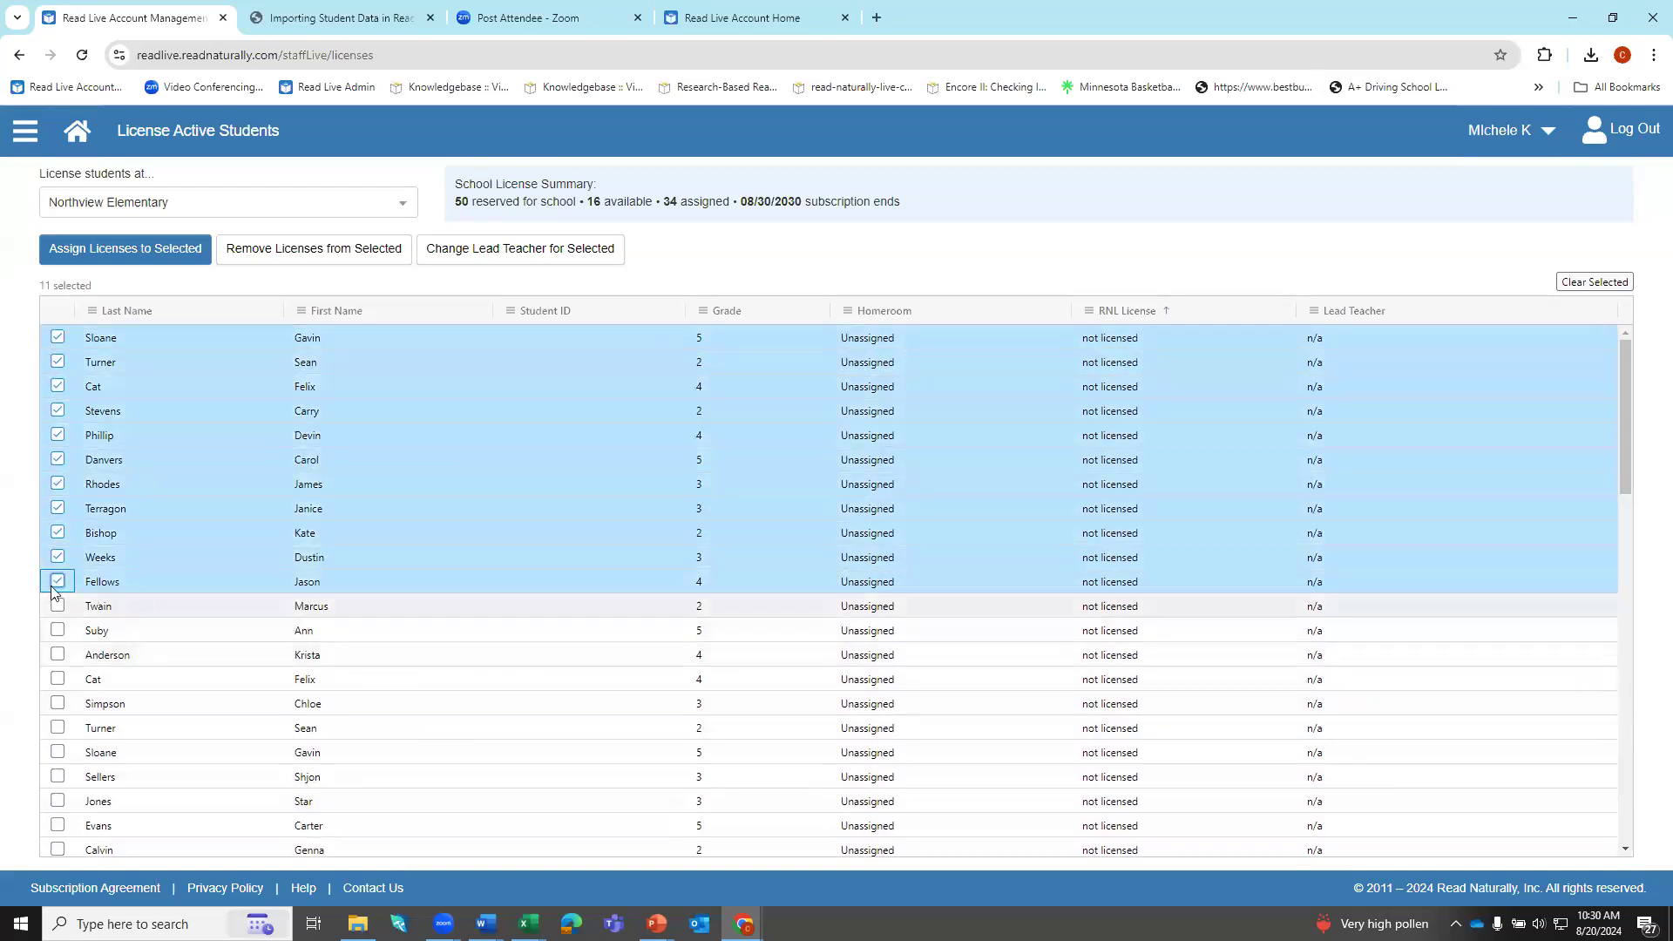
{"action": "left_click", "coordinate": [1608, 281]}
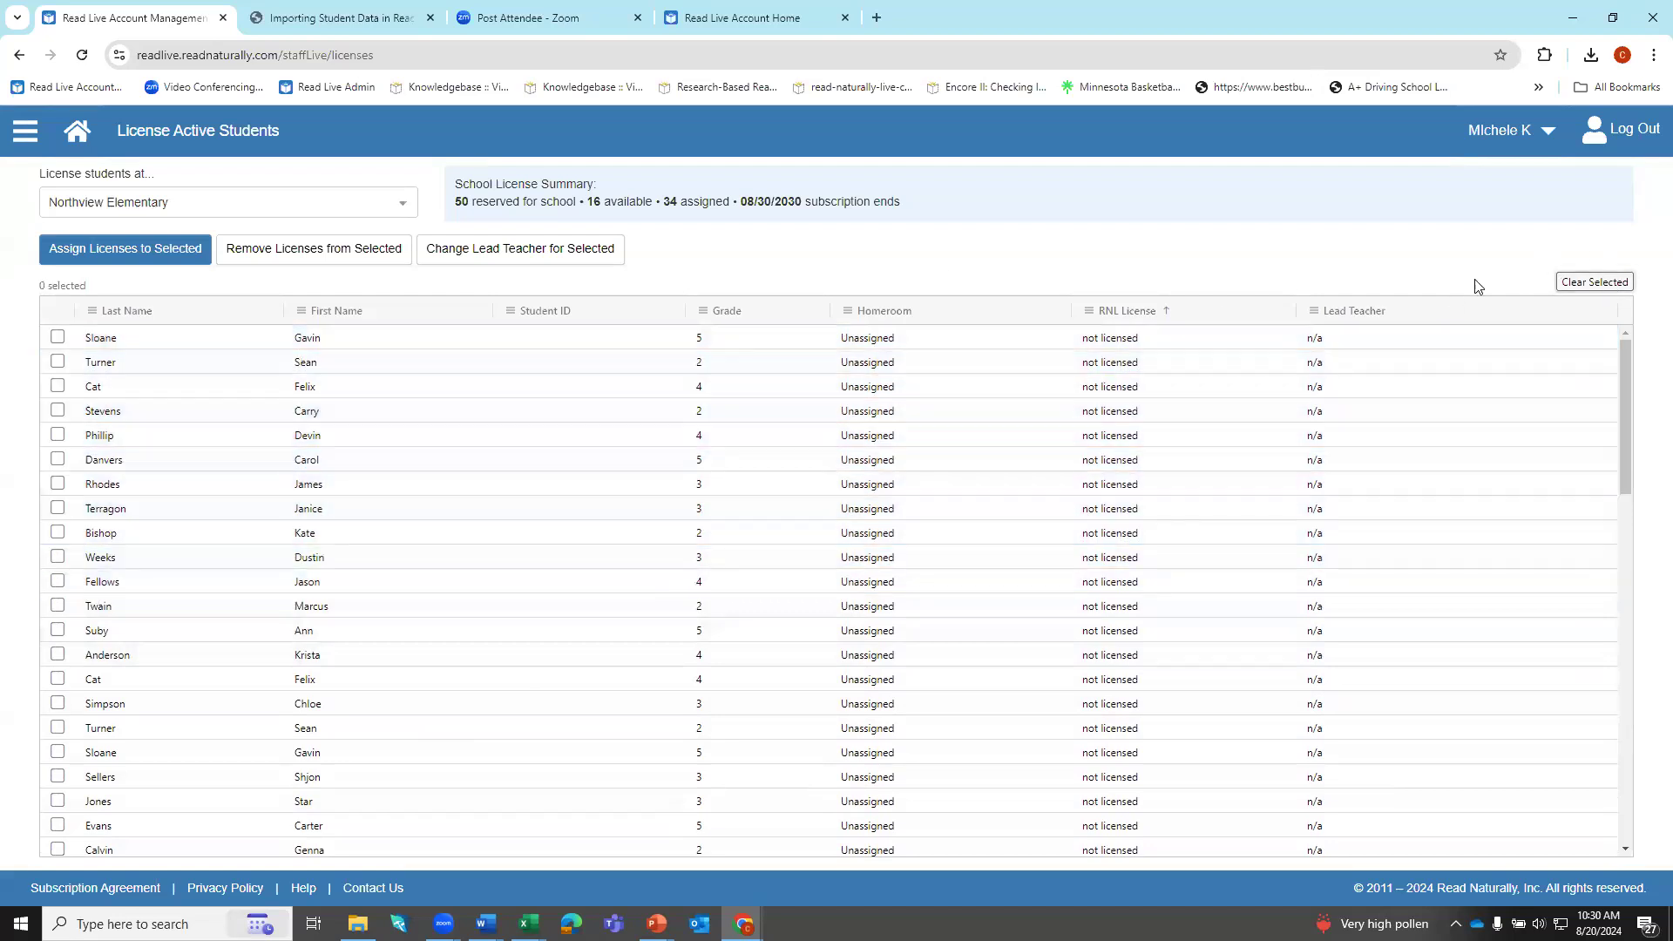
{"action": "left_click", "coordinate": [57, 337]}
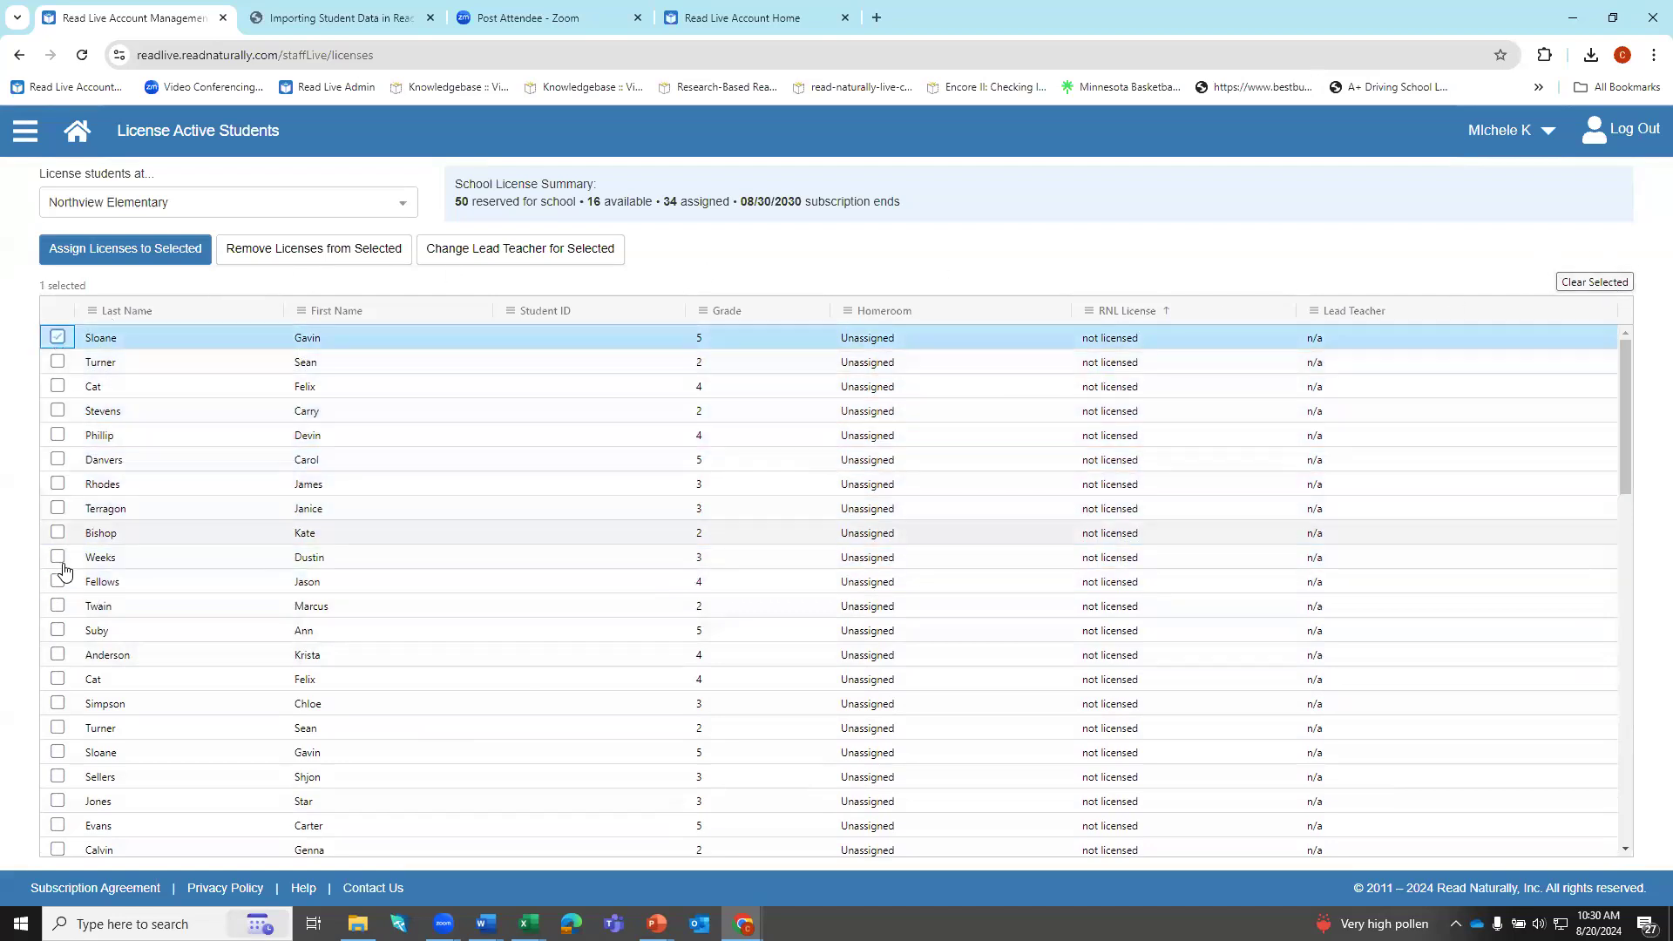
{"action": "left_click", "coordinate": [58, 605], "text": "shift"}
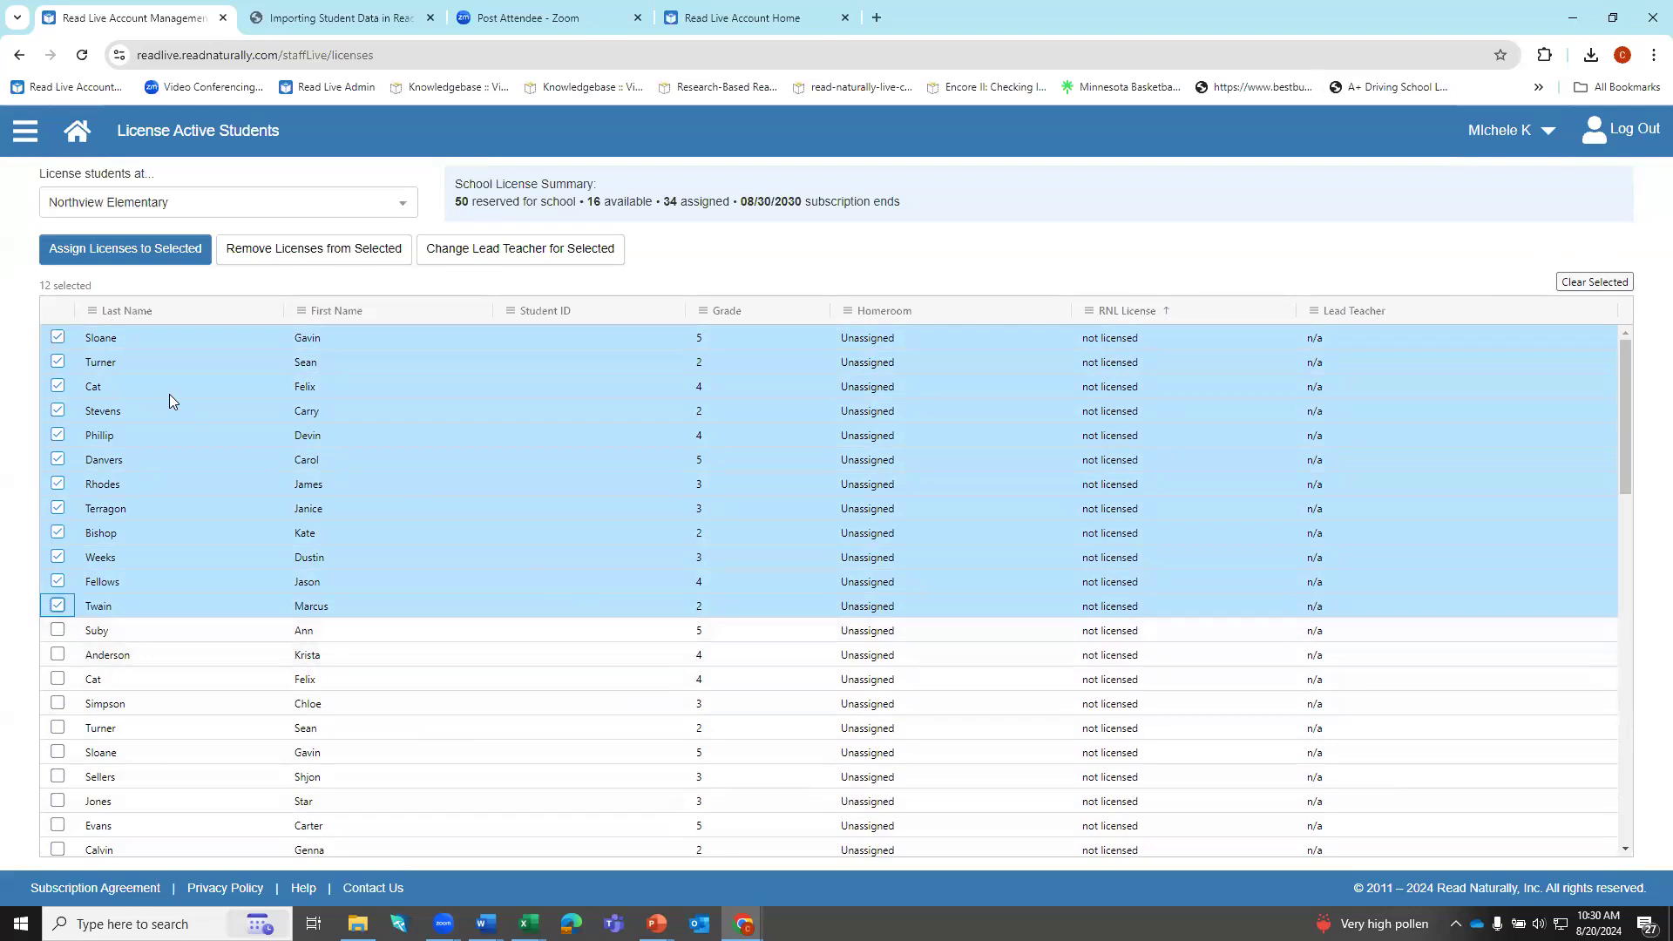
Step: Assign licenses and one lead teacher to the twelve selected students, leaving 4 licenses available
{"action": "left_click", "coordinate": [89, 251]}
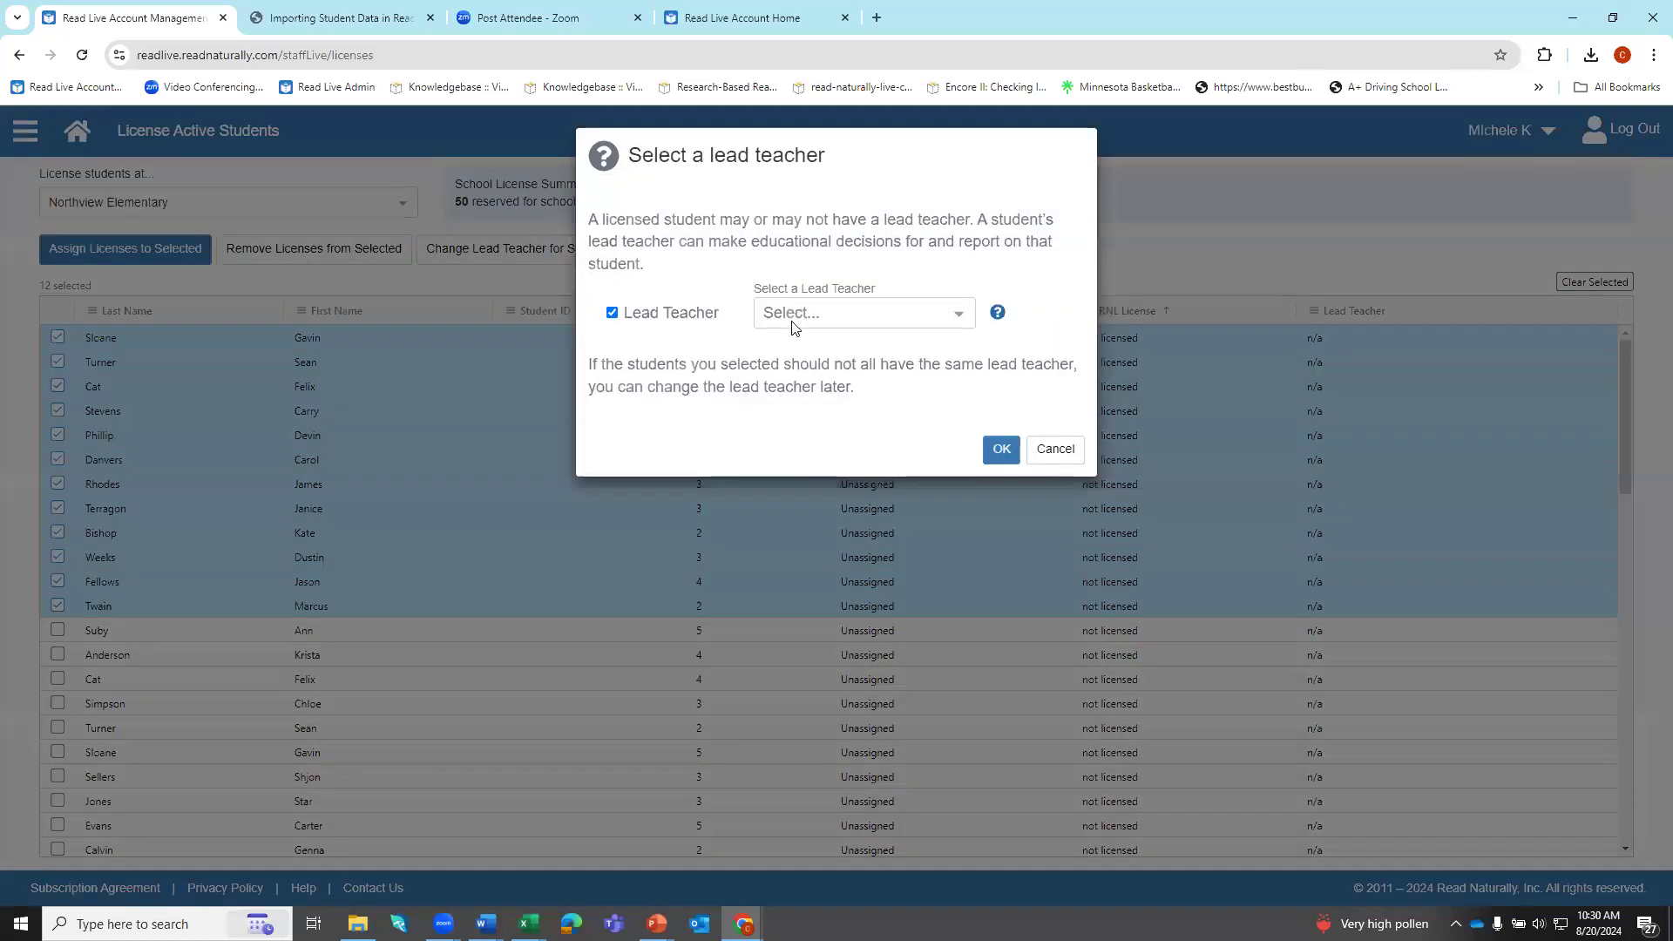
{"action": "left_click", "coordinate": [809, 315]}
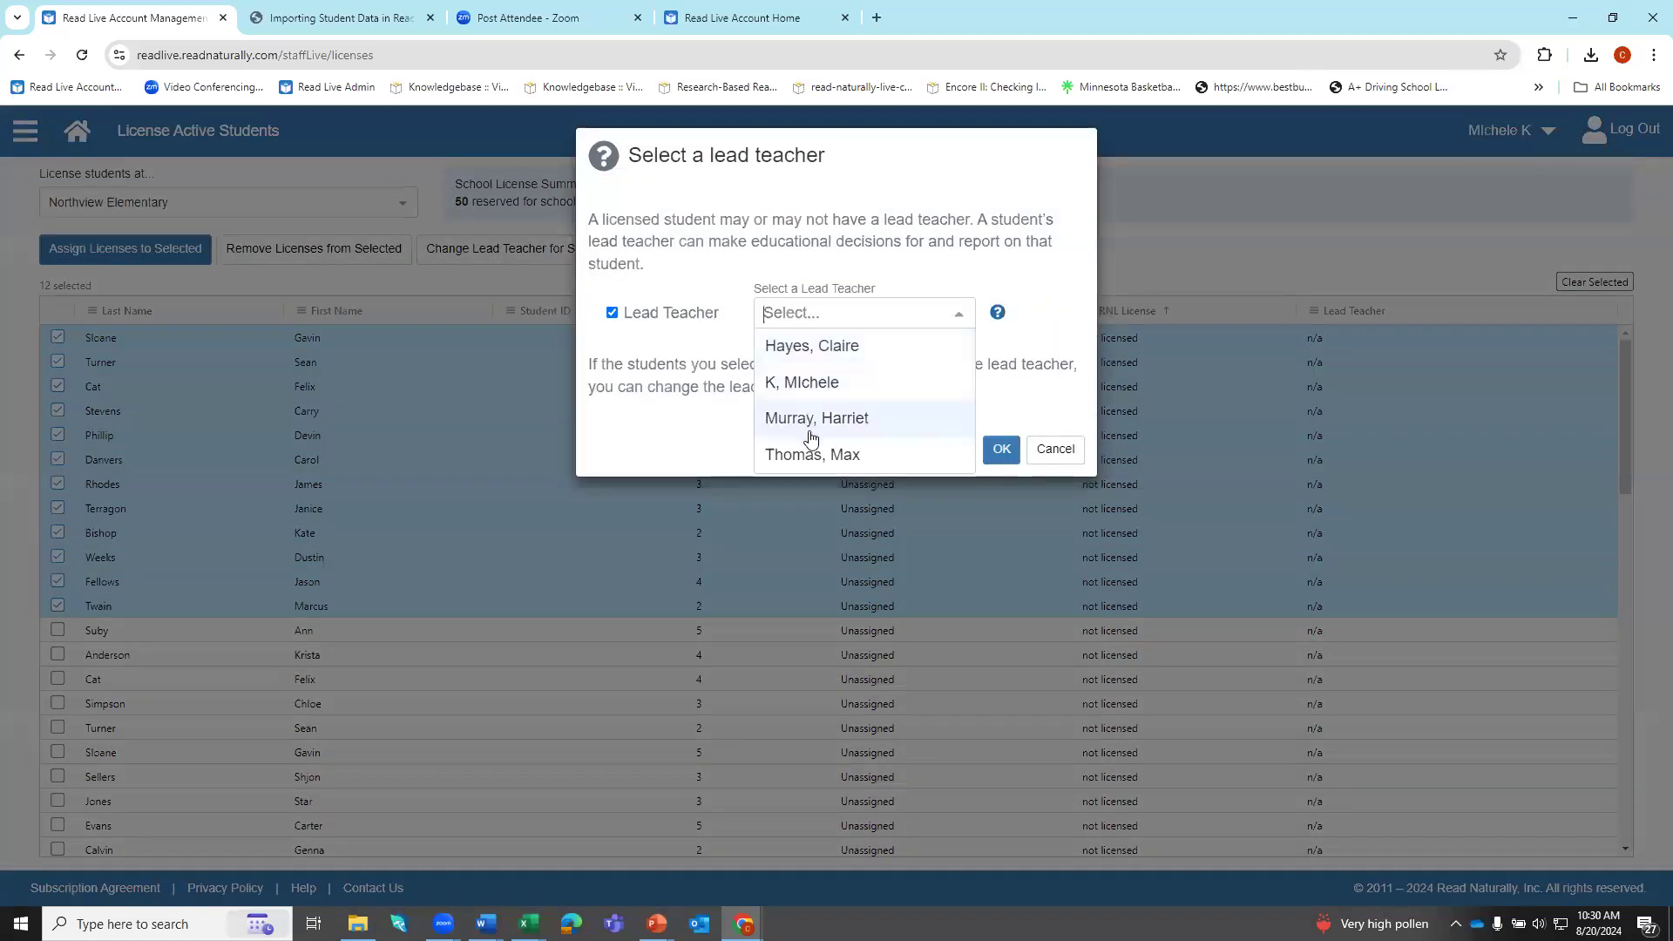
{"action": "left_click", "coordinate": [802, 384]}
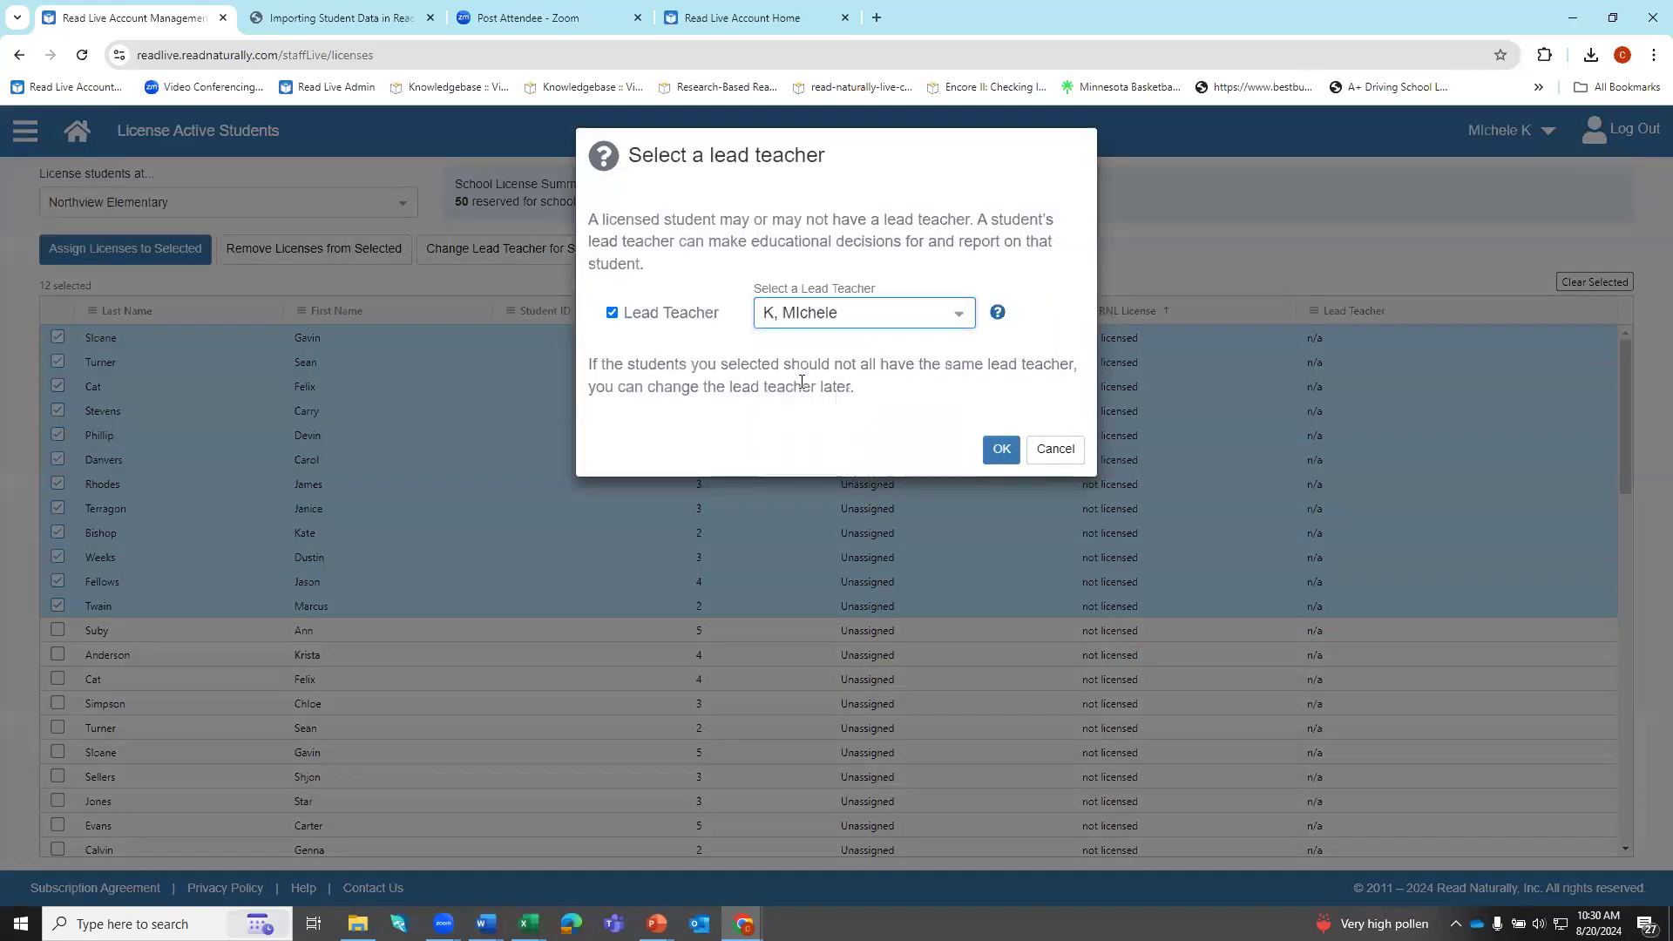
{"action": "left_click", "coordinate": [1004, 454]}
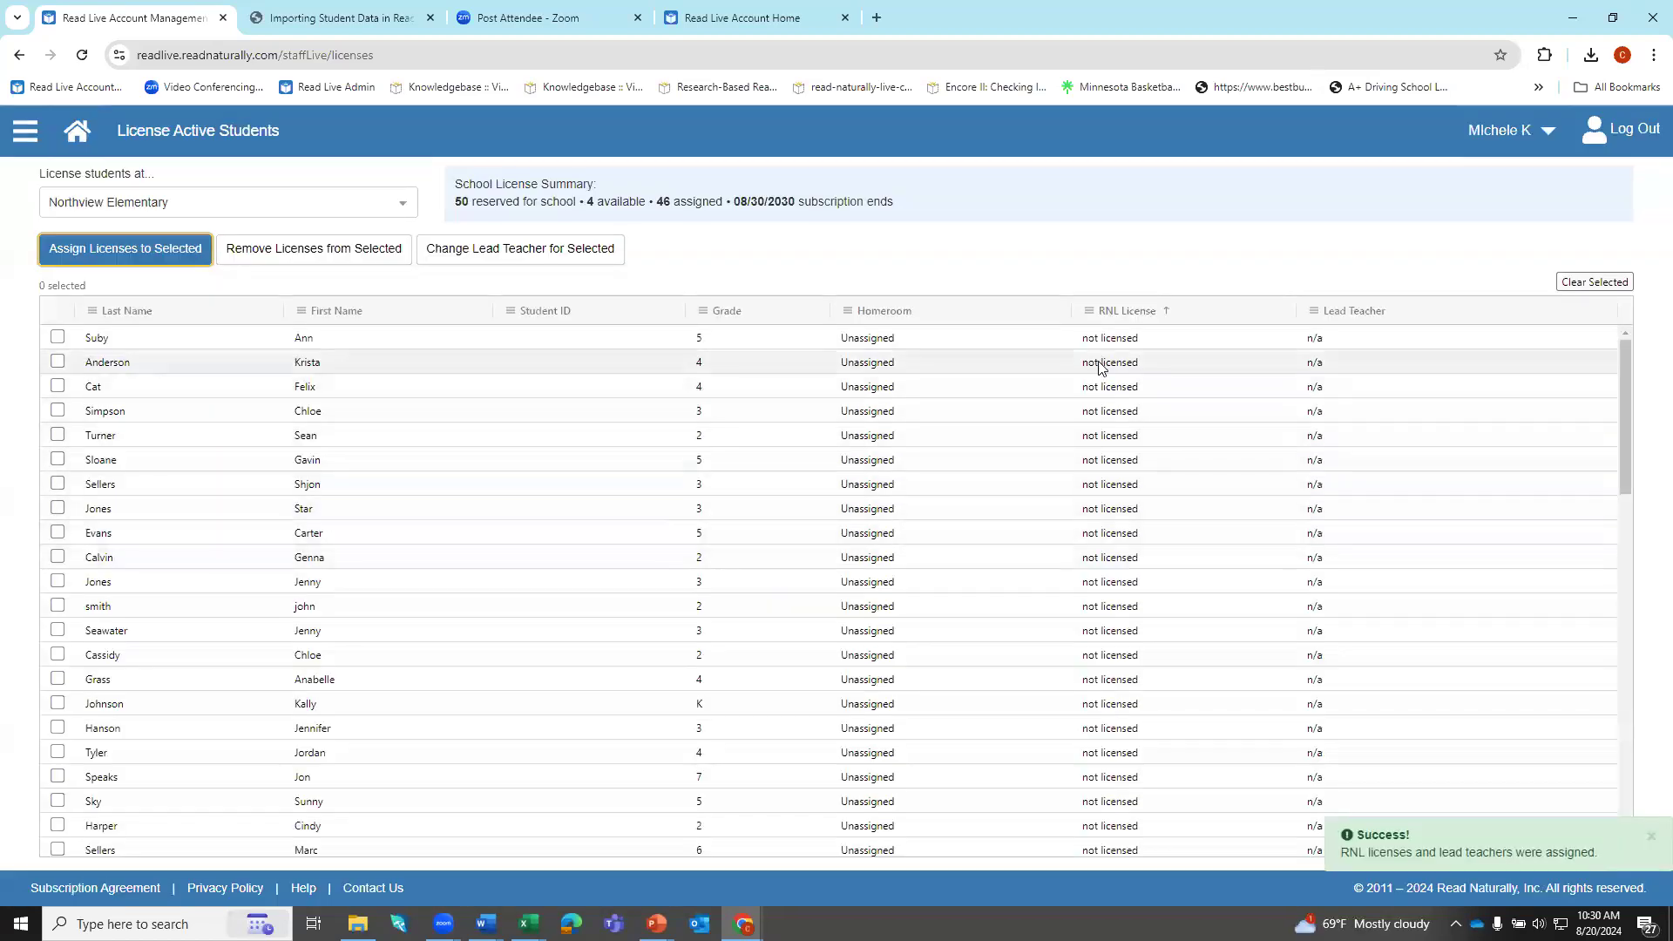
{"action": "scroll", "coordinate": [1118, 445], "scroll_direction": "down", "scroll_amount": 2}
{"action": "scroll", "coordinate": [1120, 446], "scroll_direction": "down", "scroll_amount": 10}
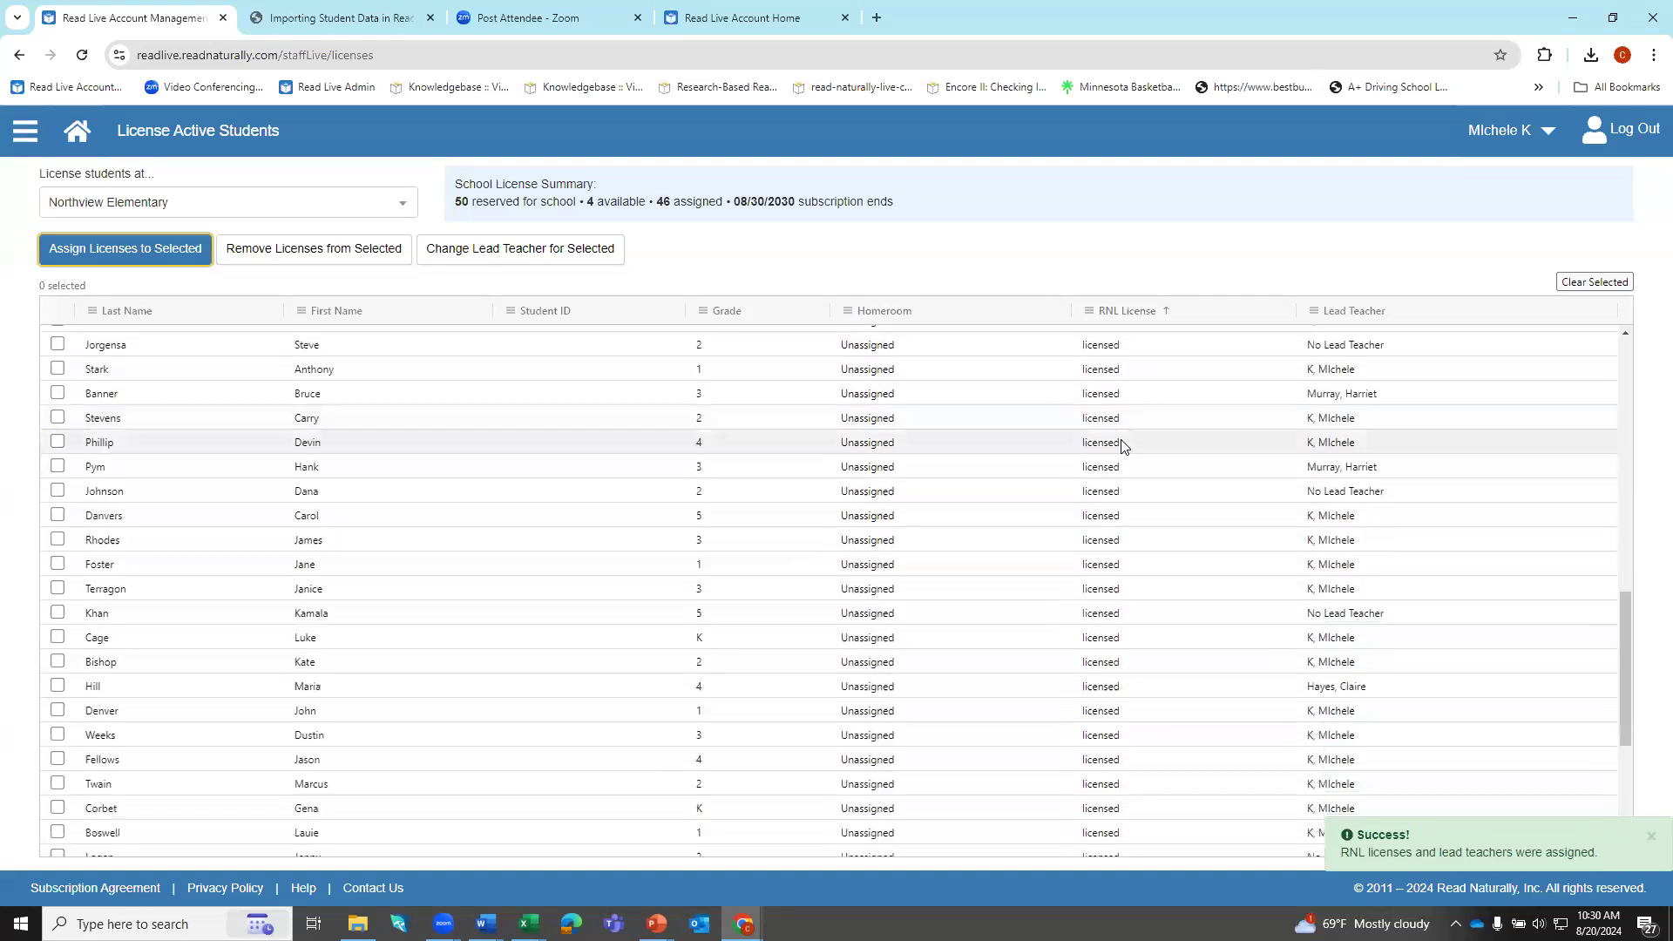
{"action": "scroll", "coordinate": [1123, 446], "scroll_direction": "down", "scroll_amount": 1}
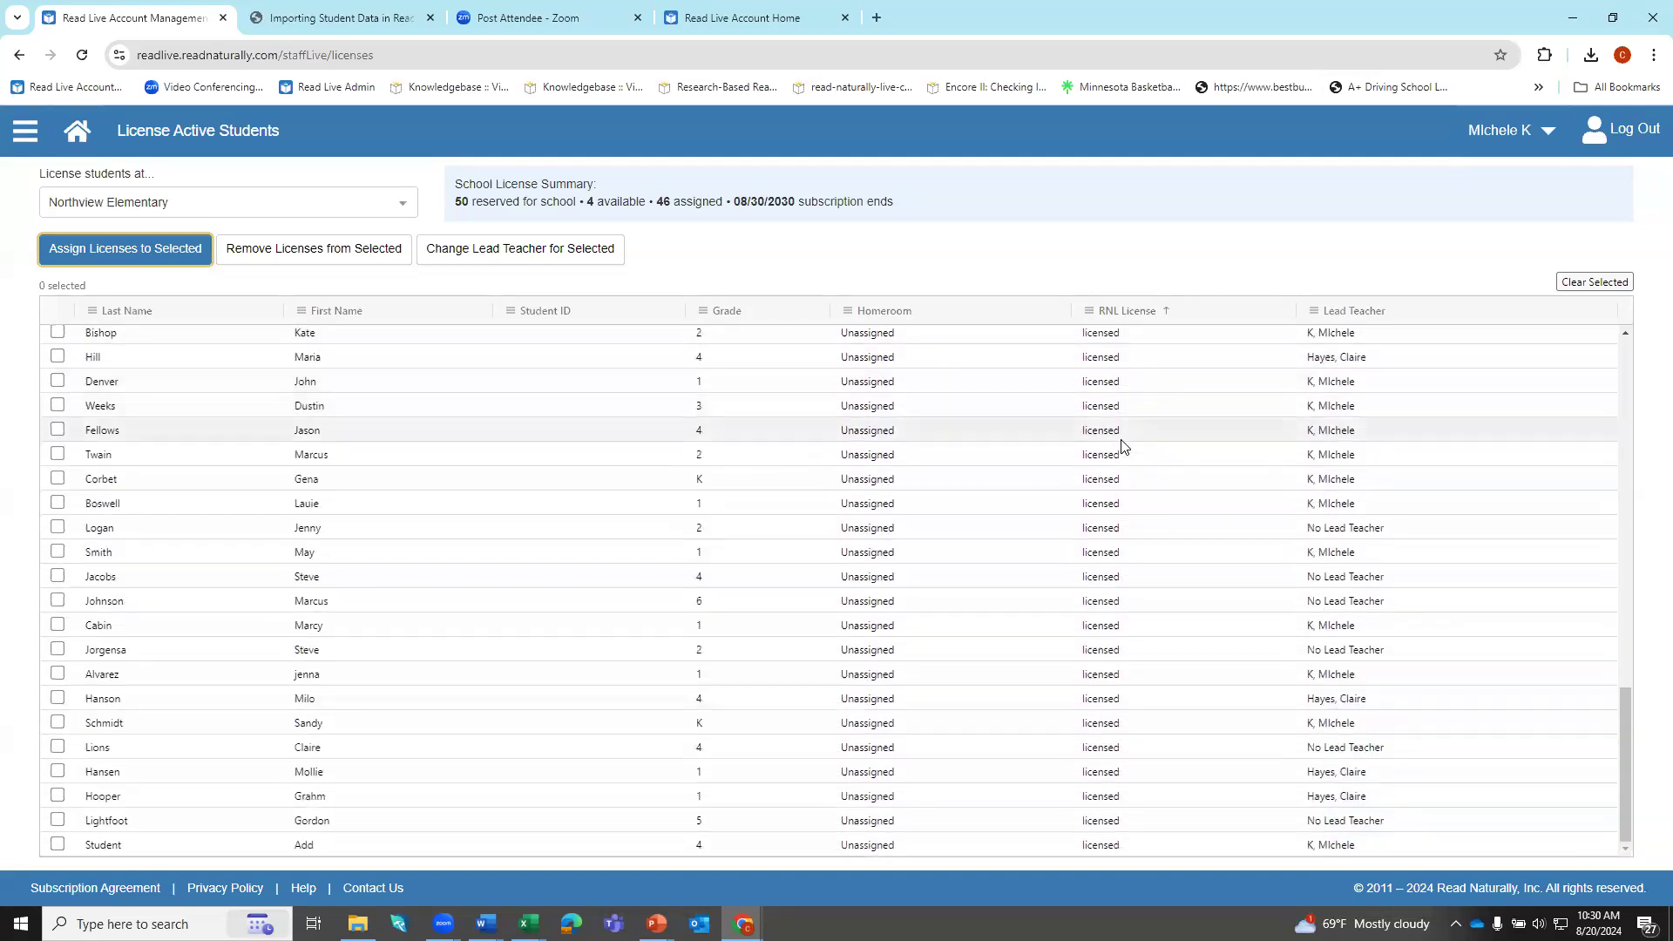
{"action": "scroll", "coordinate": [1122, 446], "scroll_direction": "up", "scroll_amount": 6}
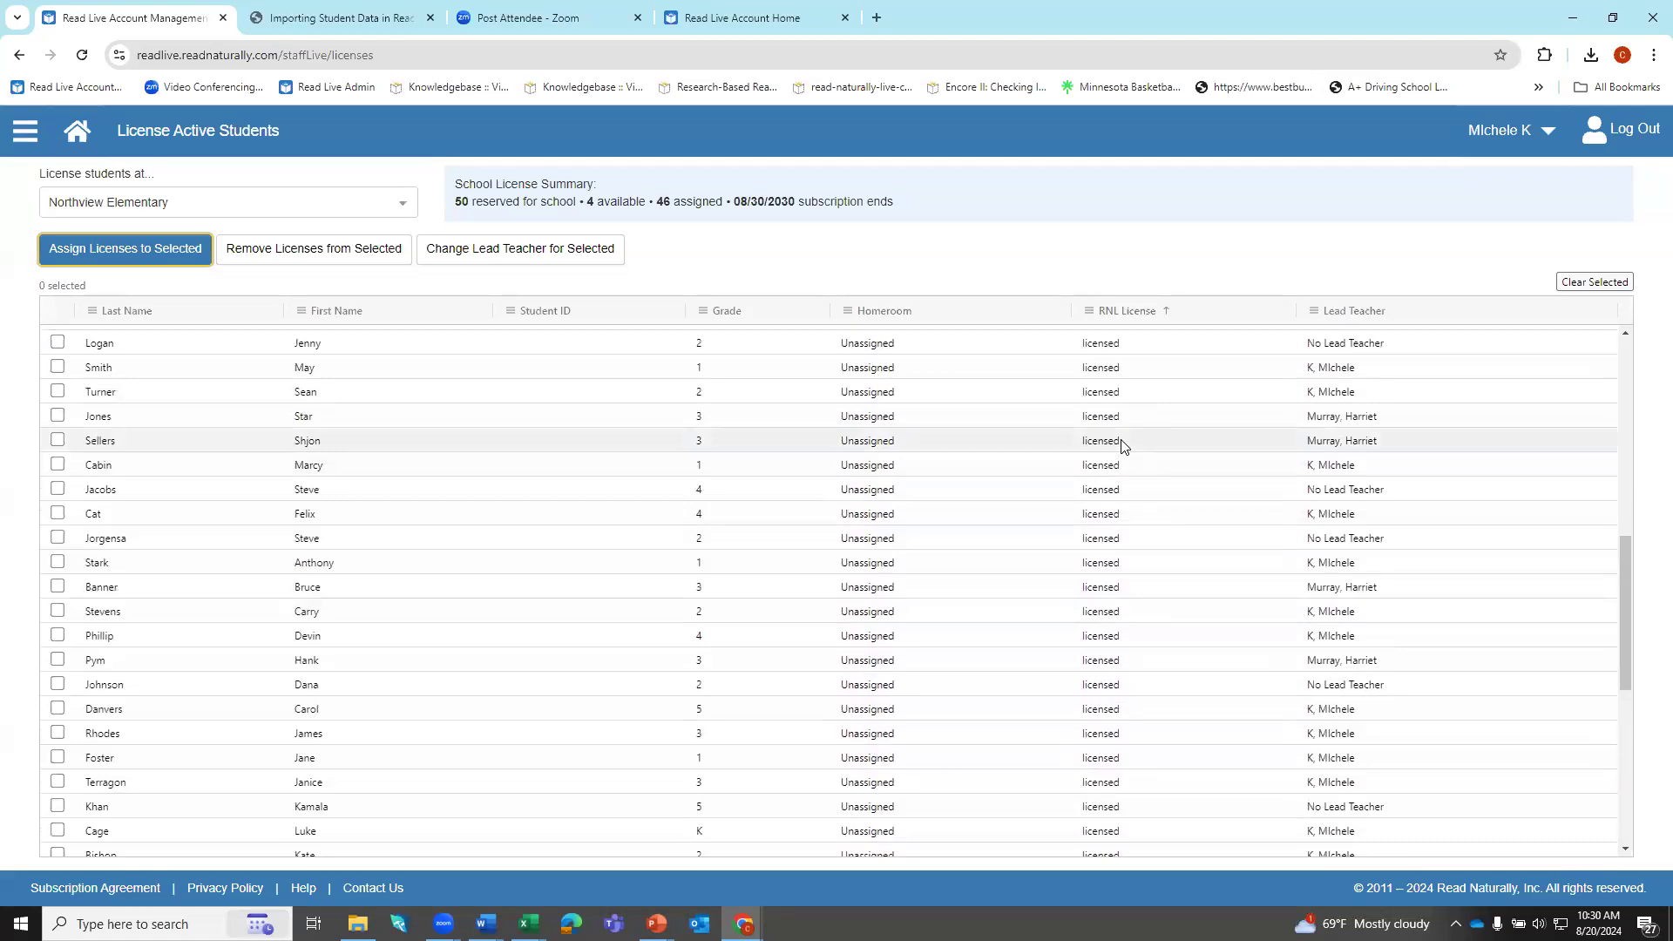
{"action": "scroll", "coordinate": [1122, 446], "scroll_direction": "up", "scroll_amount": 8}
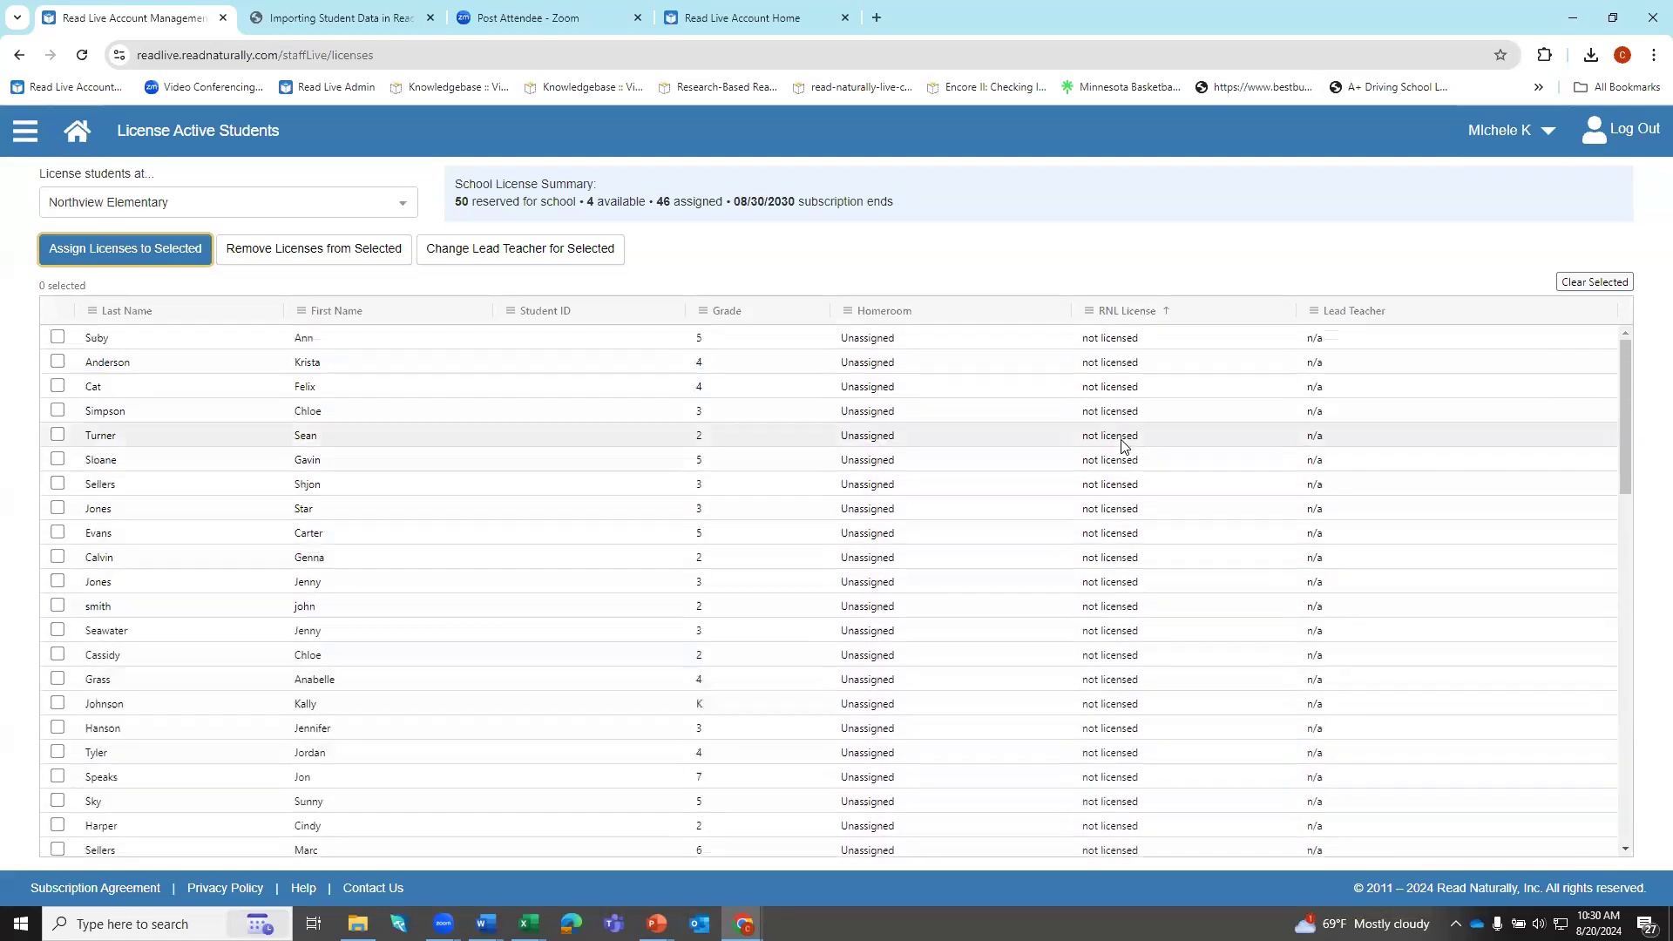
Step: Go from Home through Student Administration and Single Sign-On Setup to the ClassLink setup page
{"action": "left_click", "coordinate": [79, 132]}
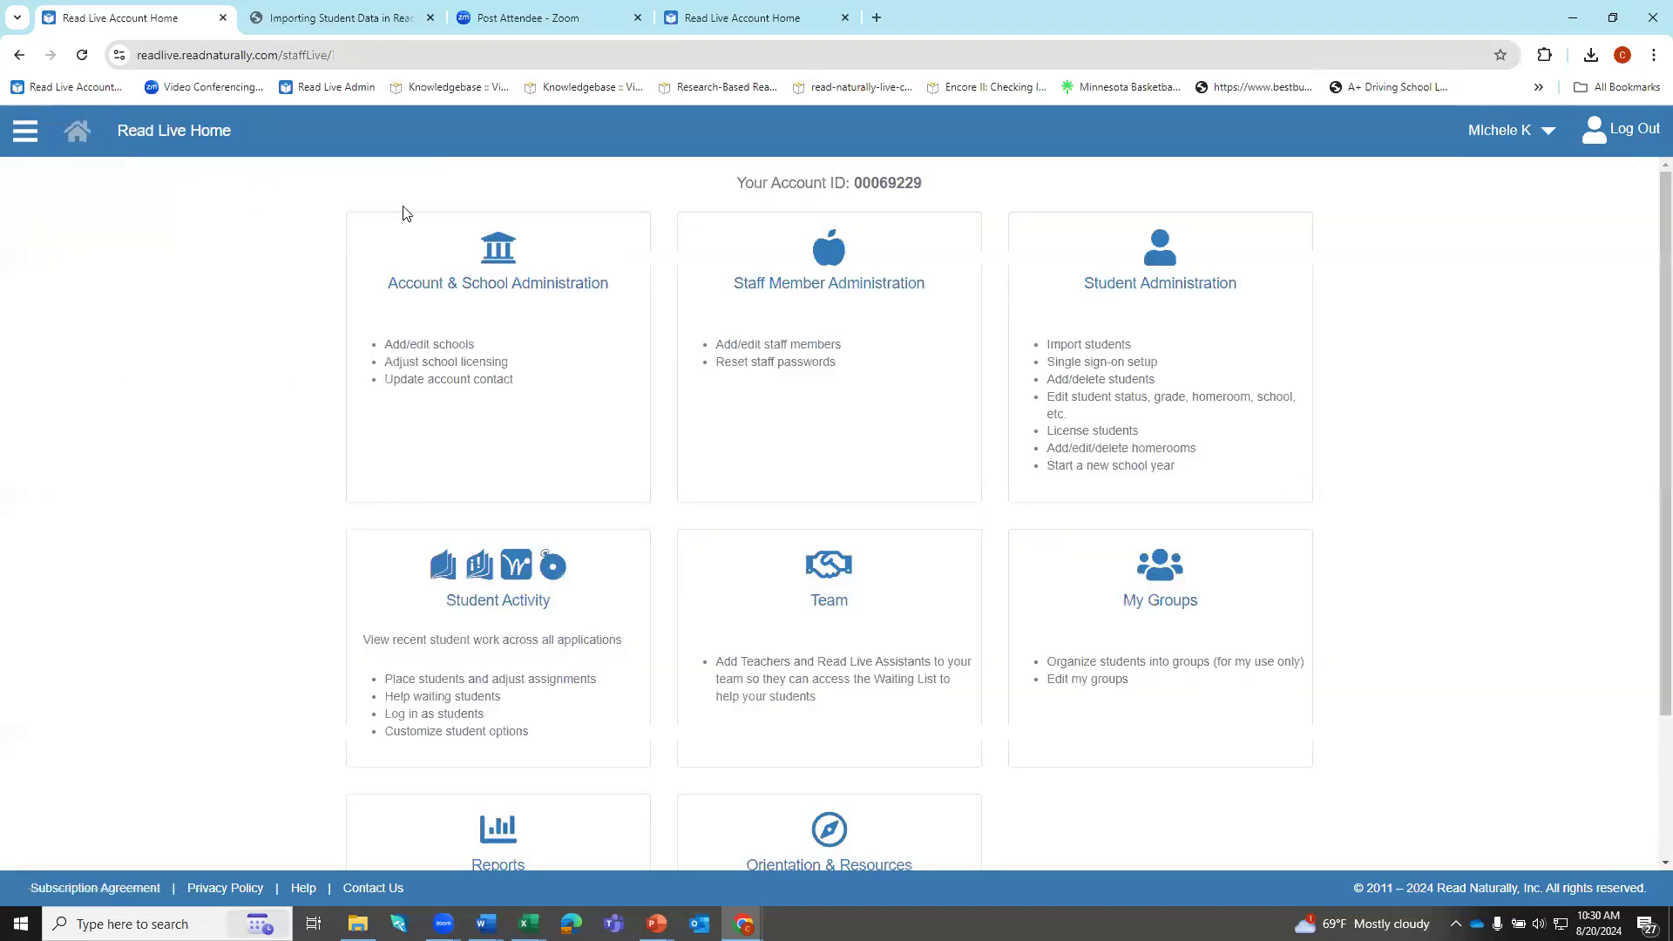
{"action": "left_click", "coordinate": [1133, 325]}
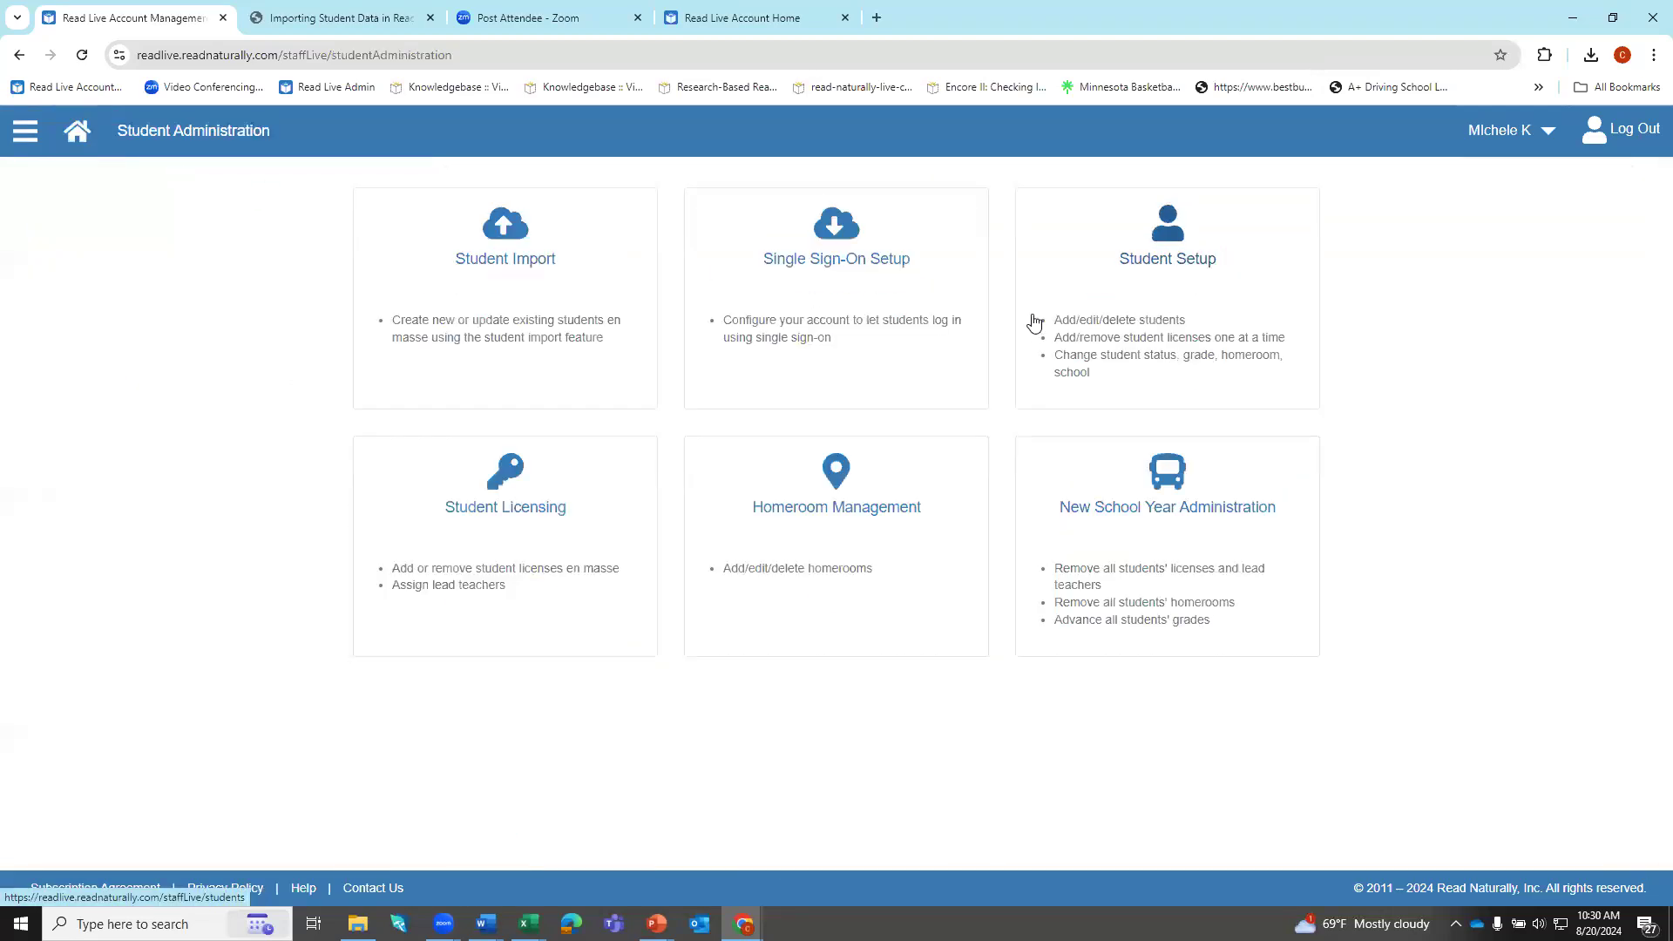
{"action": "left_click", "coordinate": [869, 314]}
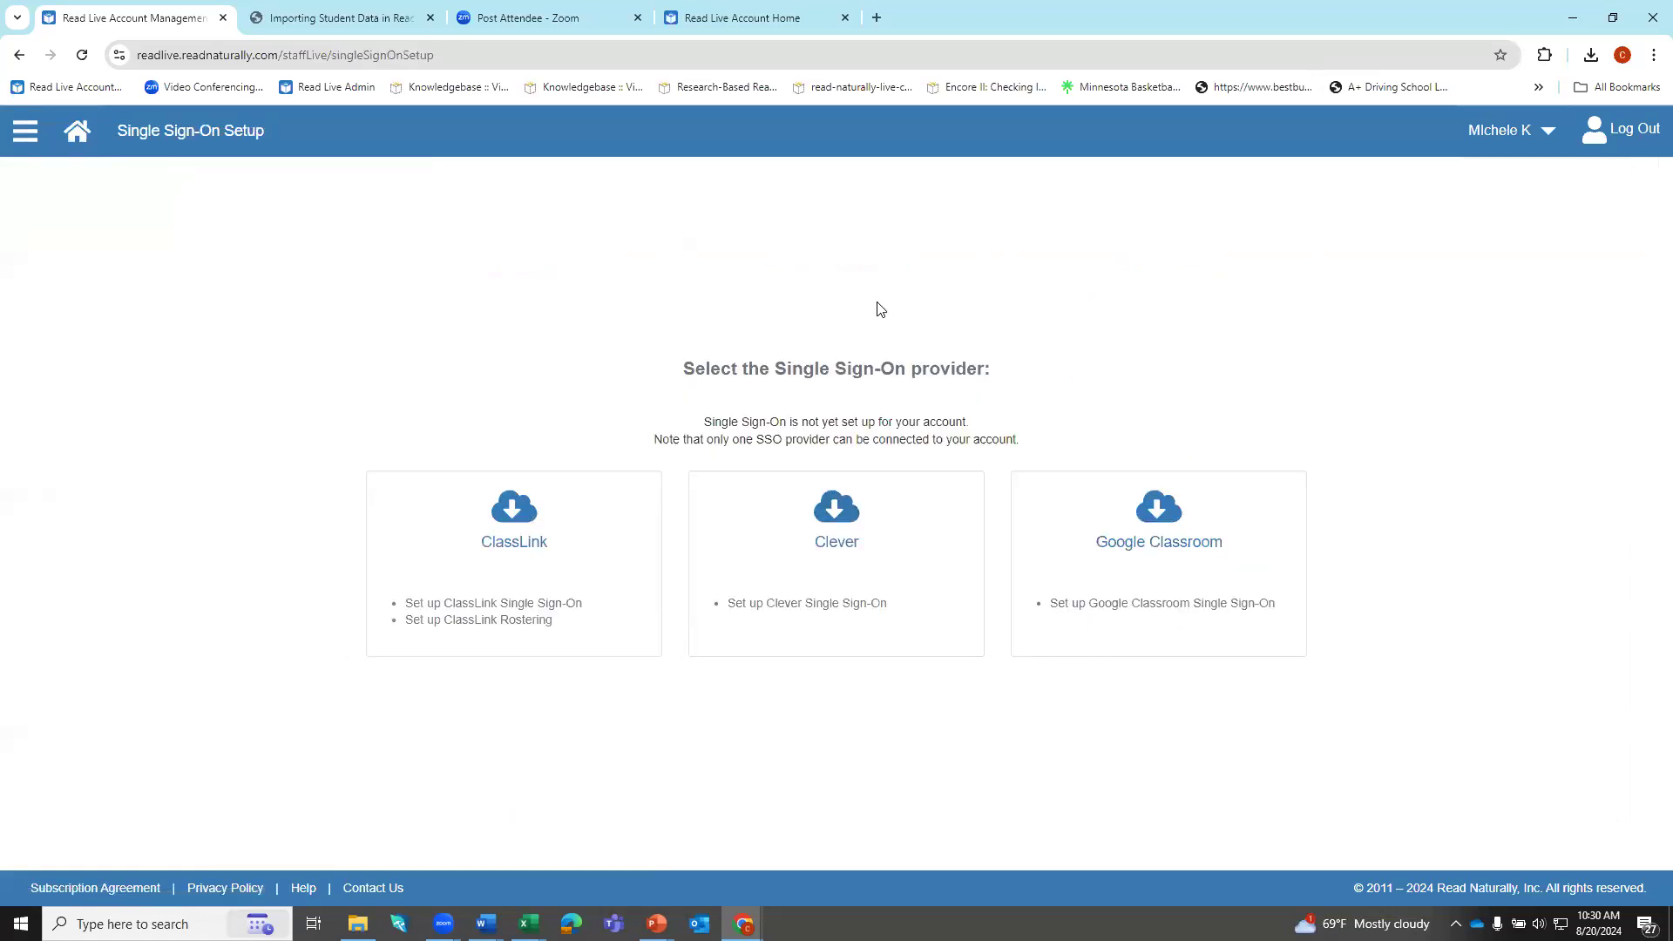
{"action": "left_click", "coordinate": [518, 655]}
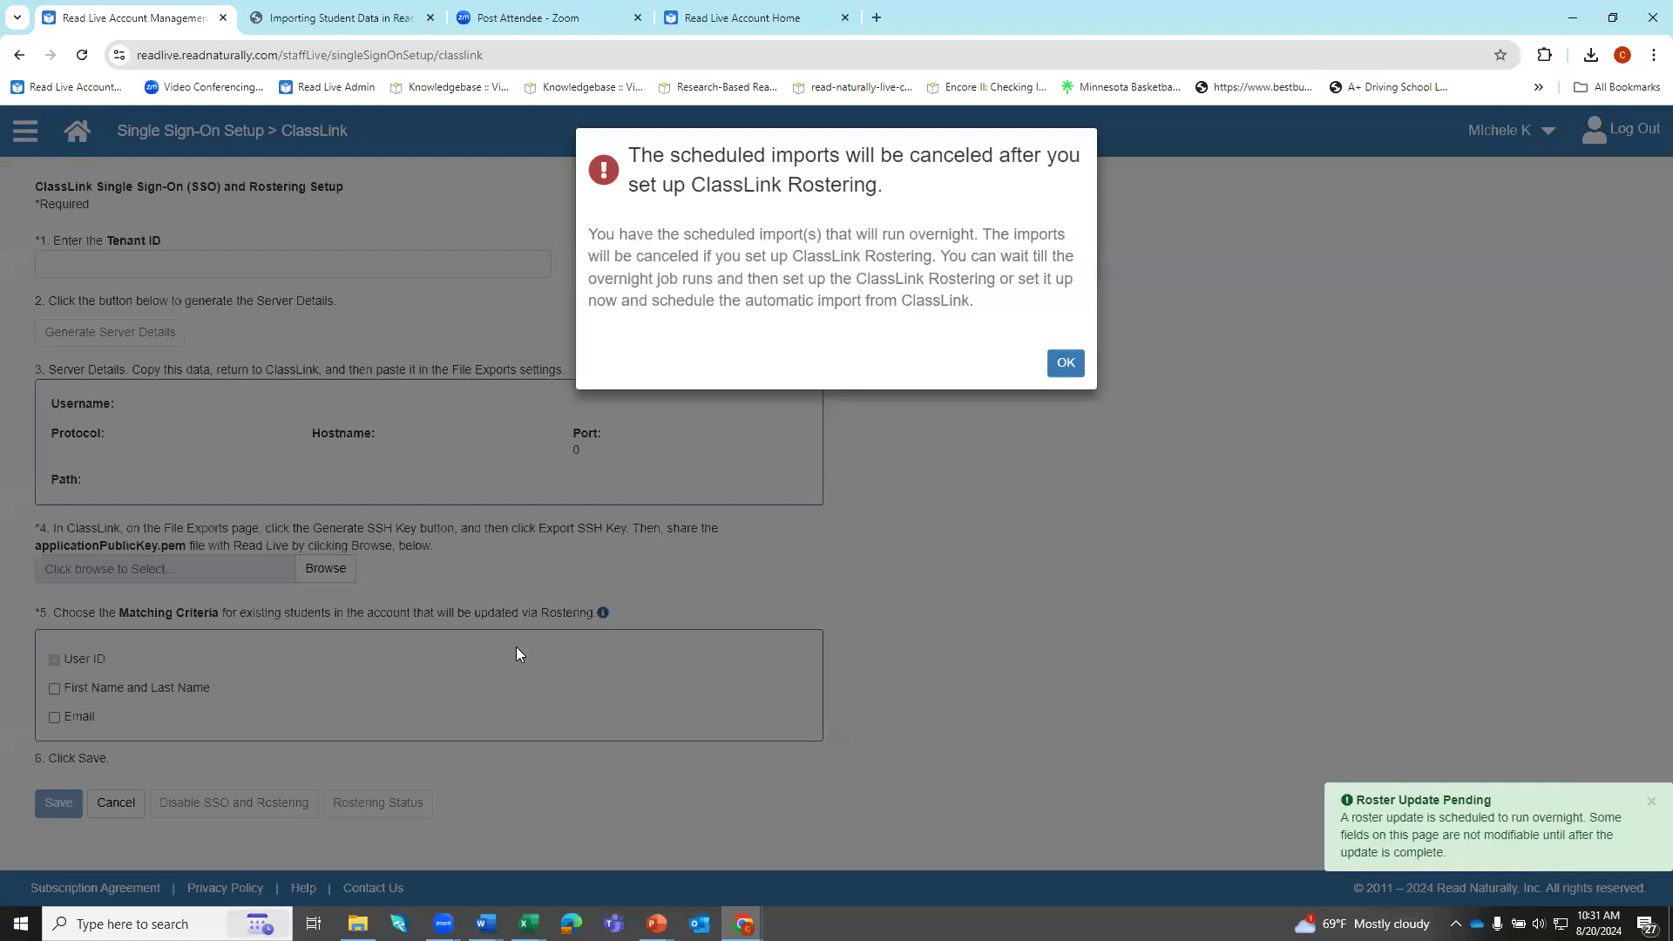
Step: Dismiss the scheduled-imports warning and cancel the ClassLink form without saving
{"action": "left_click", "coordinate": [1077, 369]}
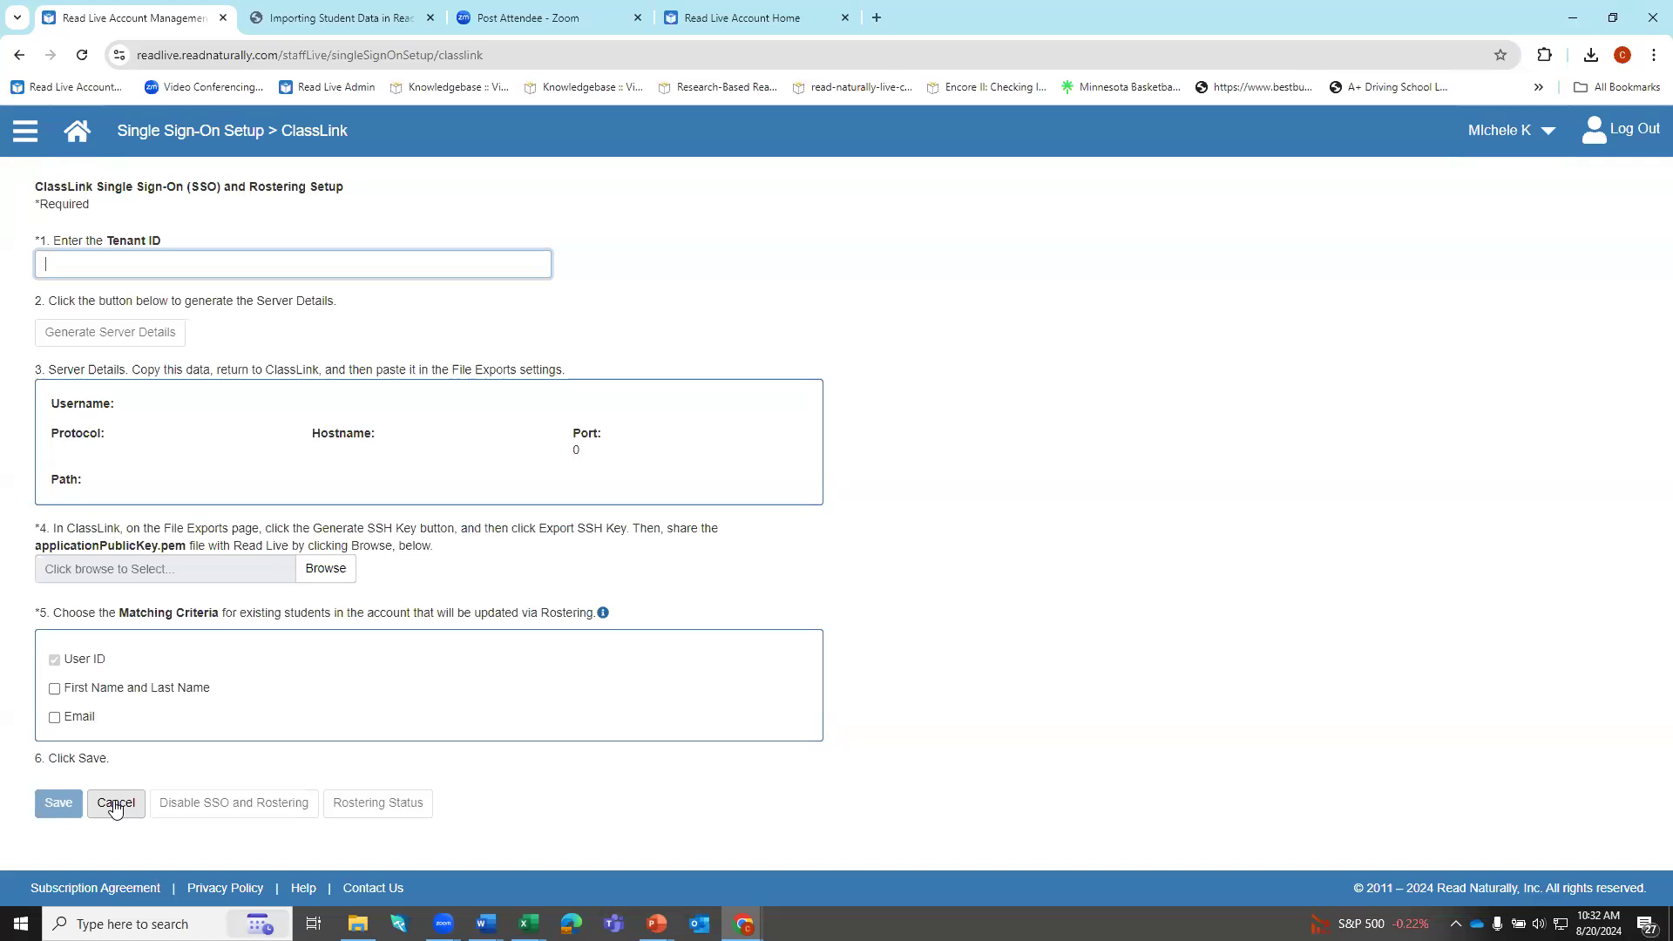
{"action": "left_click", "coordinate": [114, 807]}
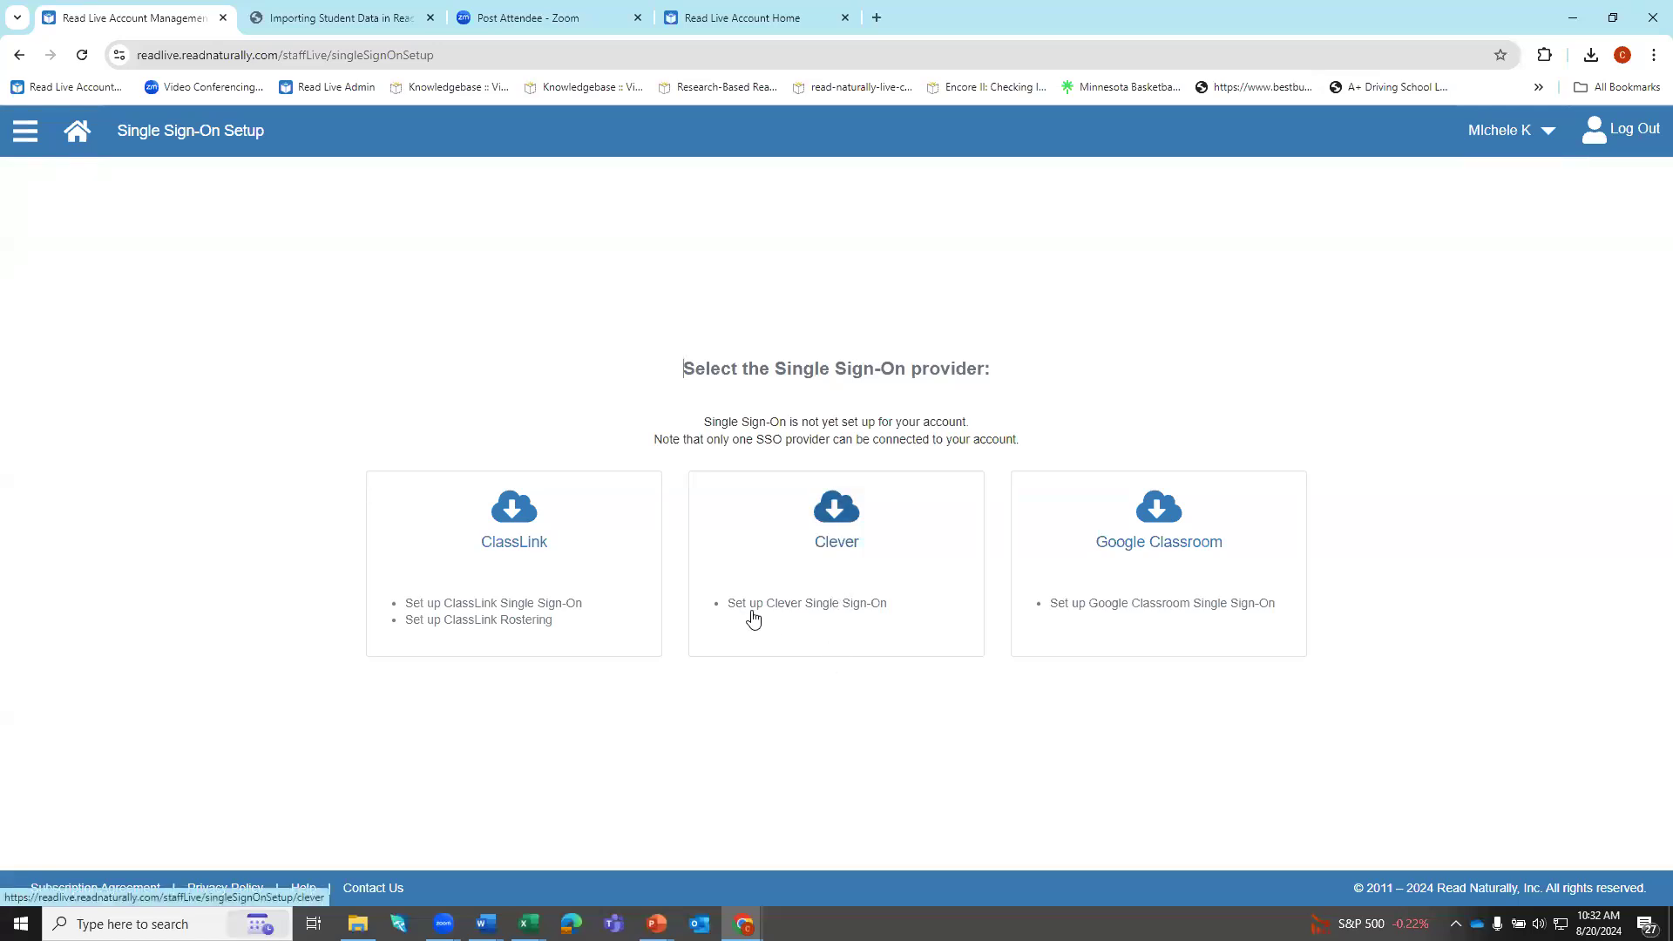
Step: Open the Clever setup page and place the cursor in the empty District ID field
{"action": "left_click", "coordinate": [861, 617]}
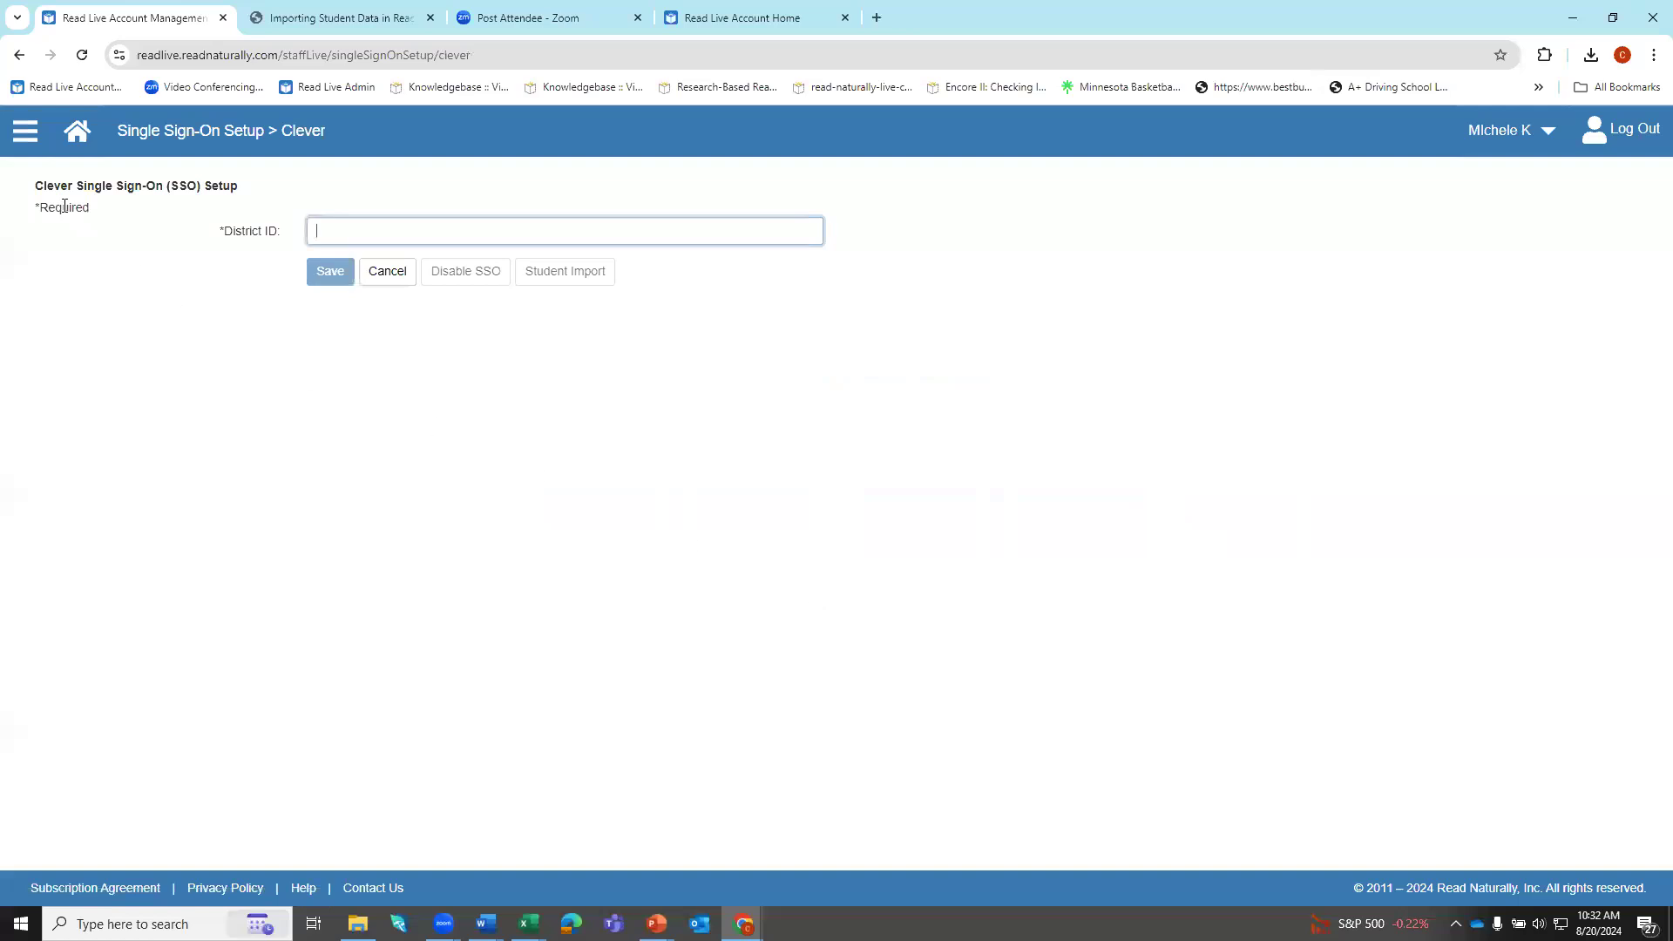
{"action": "left_click_drag", "start_coordinate": [33, 186], "coordinate": [277, 244]}
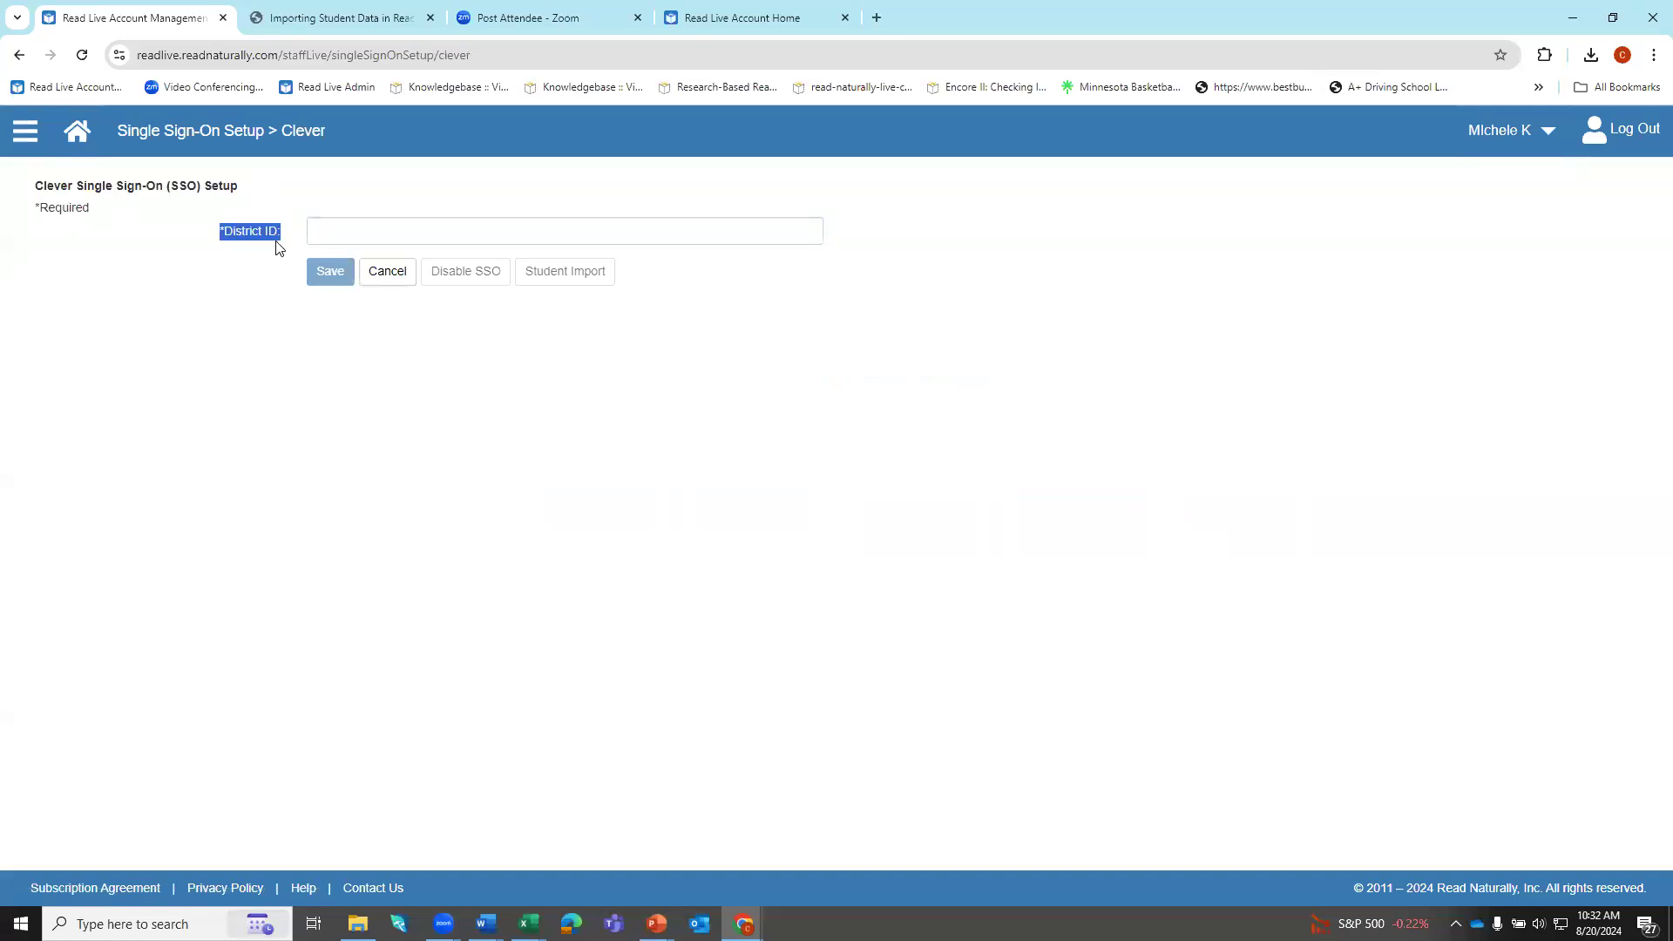
{"action": "left_click", "coordinate": [347, 233]}
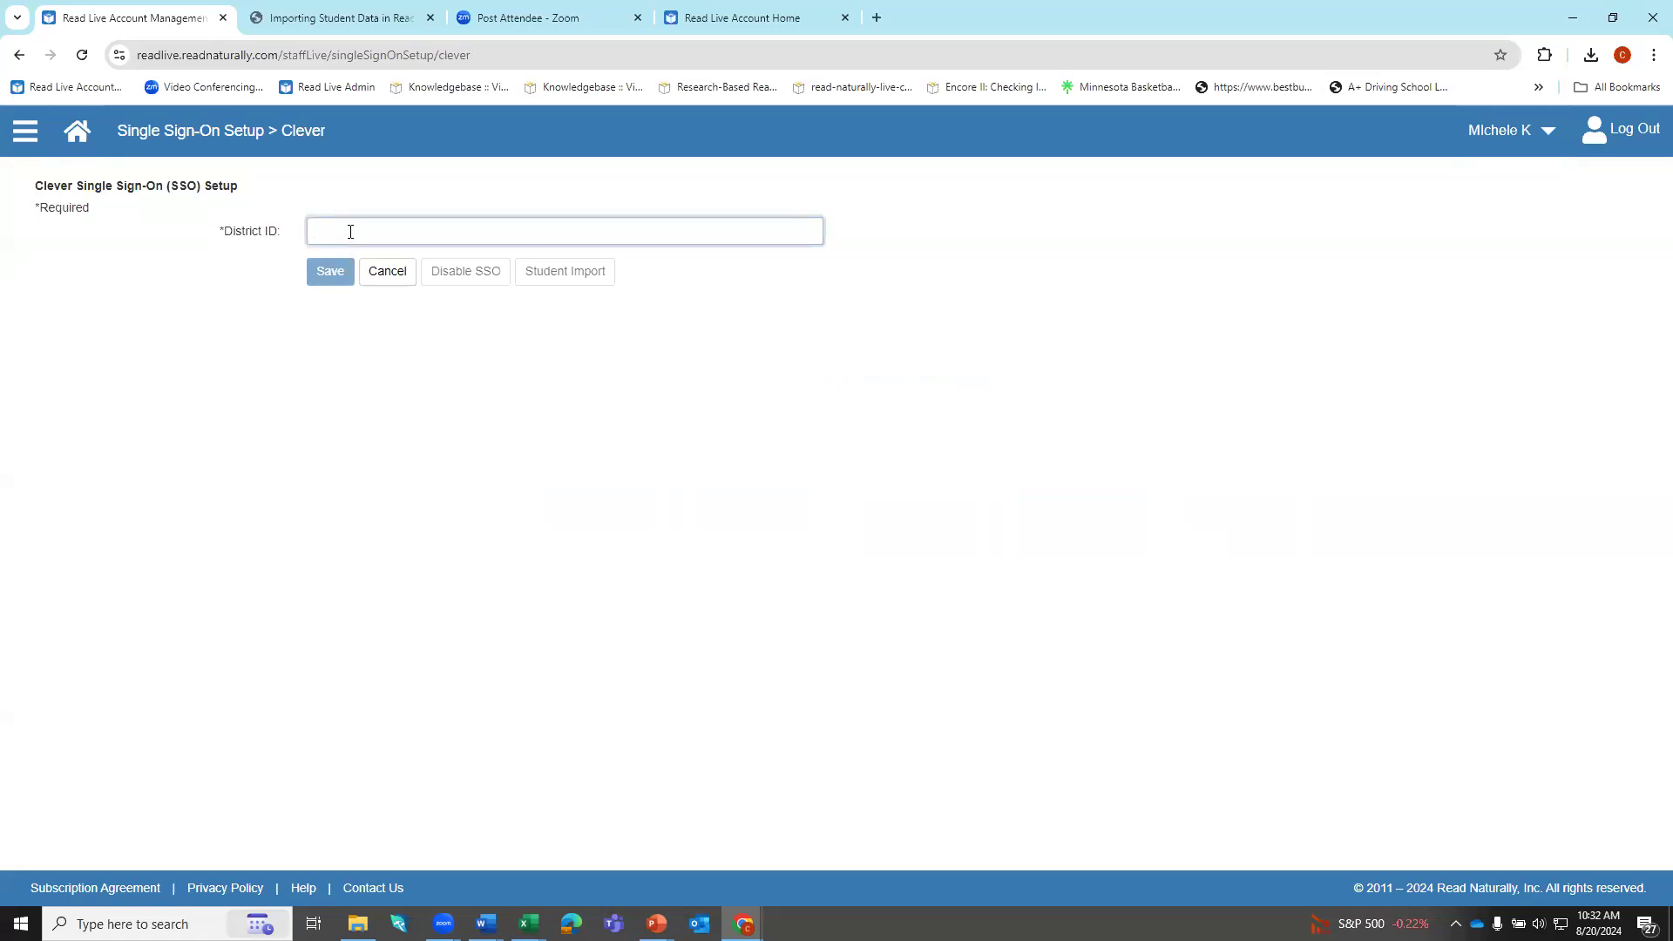
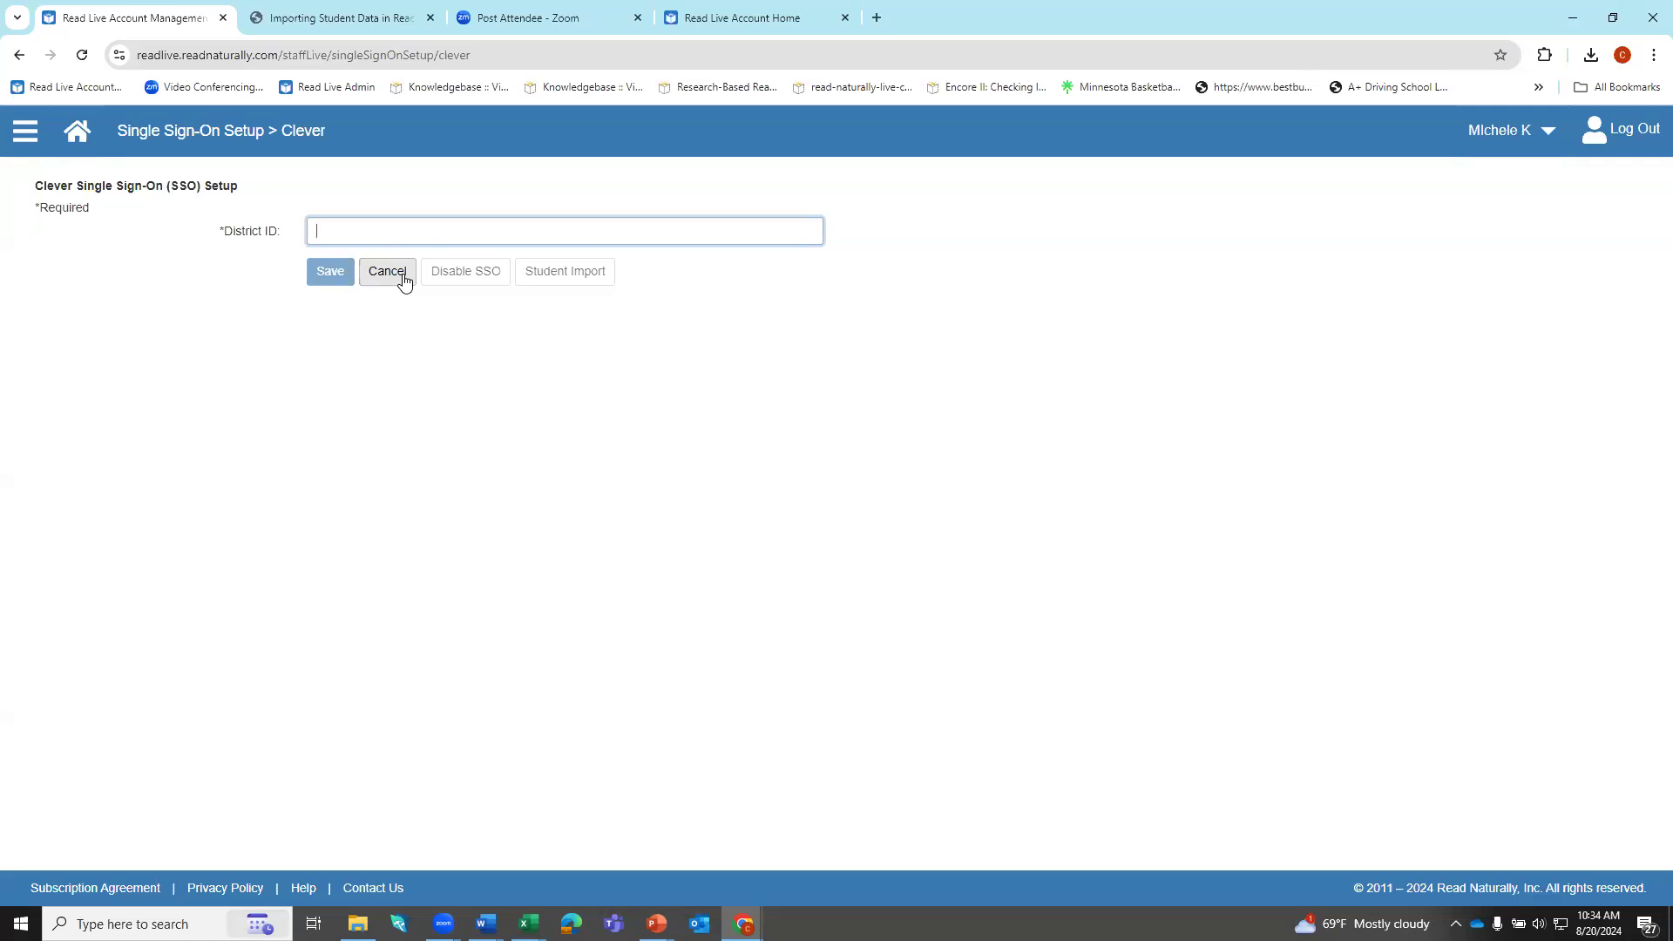
Step: Cancel the Clever setup without saving to return to the provider list
{"action": "left_click", "coordinate": [387, 271]}
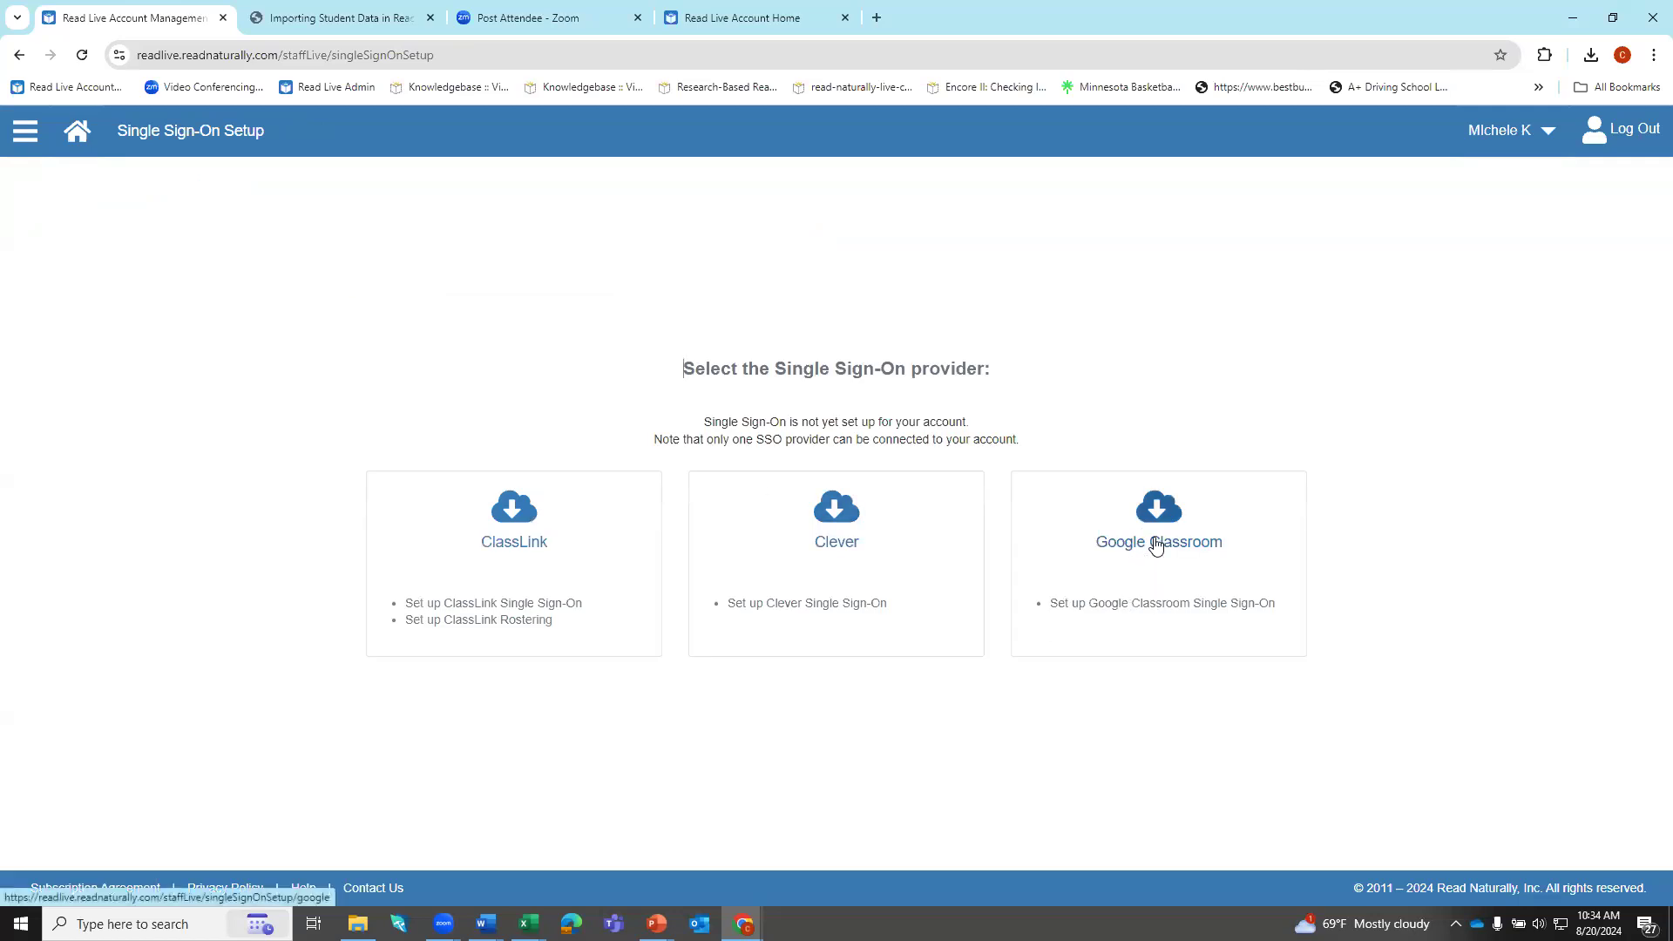
Step: Open the Google Classroom setup page and briefly highlight its heading
{"action": "left_click", "coordinate": [1171, 571]}
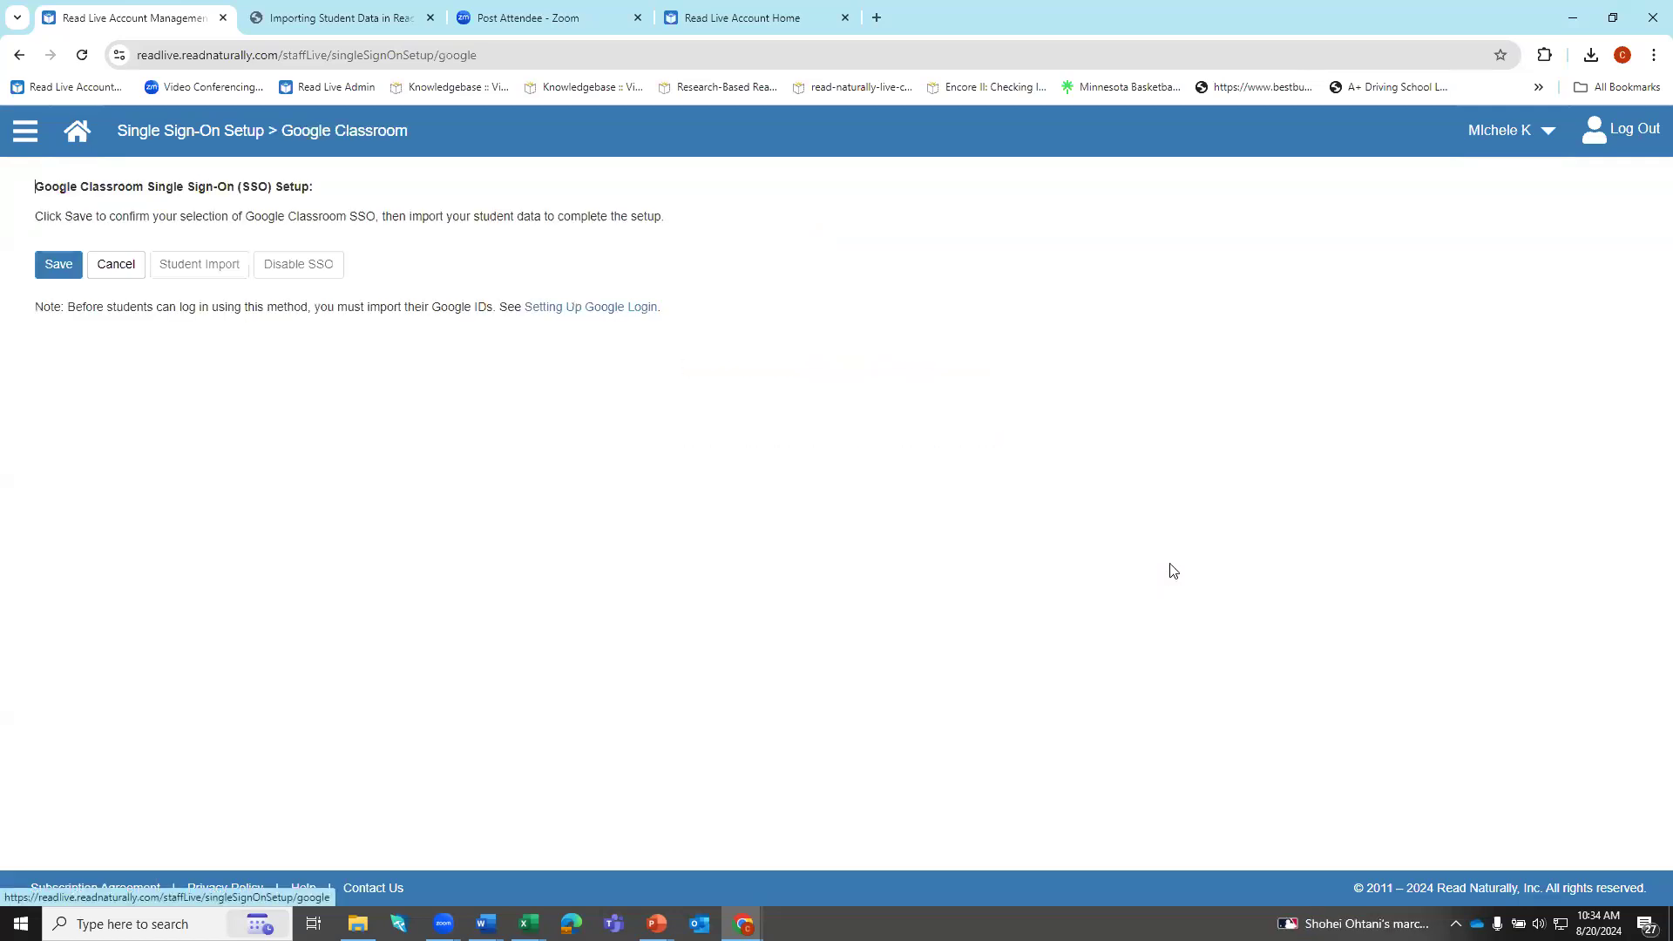
{"action": "left_click_drag", "start_coordinate": [31, 188], "coordinate": [332, 198]}
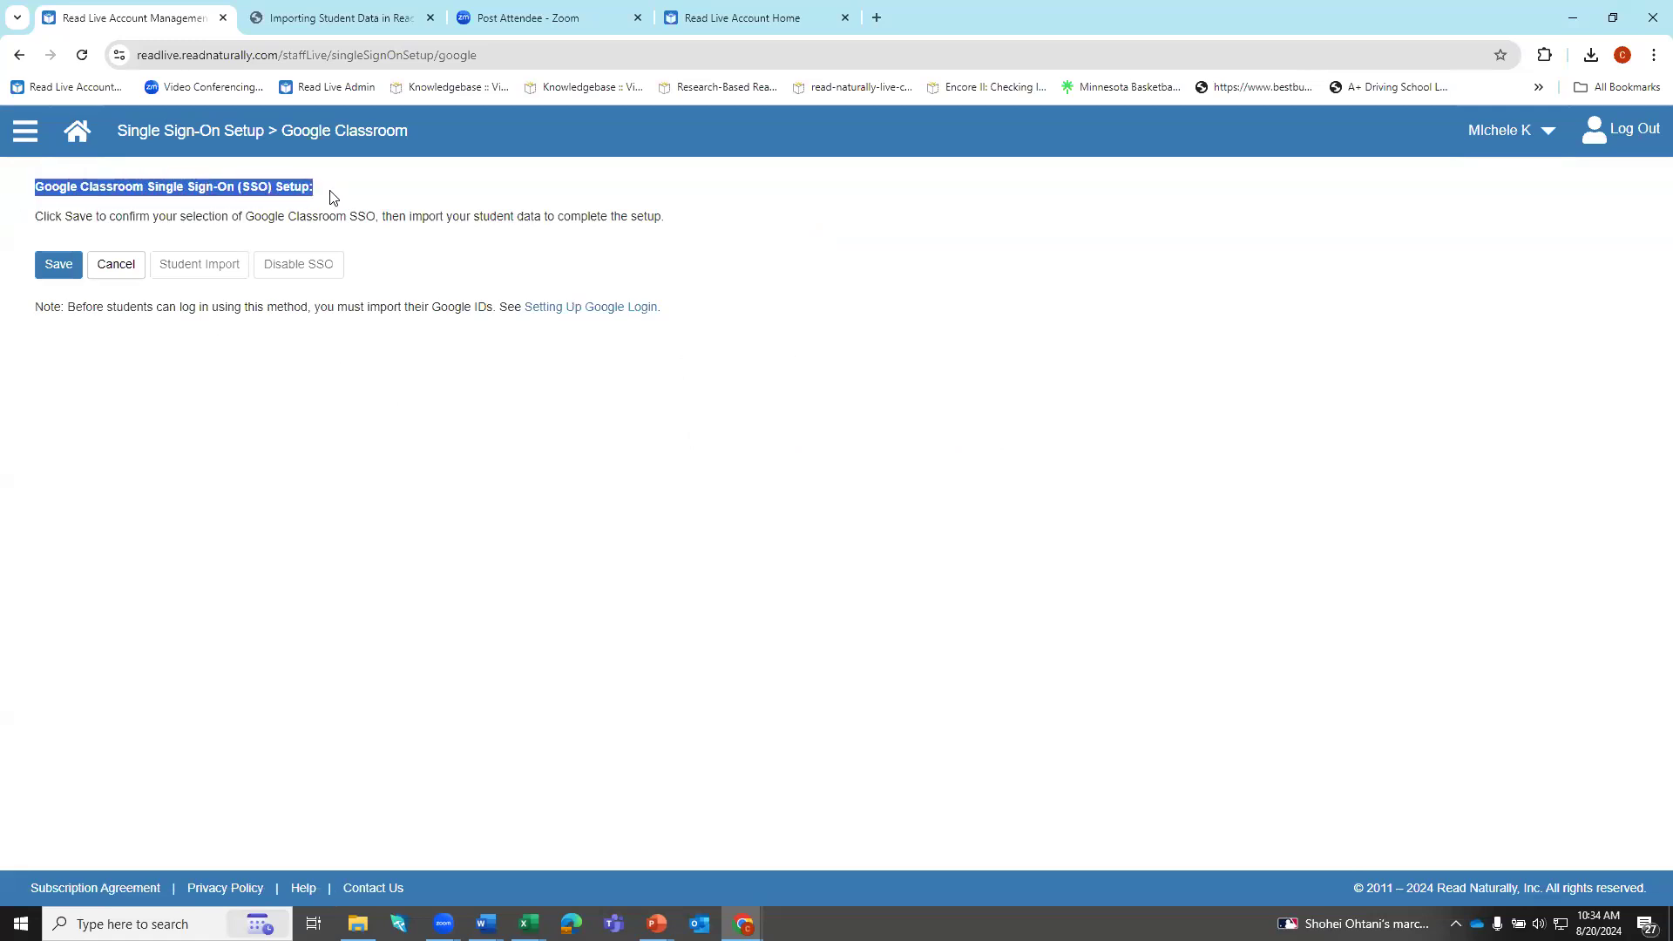
{"action": "left_click", "coordinate": [169, 401]}
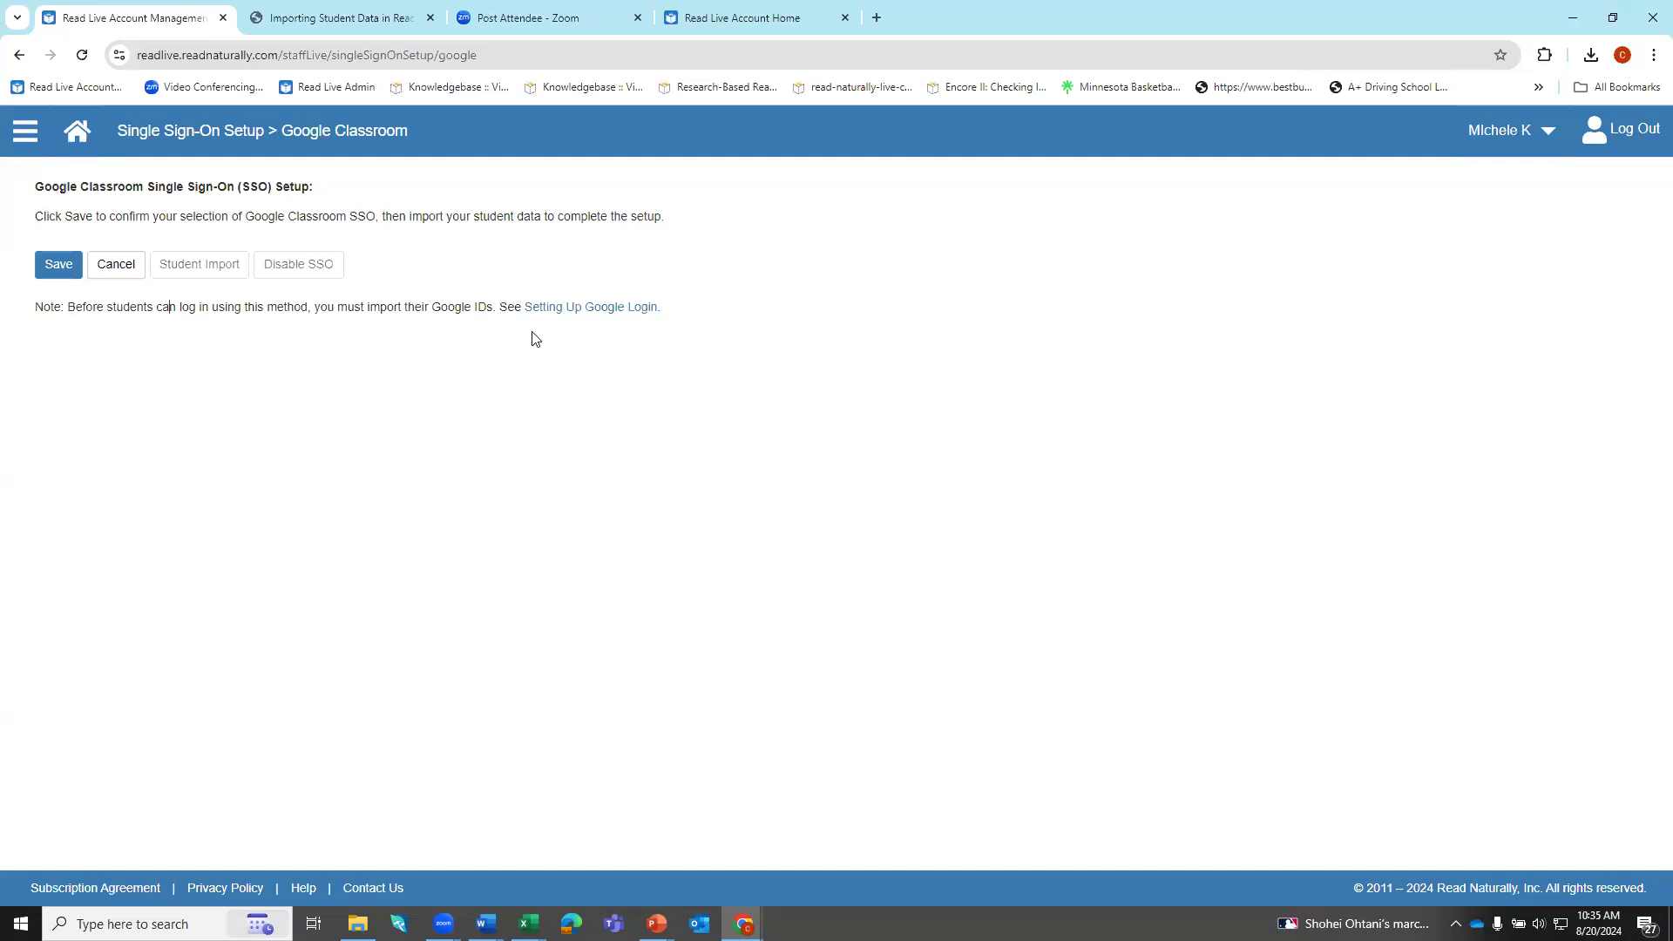
Step: Open the Setting Up Google Login PDF at 125%, read page 2, and follow the student login URL
{"action": "left_click", "coordinate": [554, 307]}
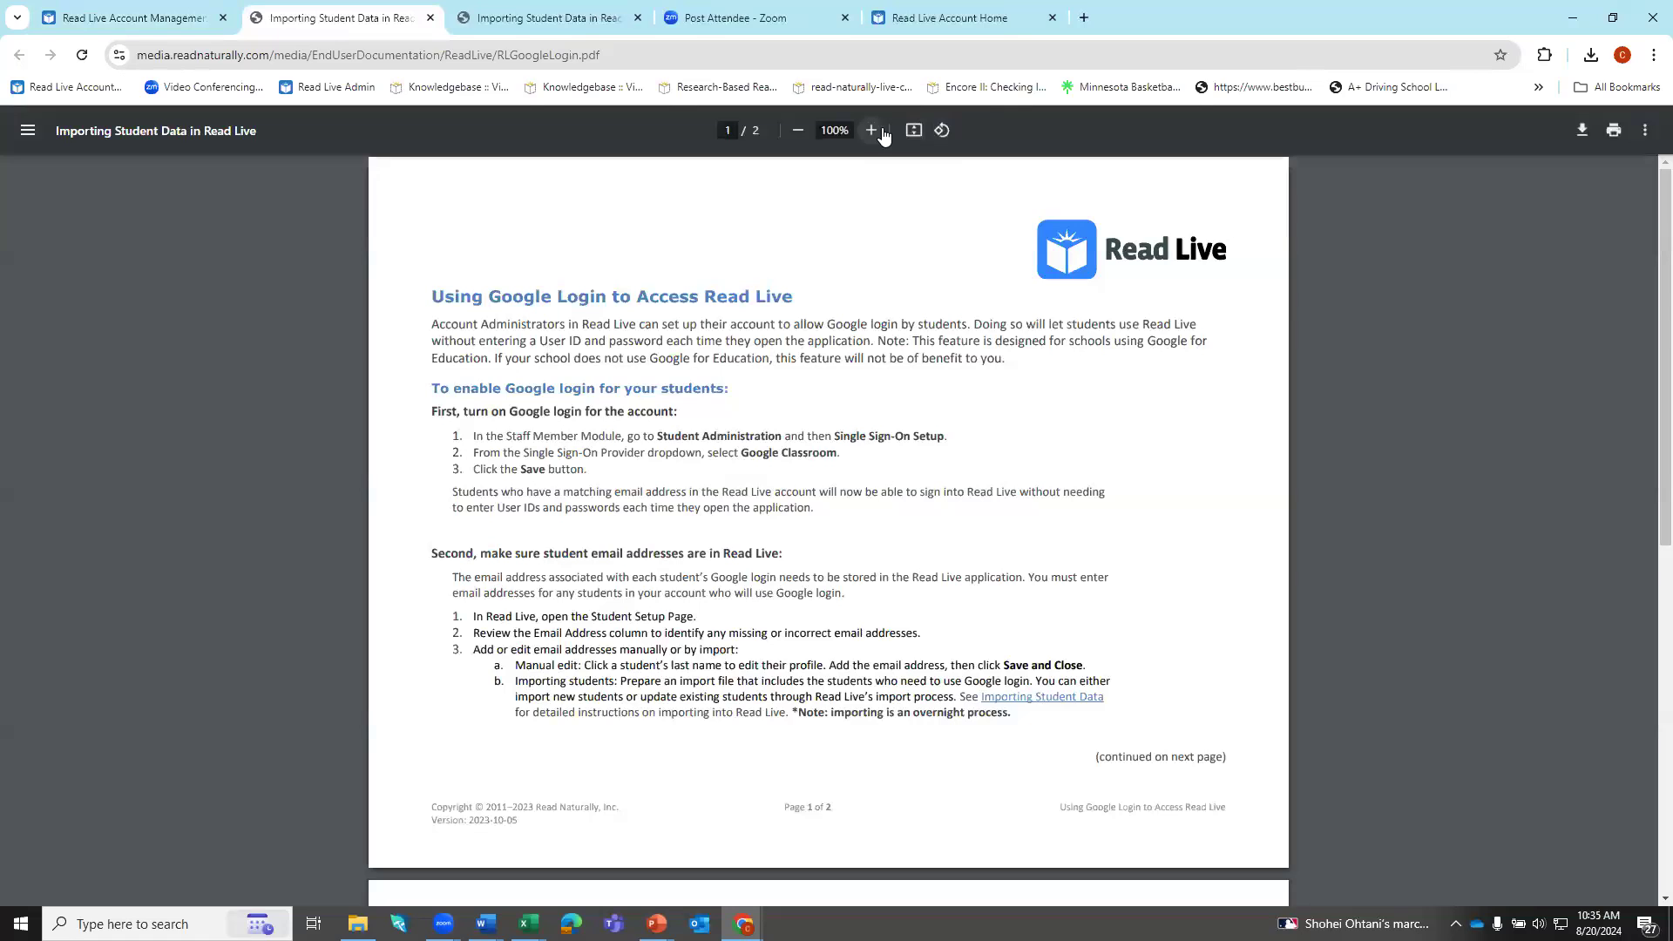
{"action": "left_click", "coordinate": [872, 130]}
{"action": "left_click", "coordinate": [872, 130]}
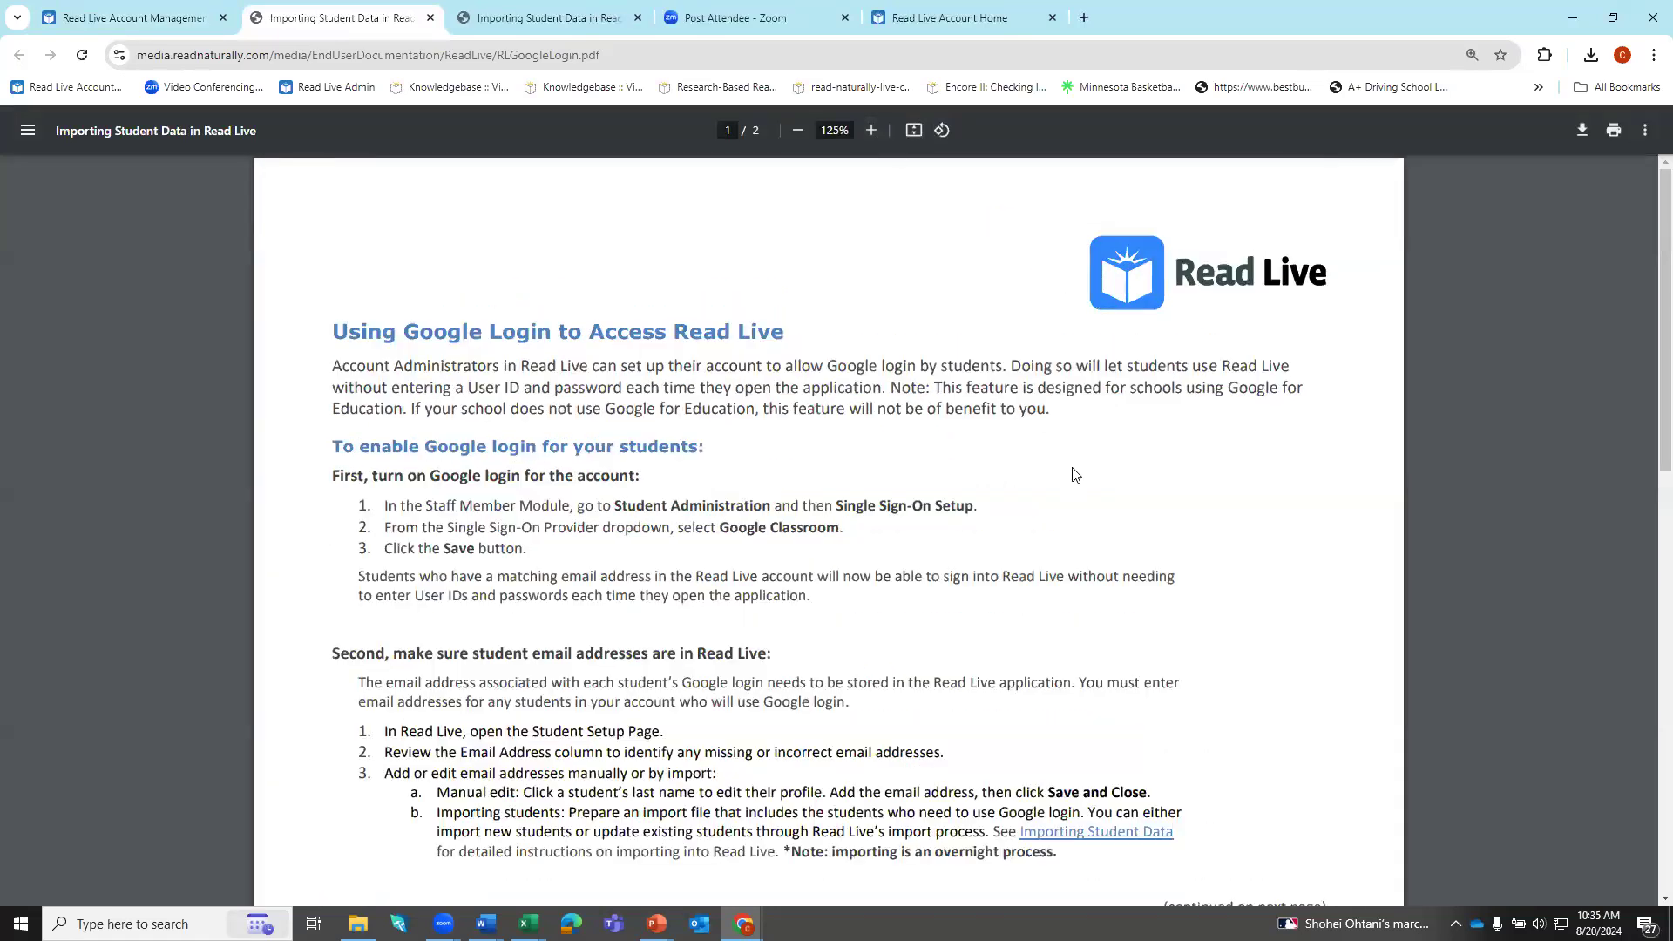
{"action": "scroll", "coordinate": [1072, 475], "scroll_direction": "down", "scroll_amount": 1}
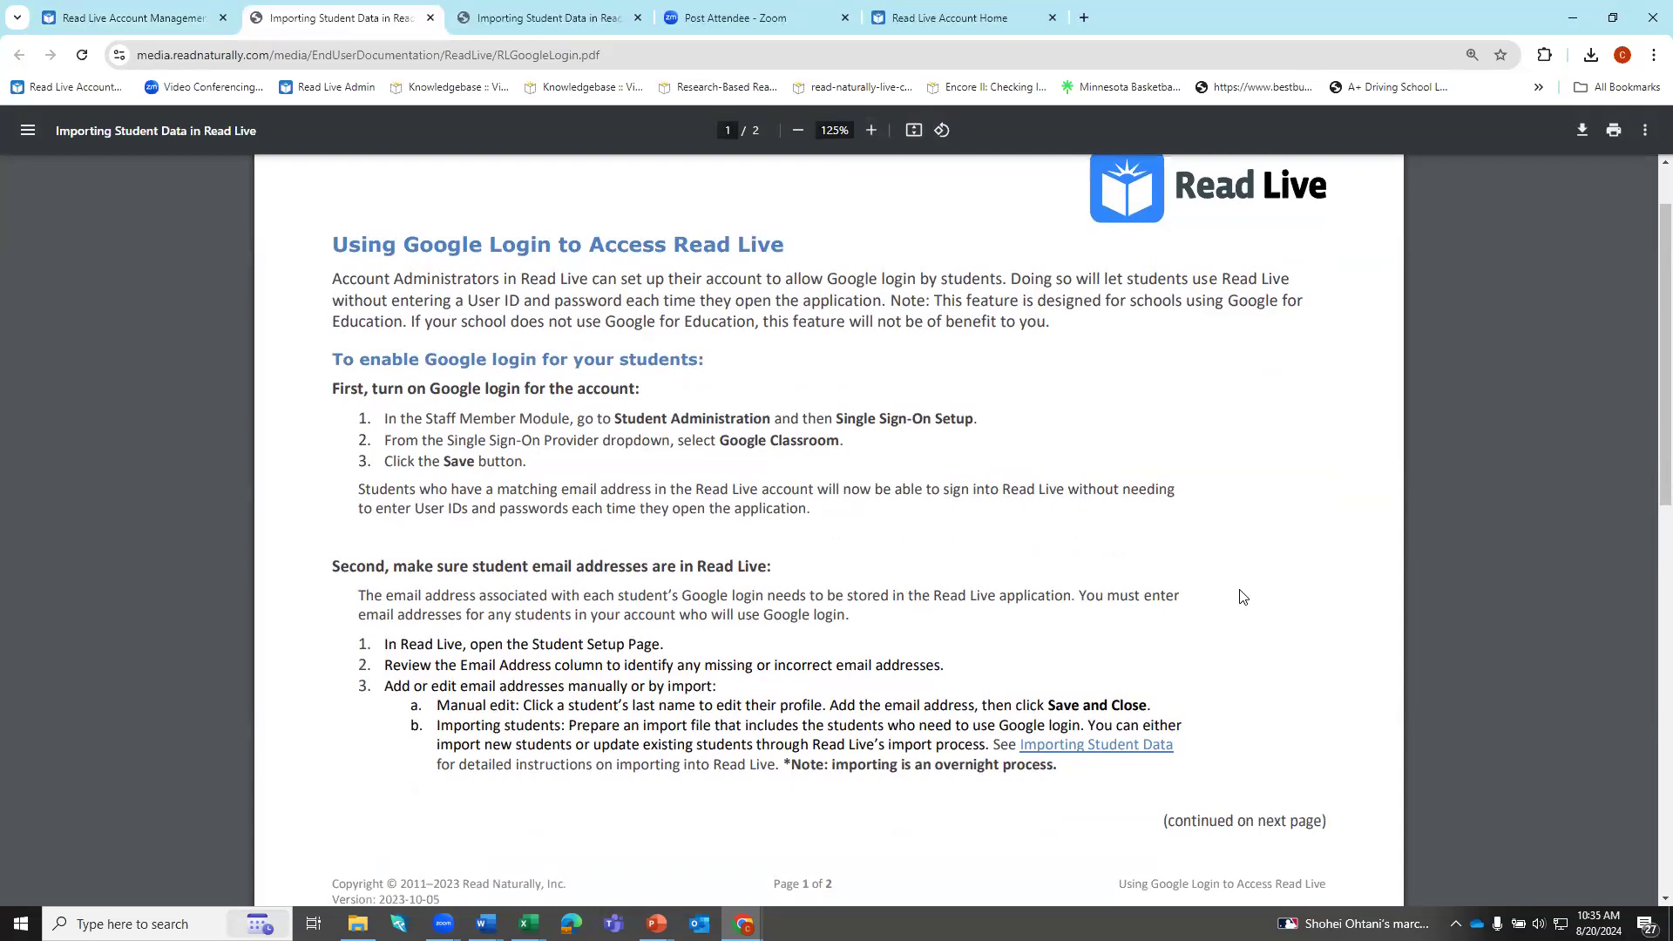
{"action": "scroll", "coordinate": [1243, 597], "scroll_direction": "down", "scroll_amount": 10}
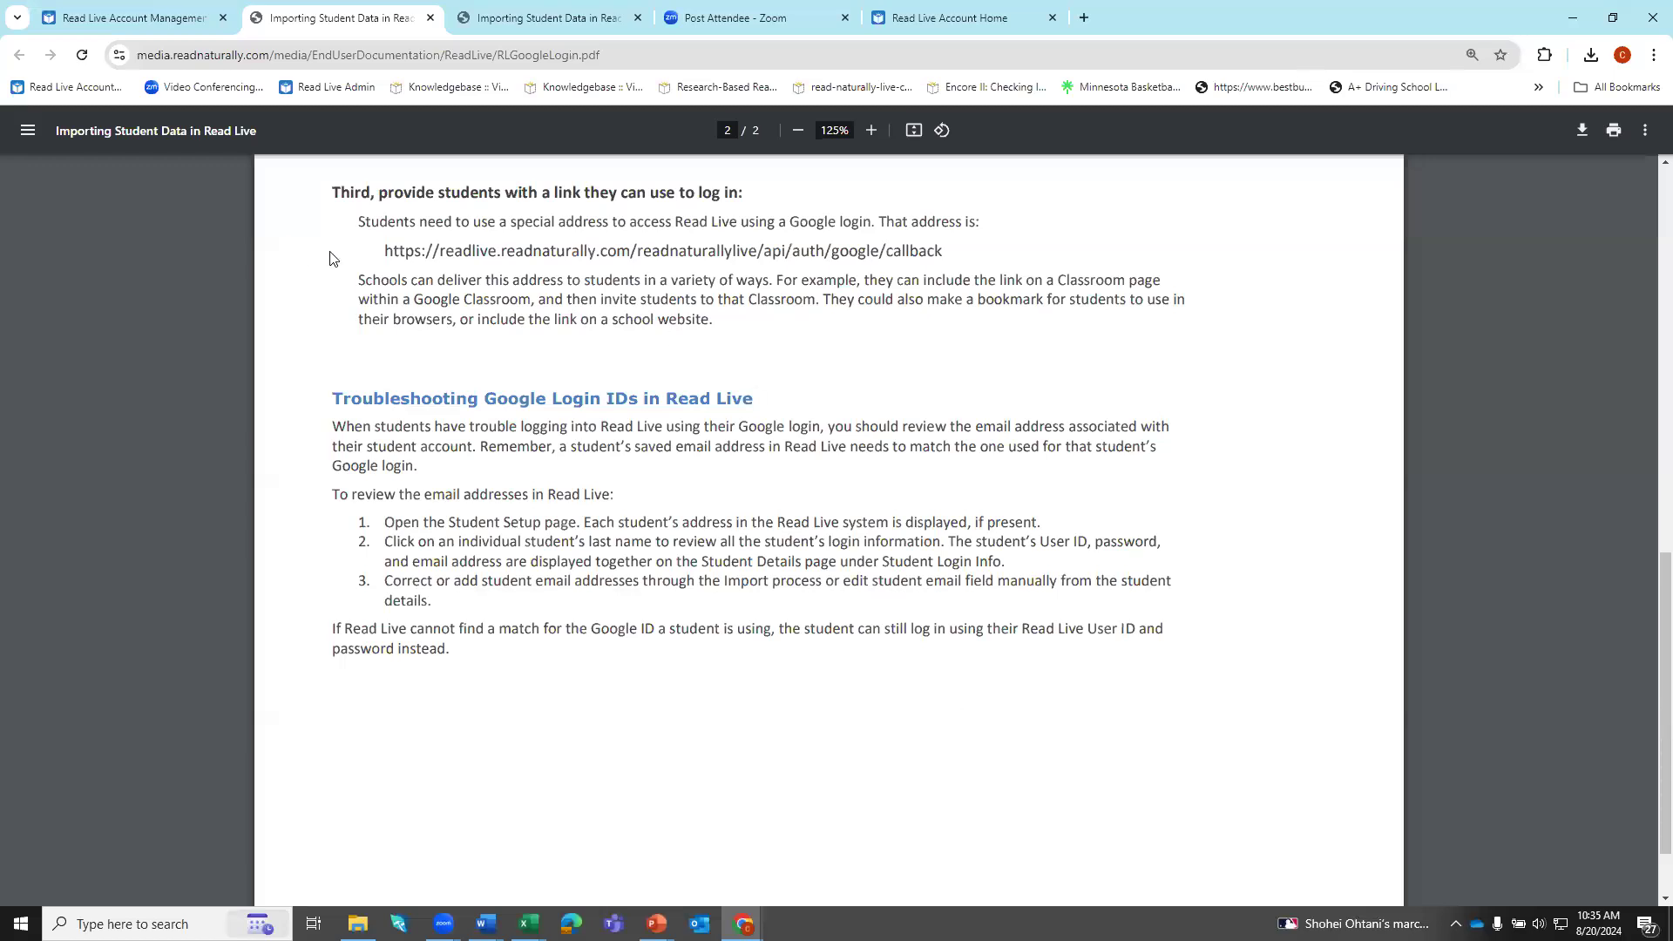
{"action": "left_click", "coordinate": [917, 253]}
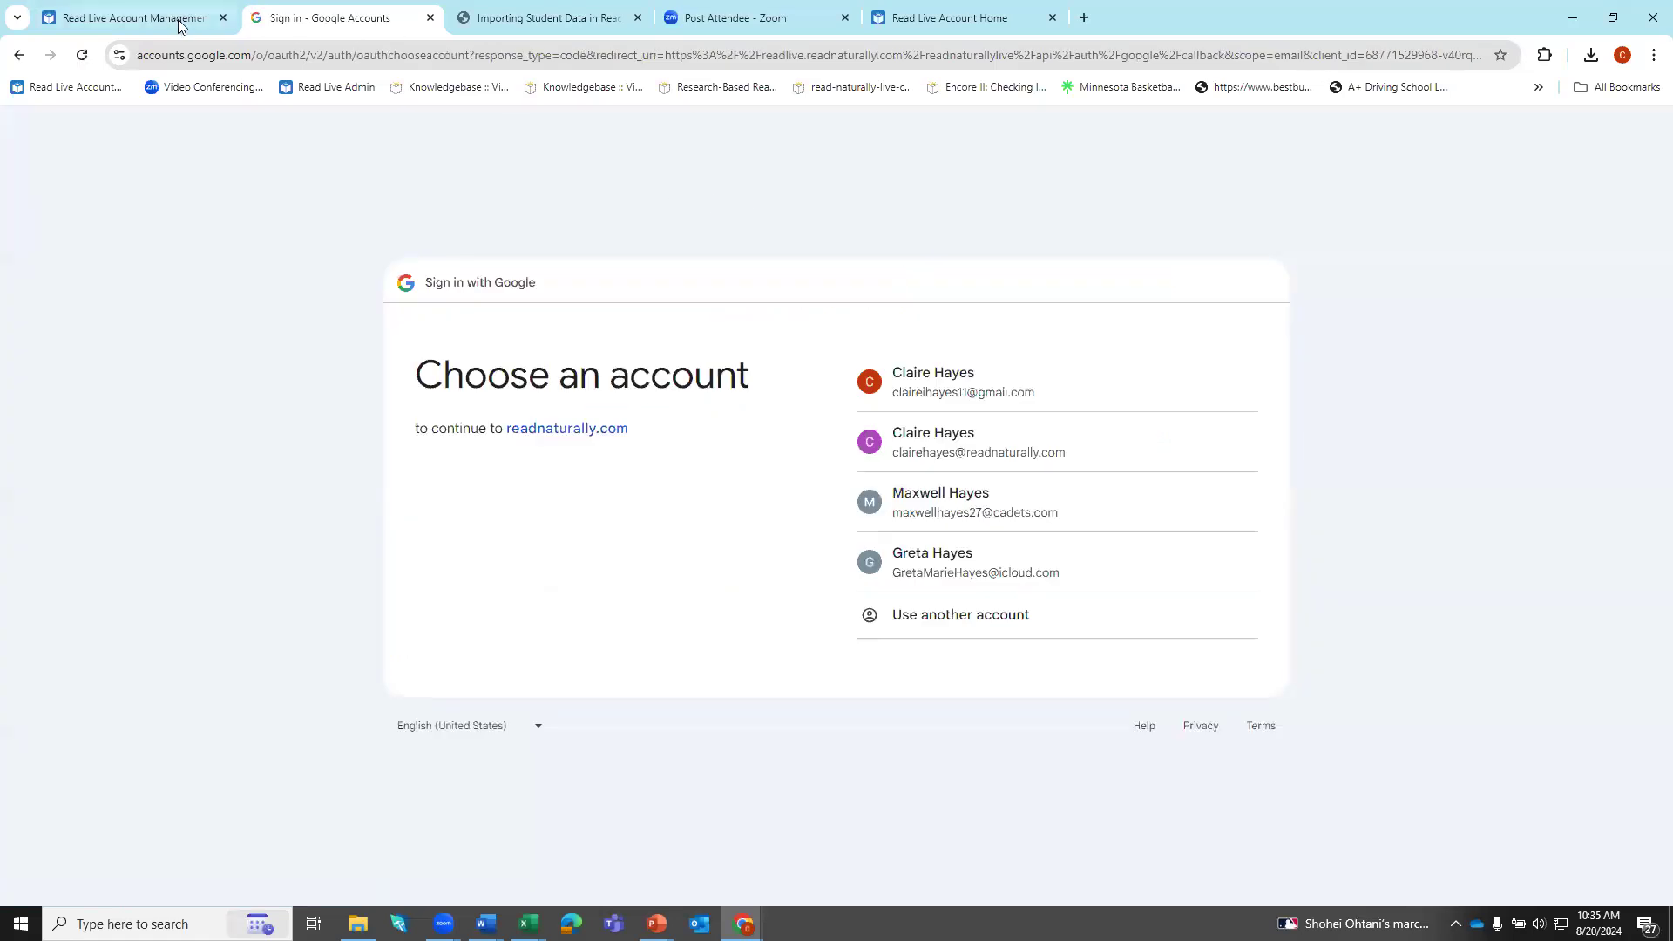
{"action": "left_click", "coordinate": [144, 22]}
{"action": "left_click", "coordinate": [303, 28]}
{"action": "left_click", "coordinate": [162, 26]}
{"action": "left_click", "coordinate": [305, 27]}
{"action": "left_click", "coordinate": [161, 24]}
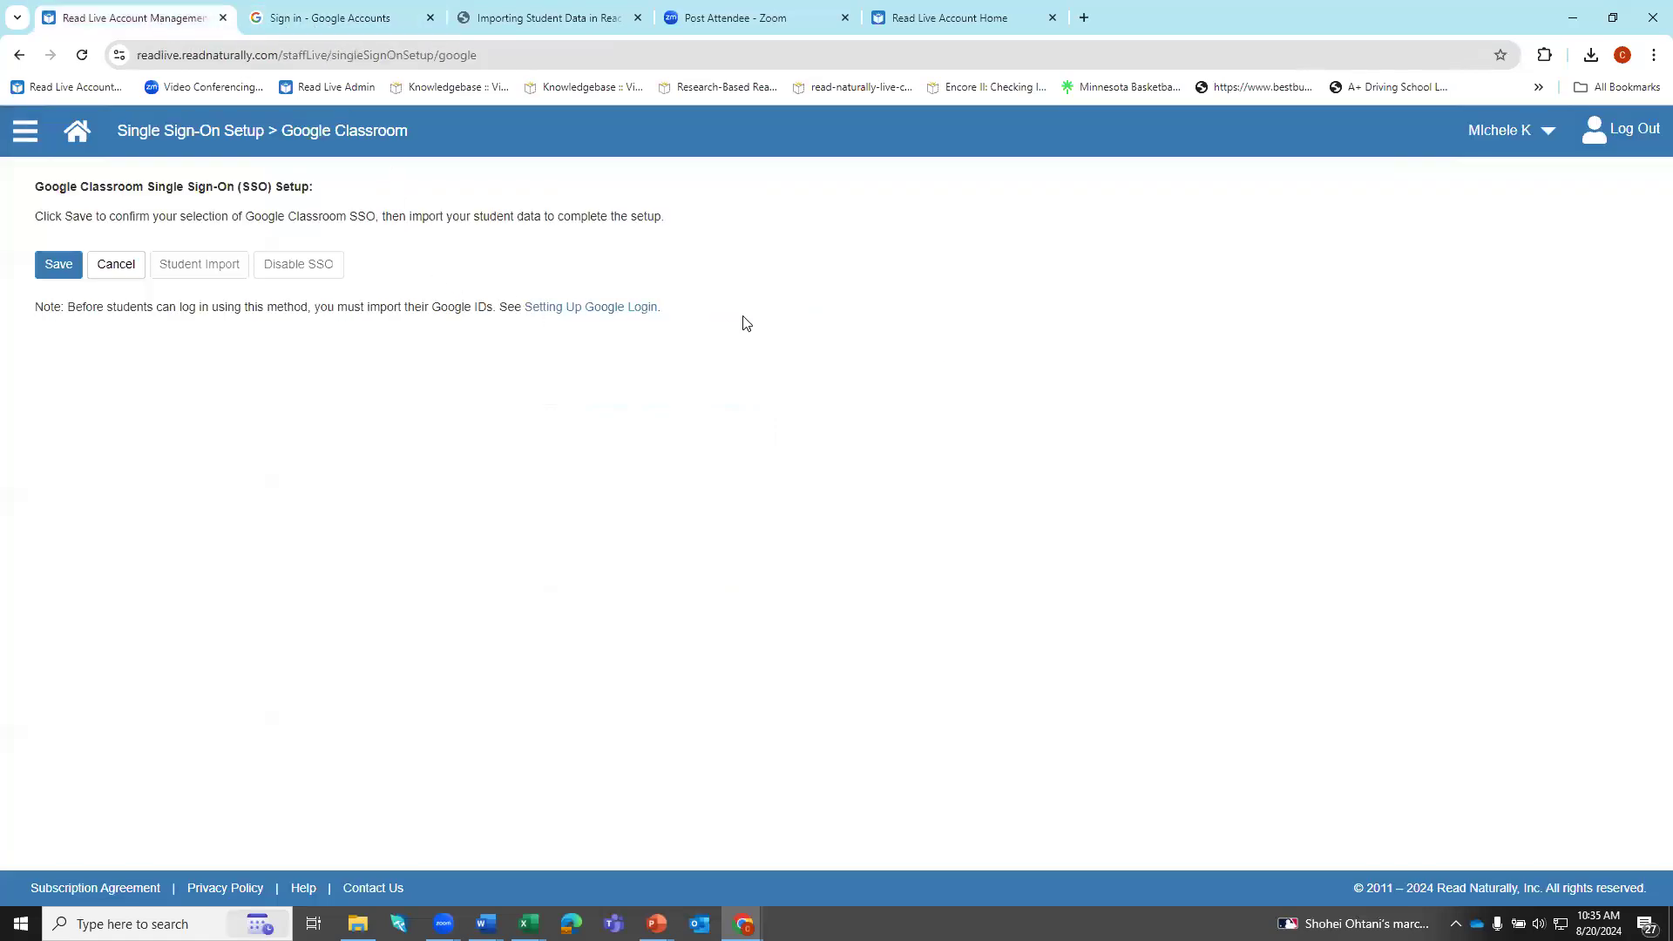
Step: Highlight the Setting Up Google Login link and glance at the Importing Student Data guide
{"action": "left_click_drag", "start_coordinate": [676, 321], "coordinate": [523, 321]}
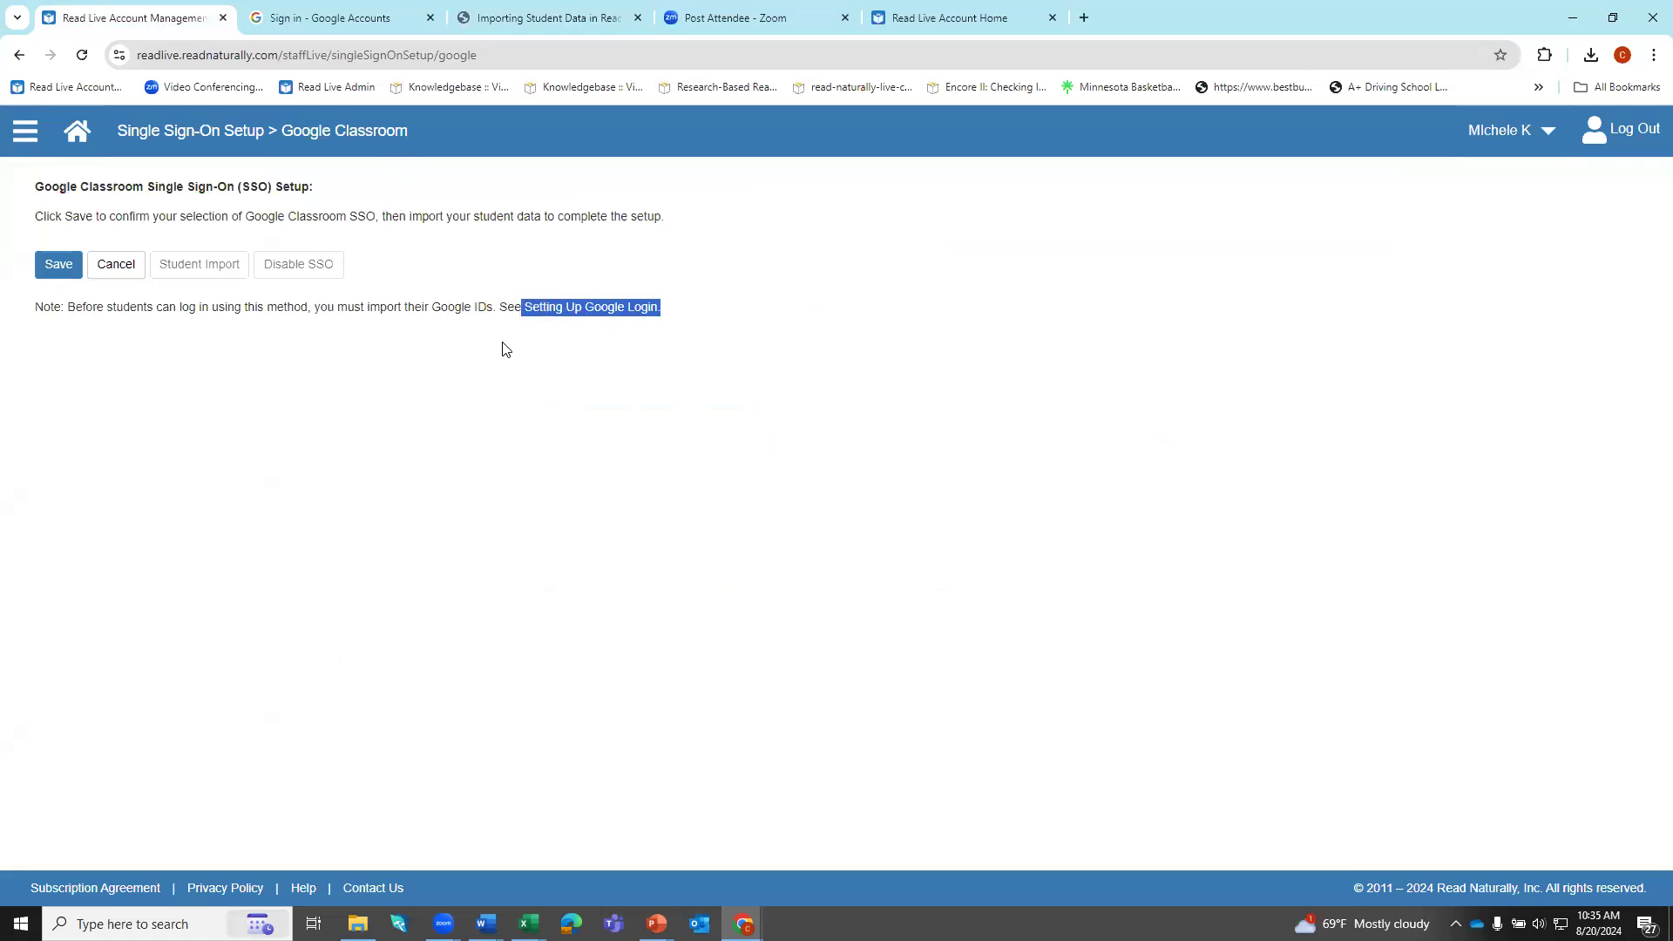
{"action": "left_click", "coordinate": [505, 345]}
{"action": "left_click", "coordinate": [552, 23]}
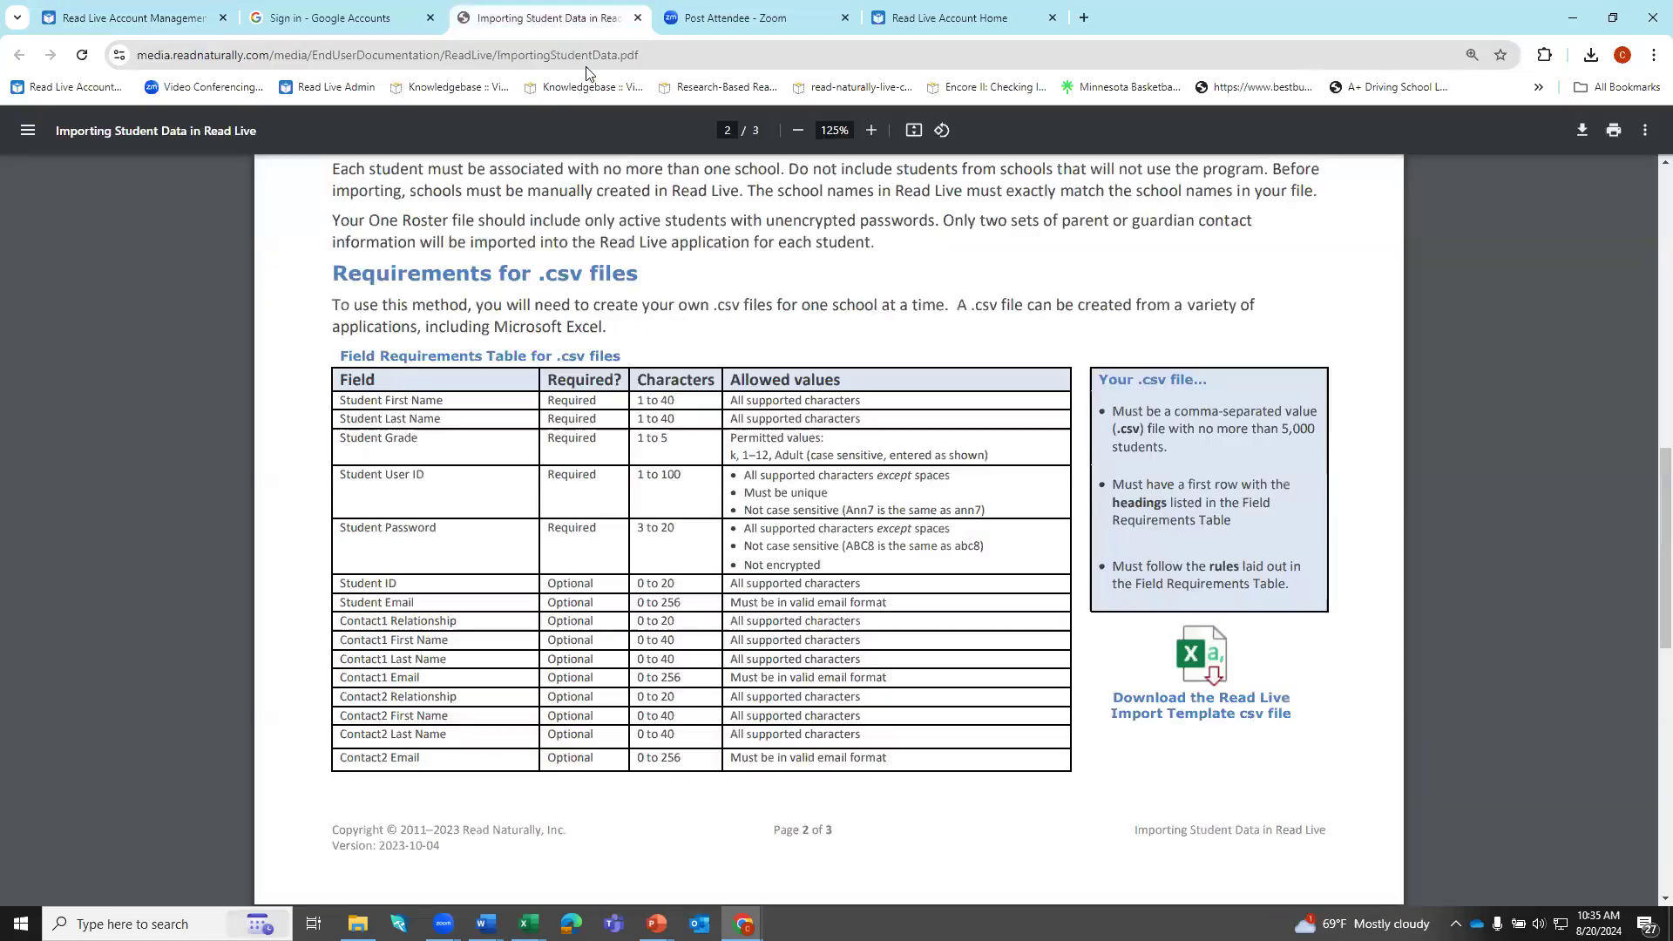
{"action": "left_click", "coordinate": [177, 26]}
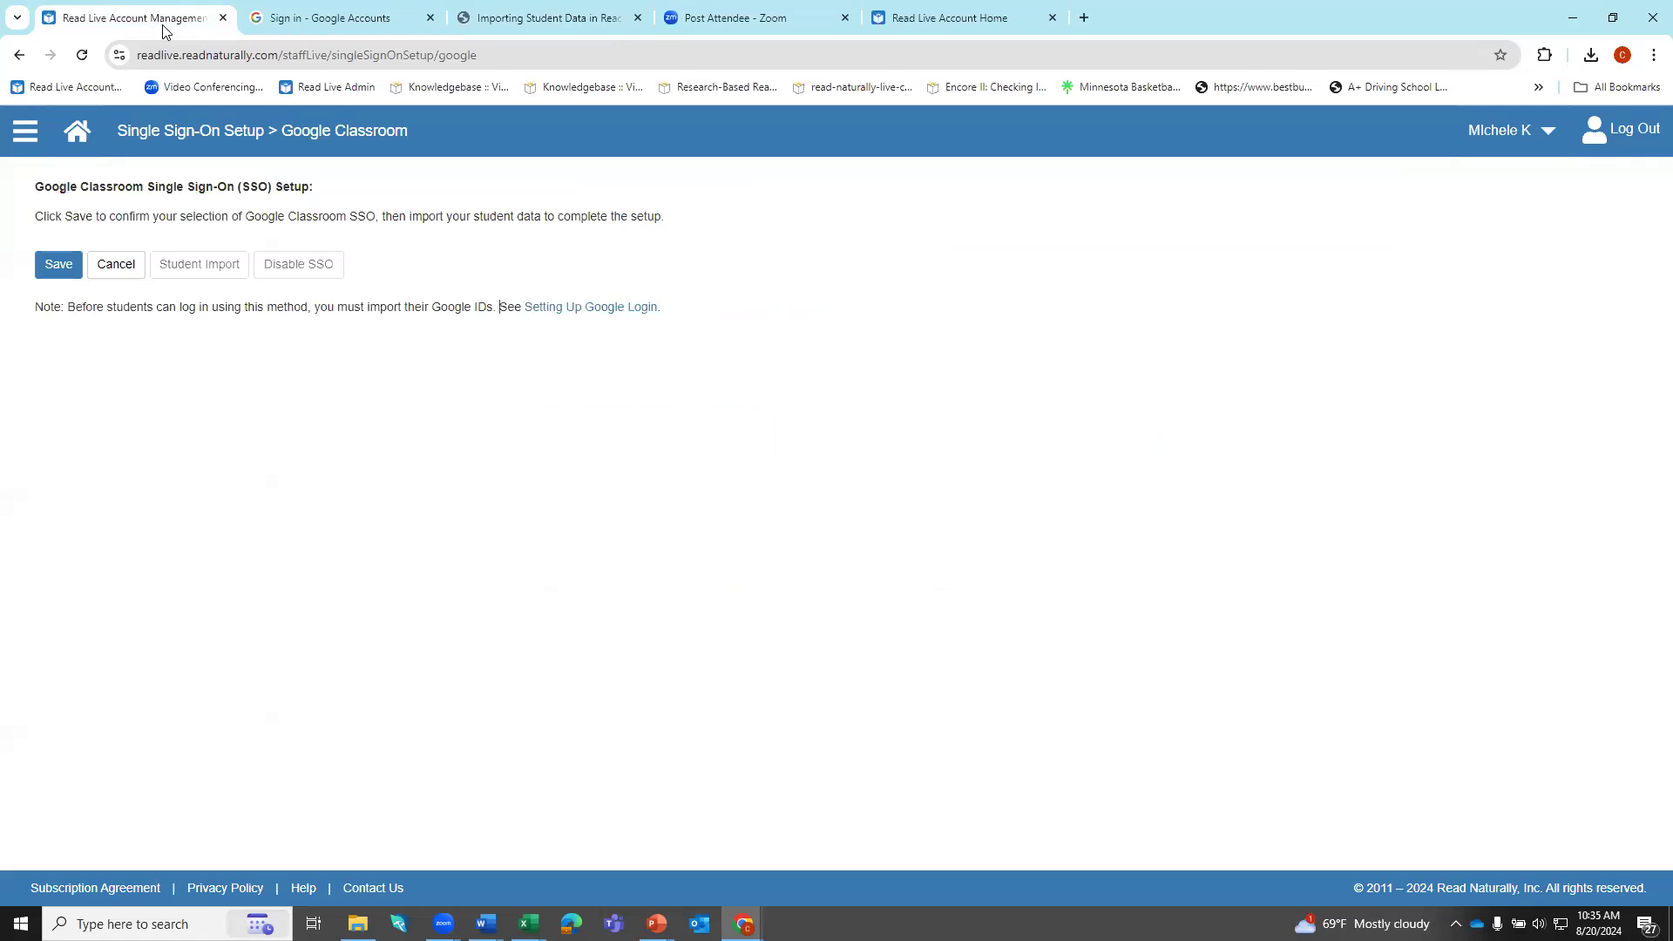
Step: Cancel the Google Classroom setup, highlight the provider heading, and return to the Back to School slides
{"action": "left_click", "coordinate": [131, 271]}
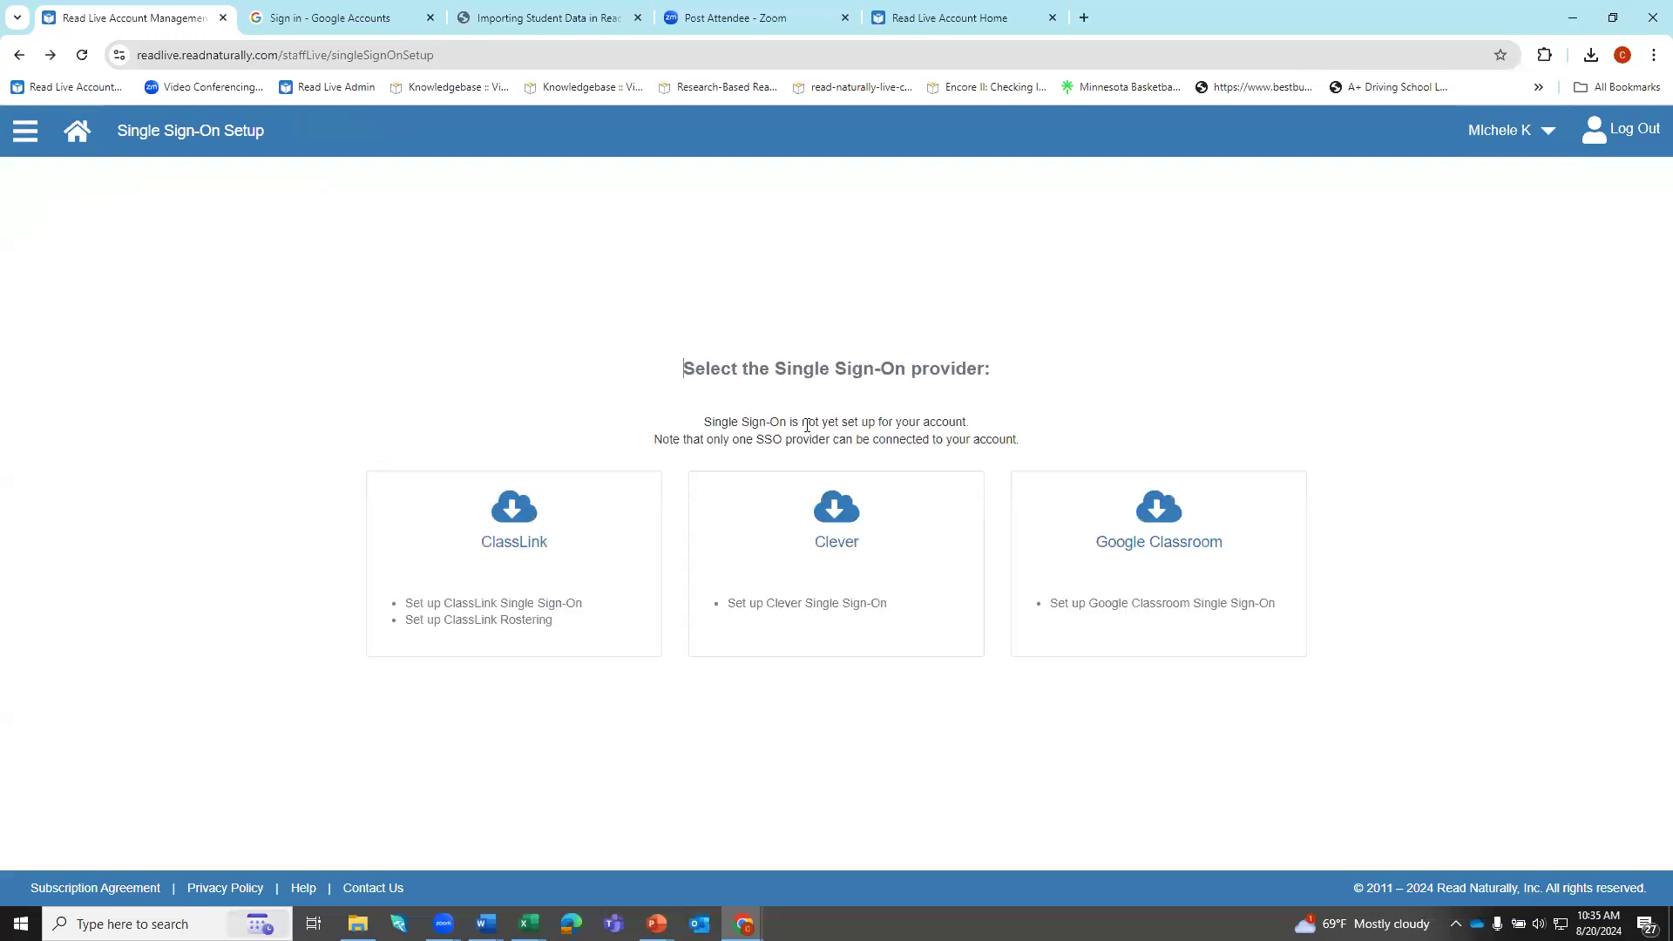
{"action": "left_click_drag", "start_coordinate": [1011, 369], "coordinate": [620, 381]}
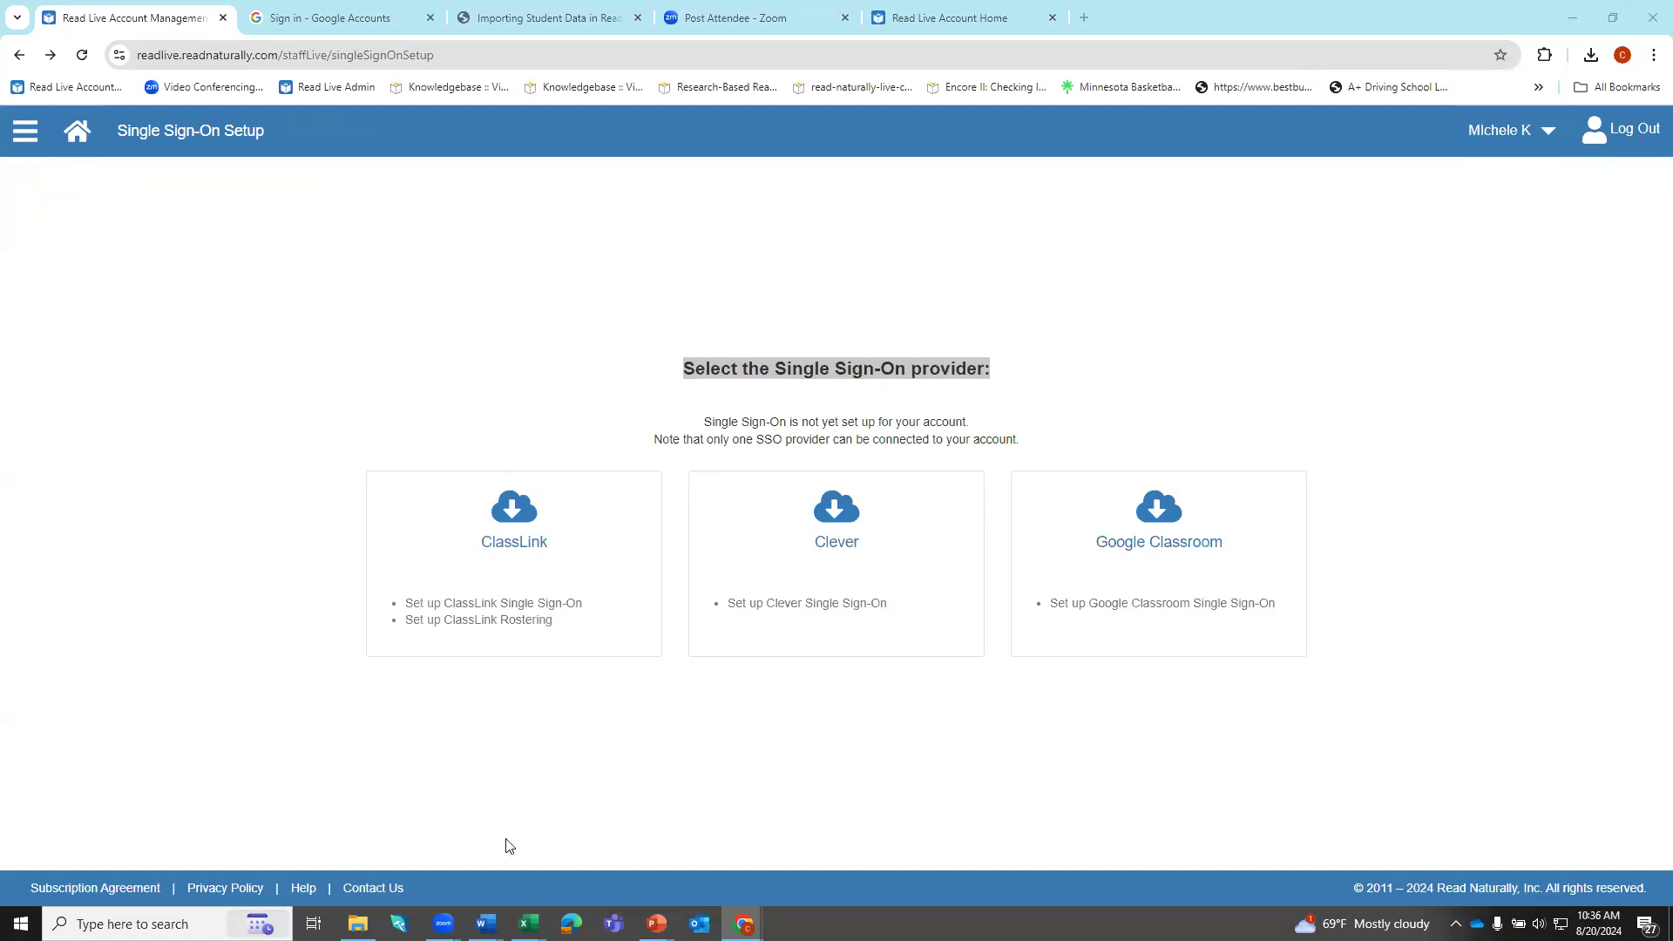
{"action": "mouse_move", "coordinate": [657, 924]}
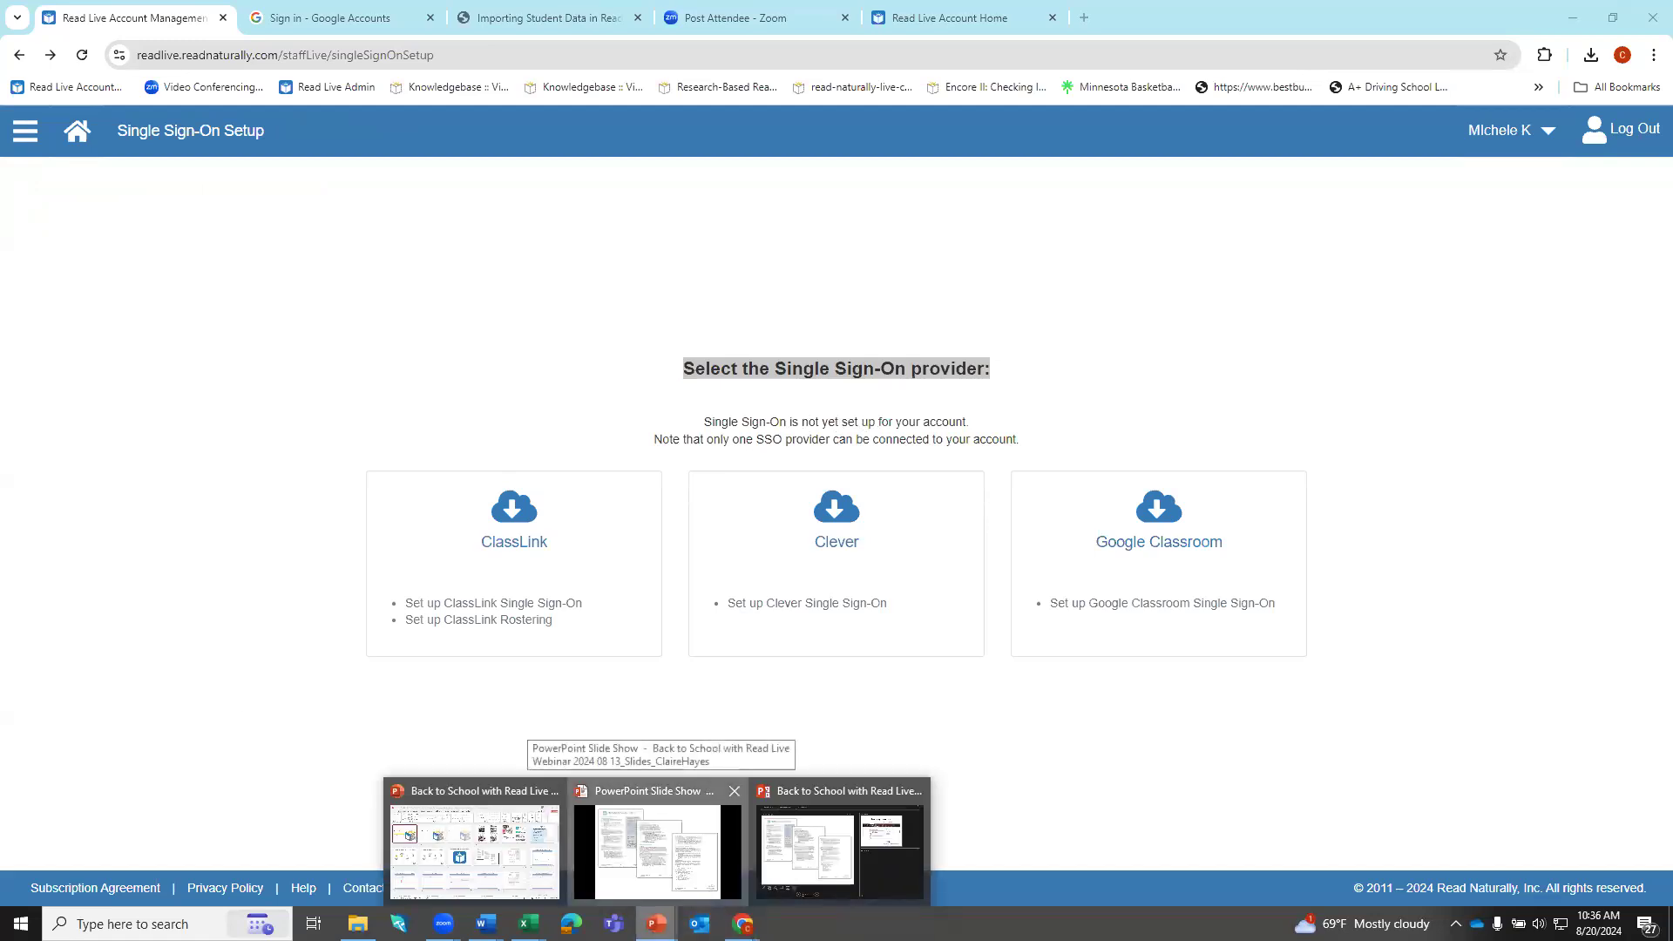
{"action": "left_click", "coordinate": [657, 871]}
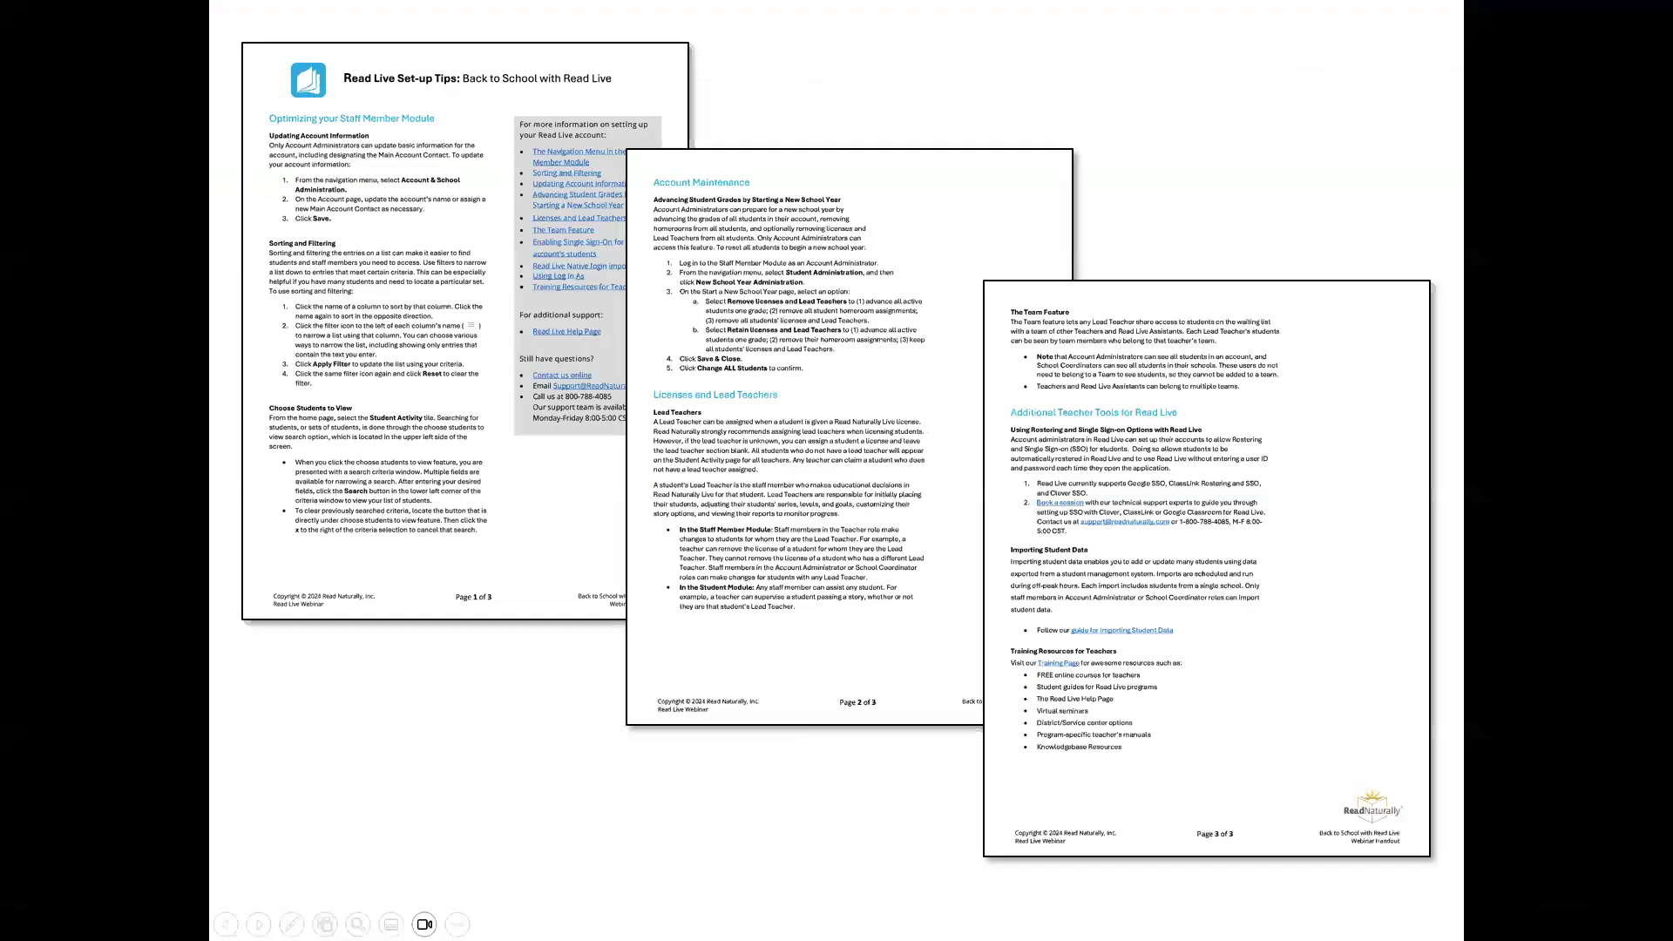